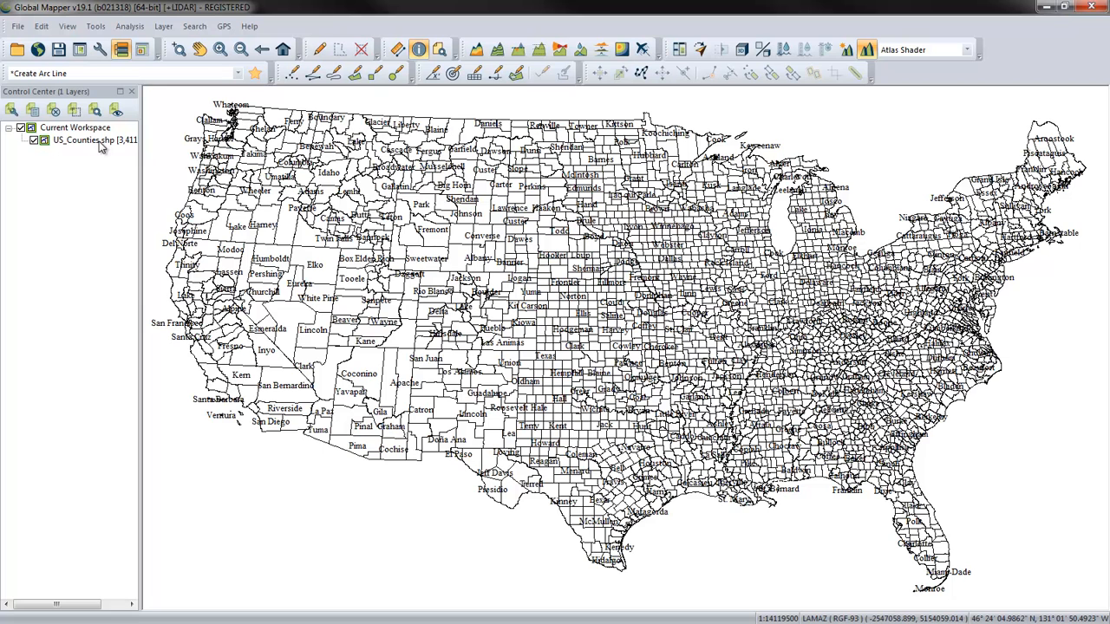
Step: Turn off label display for the US_Counties.shp layer in its vector options
left_click(96, 140)
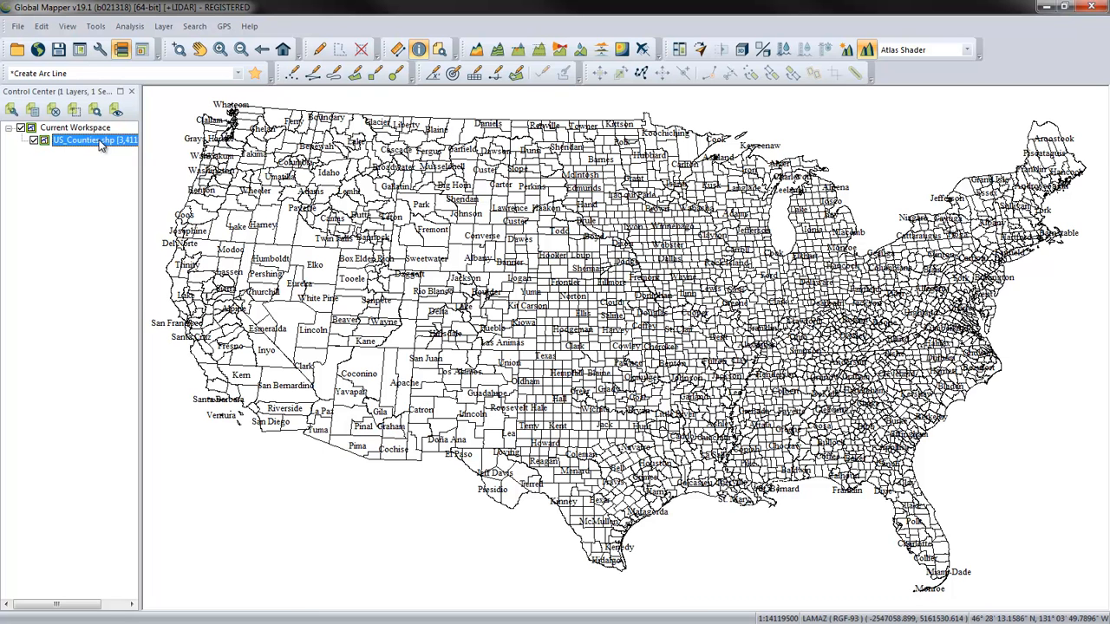
right_click(99, 145)
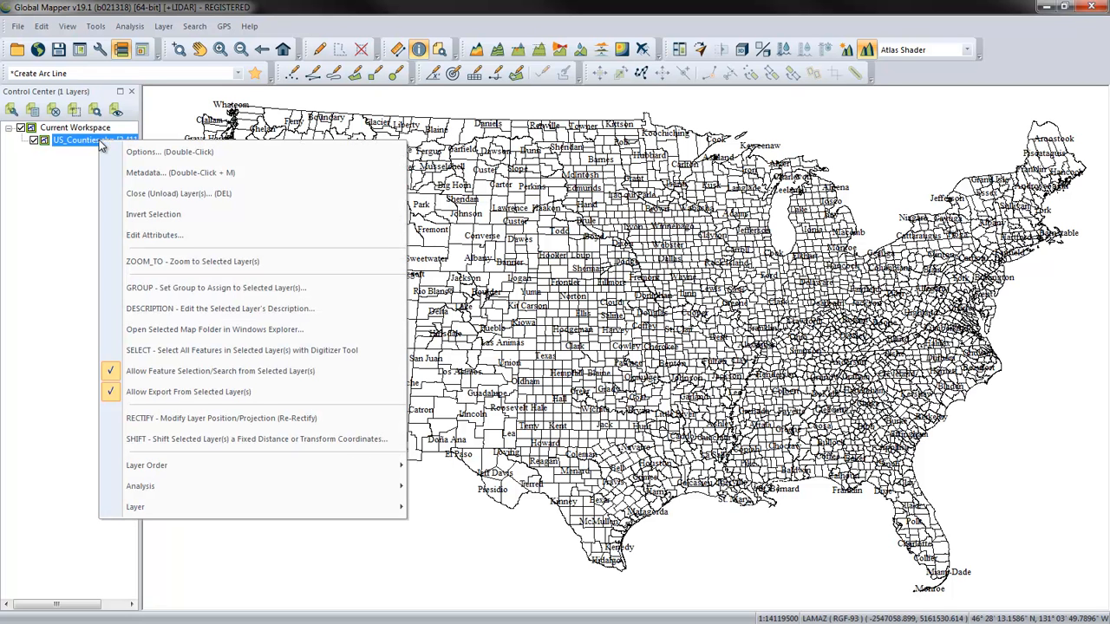
left_click(174, 158)
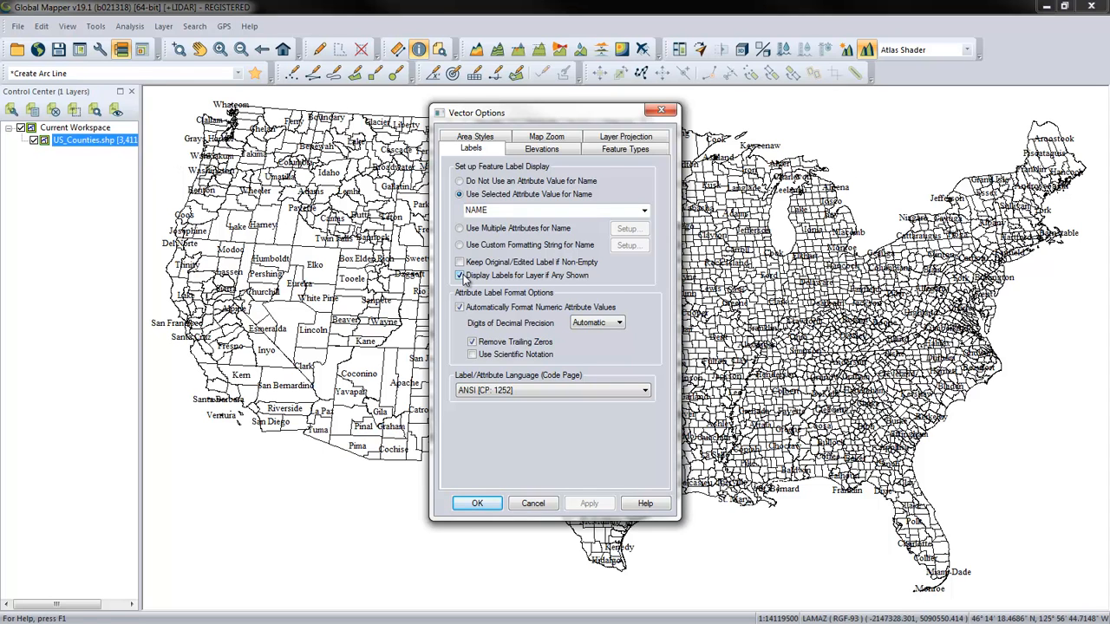
key("ctrl")
key("ctrl")
left_click(463, 276)
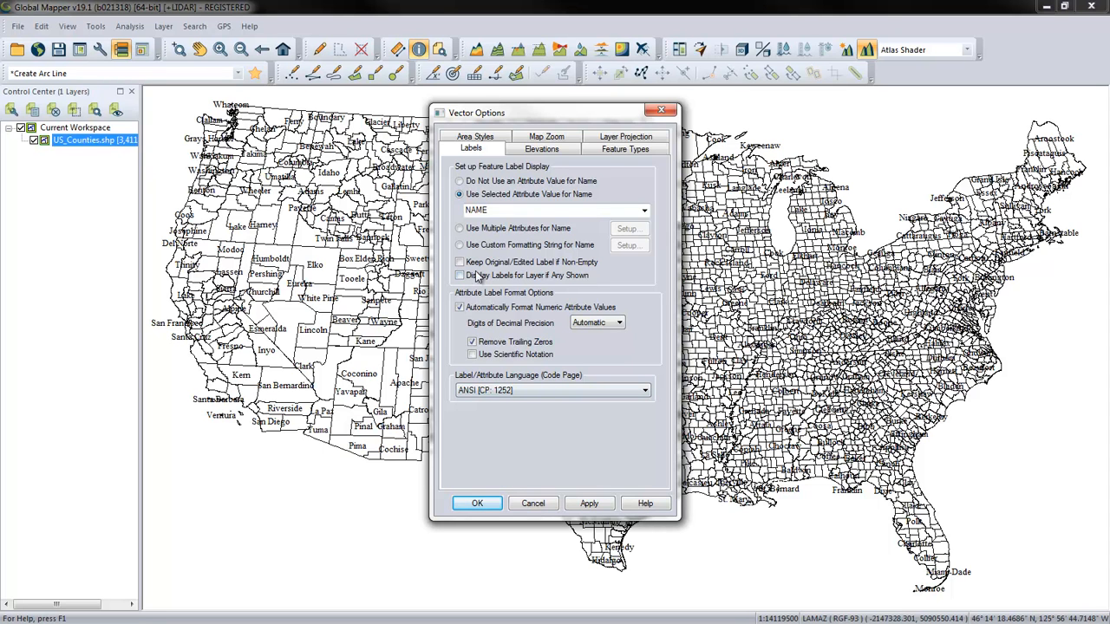
left_click(473, 502)
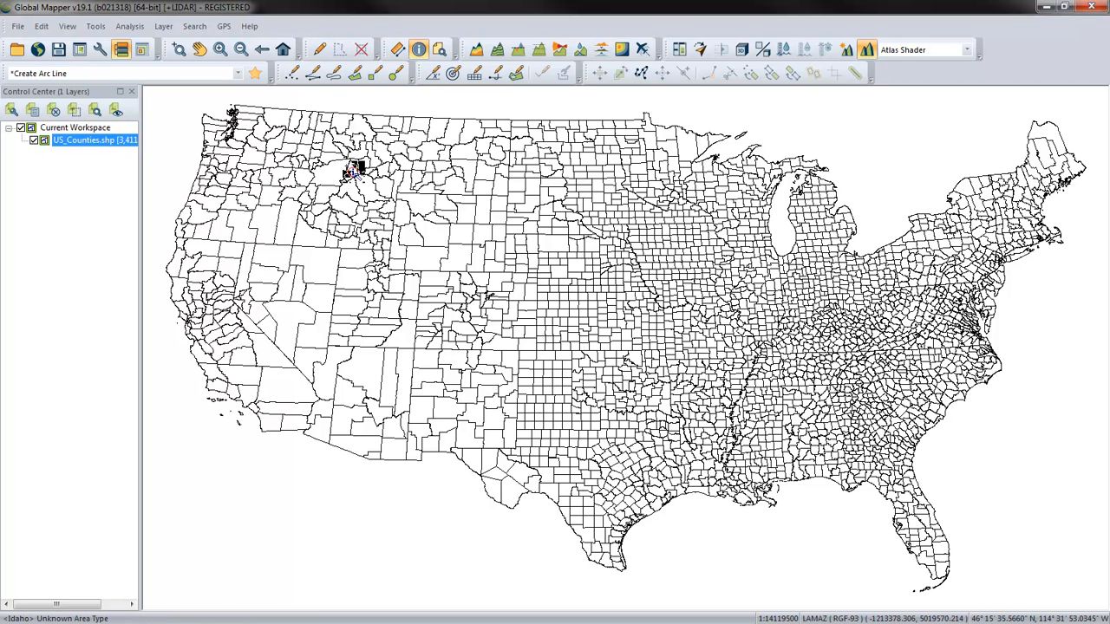
Step: Set the US_Counties.shp layer to use the same area style for all features, with a solid red fill
double_click(108, 148)
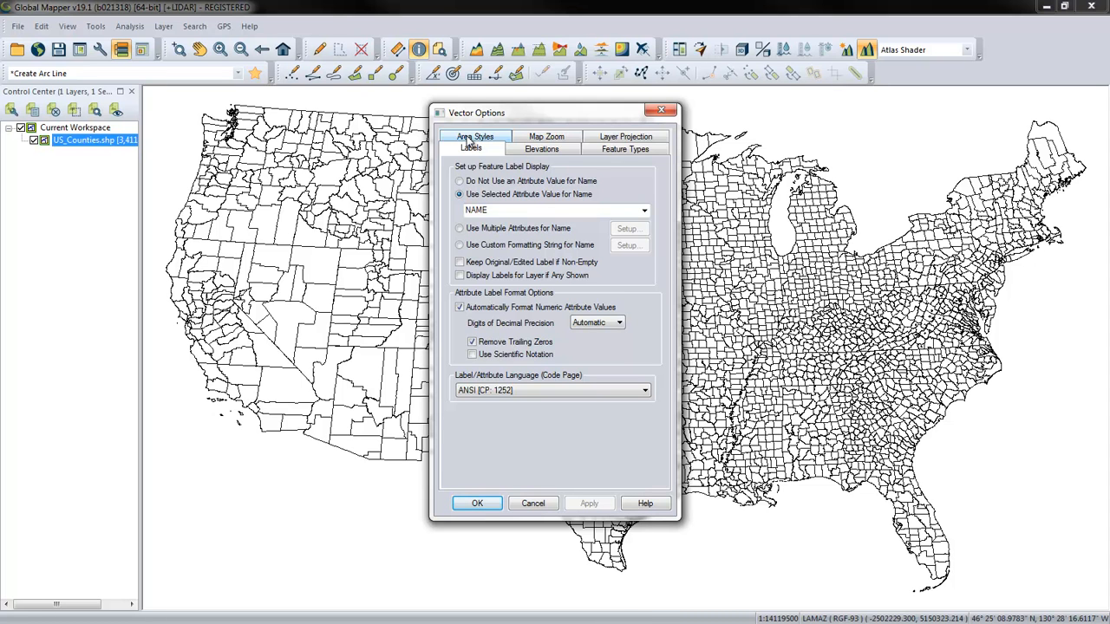
left_click(474, 137)
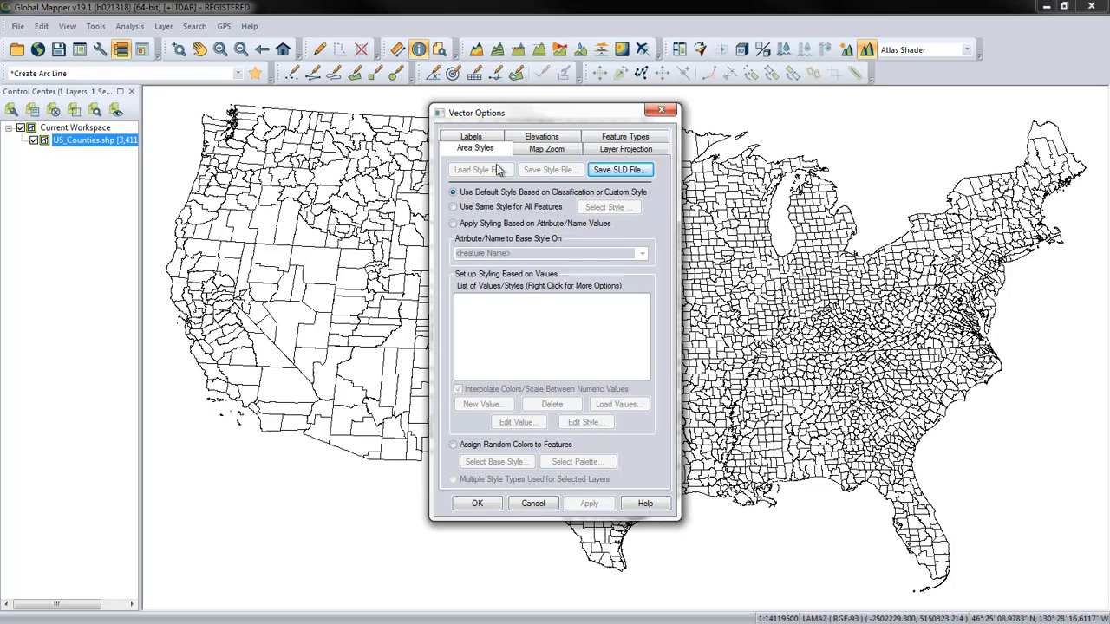
left_click(454, 208)
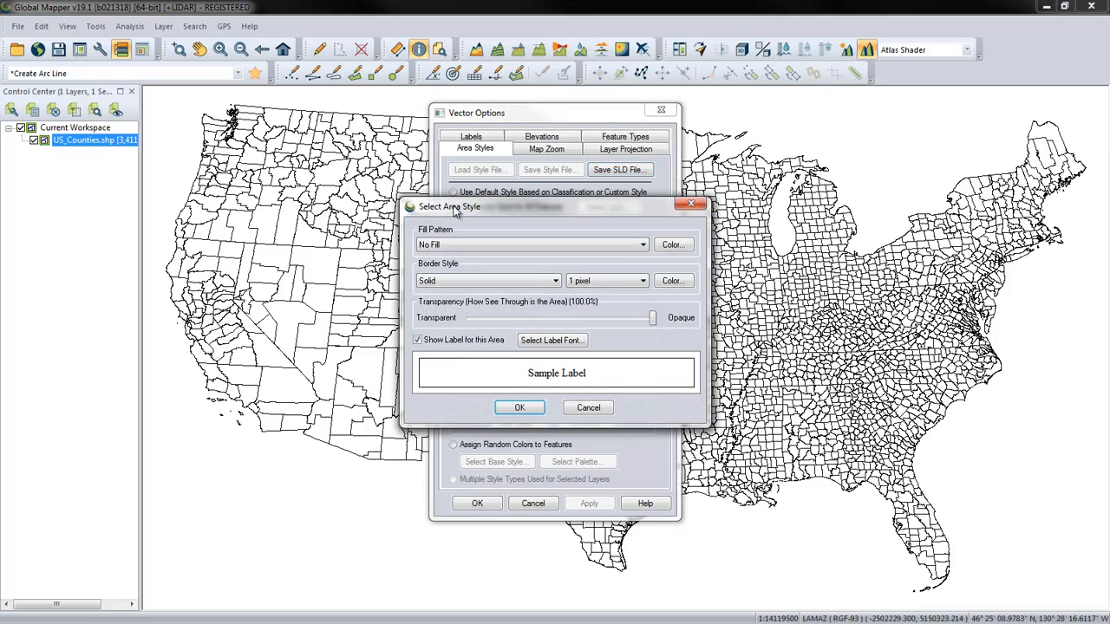
left_click_drag(458, 211, 468, 267)
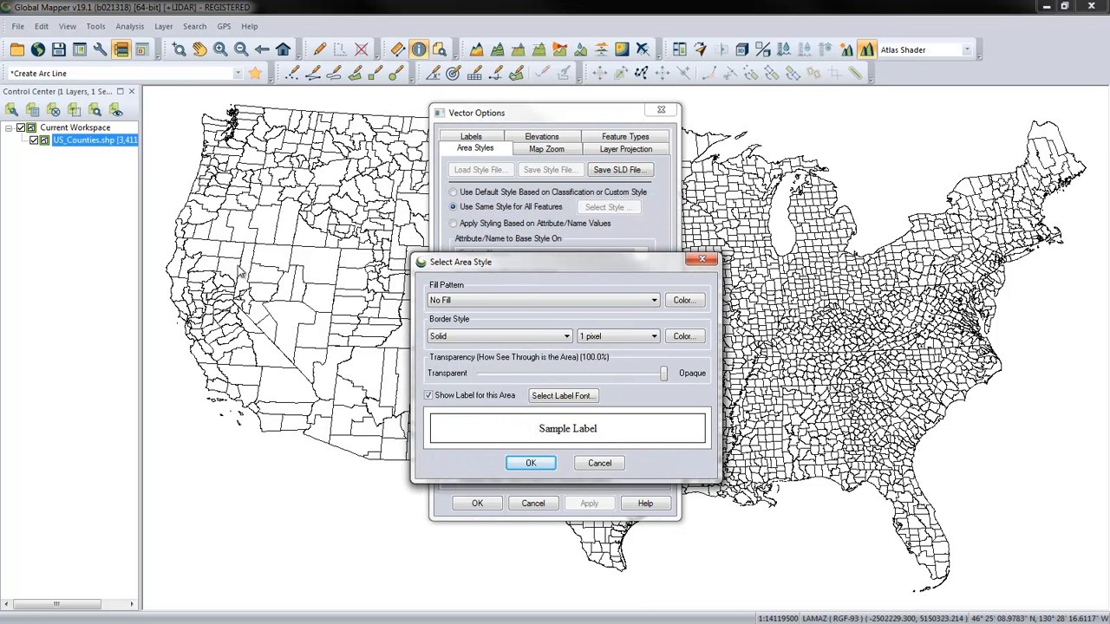
left_click(458, 298)
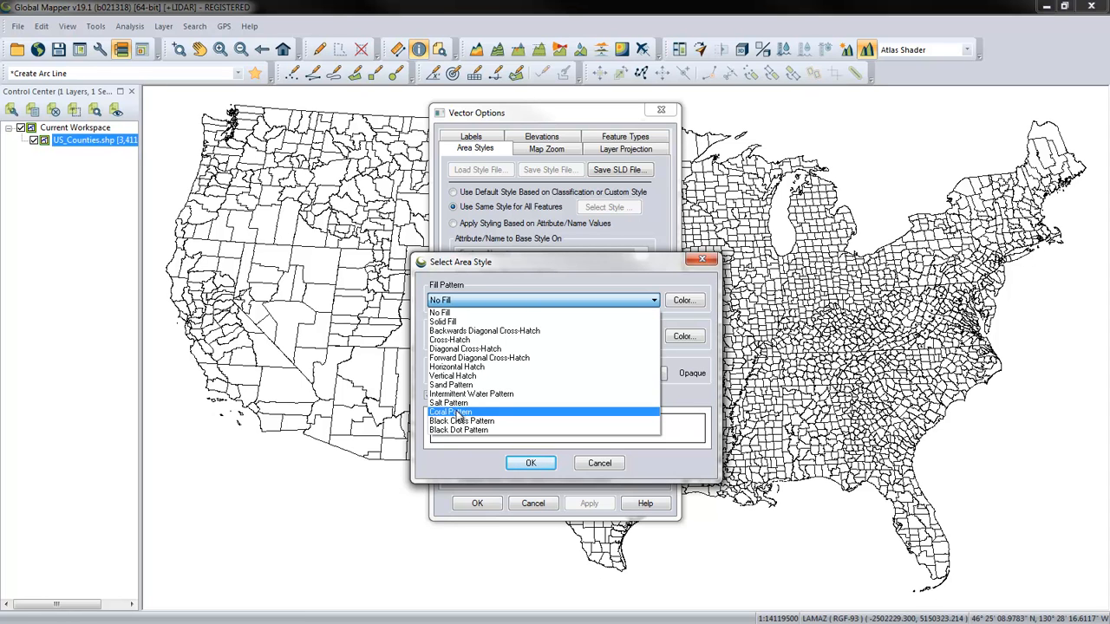
left_click(479, 315)
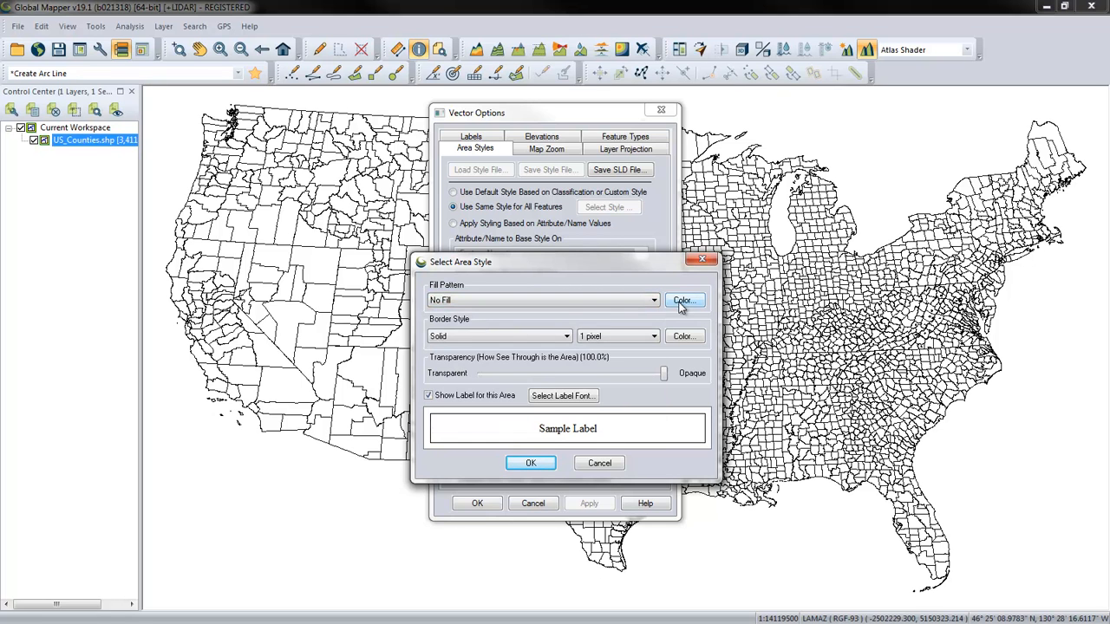
left_click(564, 302)
left_click(555, 320)
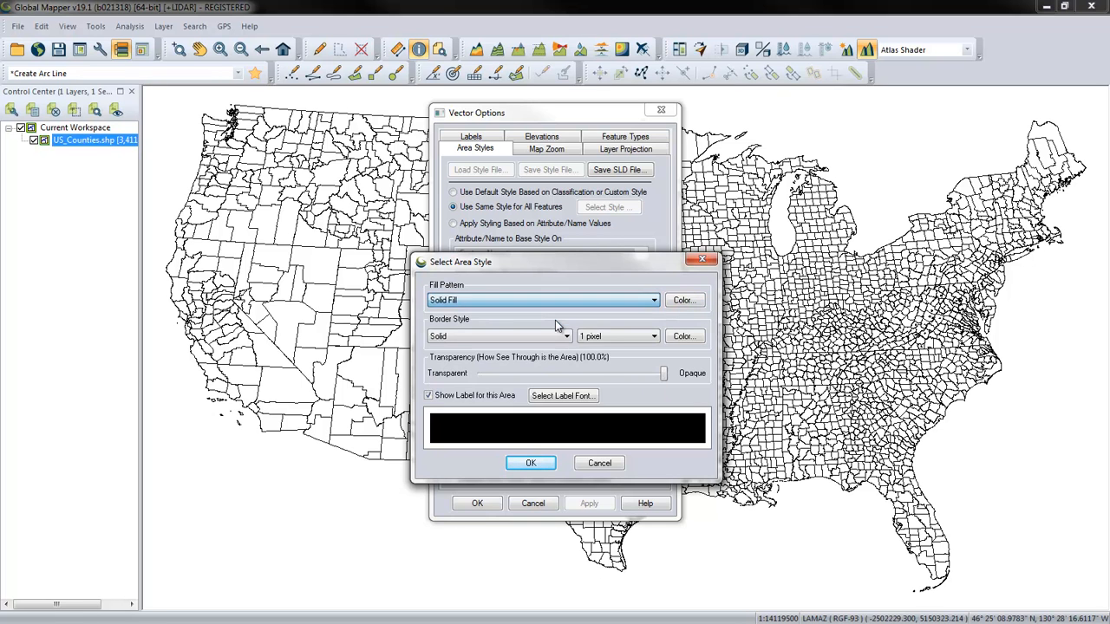
left_click(681, 300)
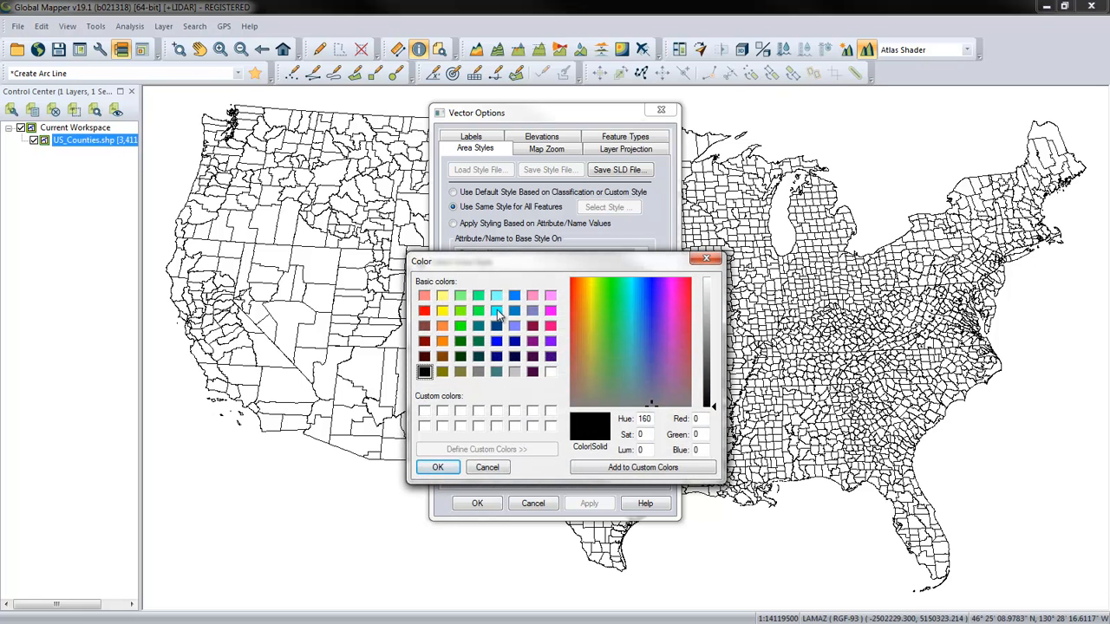
left_click(425, 311)
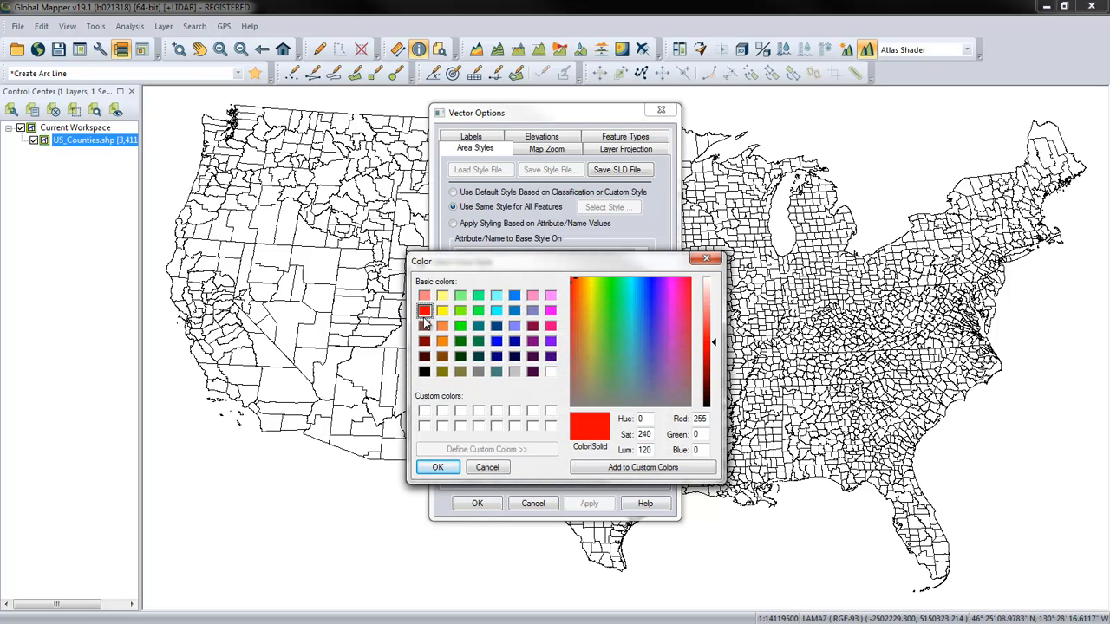
left_click(436, 467)
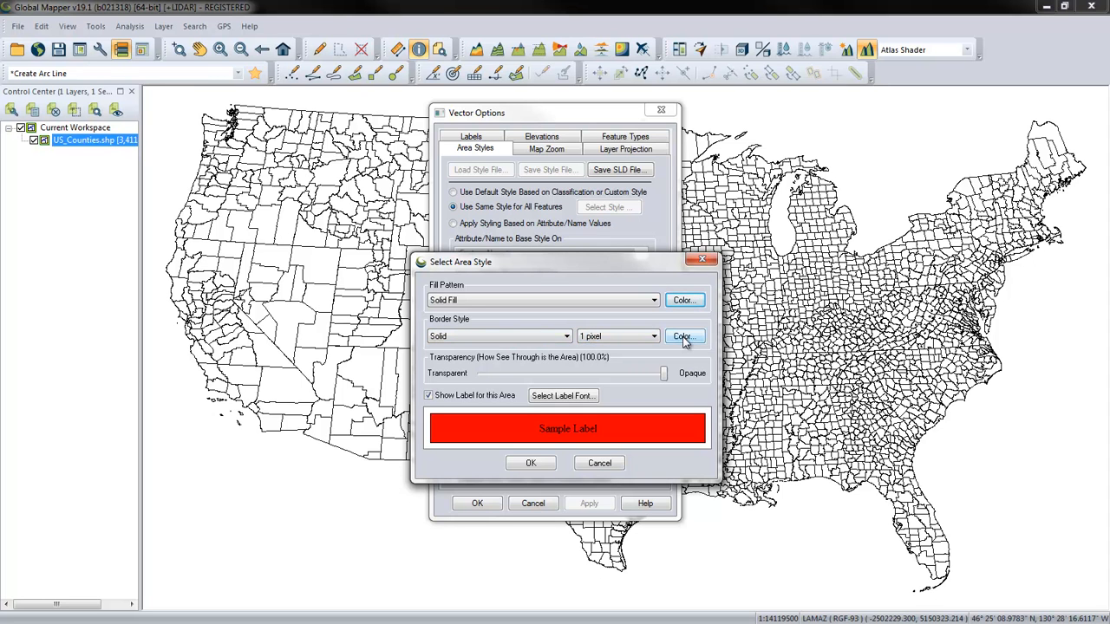
Step: Give the area style a solid 1 pixel border and reduce its opacity to about half
left_click(536, 340)
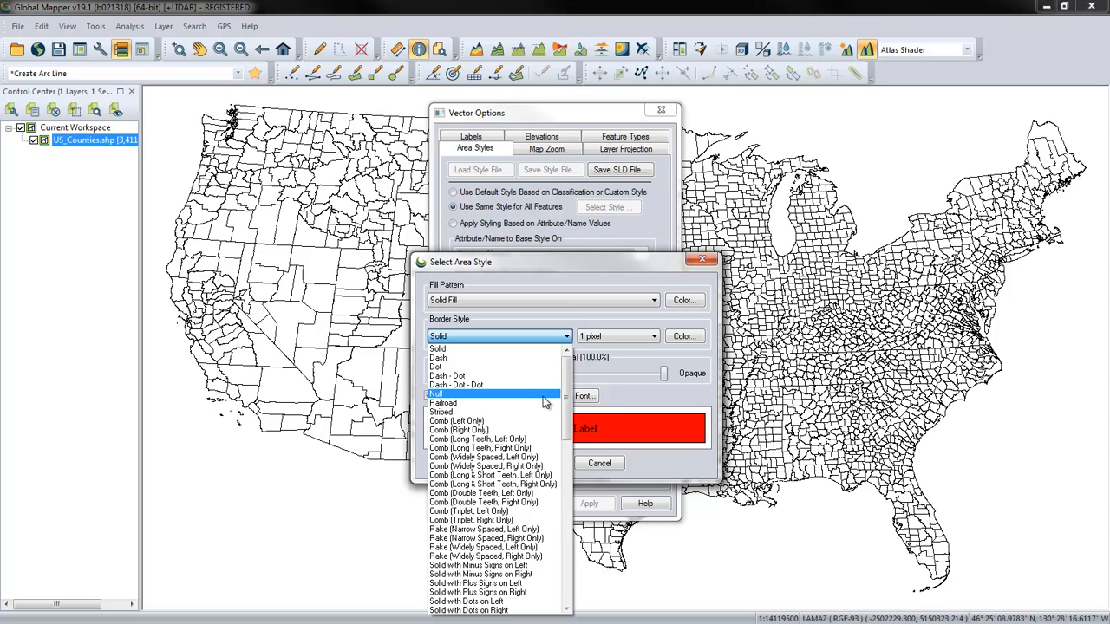
left_click(547, 350)
left_click(612, 336)
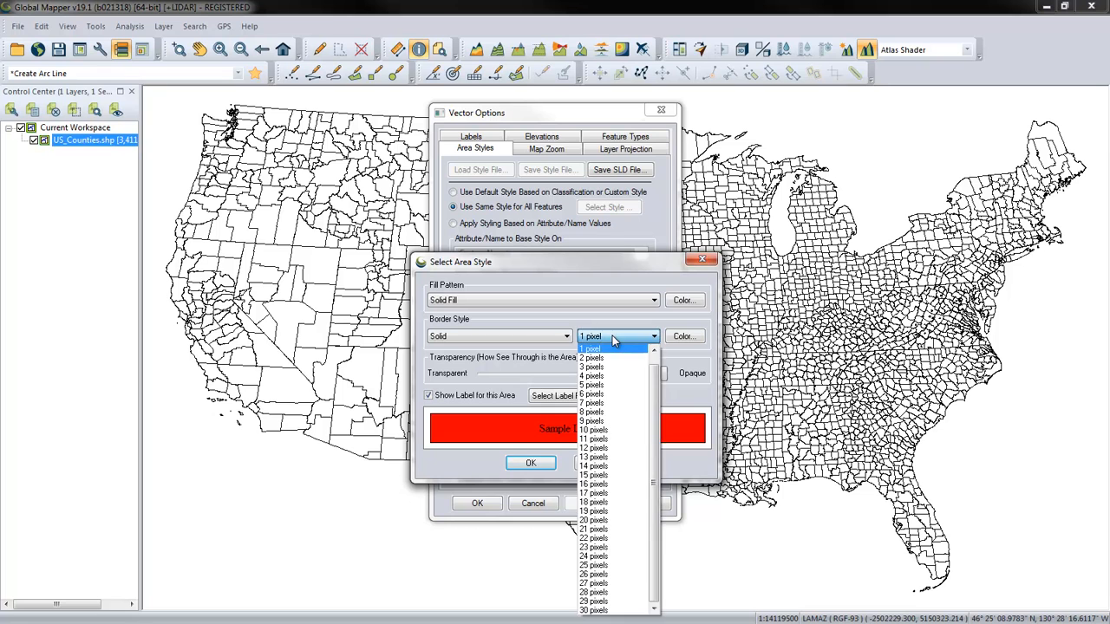
left_click(612, 335)
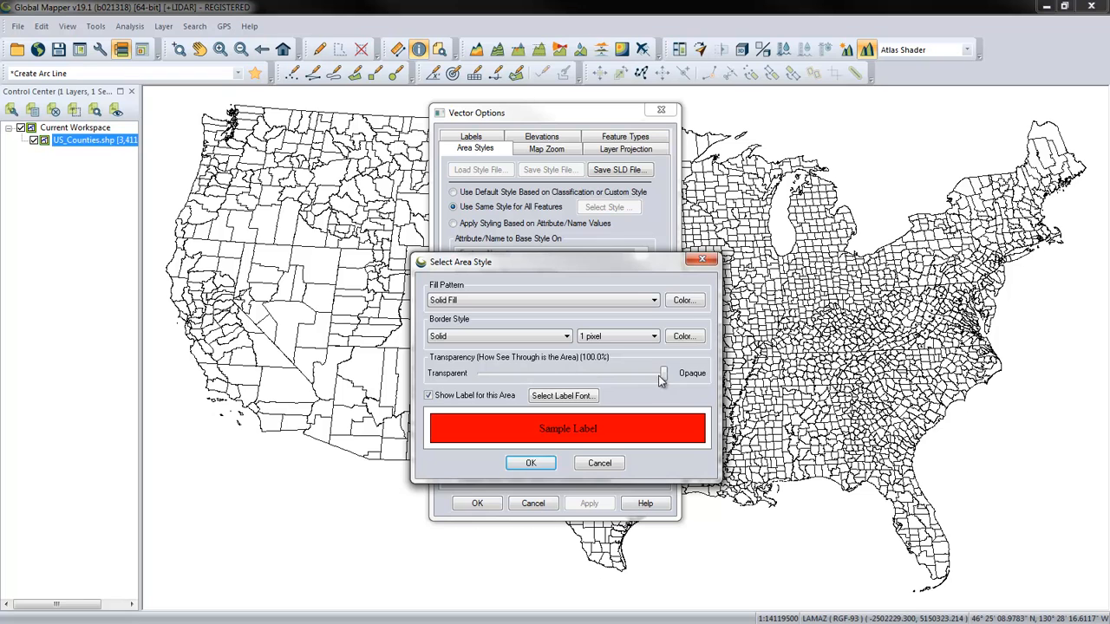
left_click_drag(664, 376, 568, 383)
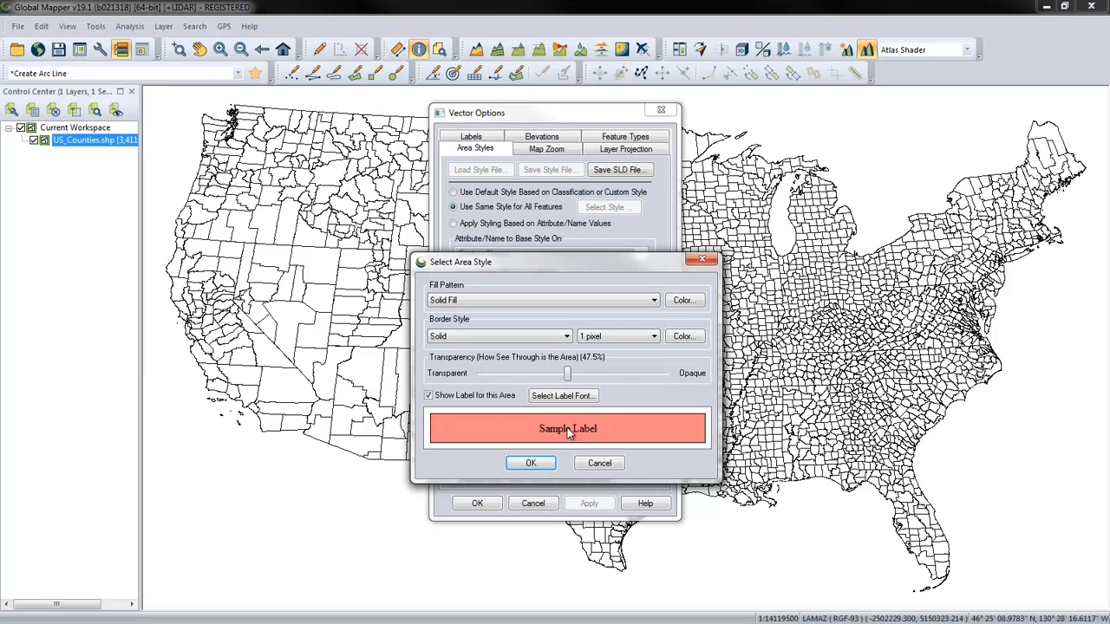
left_click_drag(568, 376, 573, 379)
left_click(531, 463)
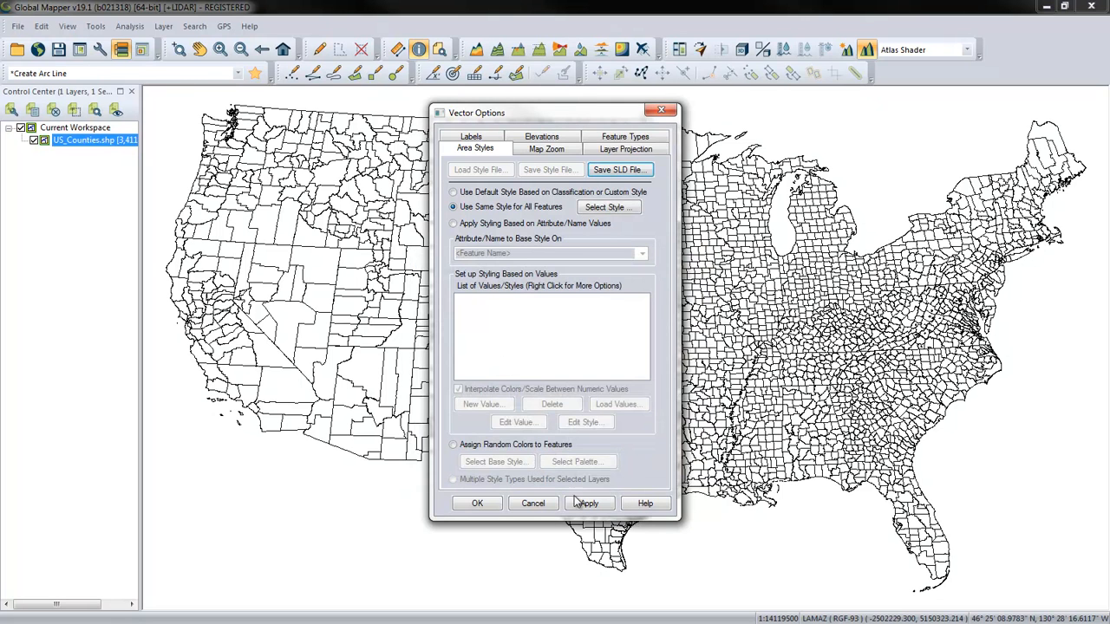
Step: Apply the semi-transparent red style to the counties on the map and close the layer options
left_click_drag(600, 115, 842, 115)
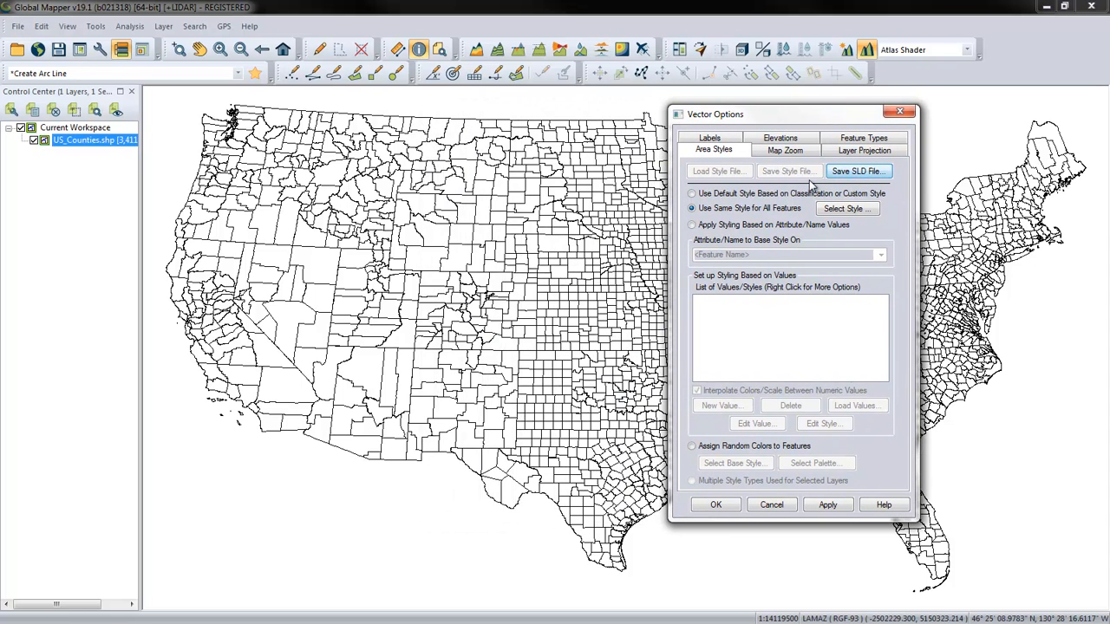
left_click(825, 506)
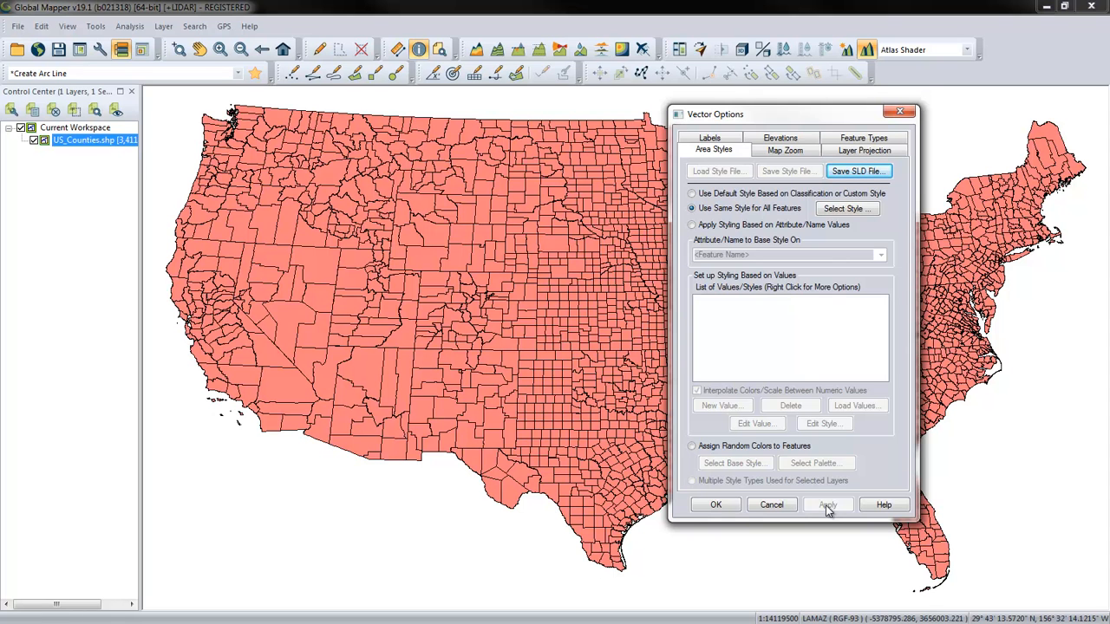
left_click(726, 505)
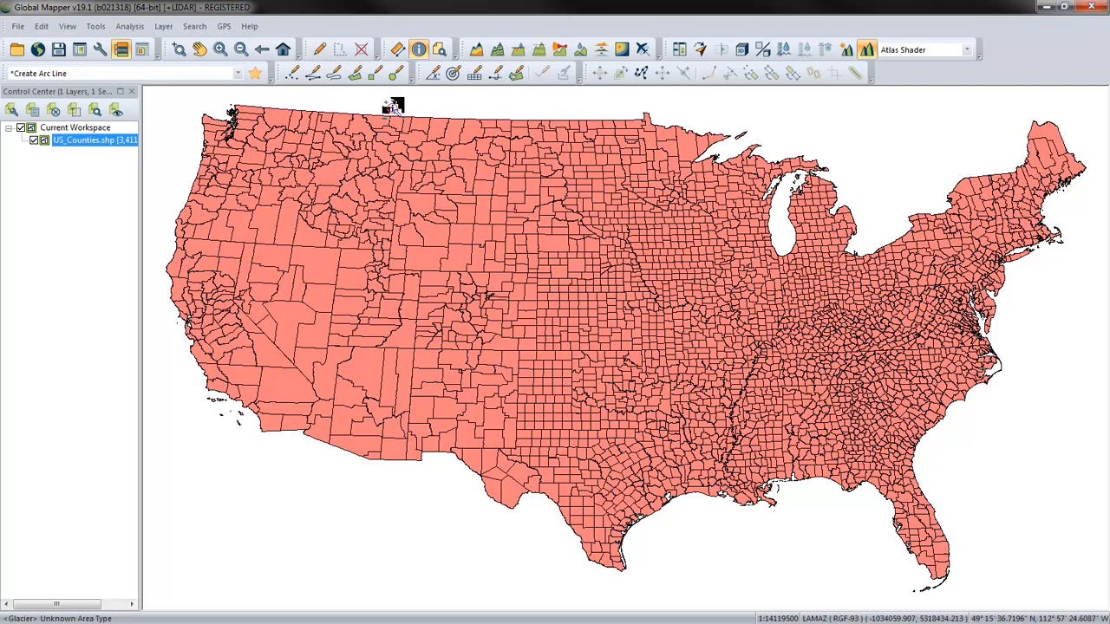
Step: Draw a circular area with a perimeter of about 2115 km over the southwestern border and assign it to the US_Counties.shp layer
left_click(395, 74)
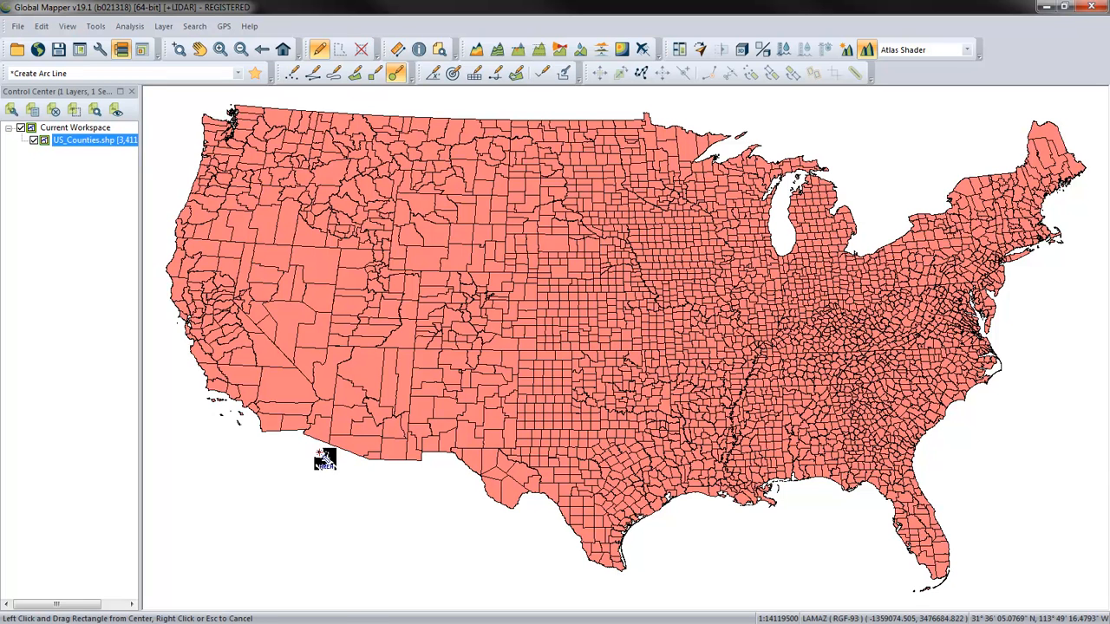
left_click_drag(320, 448, 334, 516)
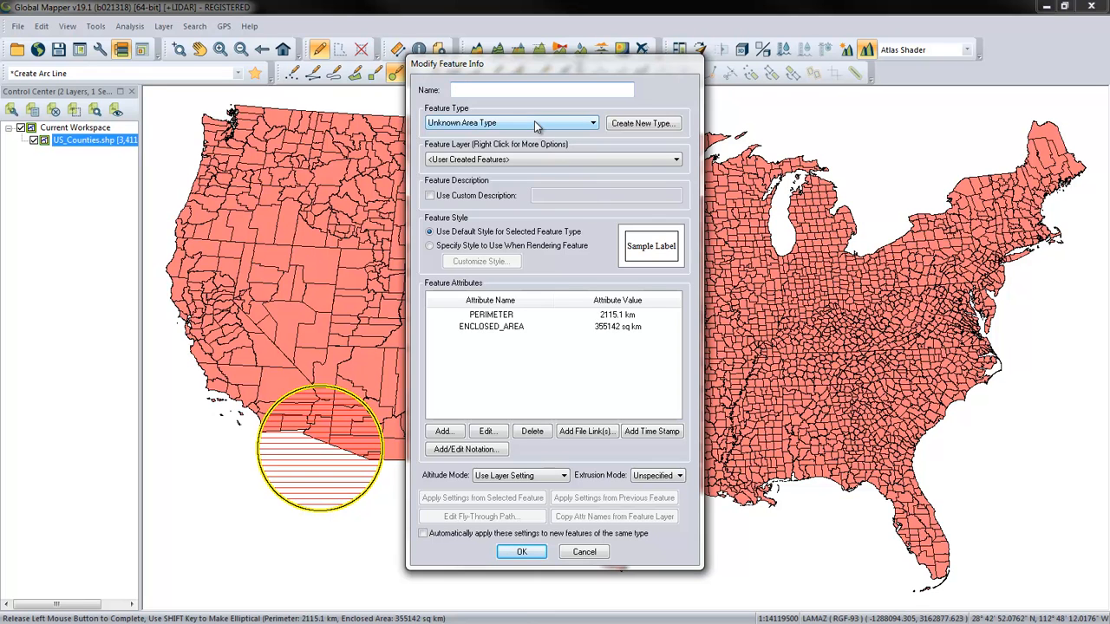
left_click(529, 161)
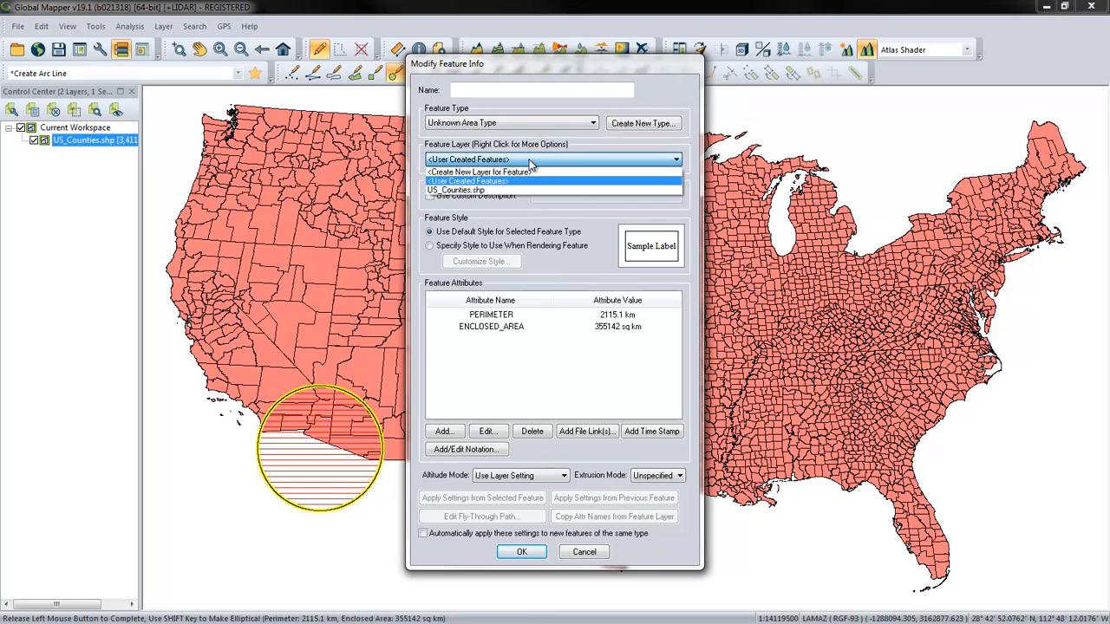
left_click(483, 191)
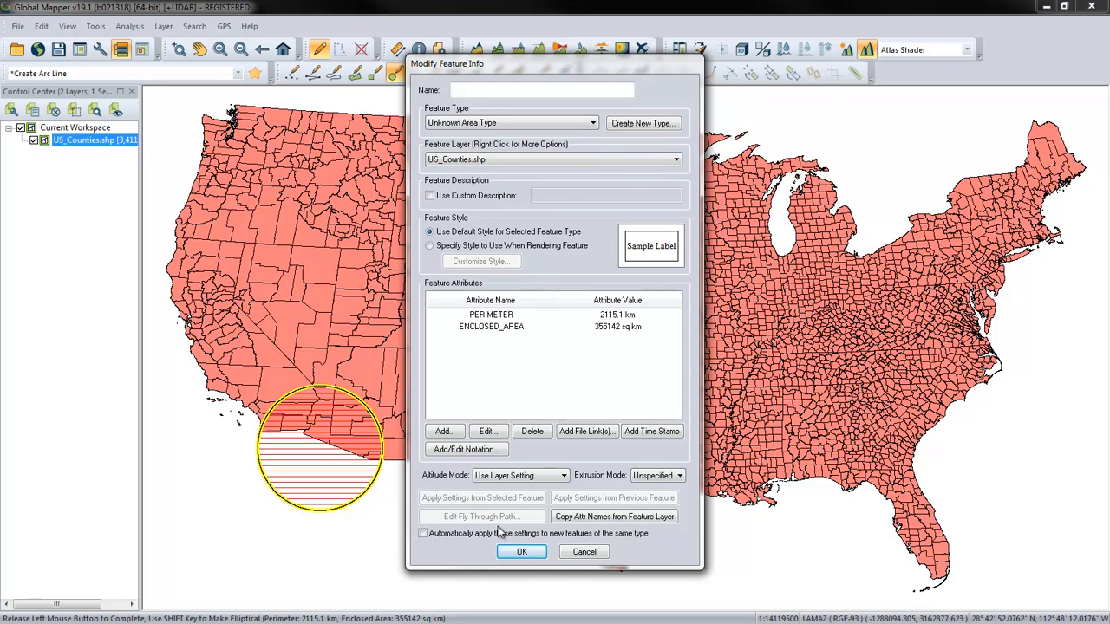
left_click(521, 552)
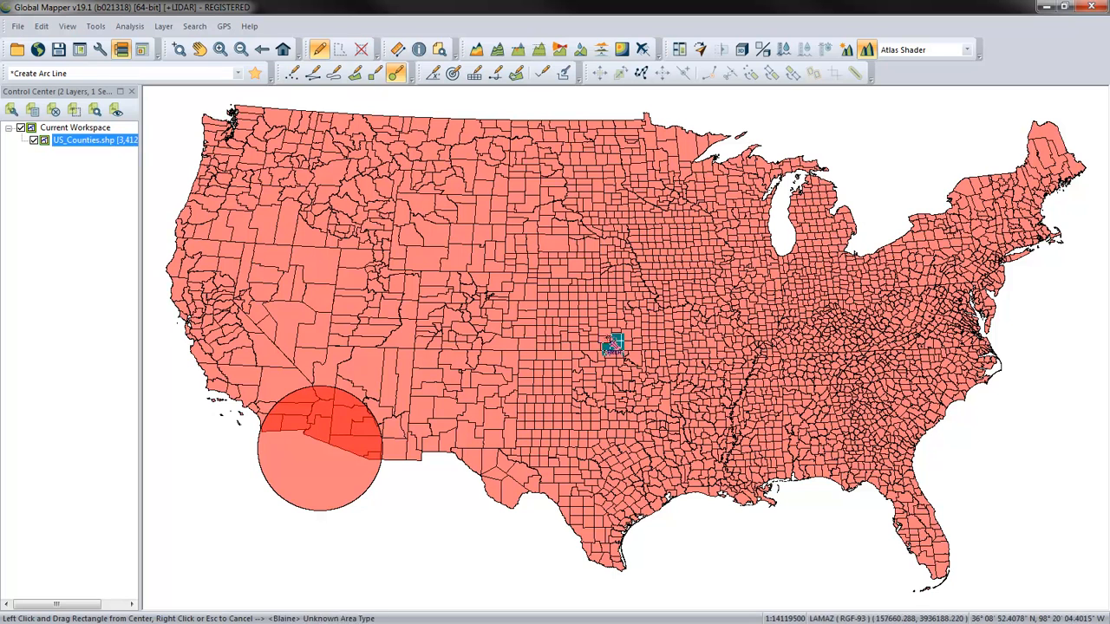
Step: Delete the circular area over the southwestern border
left_click(319, 52)
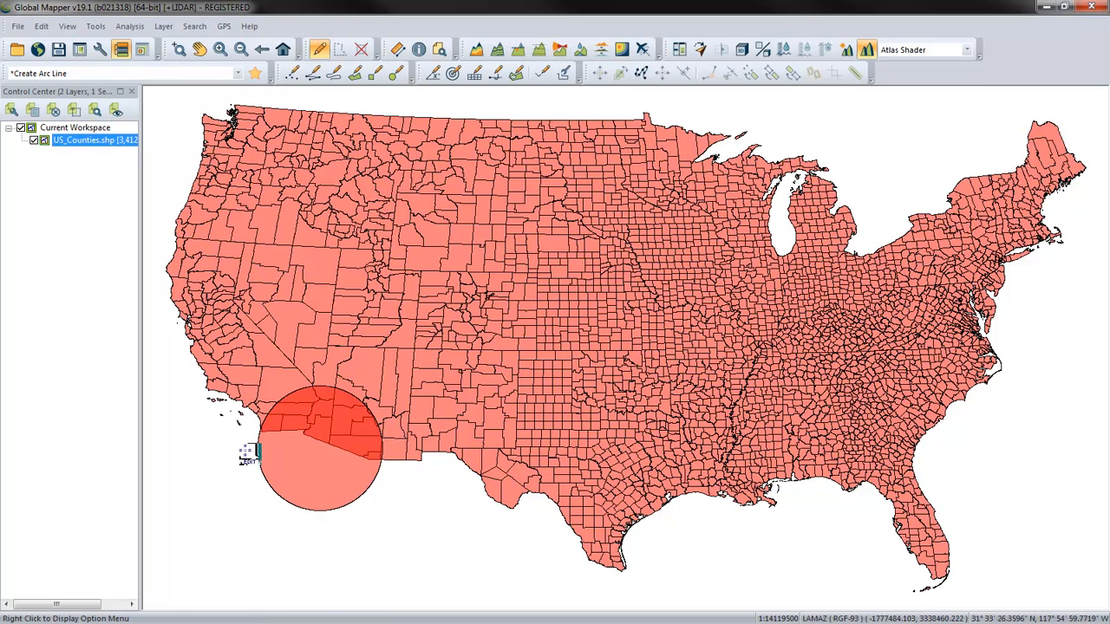
left_click(347, 490)
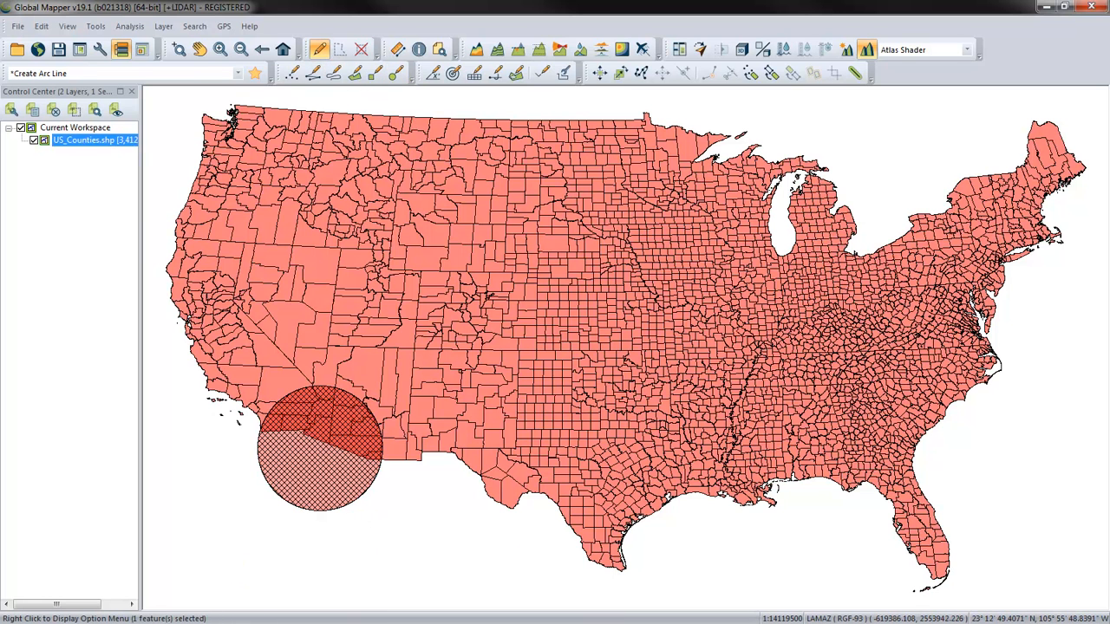
key("Delete")
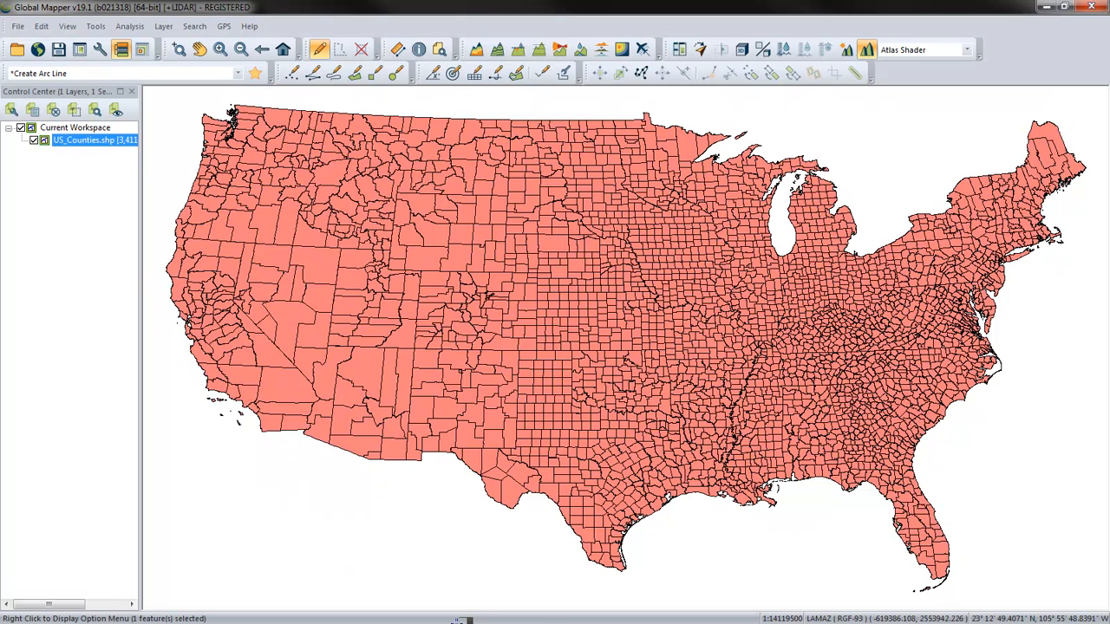
Step: Set the US_Counties.shp area style to the default based on classification or custom style, and apply it
double_click(117, 141)
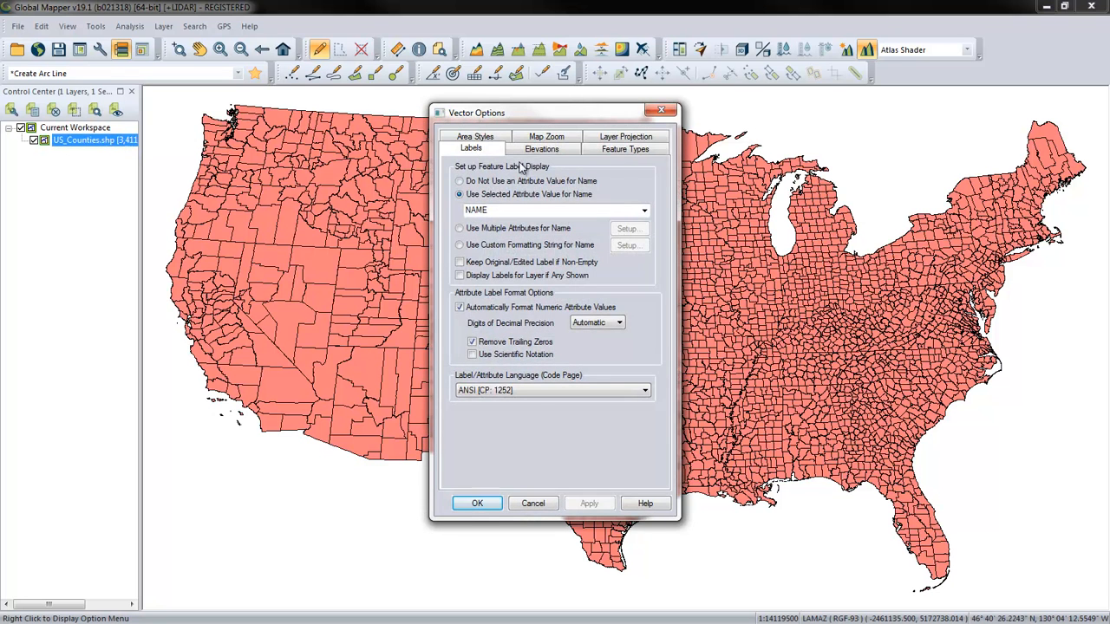
left_click(494, 137)
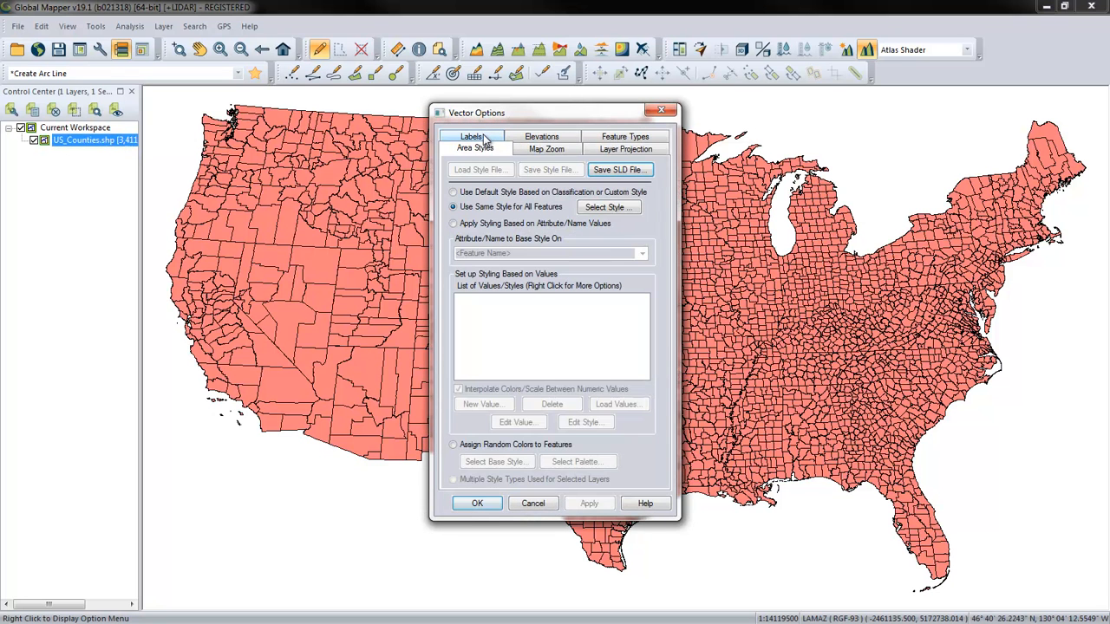
left_click(454, 193)
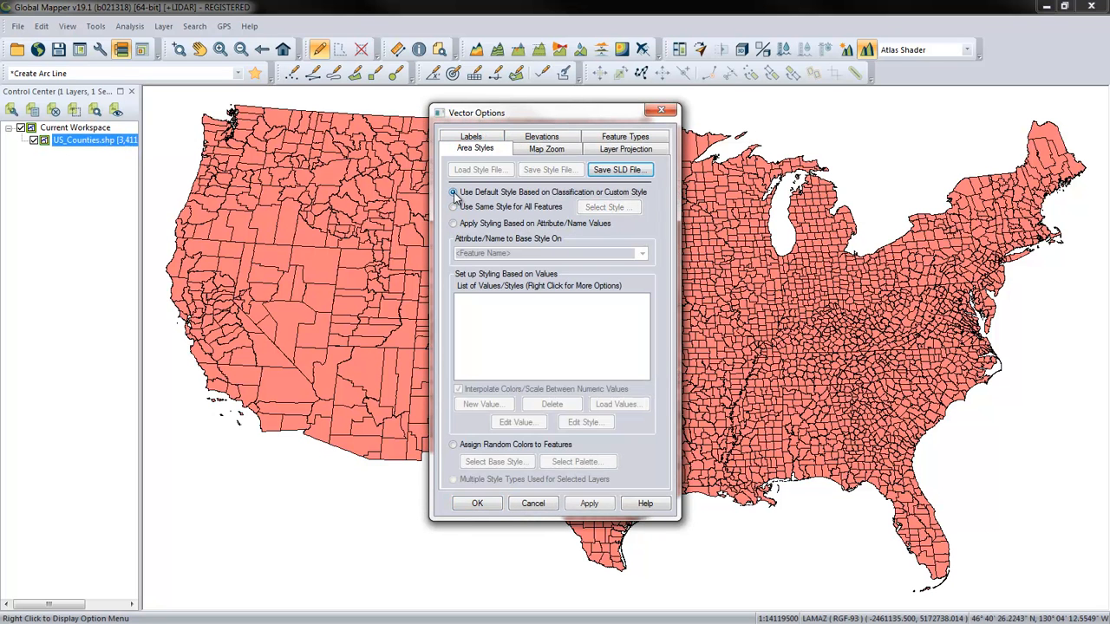
left_click(586, 508)
left_click_drag(601, 115, 618, 111)
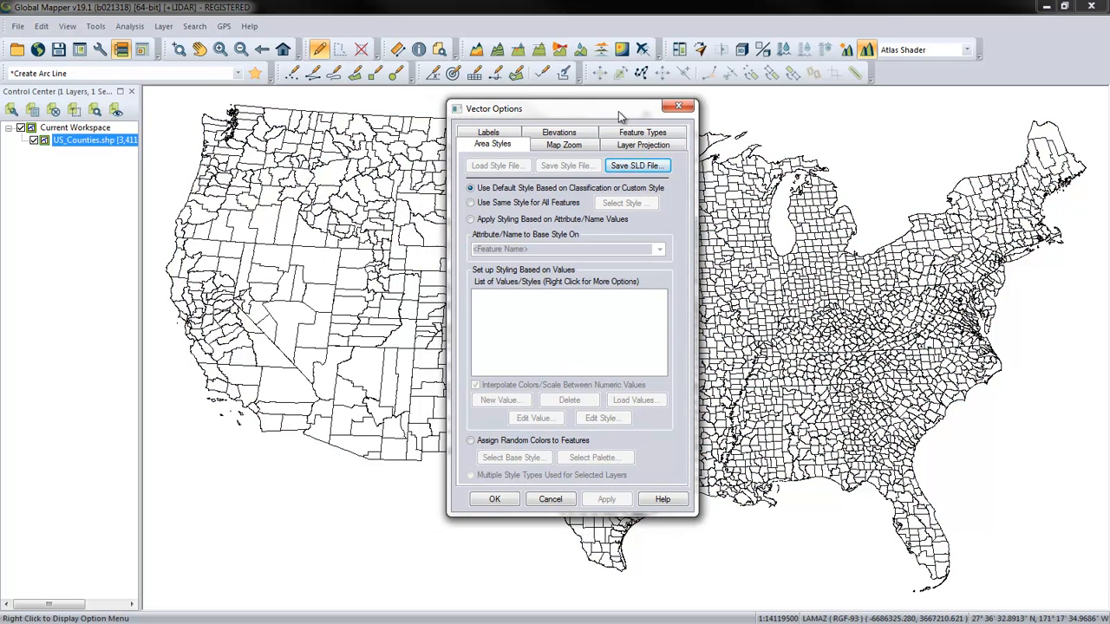
Step: Close the layer options and open the Coconino county area in northern Arizona for editing
left_click(494, 501)
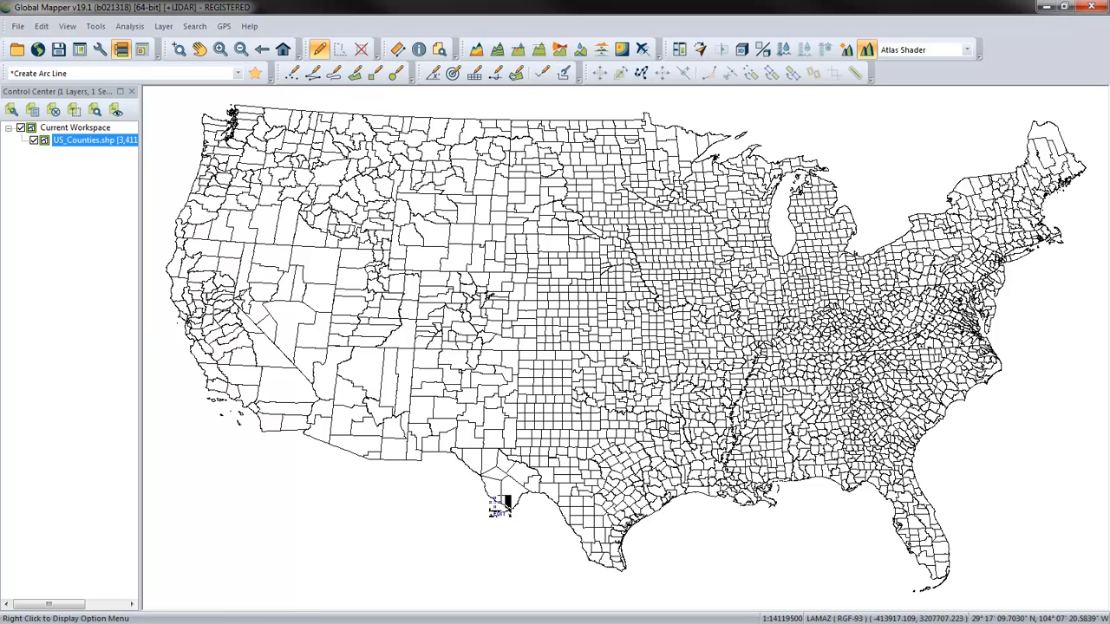
left_click(320, 50)
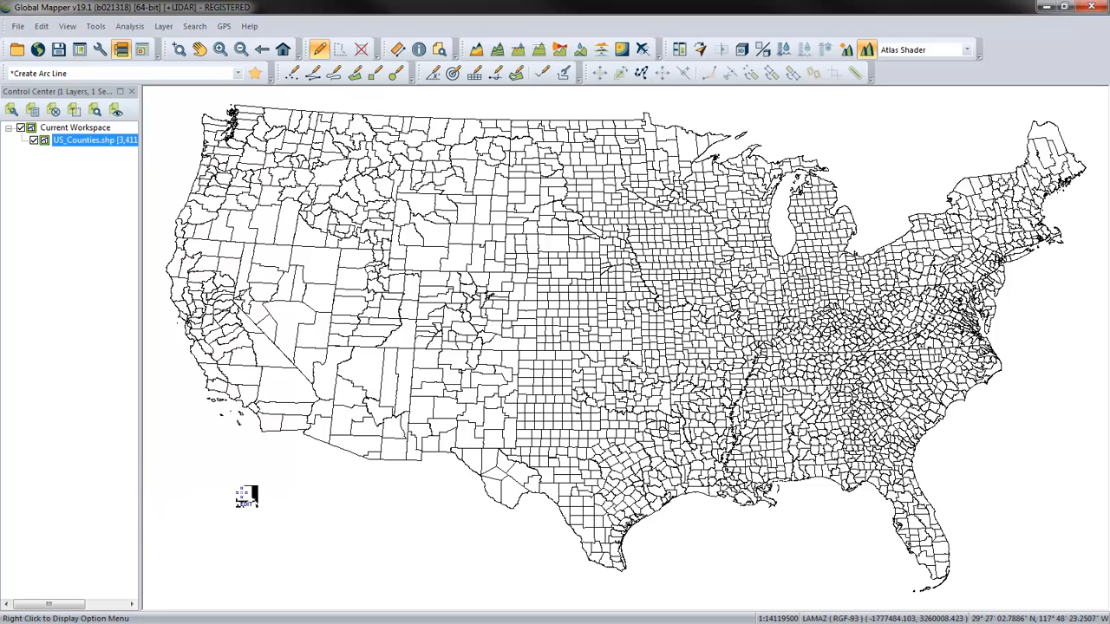
key("ctrl")
left_click(375, 378)
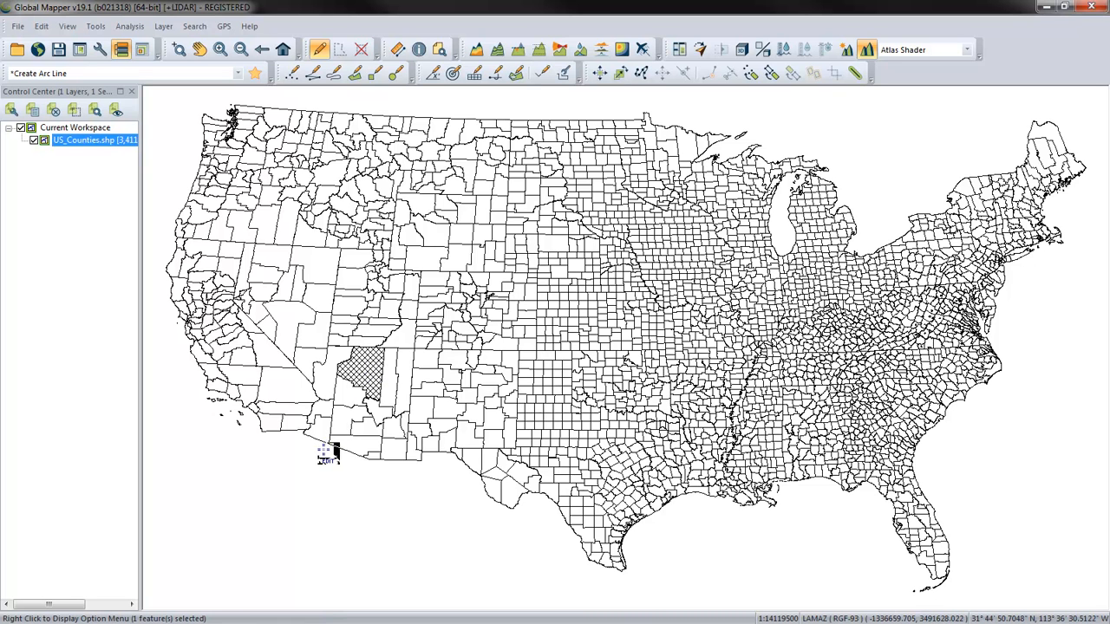
right_click(326, 456)
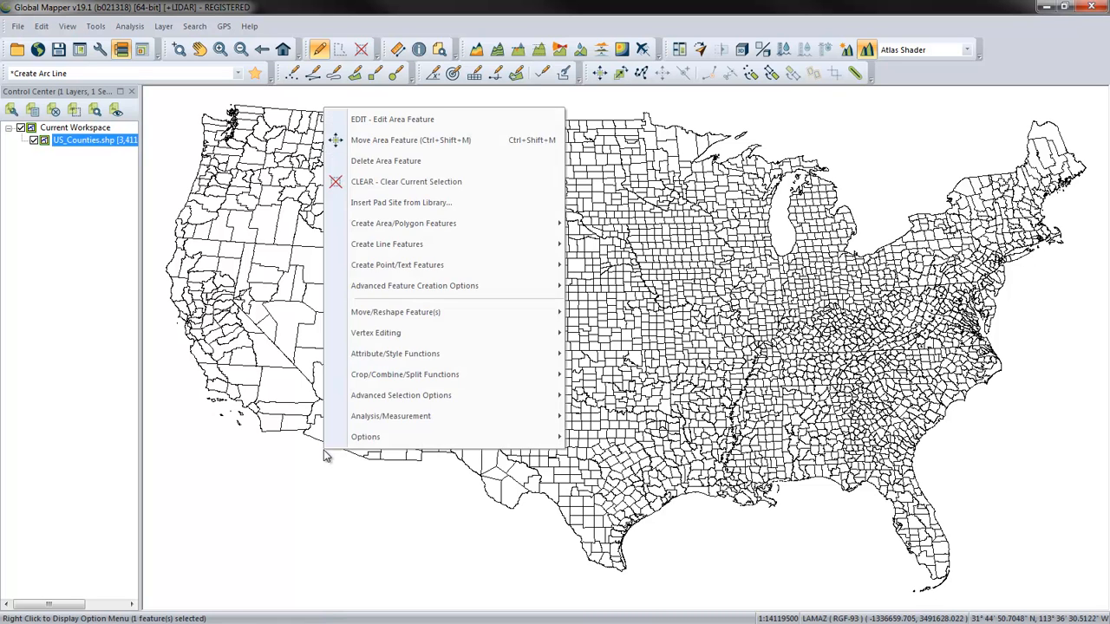
left_click(442, 120)
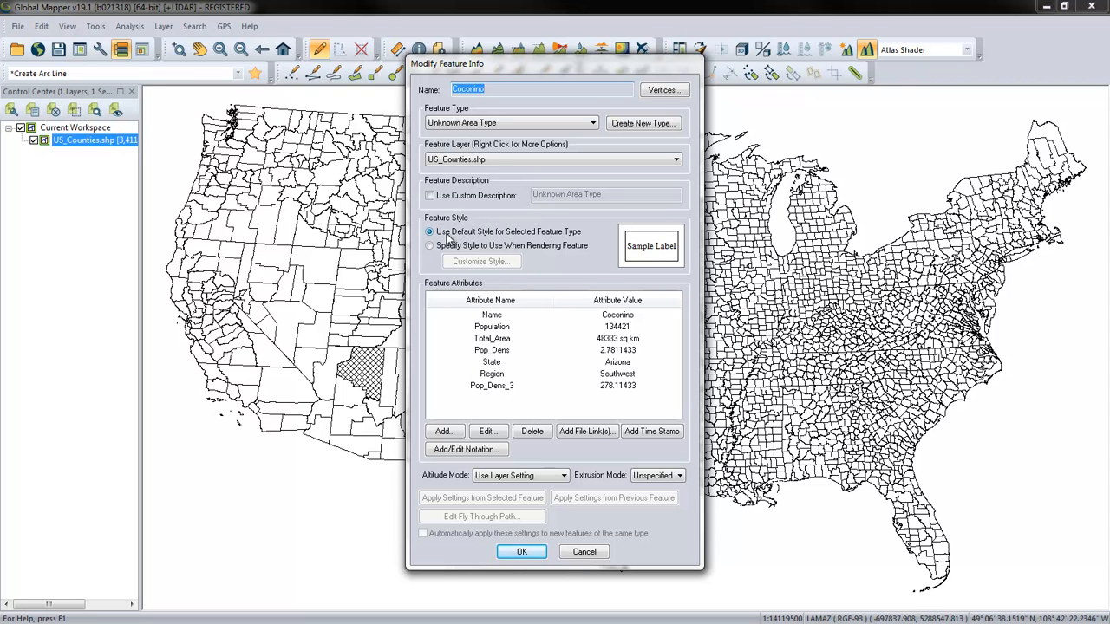
Step: Try a custom Solid Fill style on Coconino county, discarding the edit and clearing the selection
left_click(430, 246)
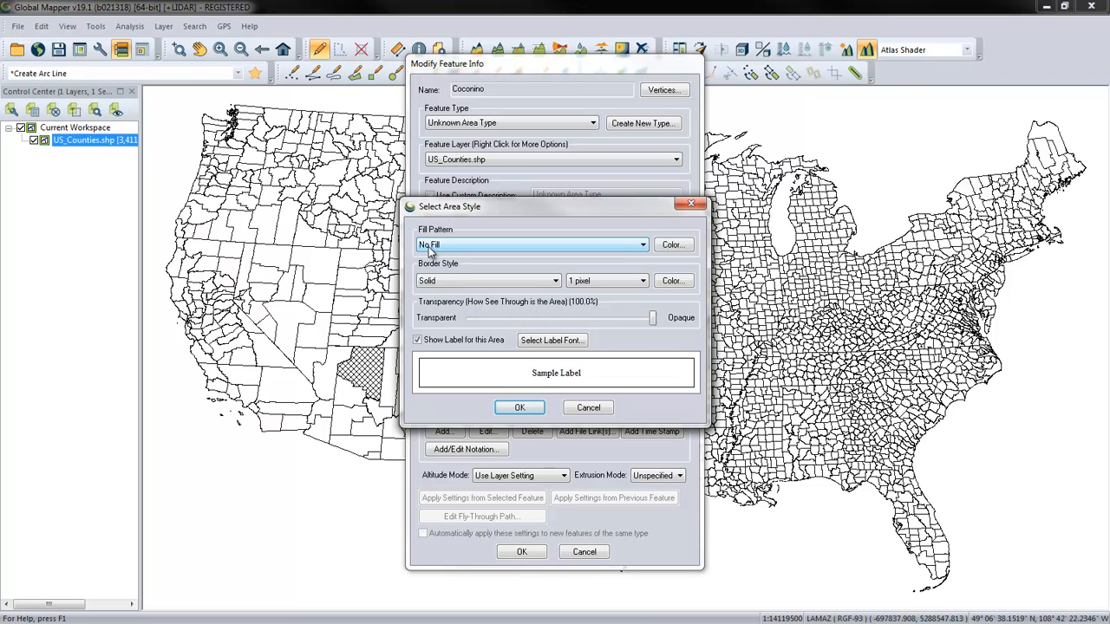
left_click(428, 246)
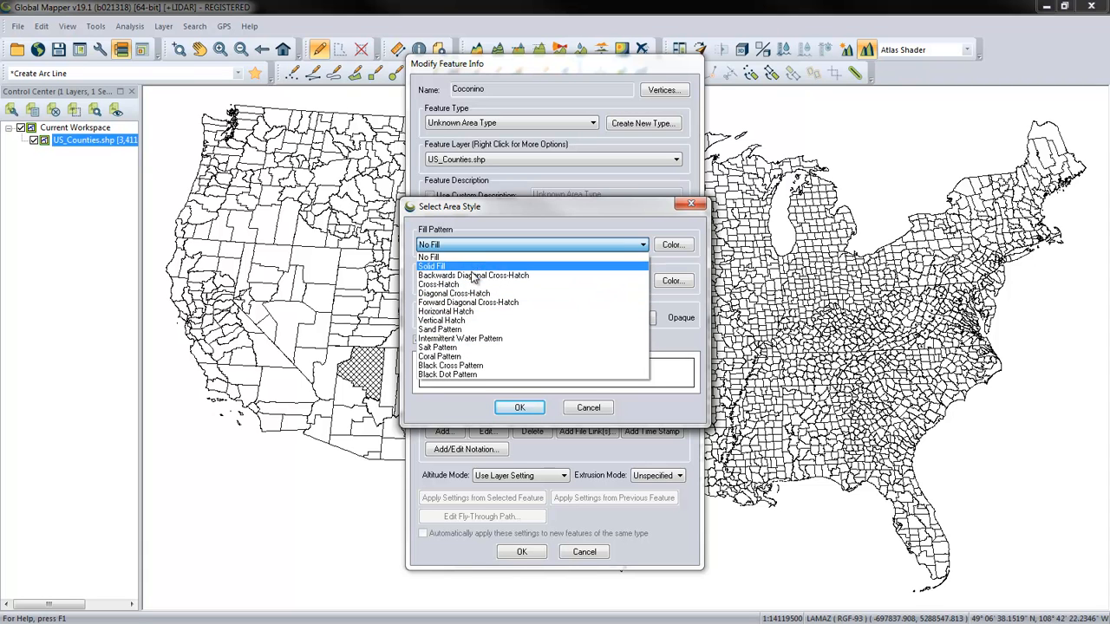
left_click(464, 267)
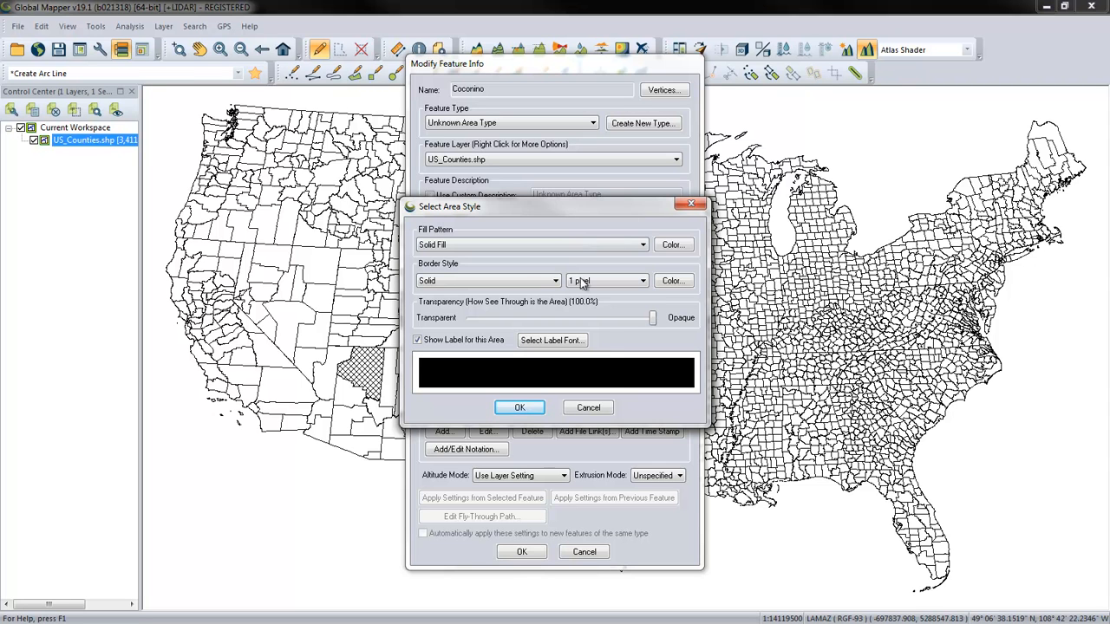
left_click(590, 408)
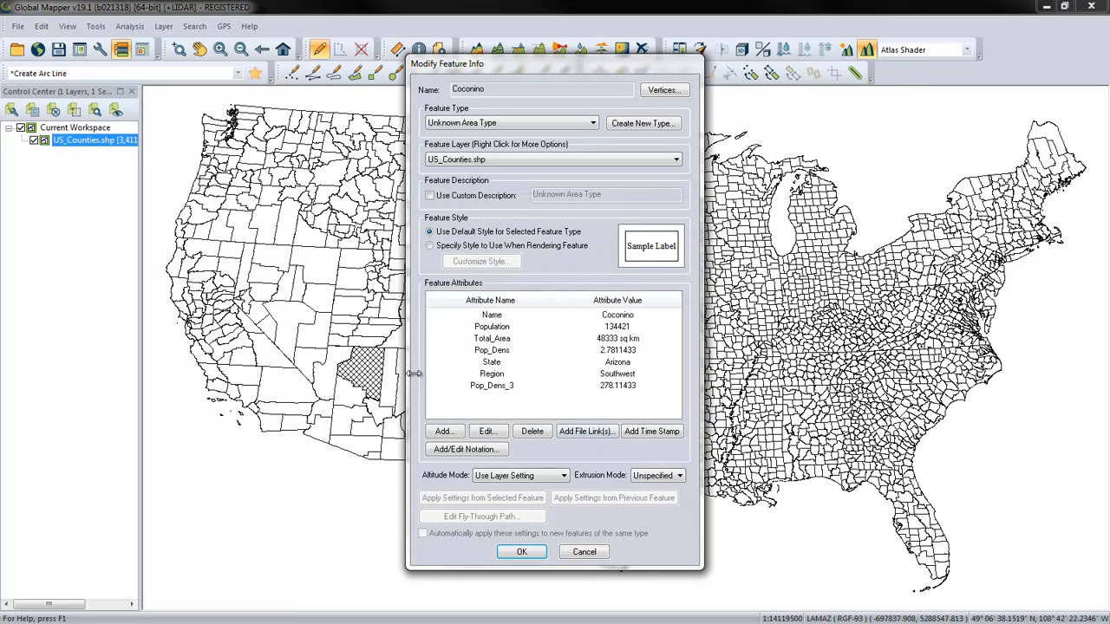
left_click(581, 553)
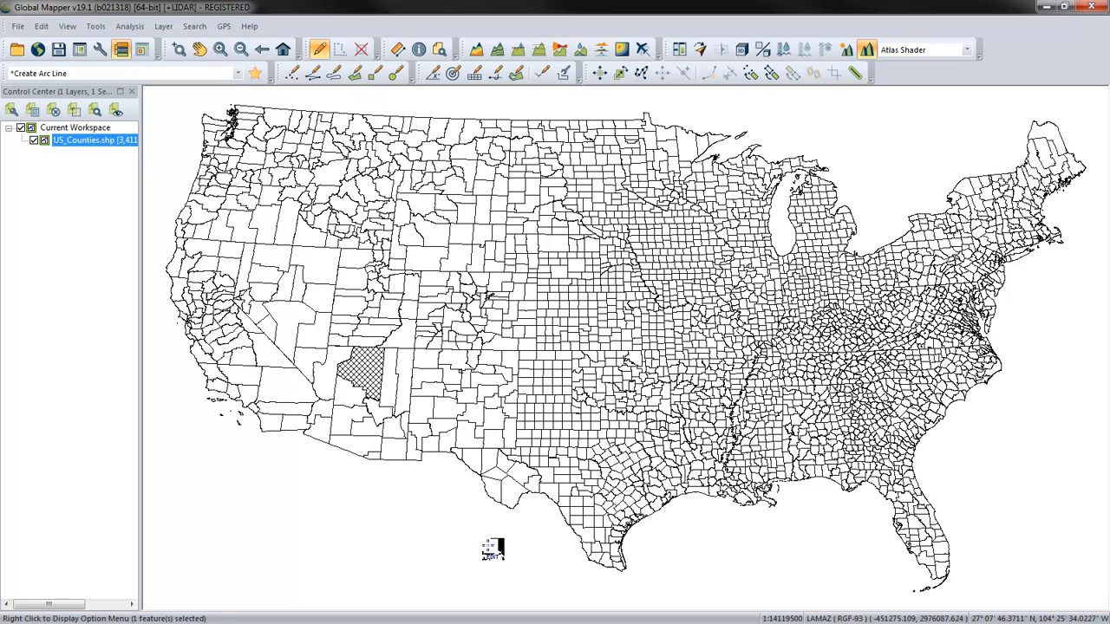
left_click(493, 548)
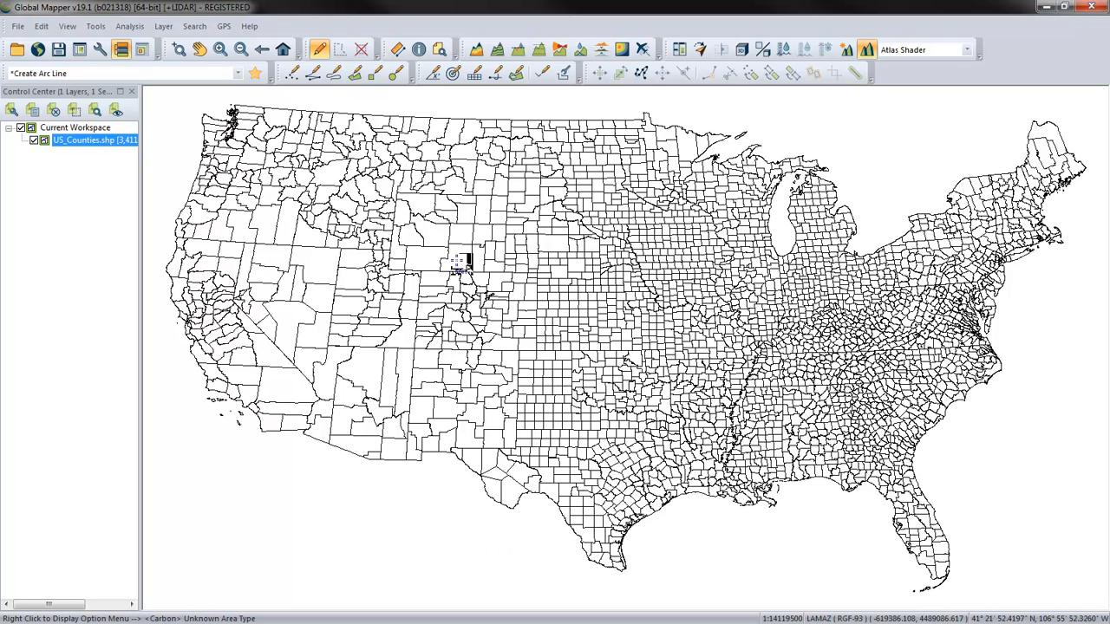
Step: Select the Wyoming counties as a group and examine the custom style options for editing them together
left_click_drag(444, 214, 508, 262)
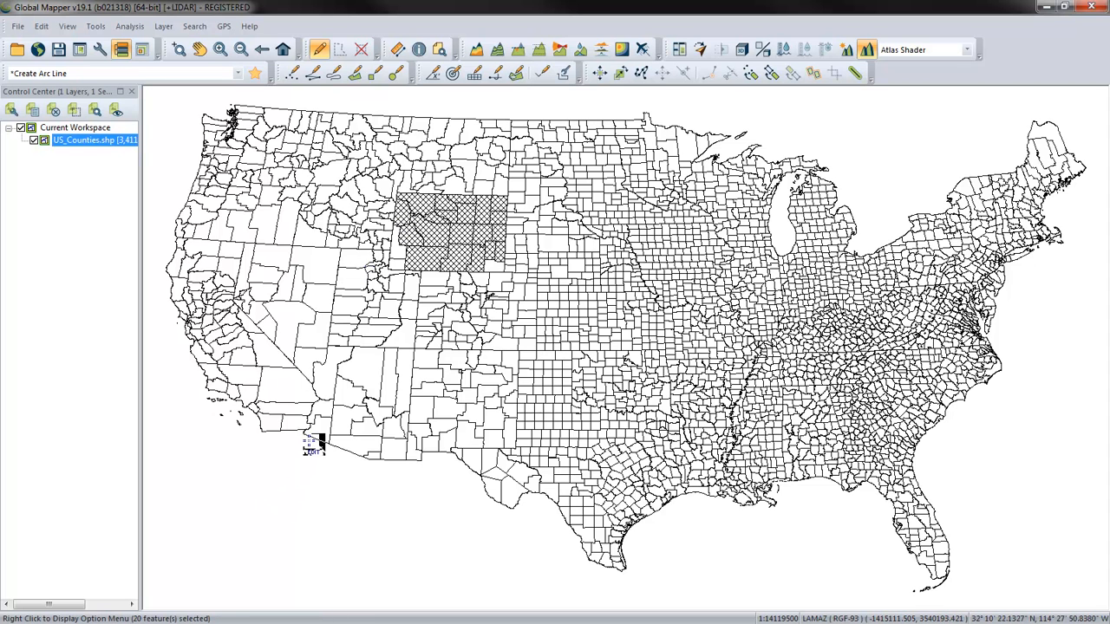
right_click(308, 440)
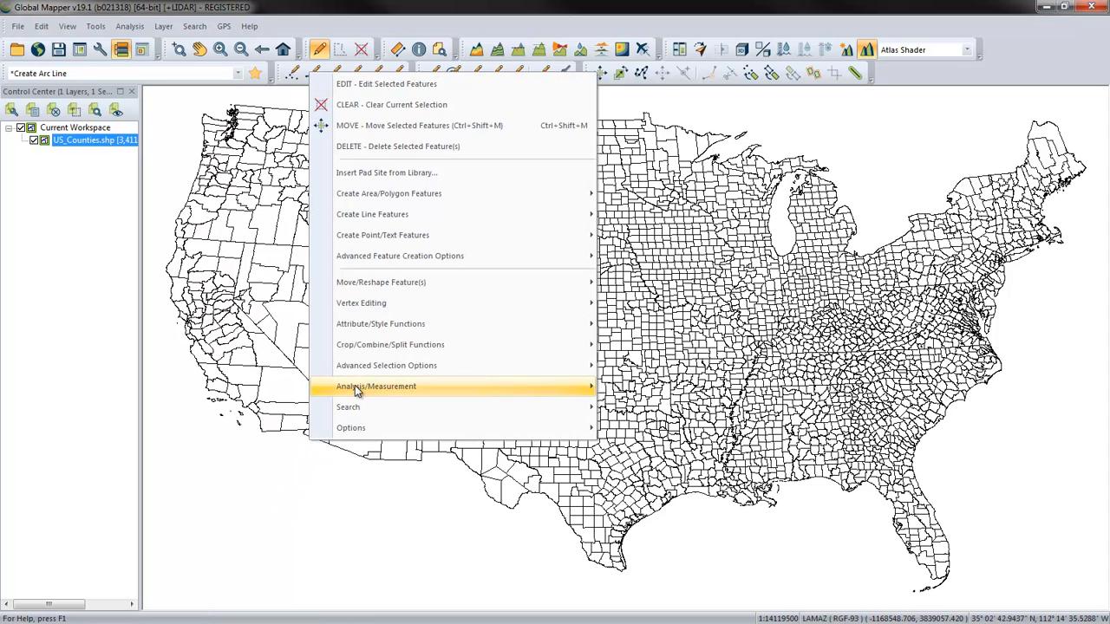
left_click(400, 86)
left_click(431, 355)
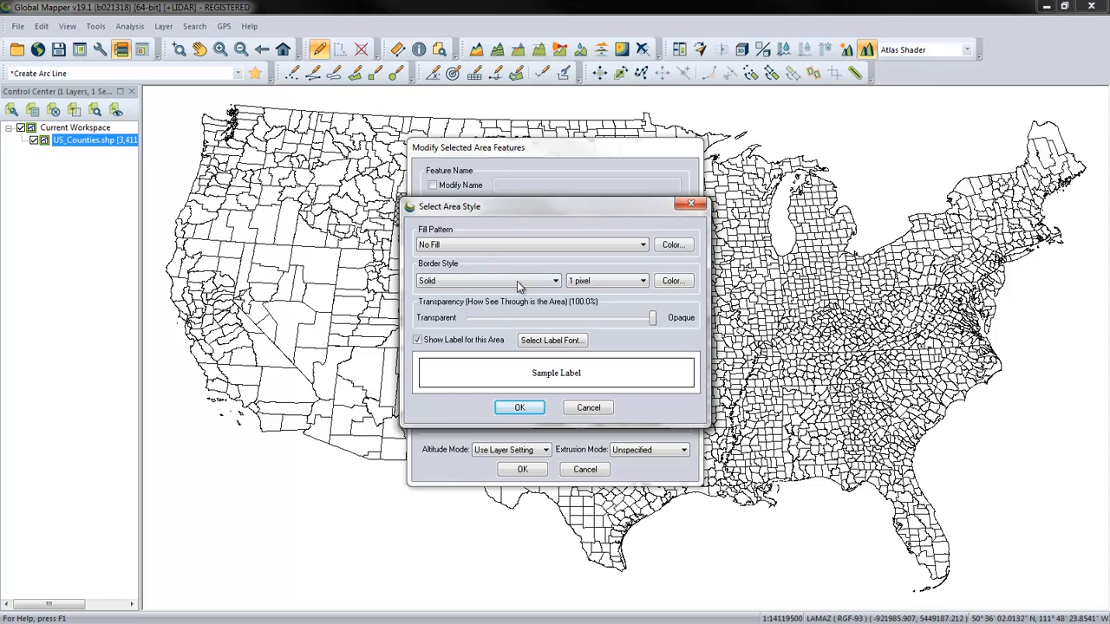
left_click(587, 409)
left_click_drag(518, 149, 626, 133)
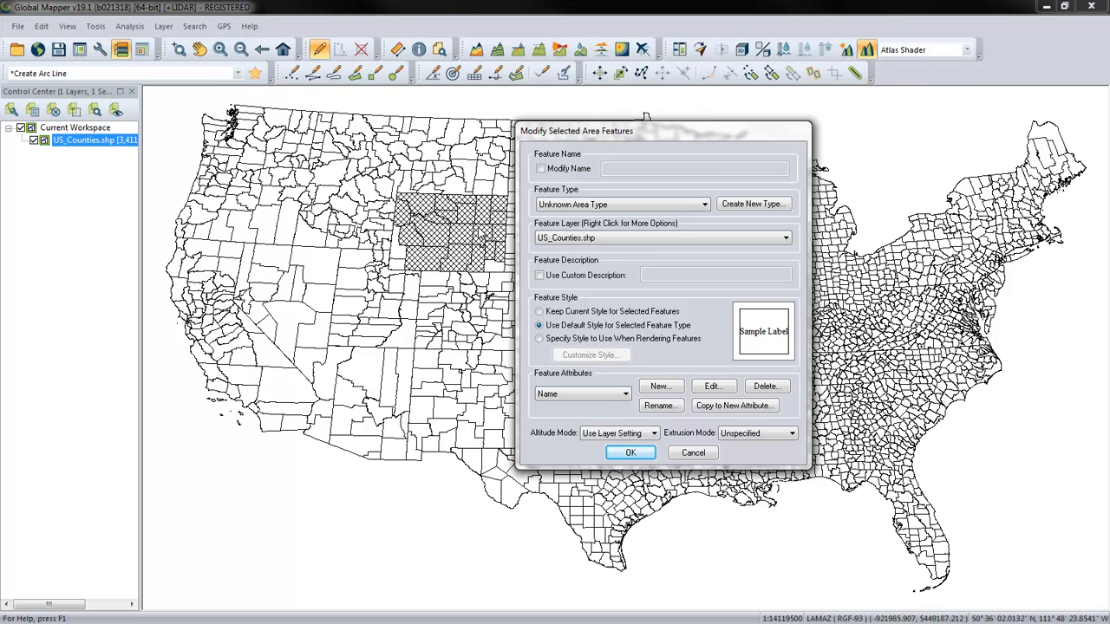
left_click(693, 454)
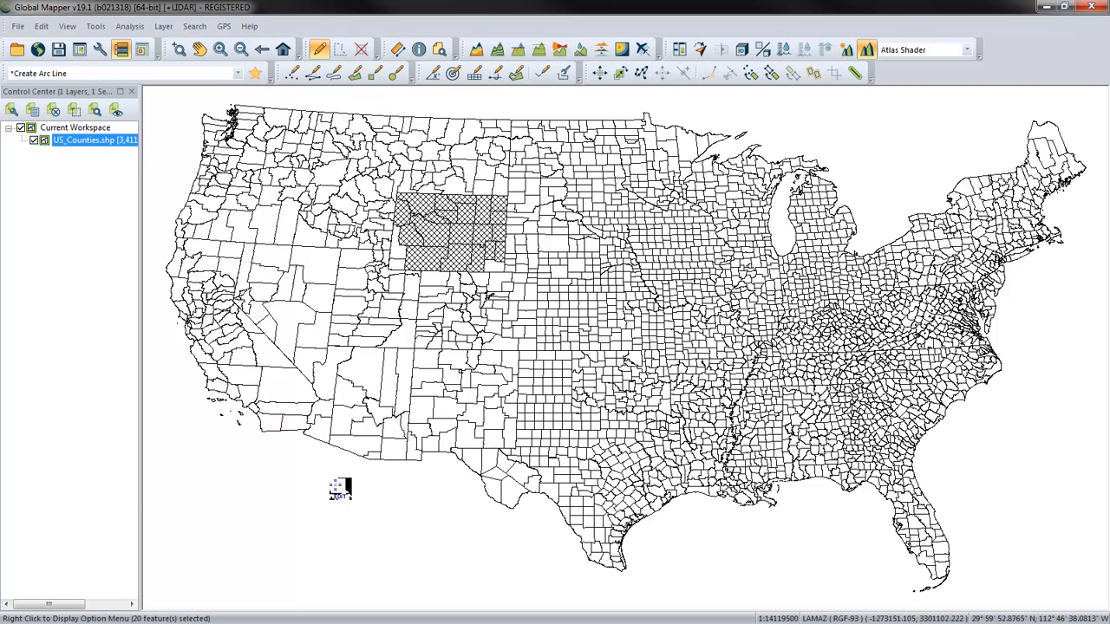
left_click(335, 485)
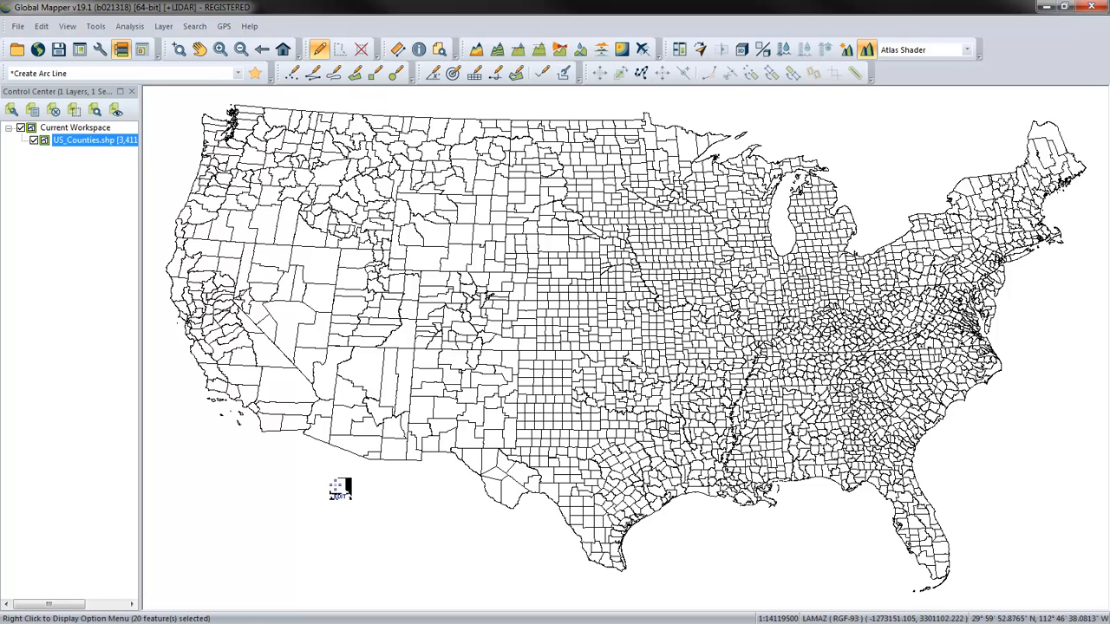
Step: Look up the feature information of Kiowa county in eastern Colorado and check its feature type
left_click(419, 50)
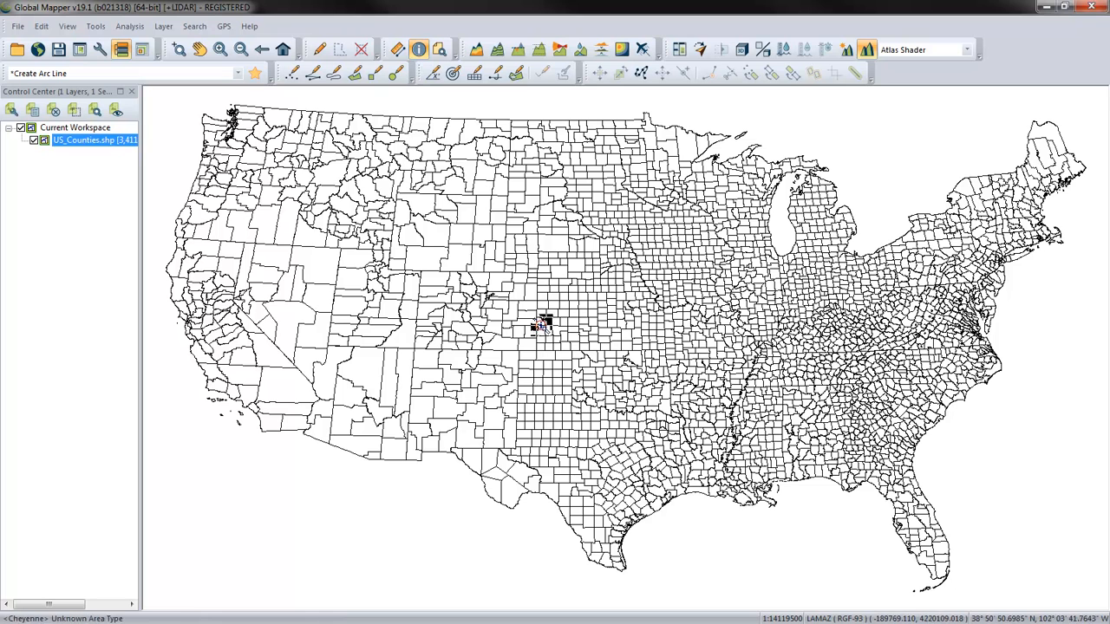
left_click(526, 324)
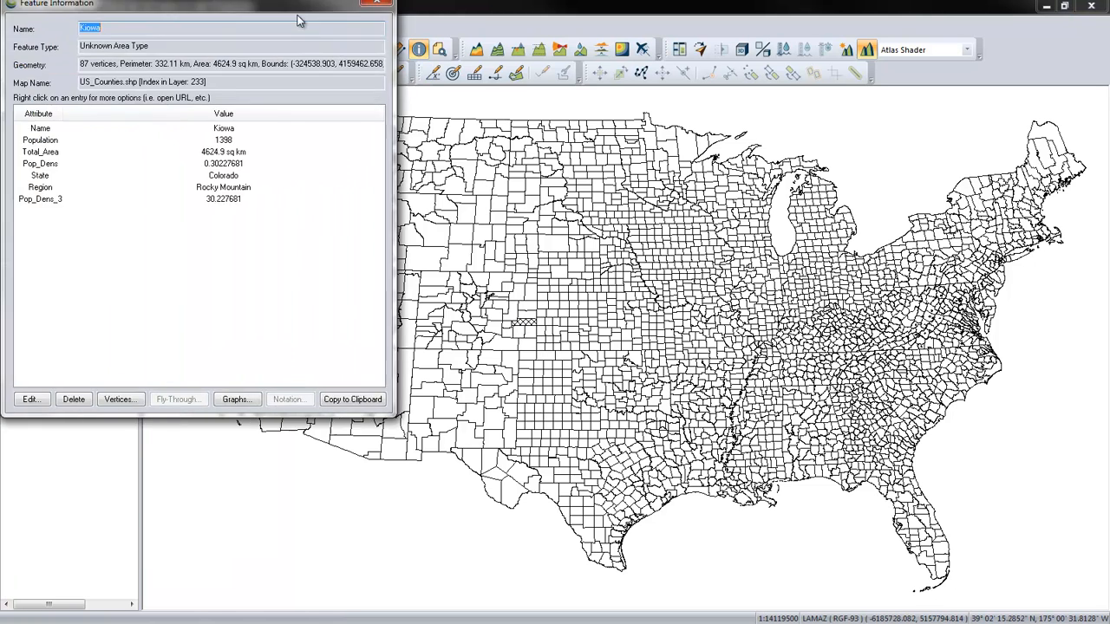
left_click_drag(286, 10, 368, 106)
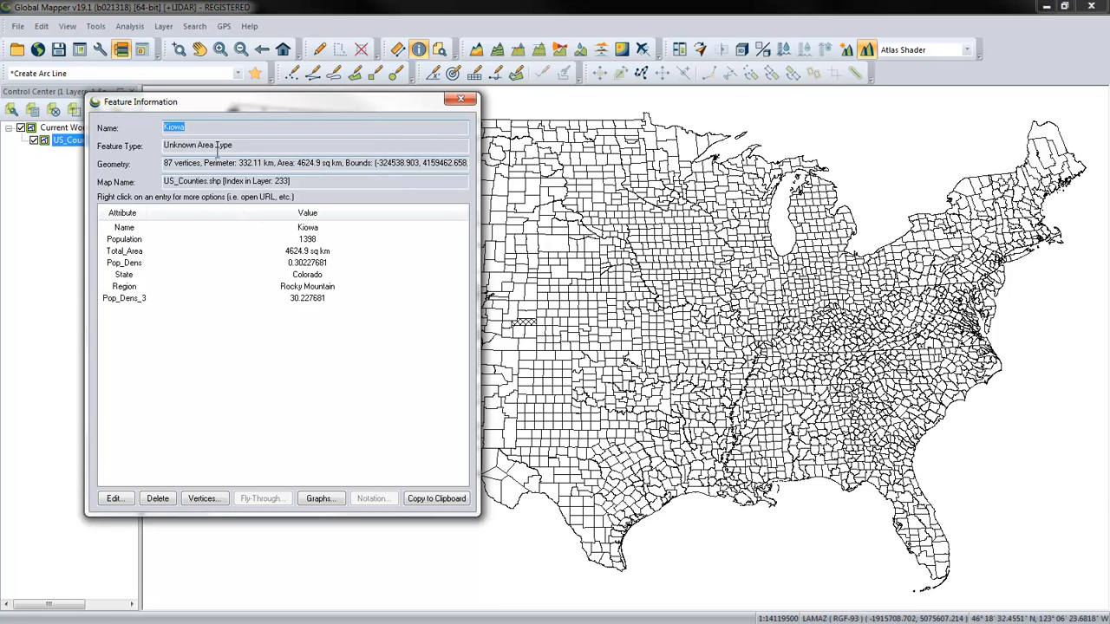
left_click_drag(235, 145, 164, 162)
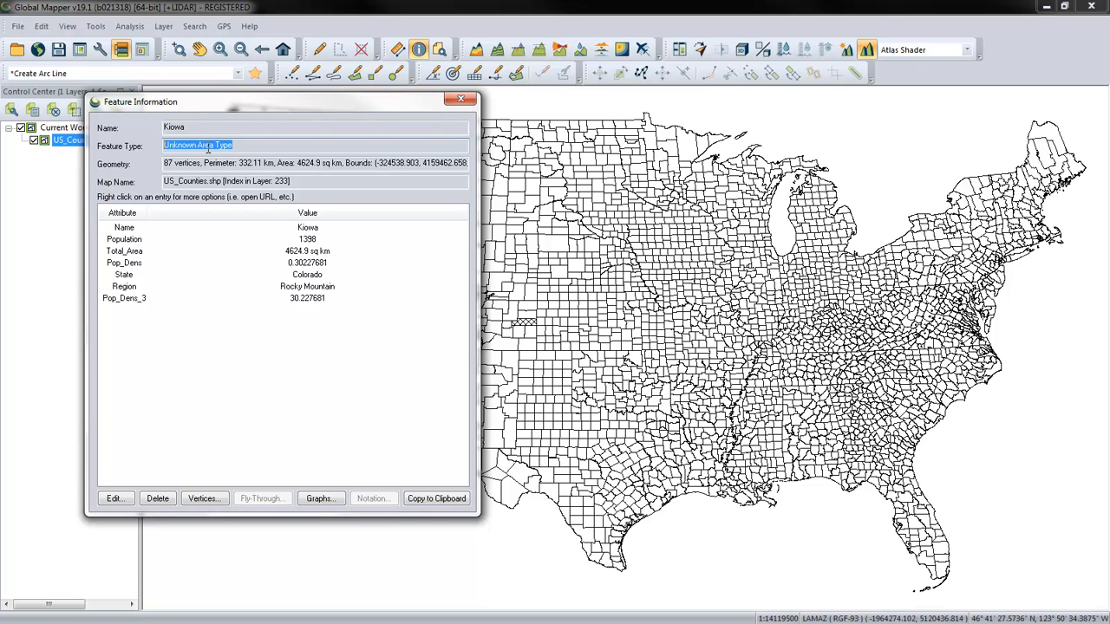
left_click(460, 99)
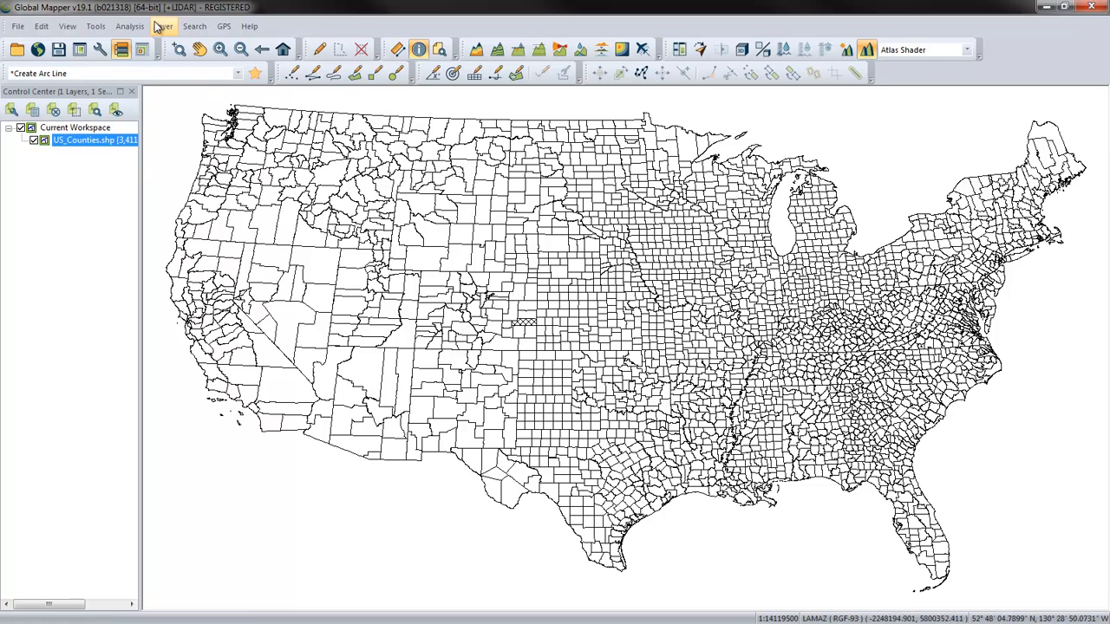
Step: Open the area styles configuration and select the County area type
left_click(101, 53)
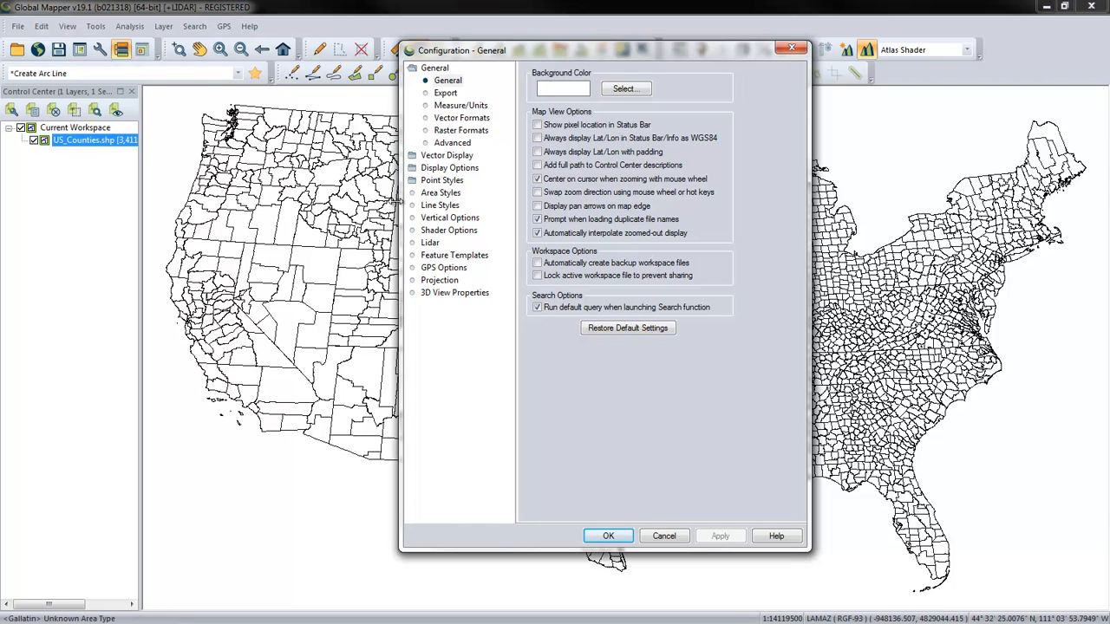
left_click(442, 192)
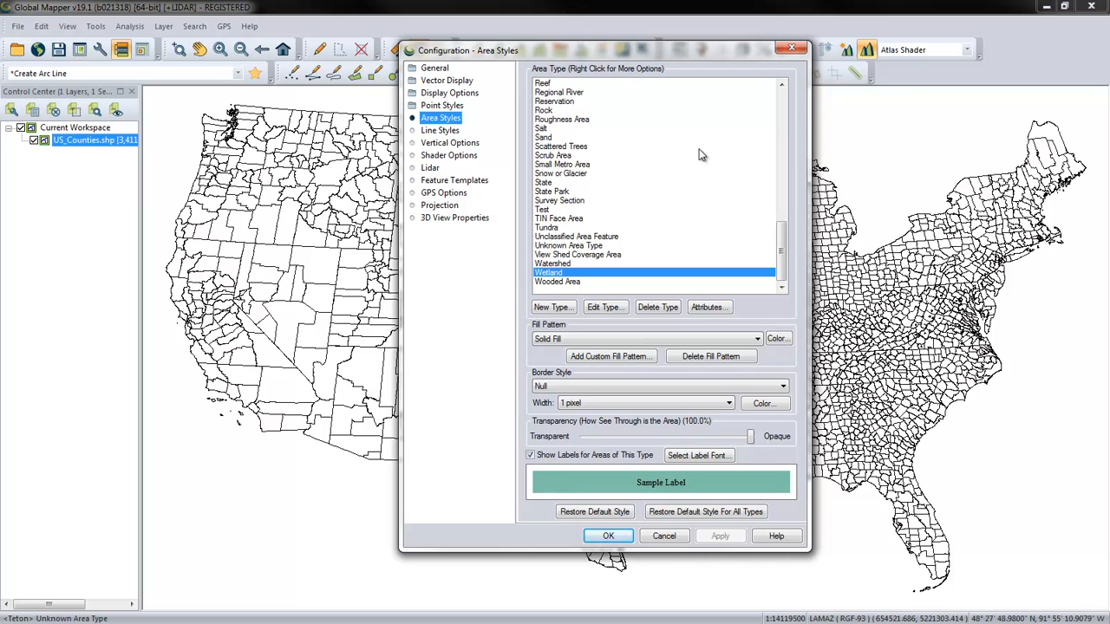
left_click_drag(783, 243, 785, 153)
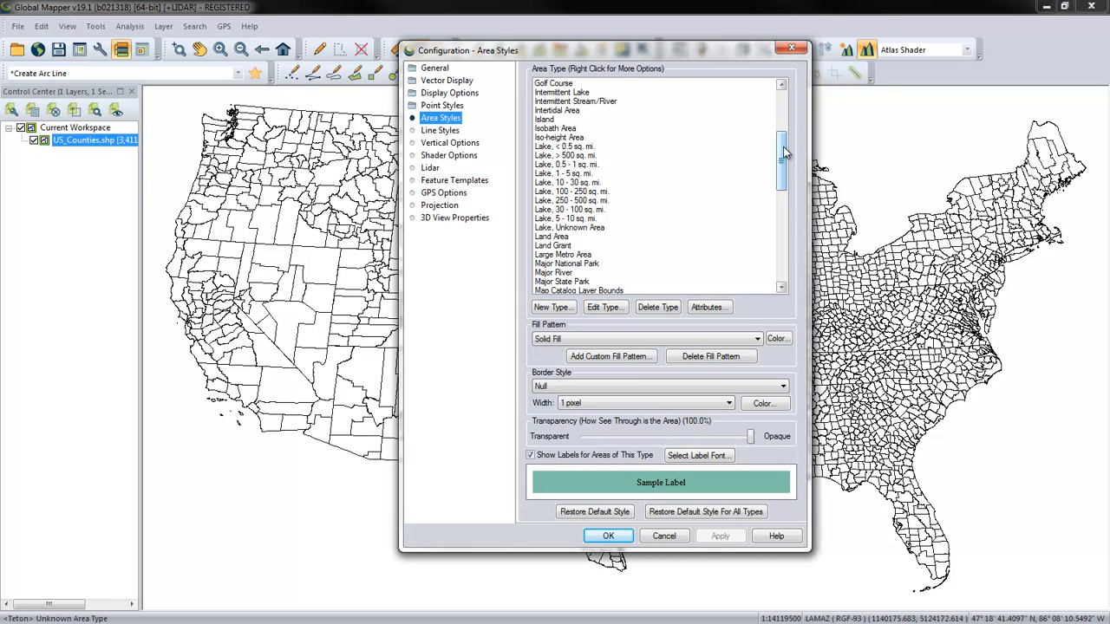
left_click_drag(785, 153, 786, 111)
left_click(548, 156)
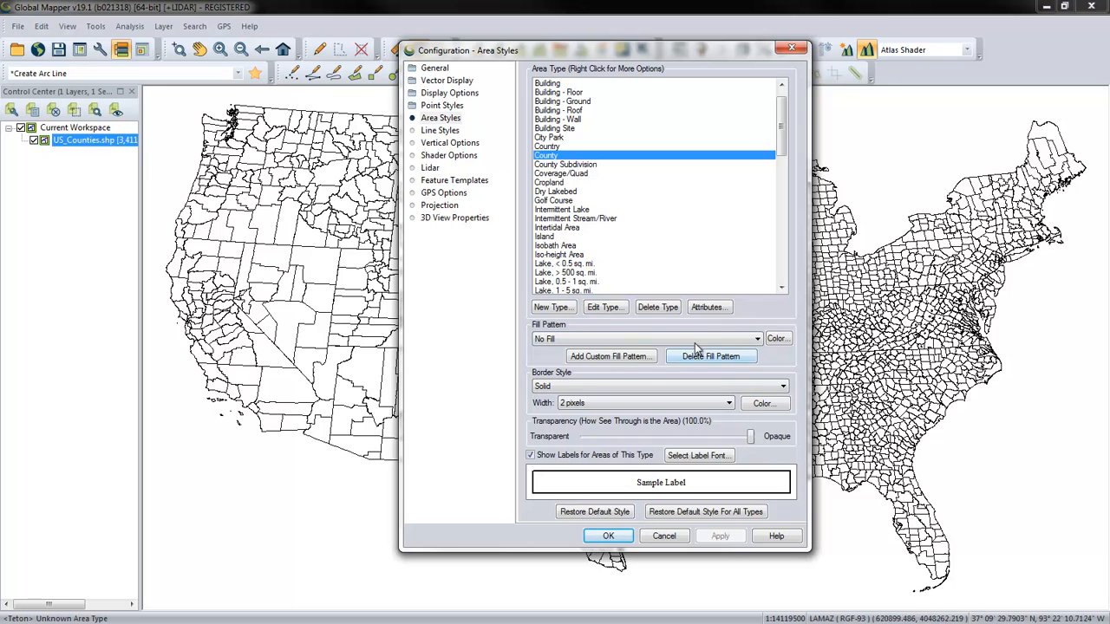
left_click(548, 158)
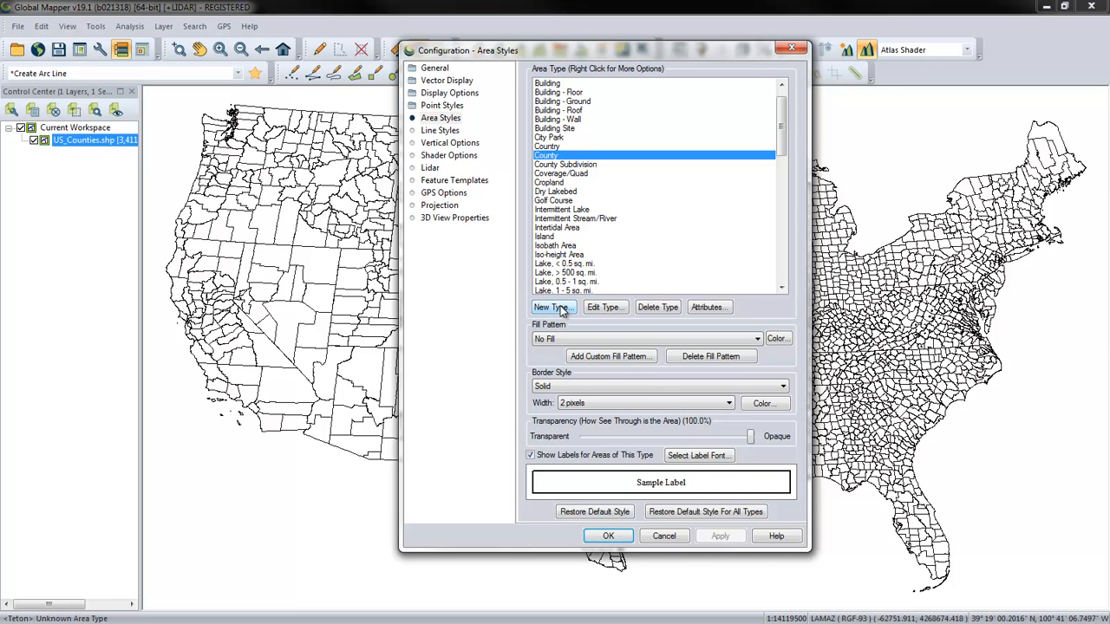
Step: Start a new area type named US Counties, keeping No Fill as its fill pattern
left_click(555, 307)
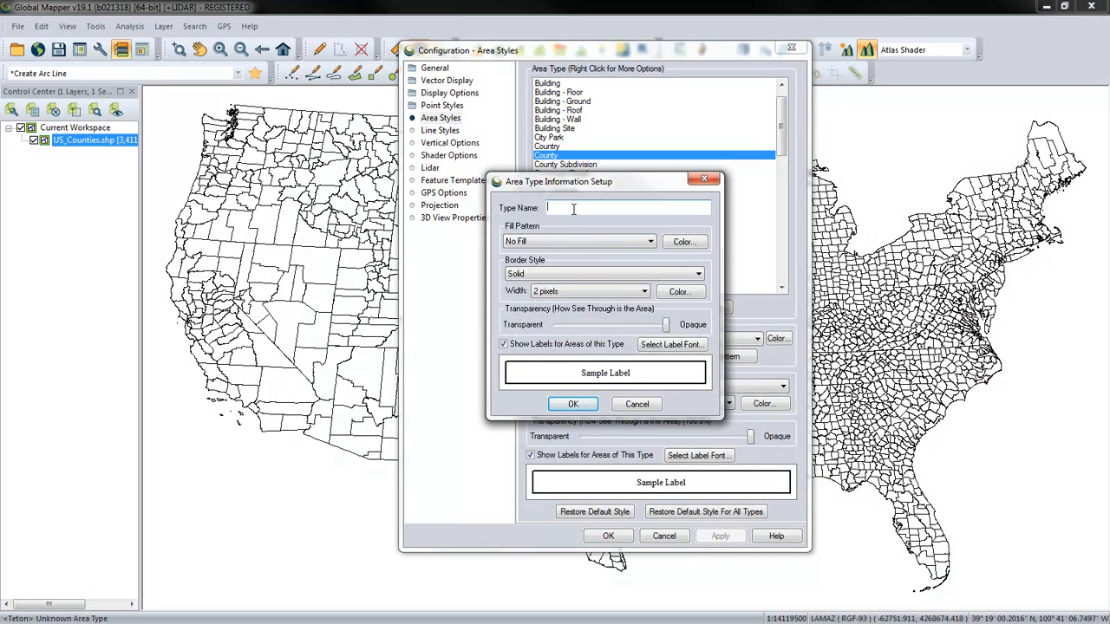
type("U S Counties")
key("BackSpace")
left_click(578, 241)
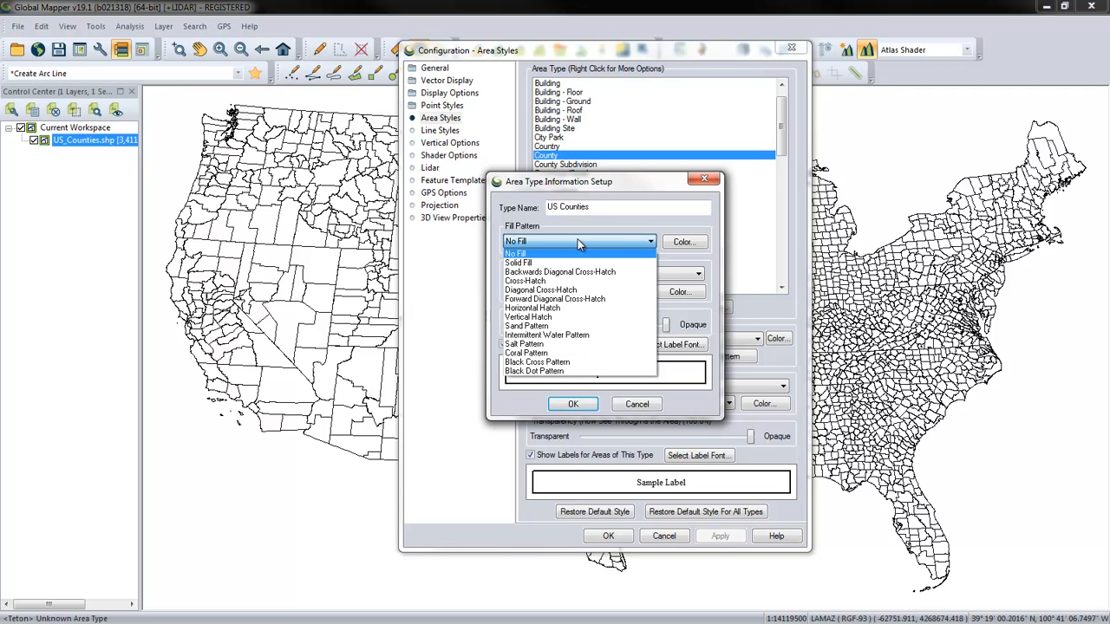
left_click(640, 227)
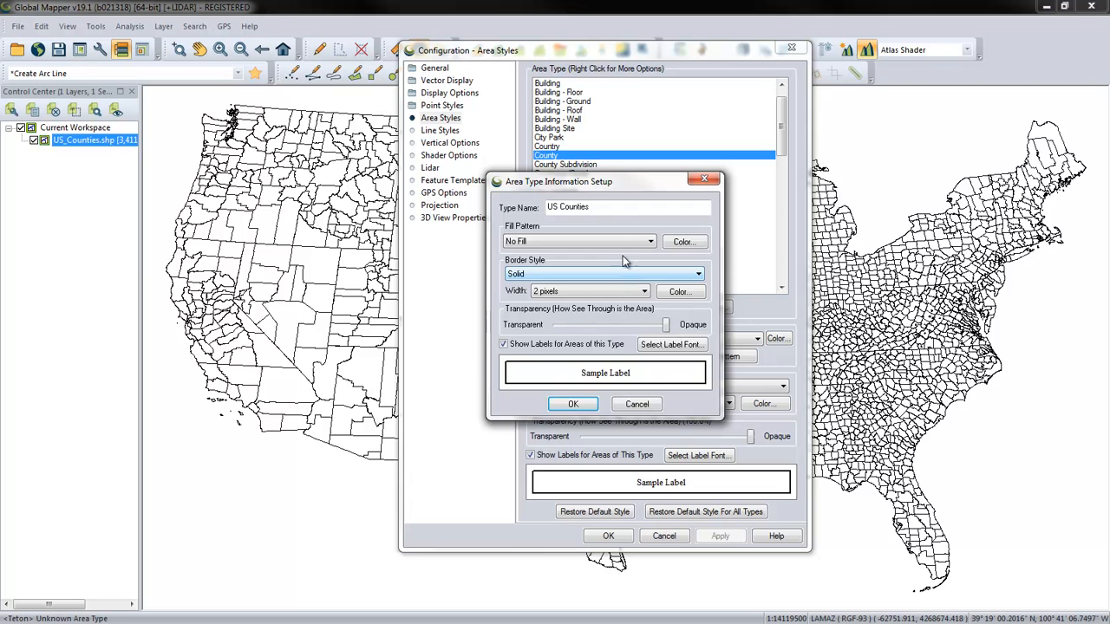
left_click(619, 242)
left_click(613, 263)
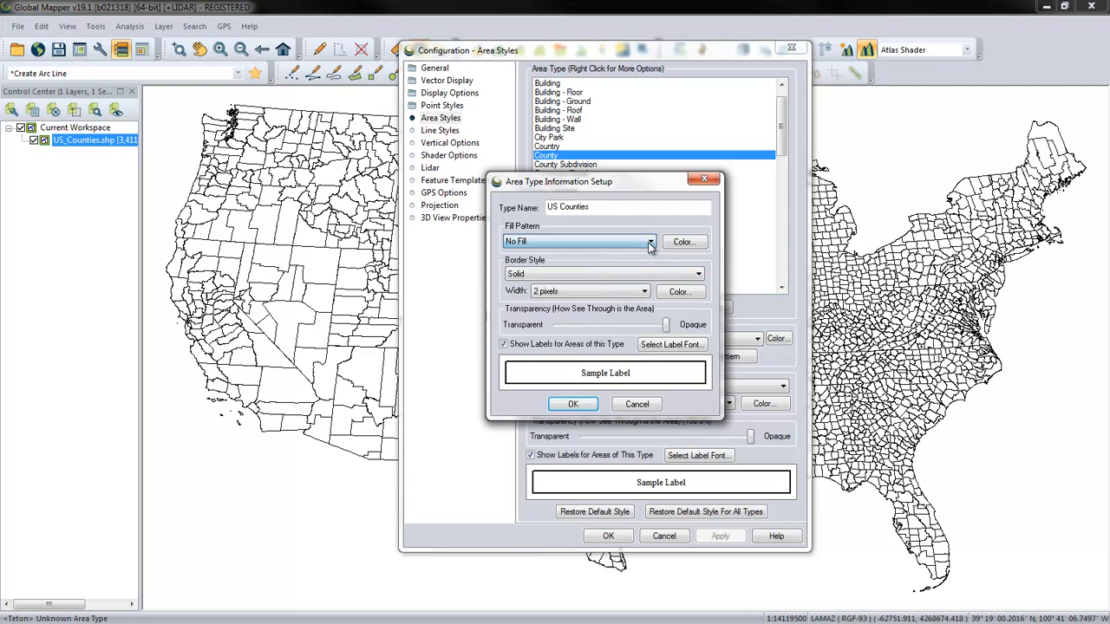
Step: Set the US Counties type's fill color to green and its border width to 1 pixel
left_click(684, 242)
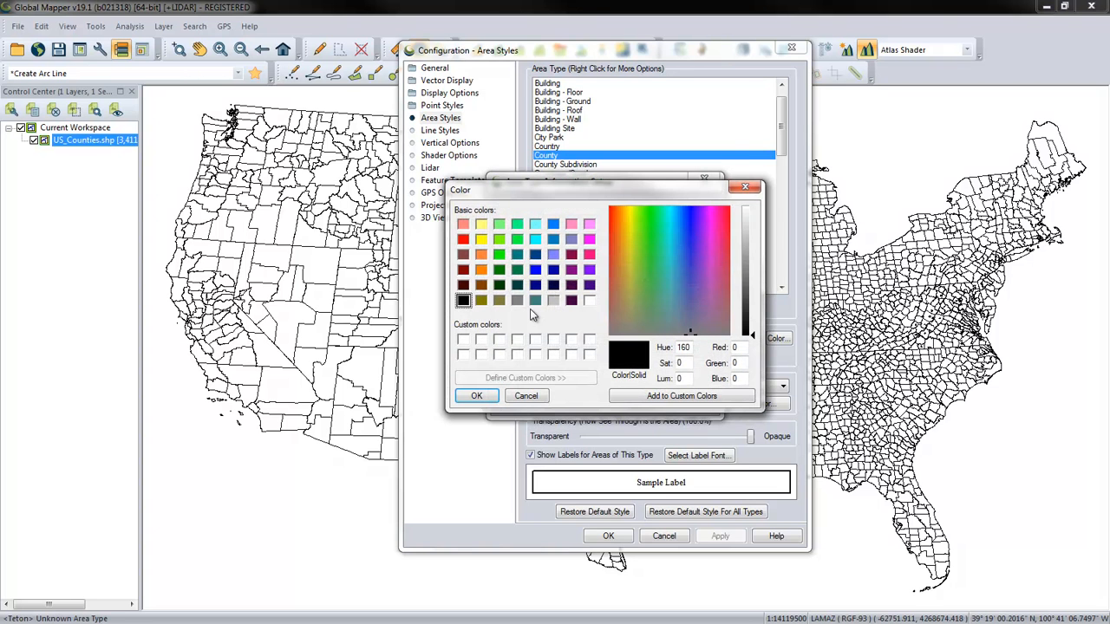
left_click(500, 255)
left_click(476, 397)
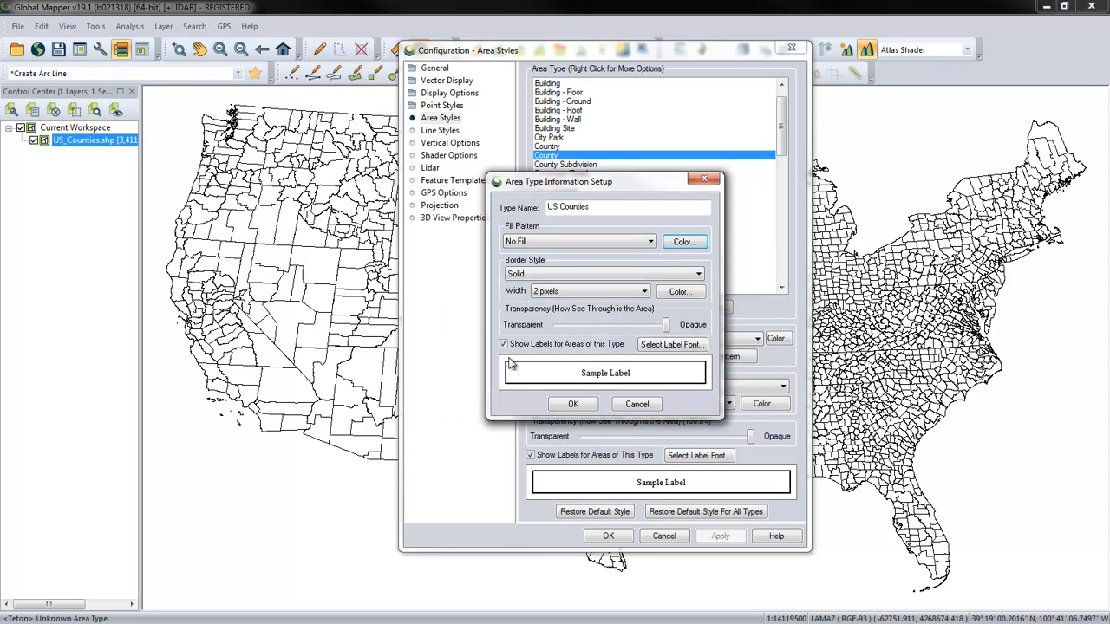
left_click(601, 293)
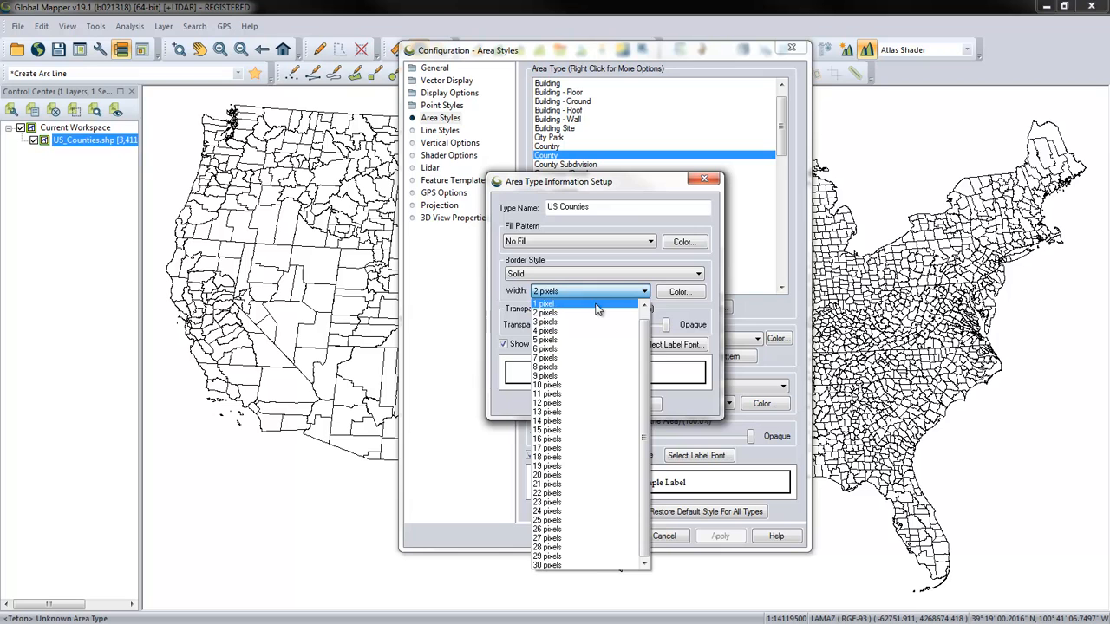
left_click(597, 306)
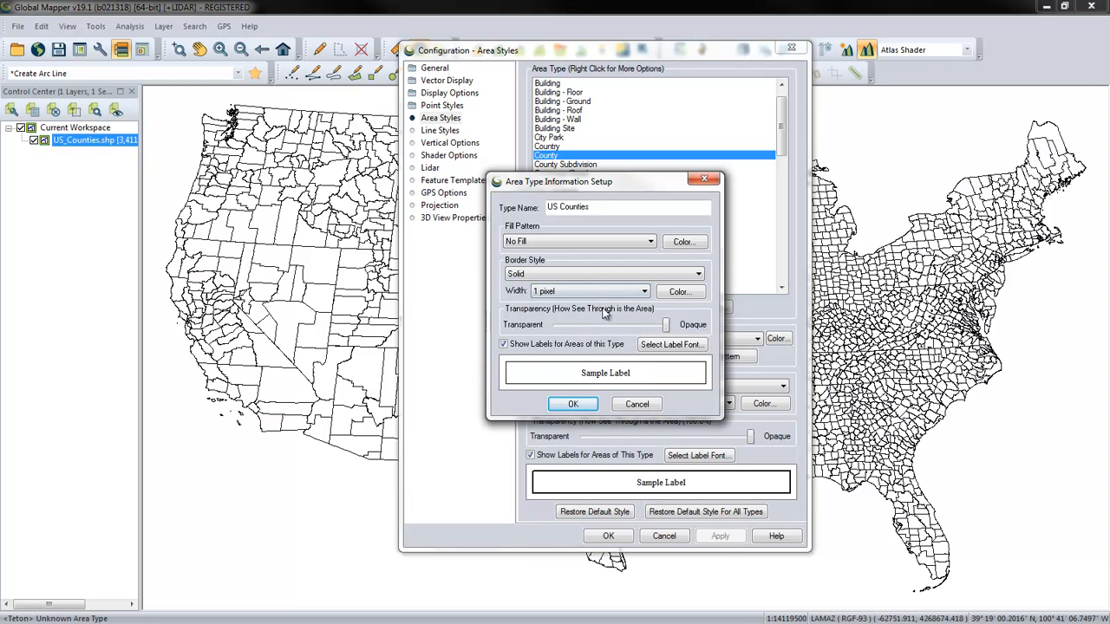
Step: Finish creating the US Counties type and give it a custom fill pattern named Grass, made from Grass.jpg in the Webcast folder
left_click(574, 404)
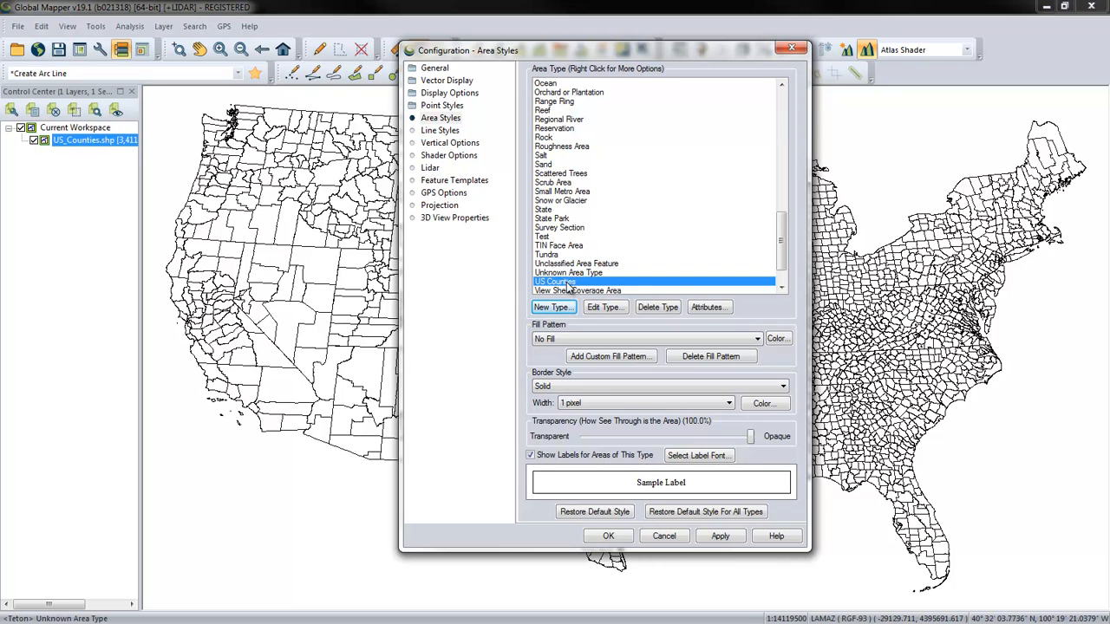
left_click(604, 357)
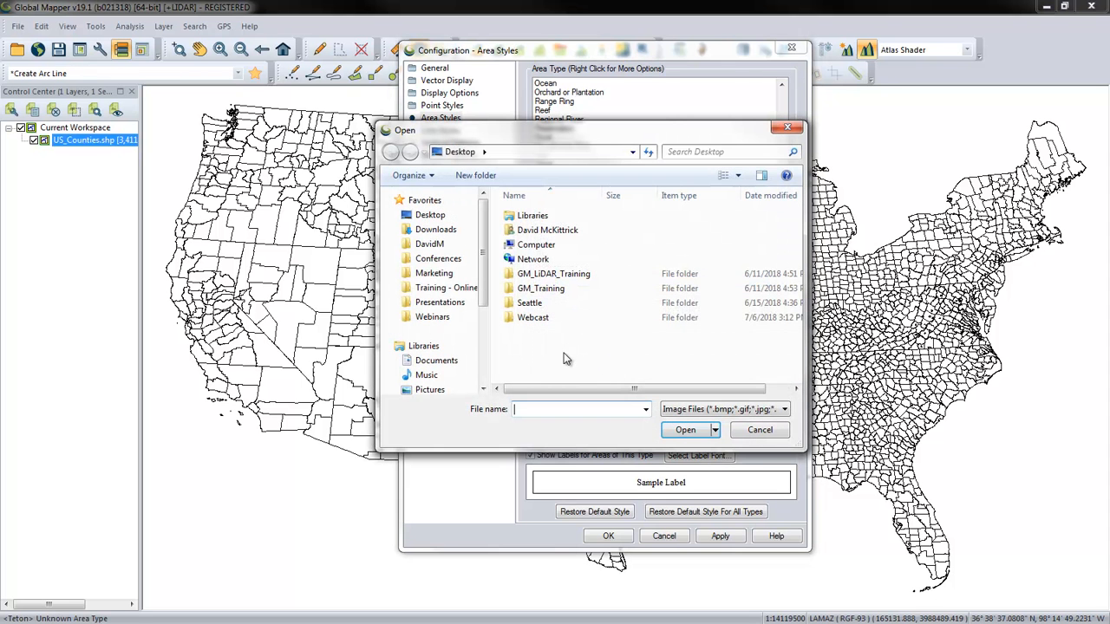
double_click(533, 317)
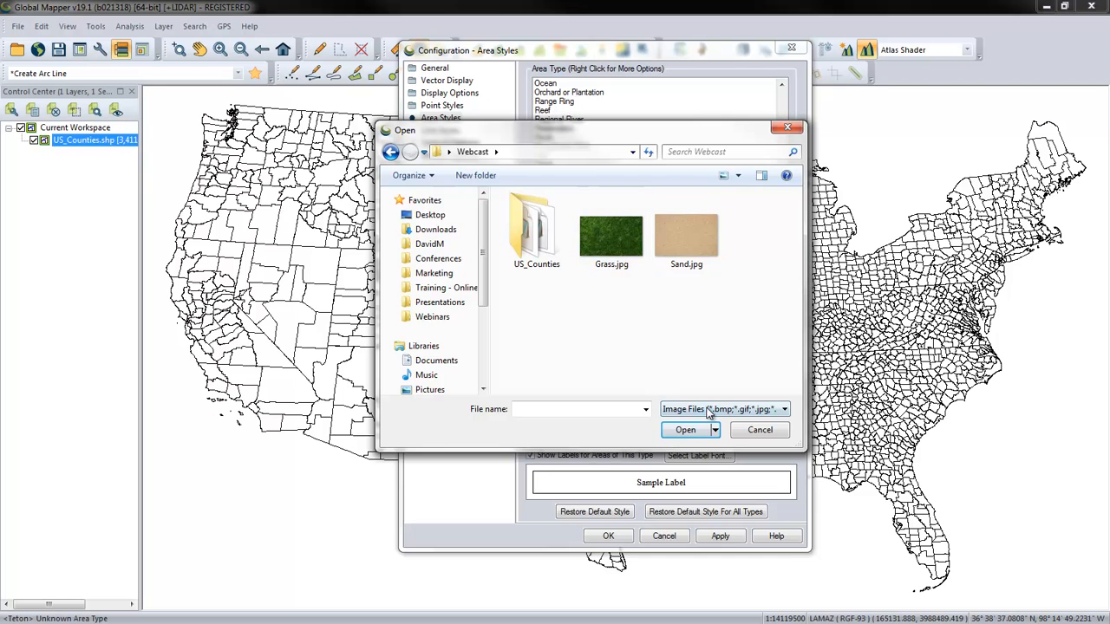
left_click(708, 409)
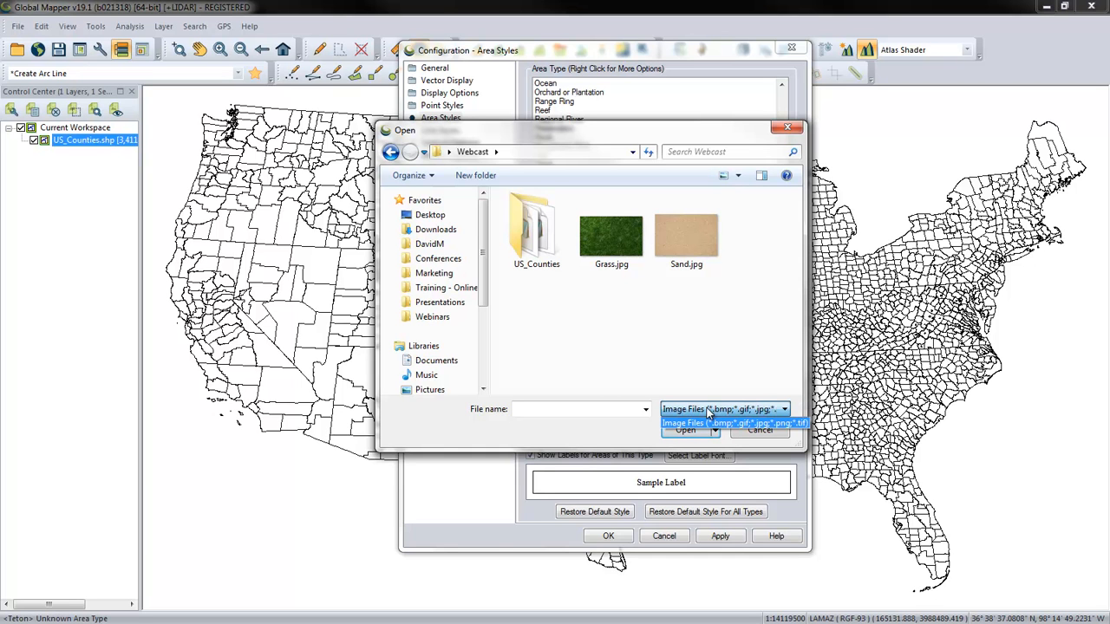
left_click(628, 239)
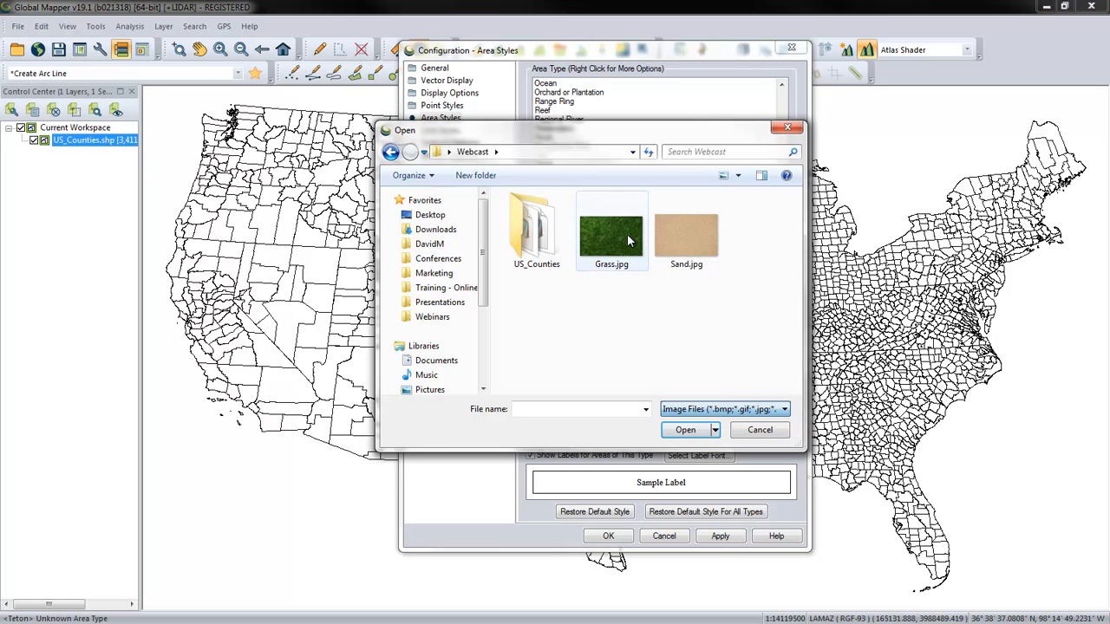
left_click(625, 260)
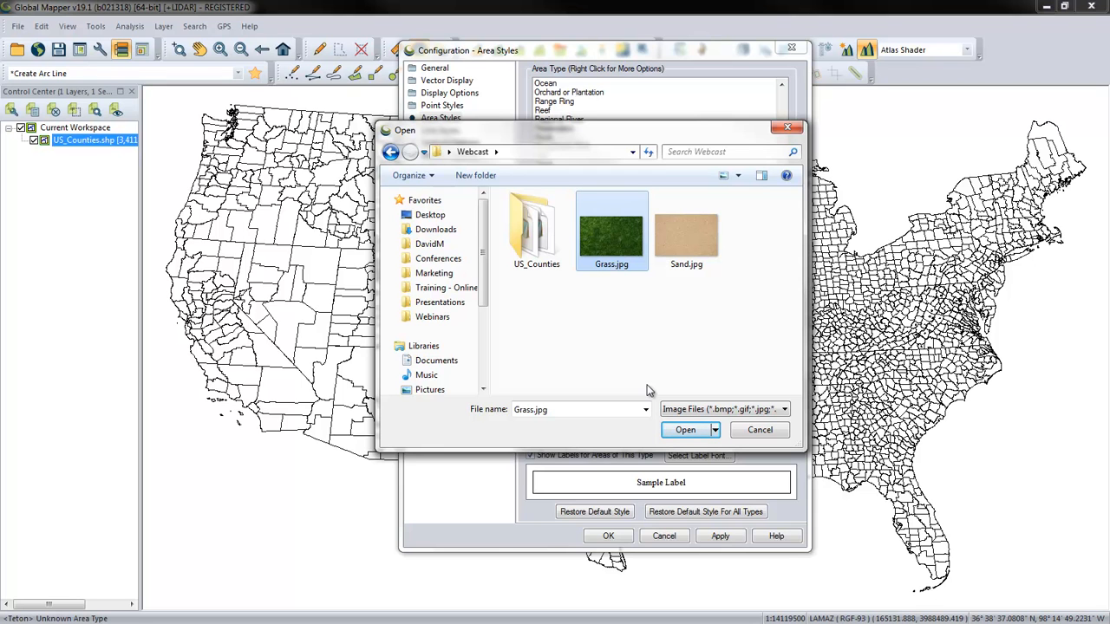
left_click(685, 429)
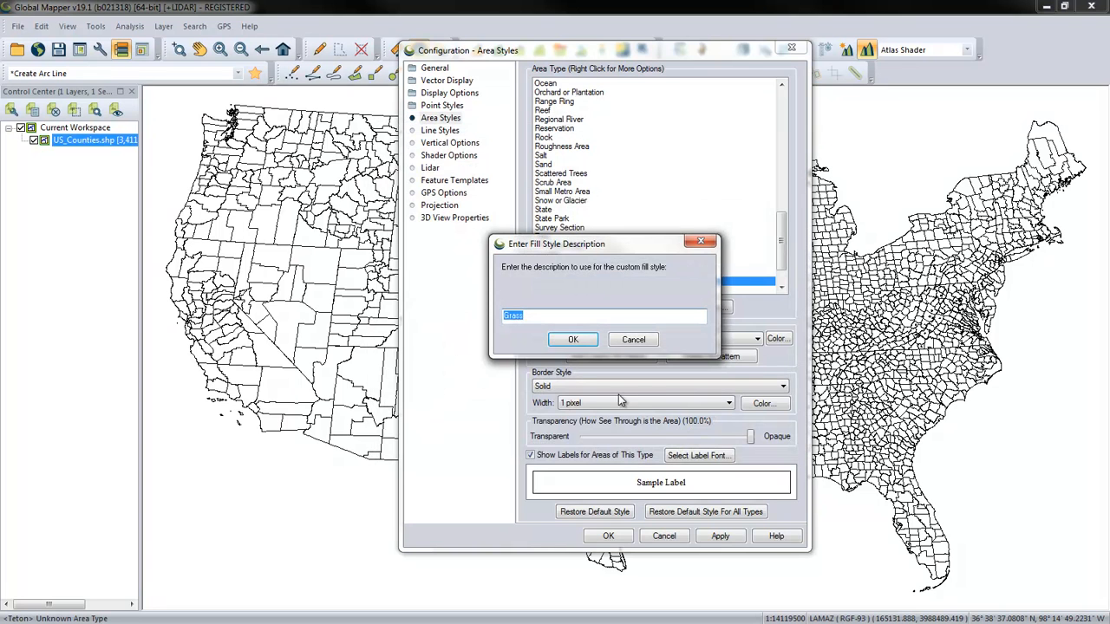
left_click(542, 317)
left_click(561, 343)
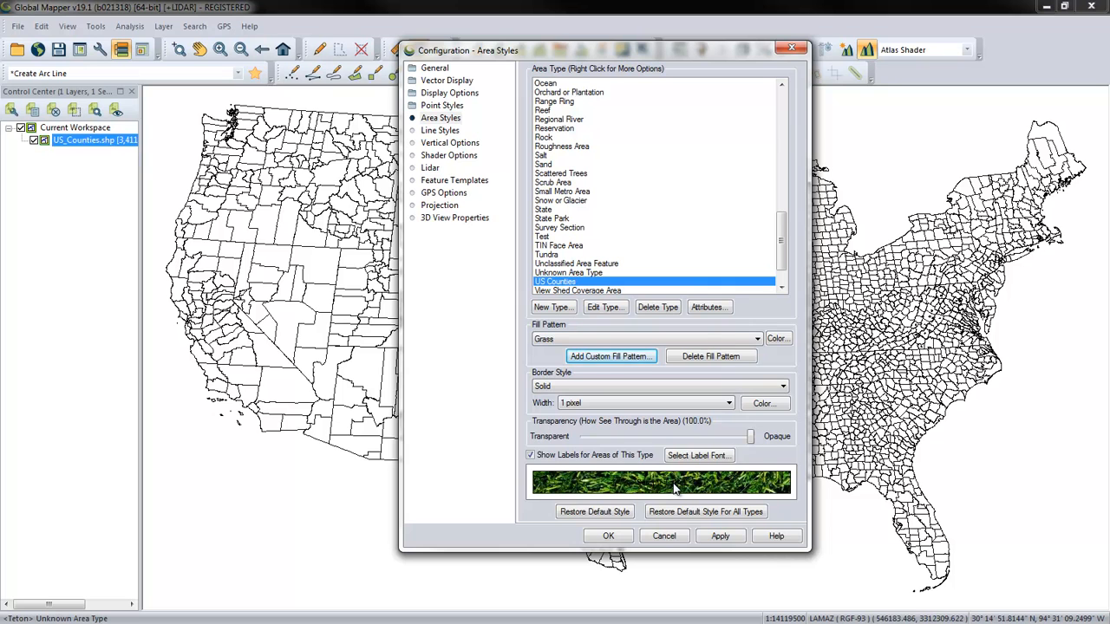
Step: Review the area feature type filter in the Vector Display configuration, down to the end of its list
left_click(707, 309)
left_click(561, 184)
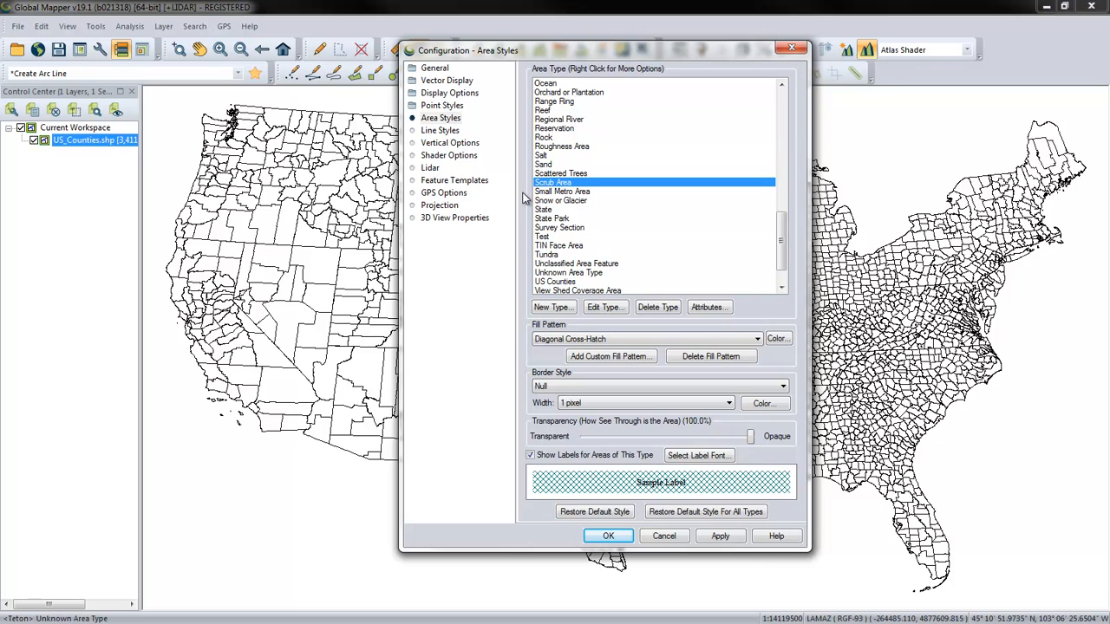
left_click(458, 82)
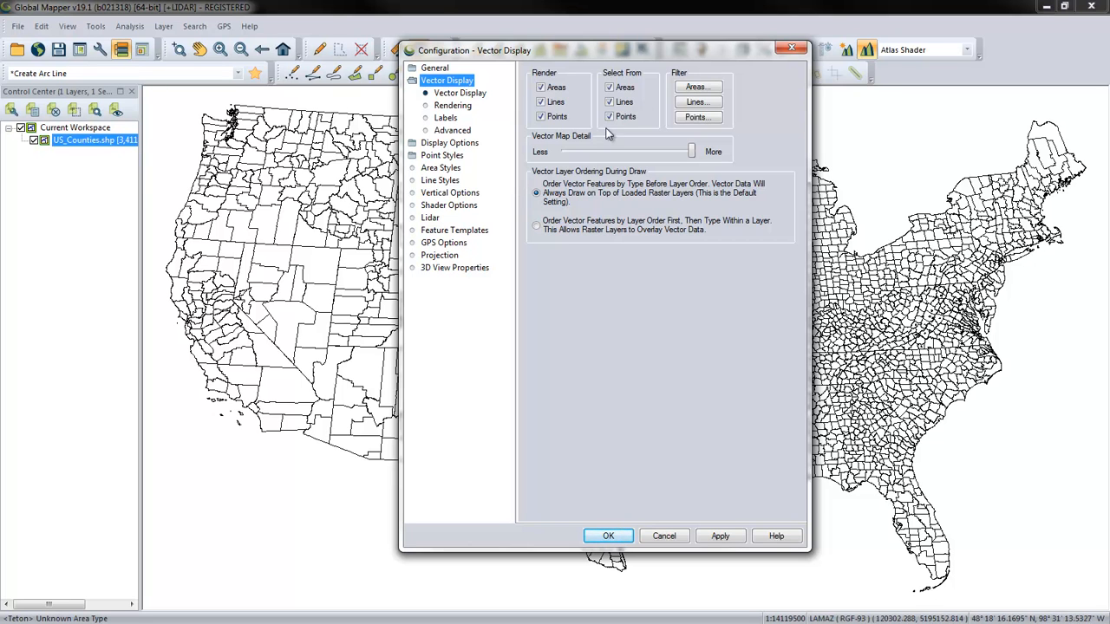
left_click(695, 118)
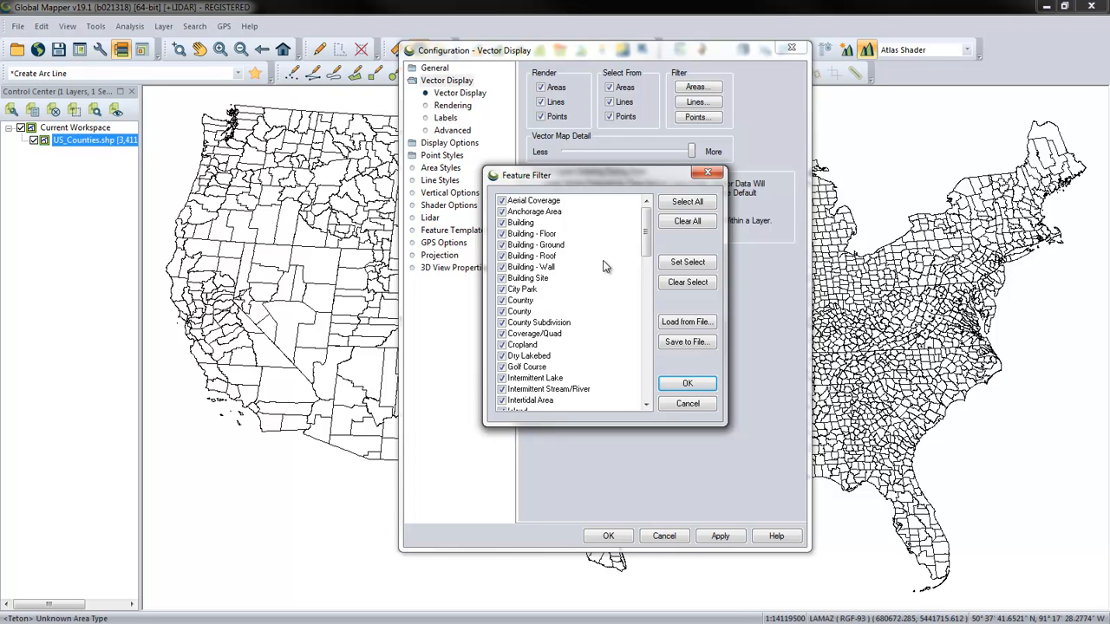
left_click_drag(644, 244, 645, 381)
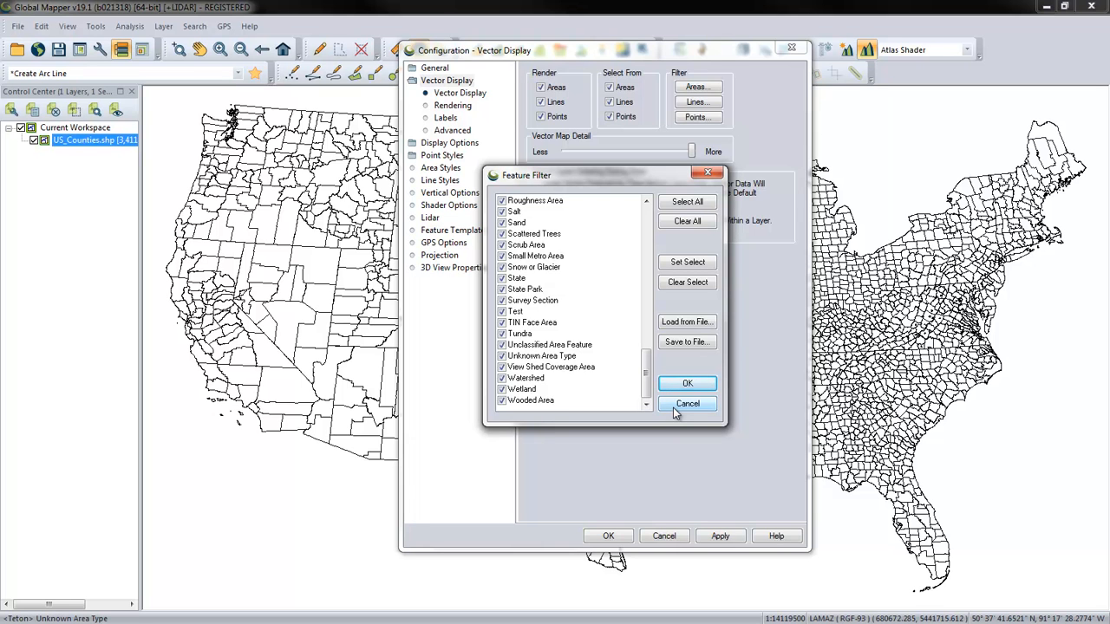
left_click(673, 406)
Step: Apply the configuration changes, return to the US Counties type in the area styles, and accept the configuration
left_click(719, 536)
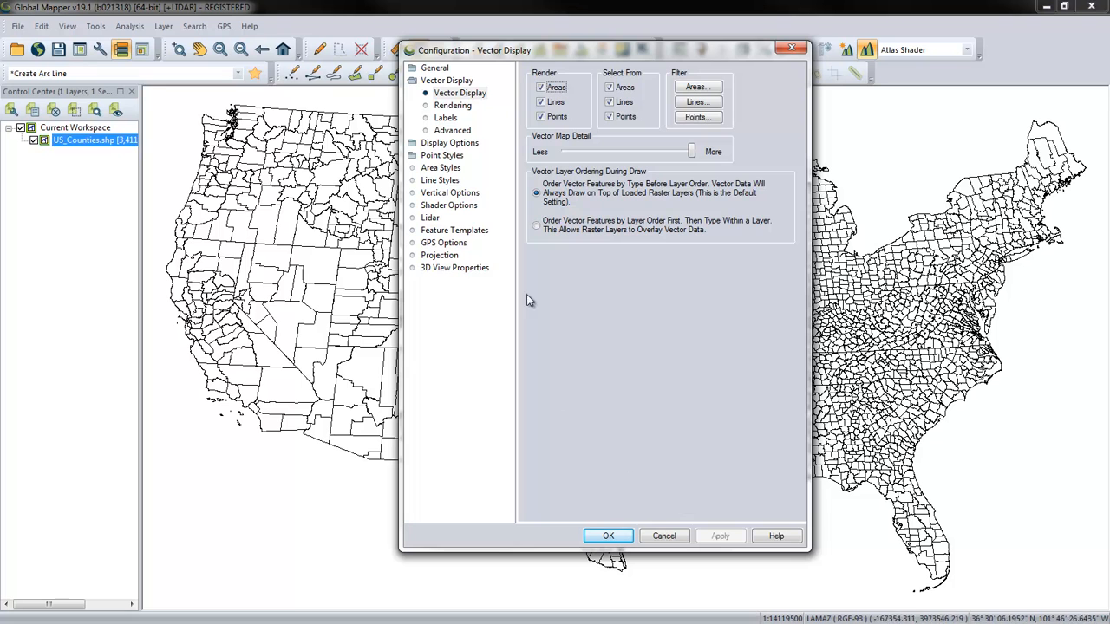
left_click(441, 168)
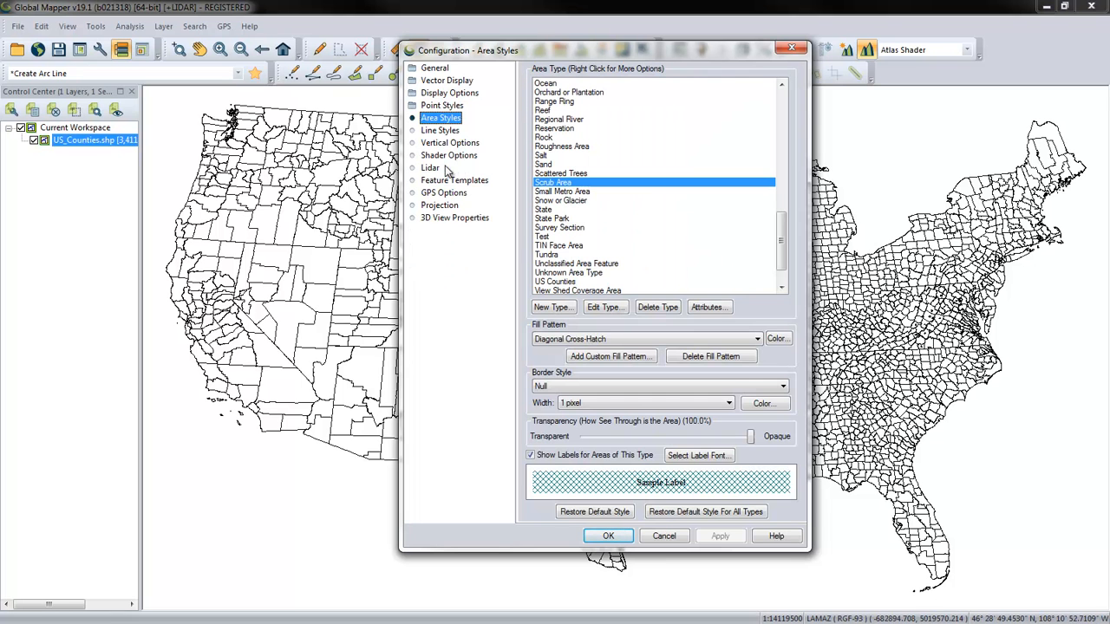
left_click(593, 273)
left_click(591, 282)
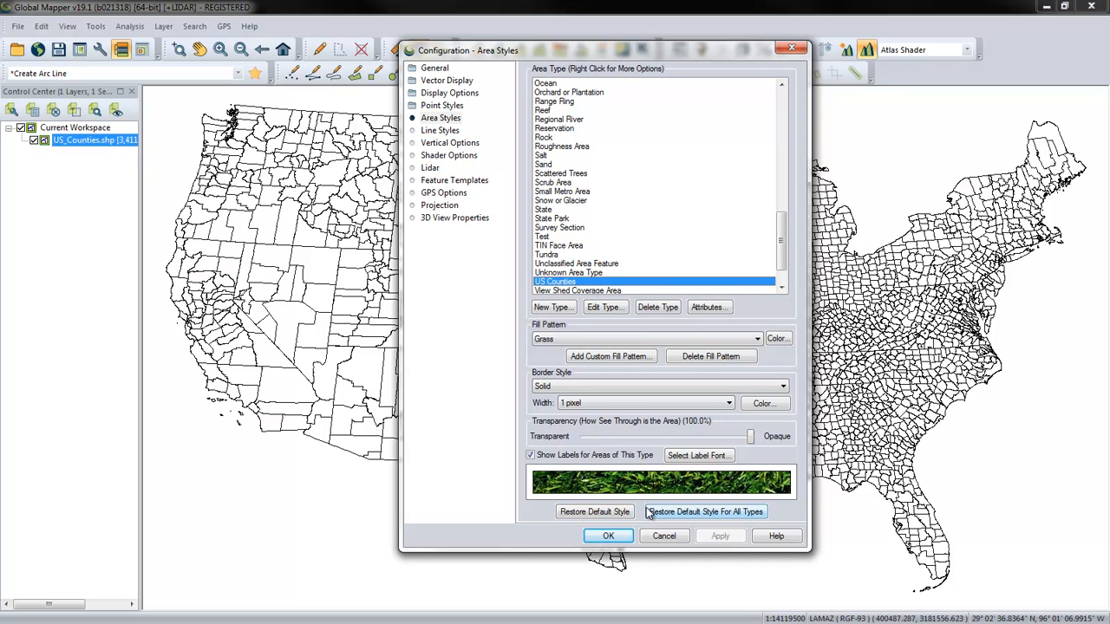
left_click(610, 536)
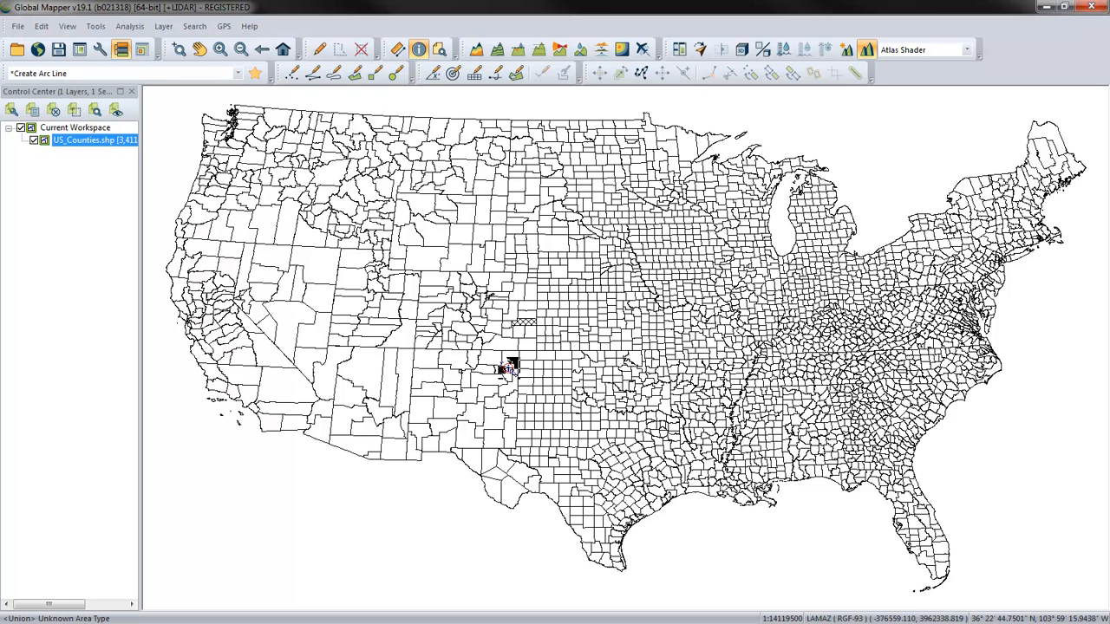
Step: Select a block of counties in northern Montana, look up US Counties among their feature types, cancel the edit and clear the selection
left_click(319, 49)
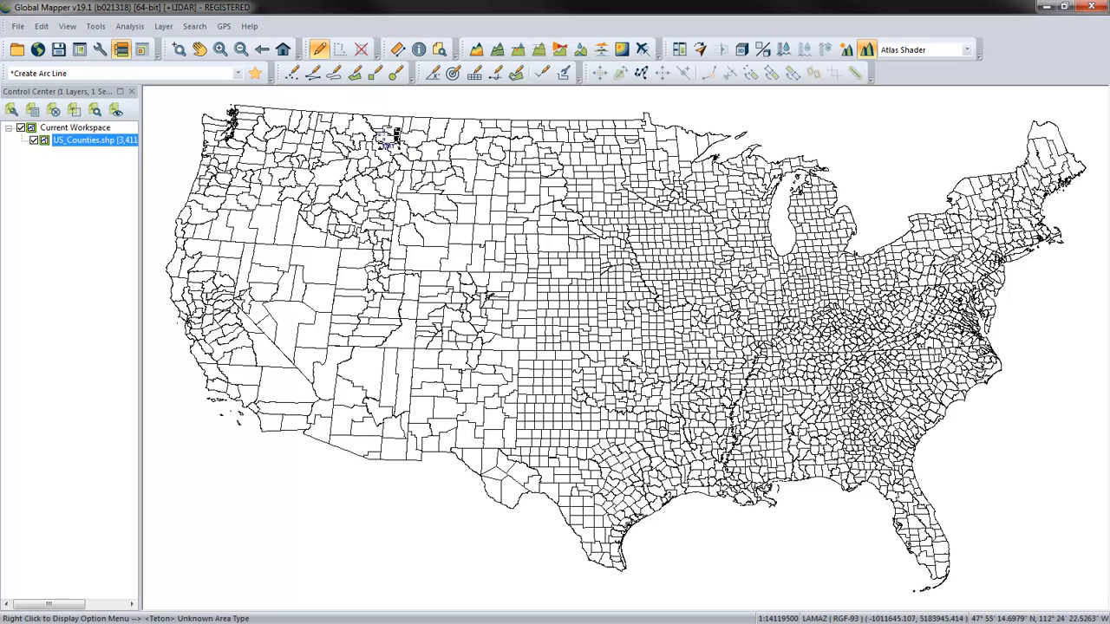
left_click_drag(390, 124, 418, 158)
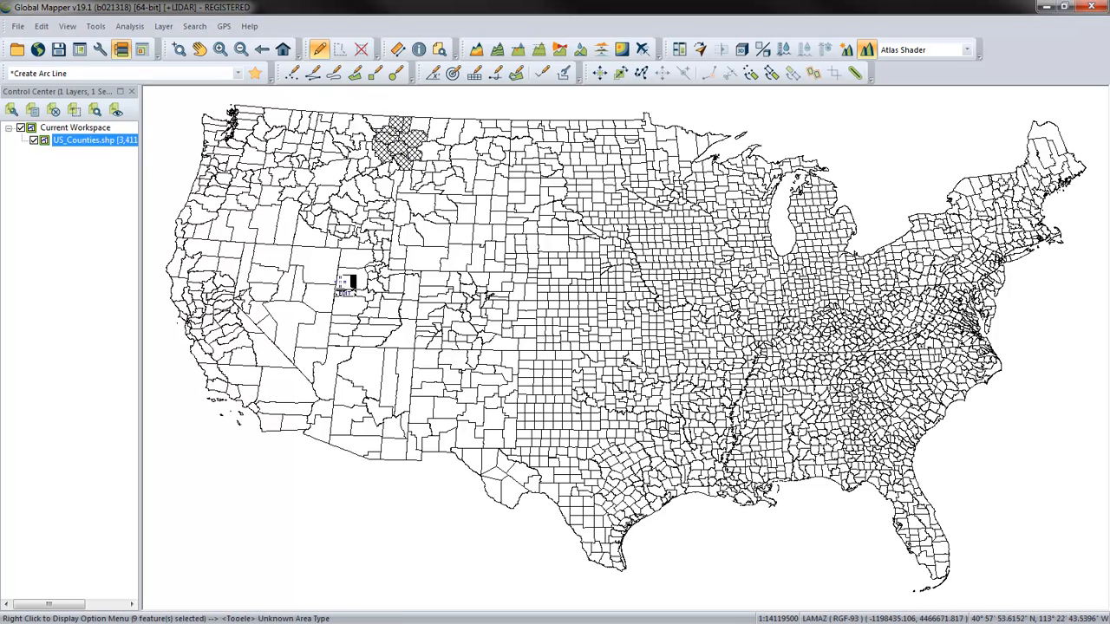
right_click(279, 459)
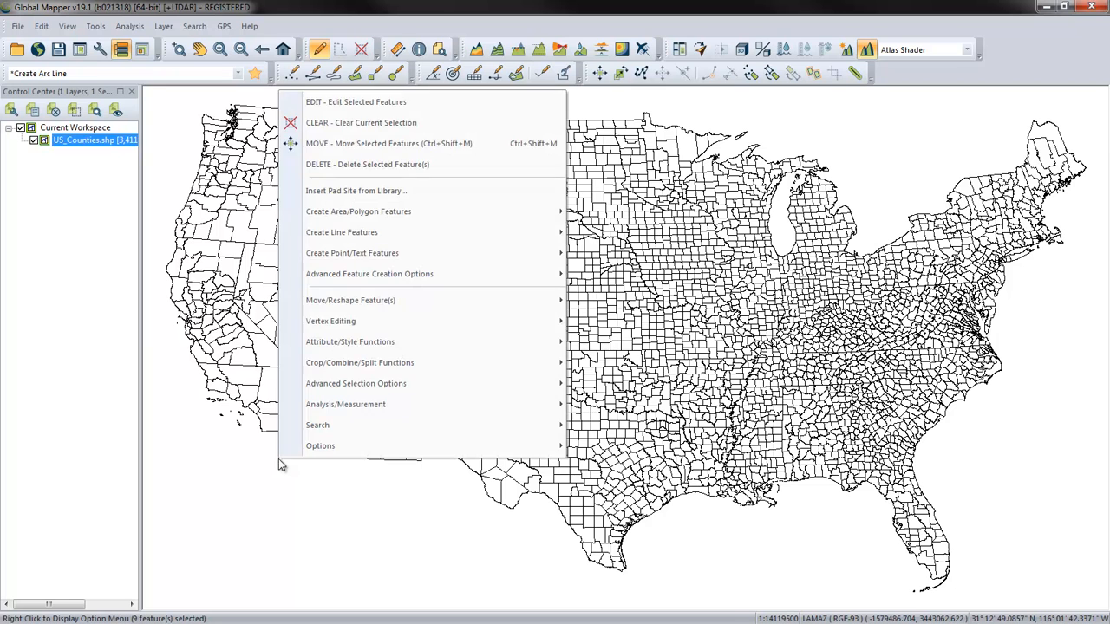
left_click(415, 102)
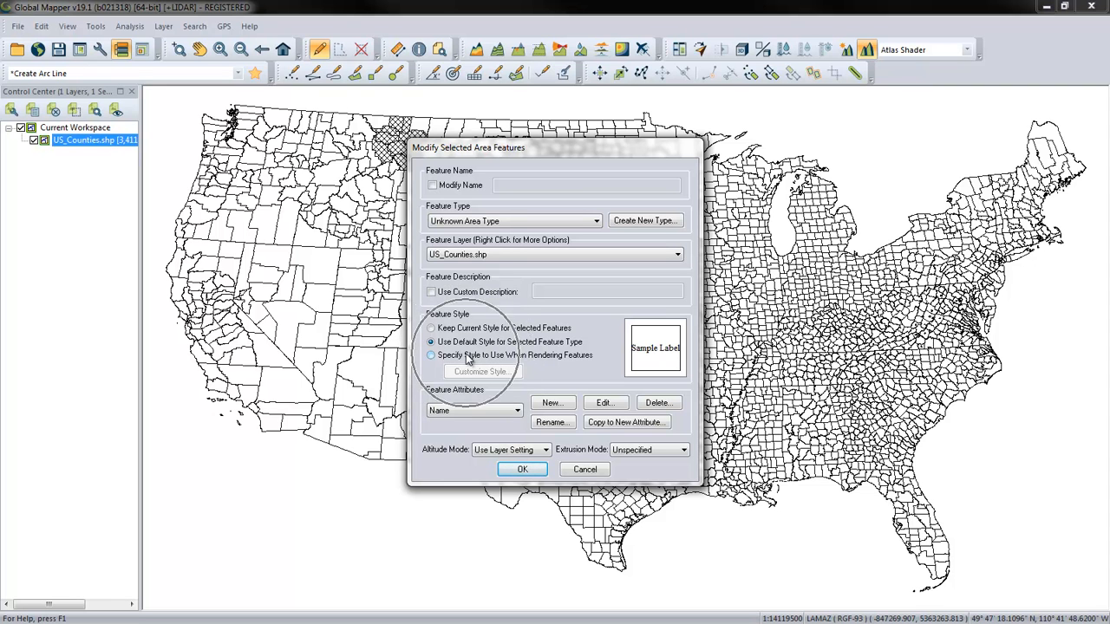
left_click(508, 222)
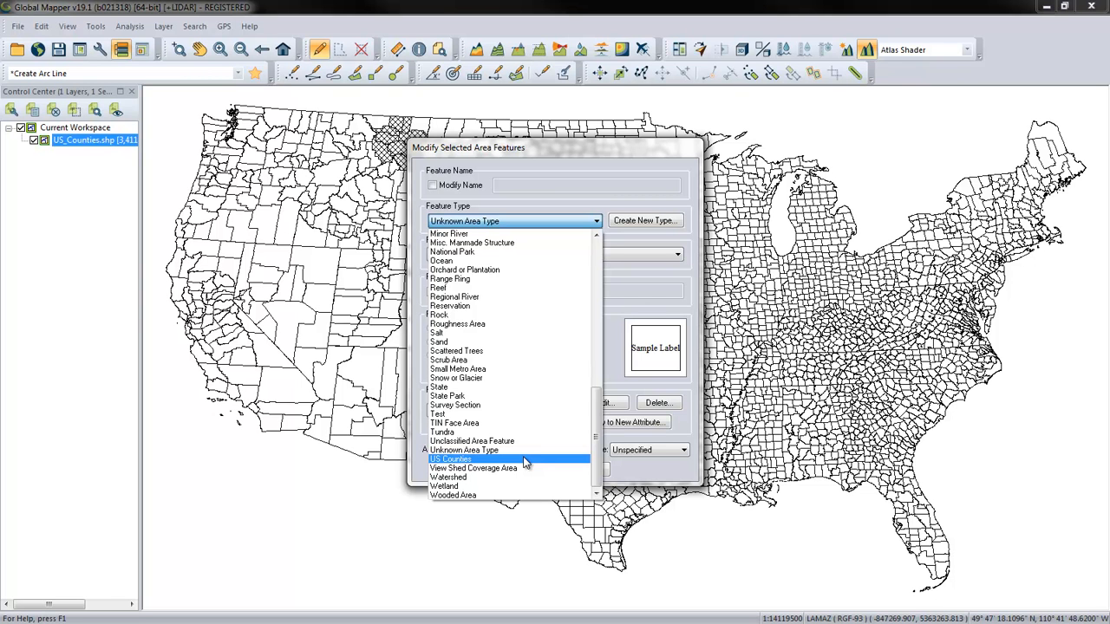
left_click(634, 292)
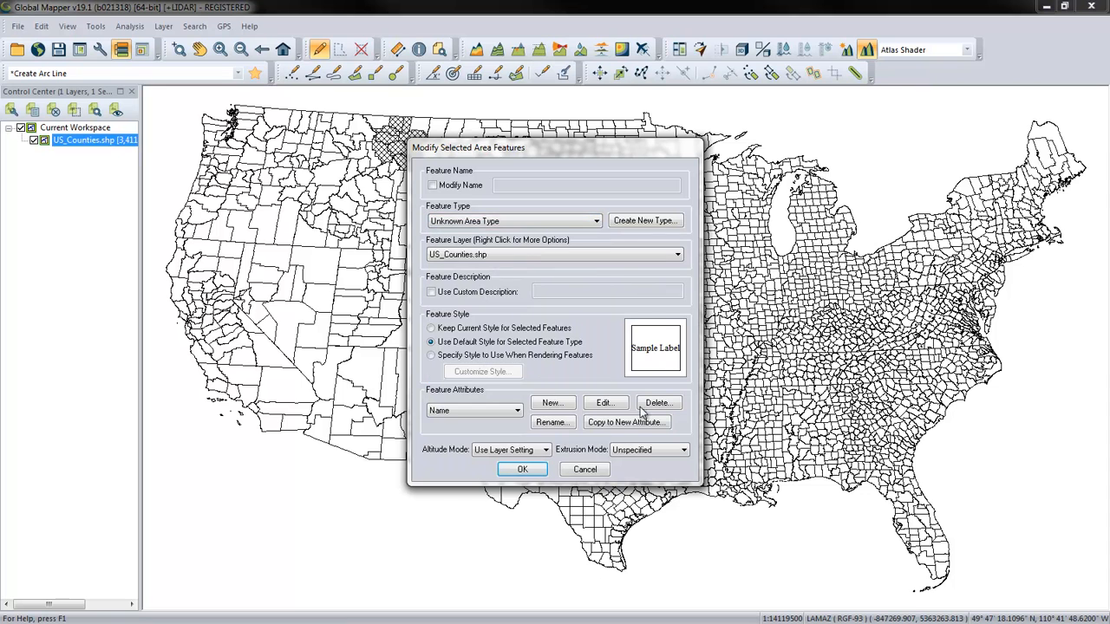
left_click(601, 469)
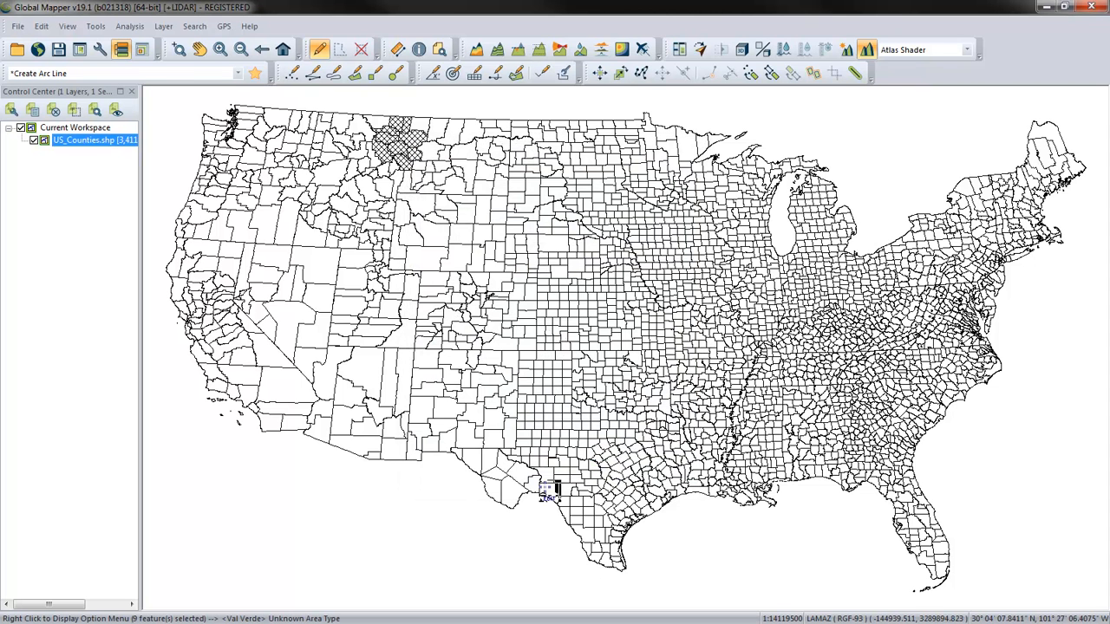
key("Delete")
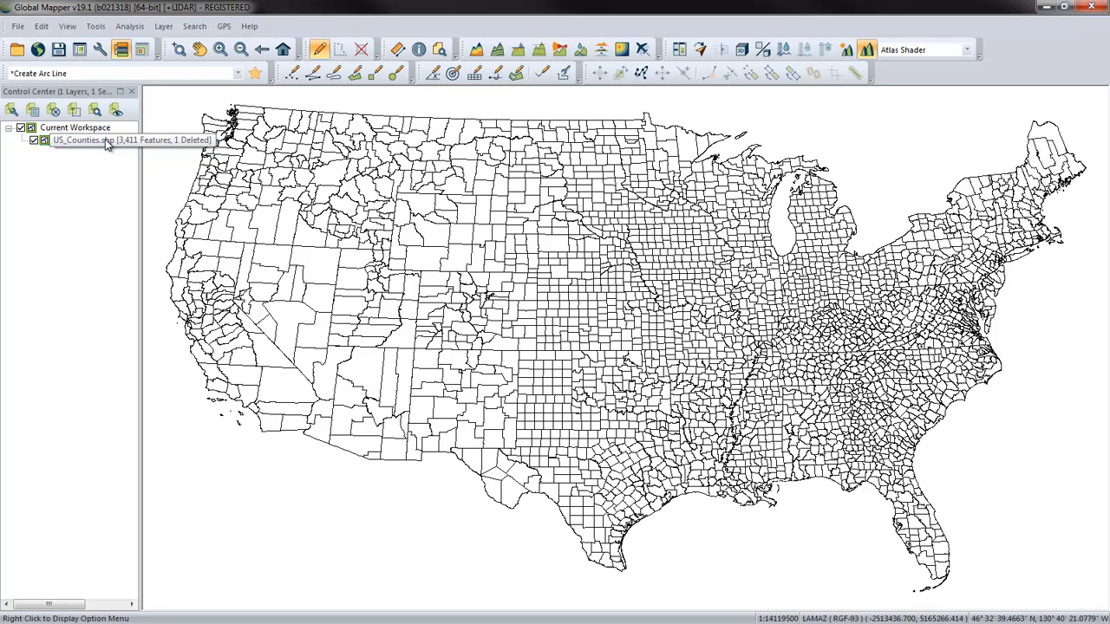
Step: Classify the unclassified areas of the US_Counties.shp layer as US Counties and apply the layer options
double_click(105, 141)
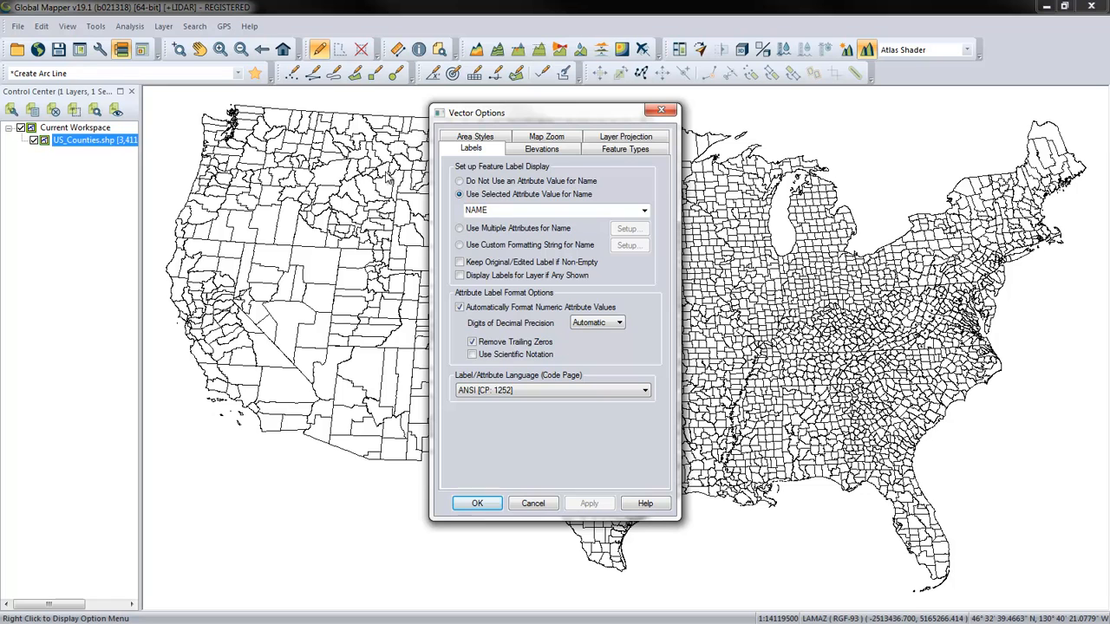
left_click(477, 138)
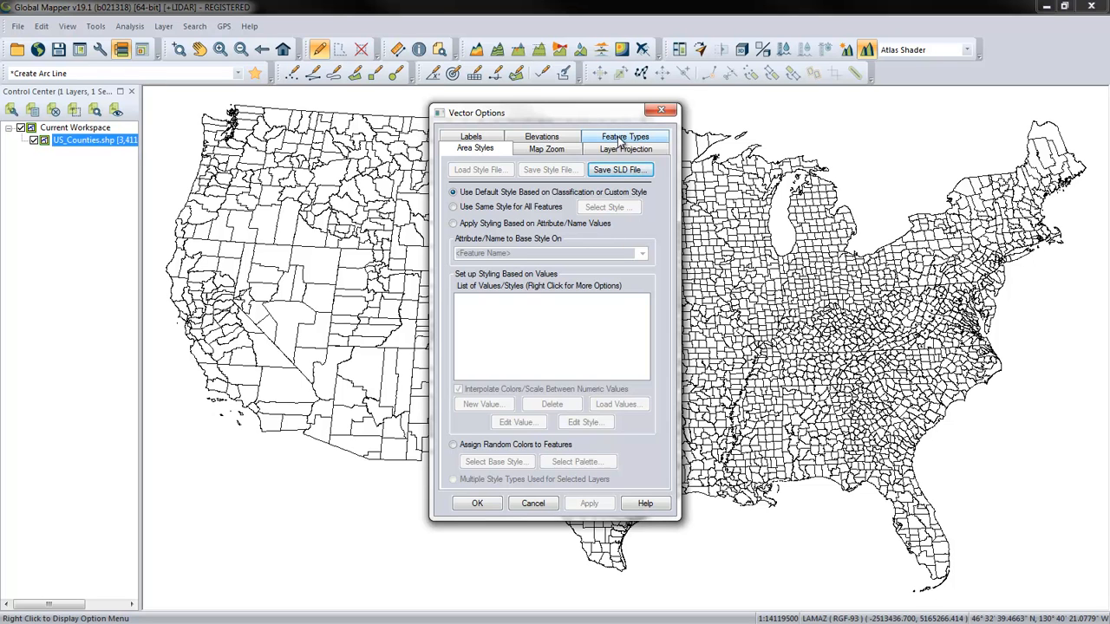
left_click(620, 140)
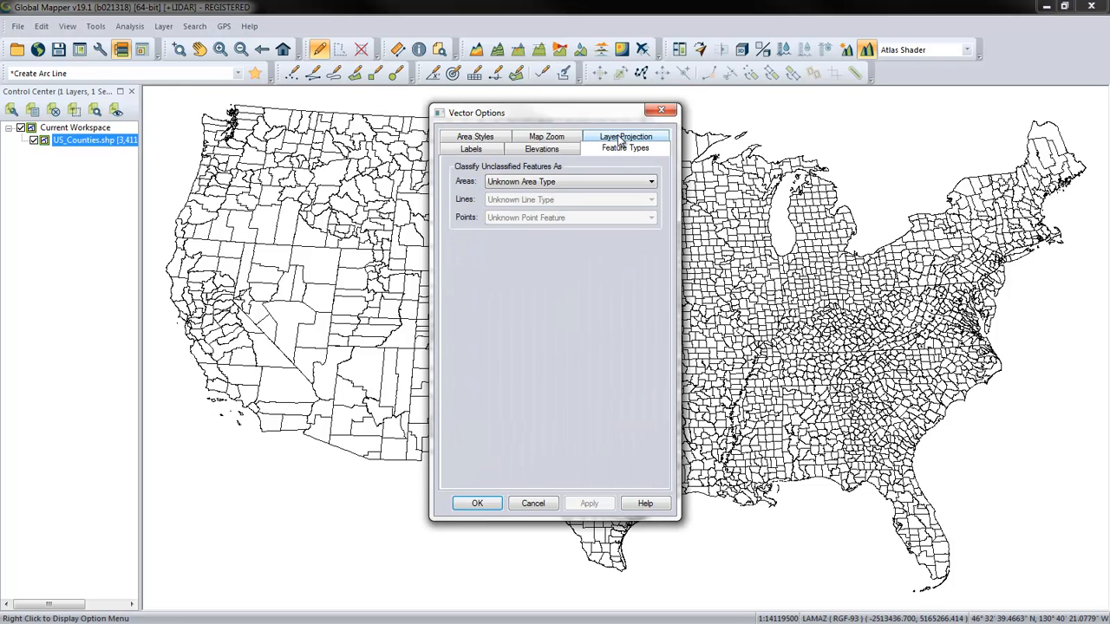
left_click(605, 189)
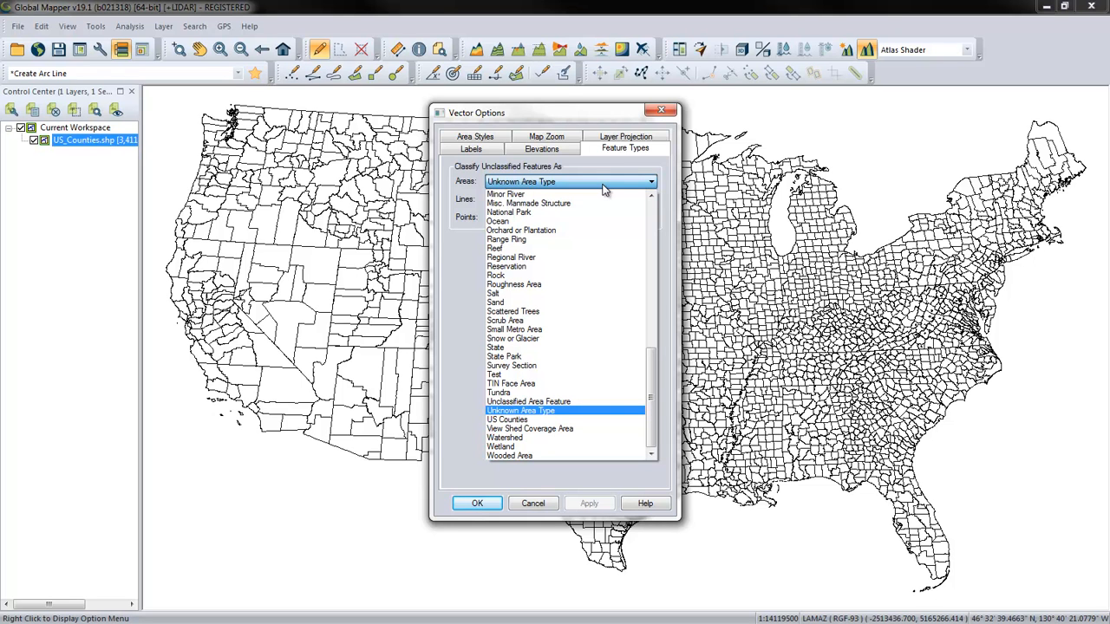
left_click_drag(652, 356, 652, 213)
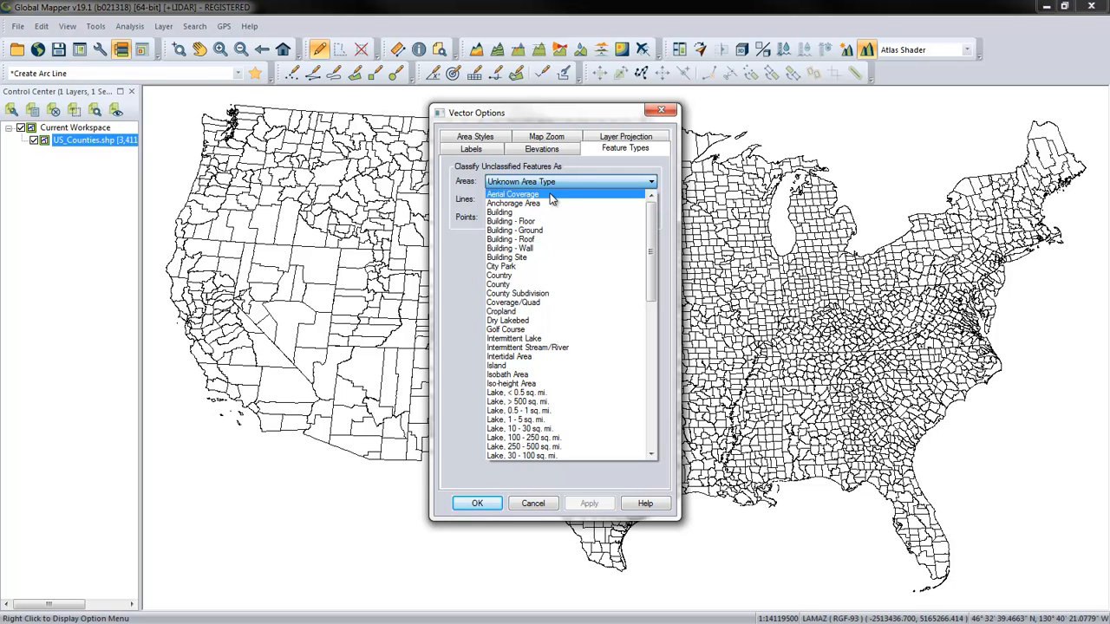
left_click_drag(650, 251, 620, 414)
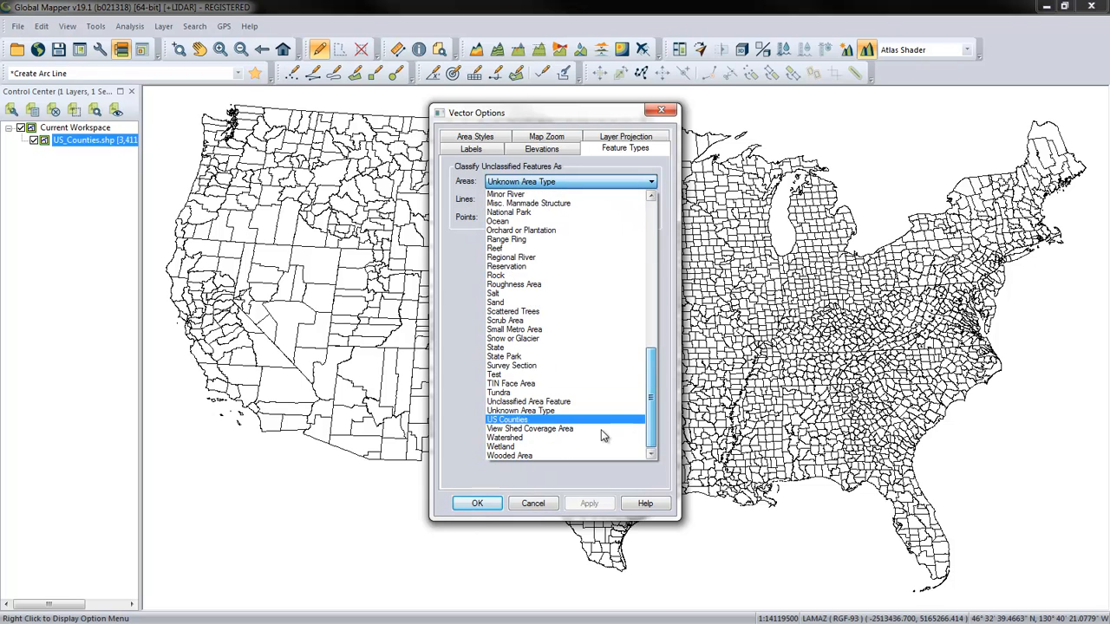
left_click(512, 420)
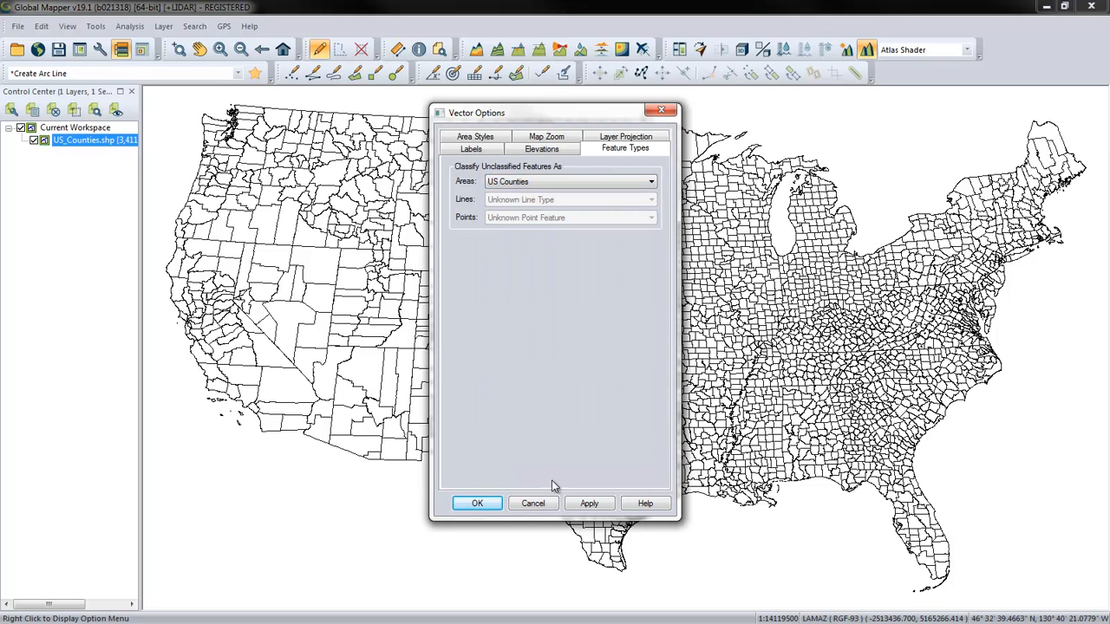
left_click(589, 504)
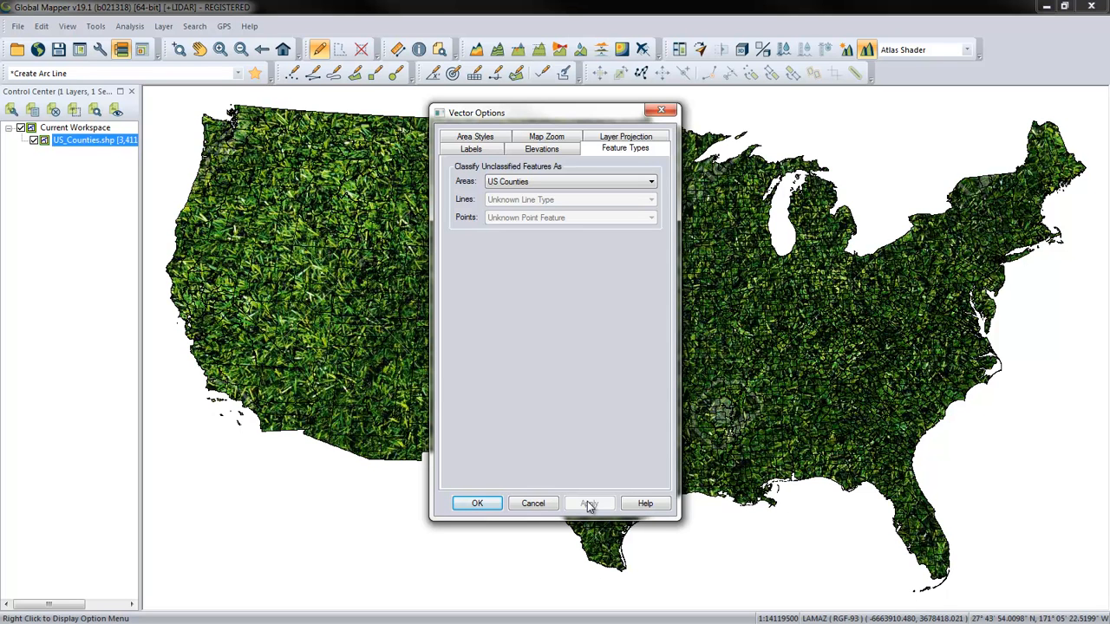
left_click(477, 507)
Step: Inspect the grass fill across the central and eastern counties at a closer scale
scroll(566, 359, "up", 3)
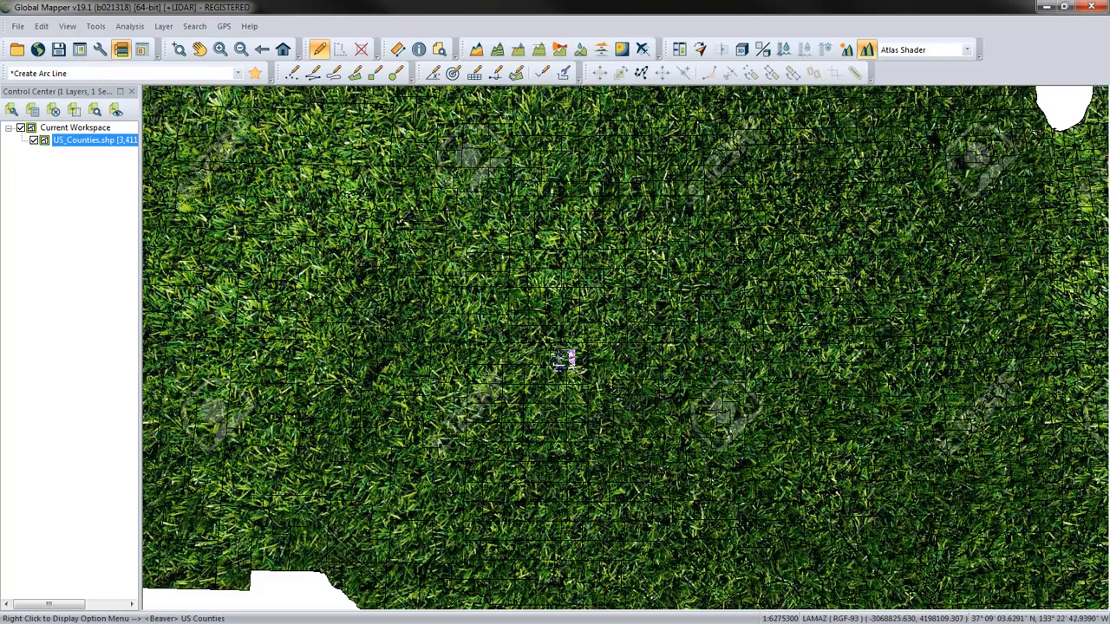
scroll(562, 360, "down", 3)
scroll(565, 359, "up", 1)
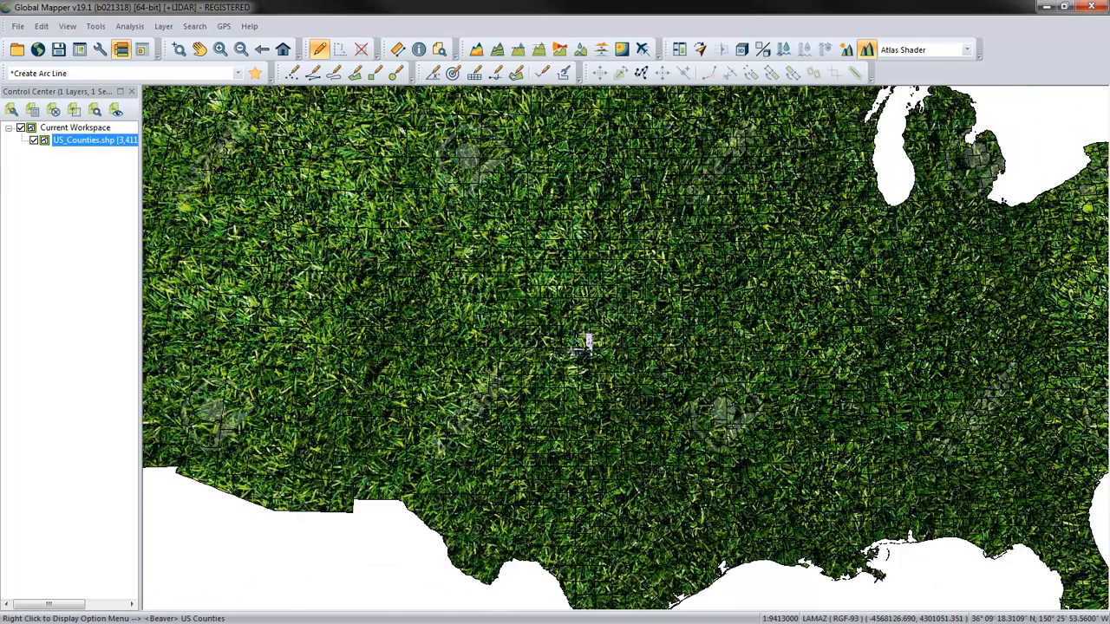
left_click_drag(642, 329, 462, 433)
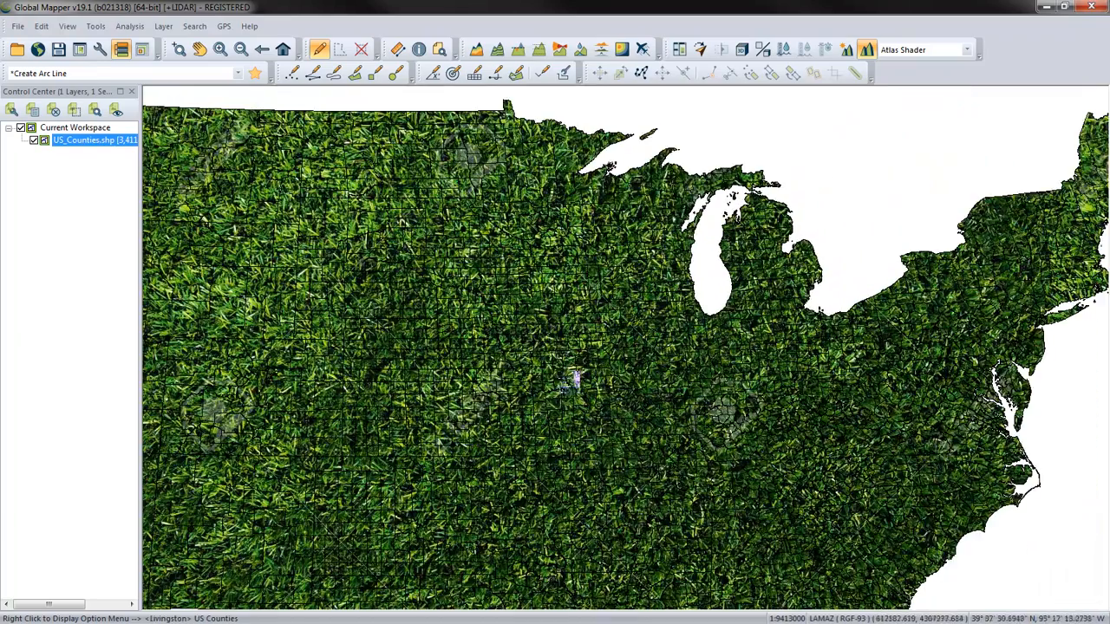
Step: Examine the grass fill over the western and central counties at several scales, ending with the whole contiguous US in view
scroll(572, 378, "up", 2)
scroll(570, 379, "down", 3)
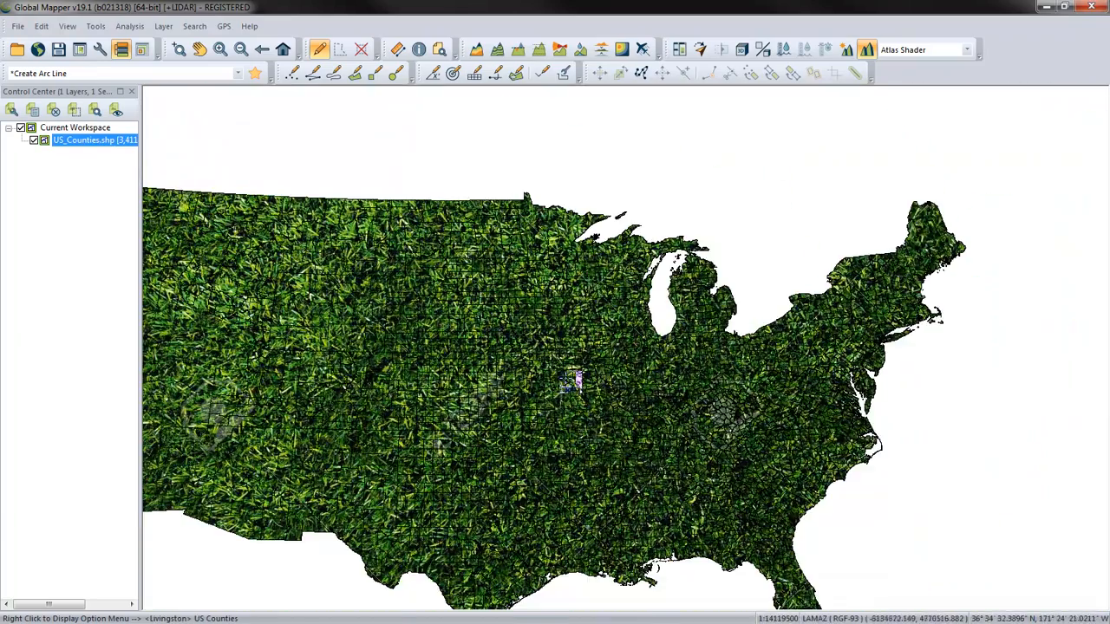
left_click_drag(495, 389, 682, 366)
scroll(495, 322, "up", 5)
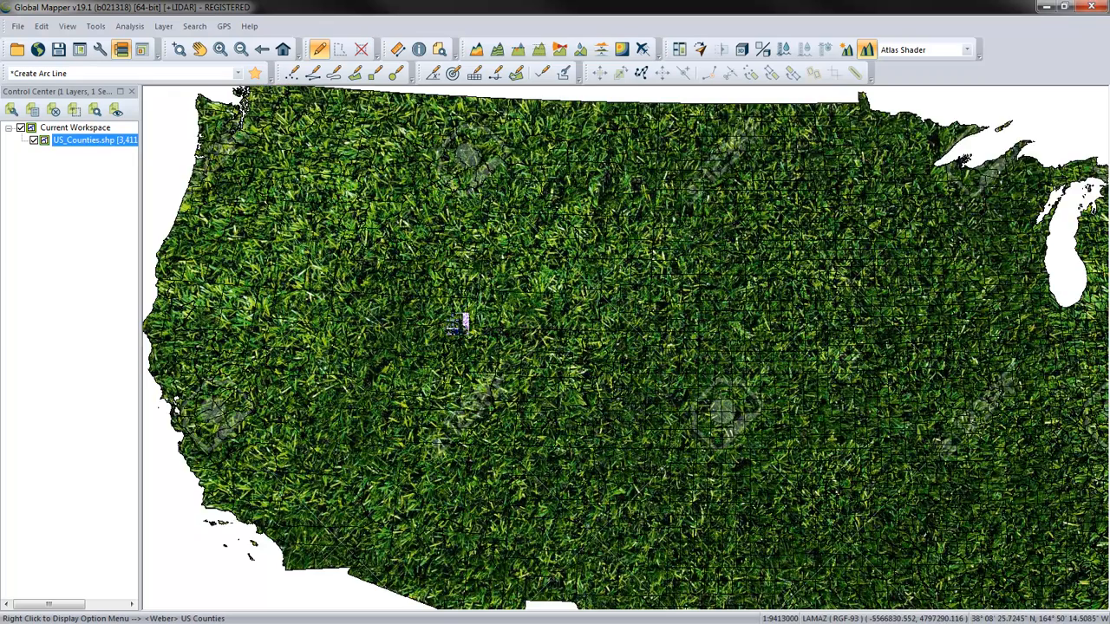
scroll(451, 320, "down", 1)
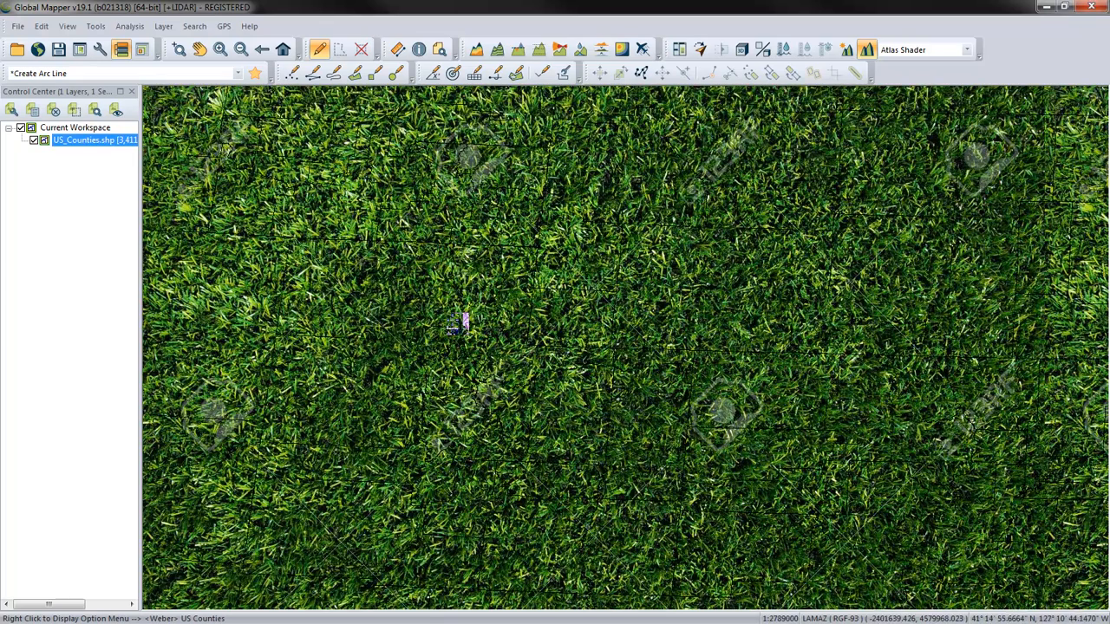
scroll(644, 355, "down", 3)
left_click_drag(670, 362, 470, 350)
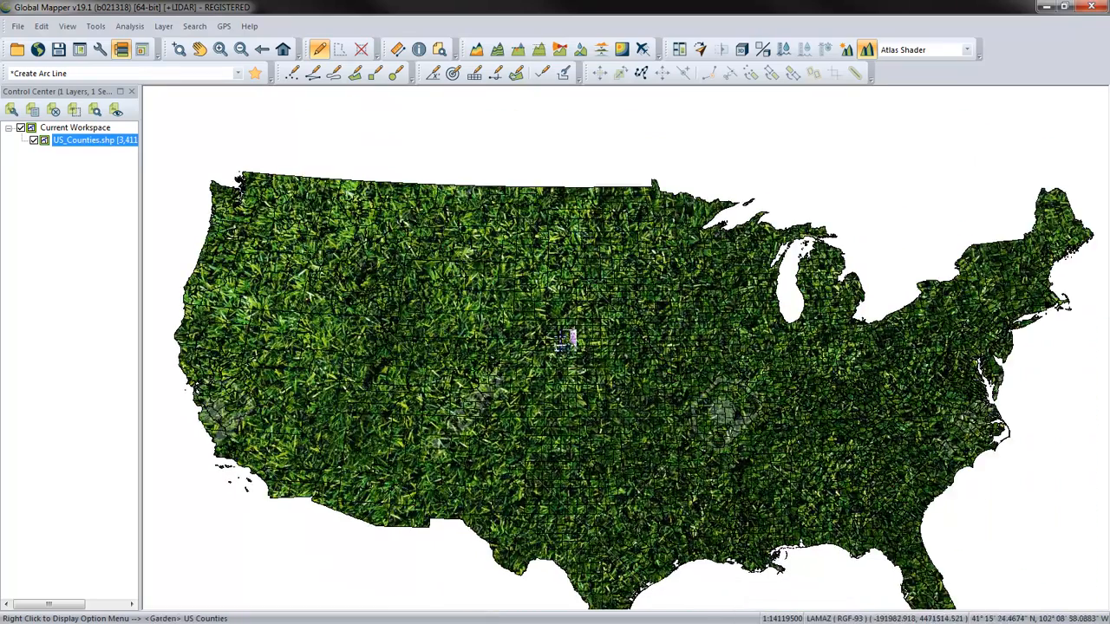
left_click_drag(610, 386, 635, 323)
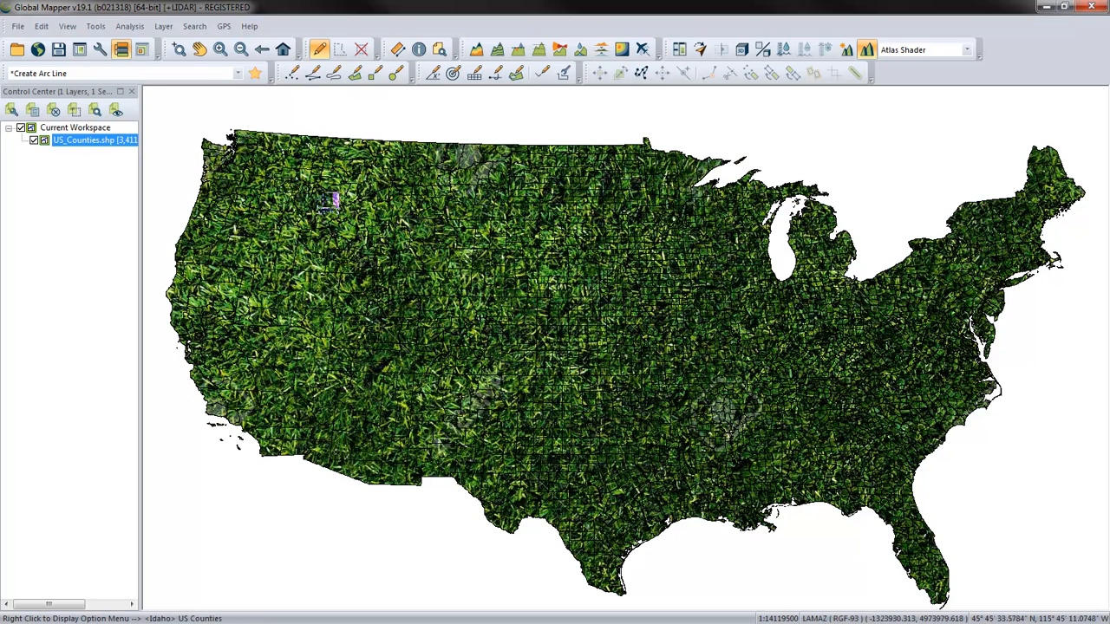
Step: Set the area styles of the US_Counties.shp layer to assign random colors to features, apply them and close the layer options
double_click(120, 141)
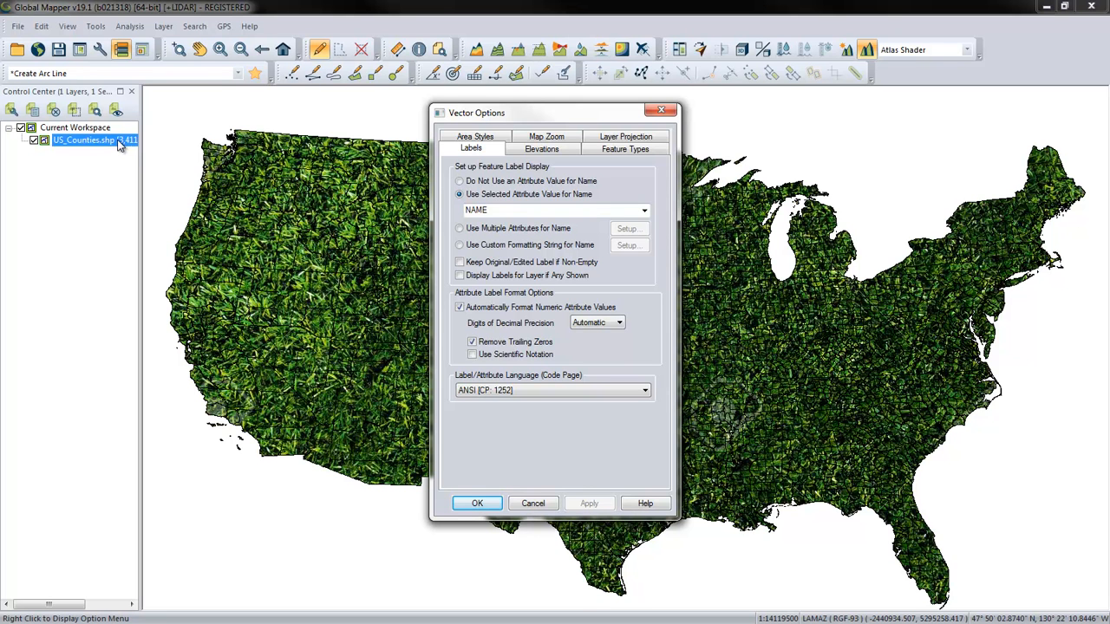
left_click(471, 139)
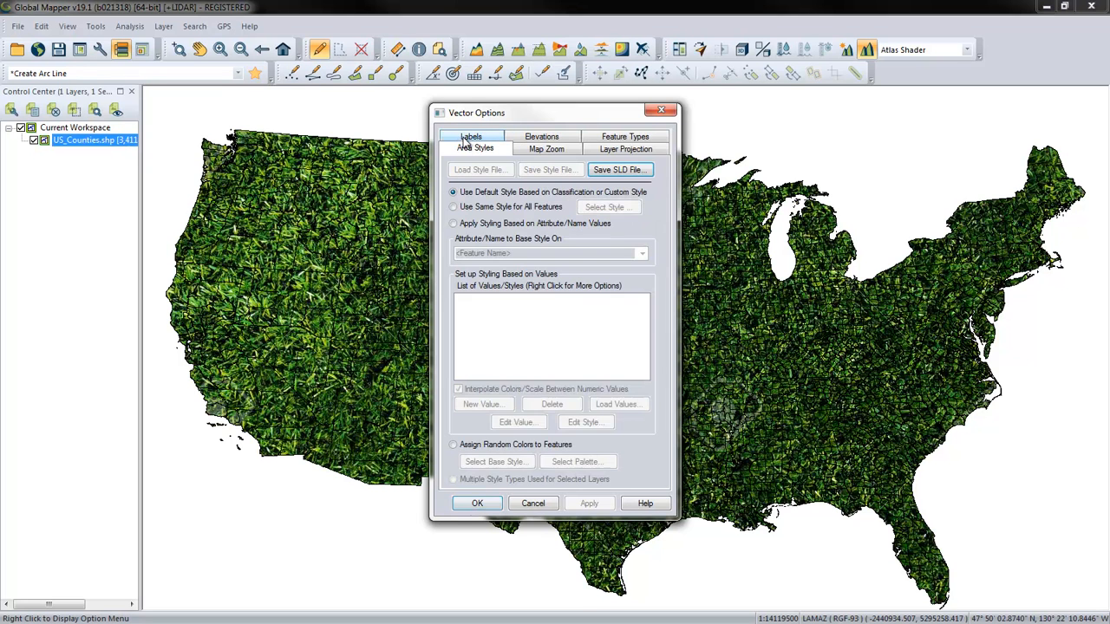
left_click(453, 446)
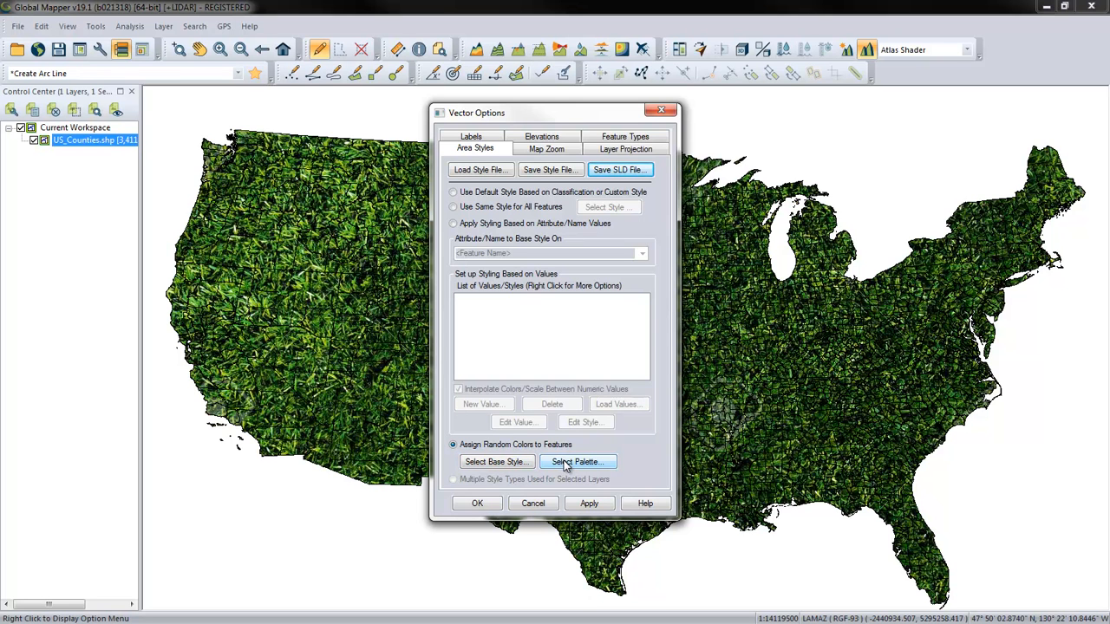
left_click_drag(577, 116, 340, 167)
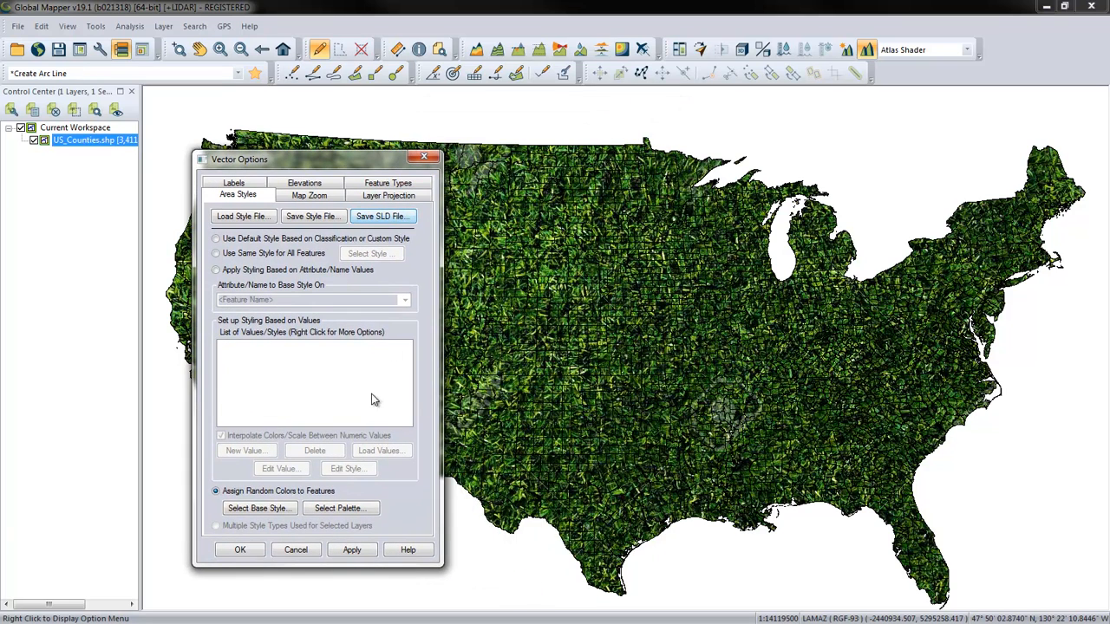
left_click(351, 552)
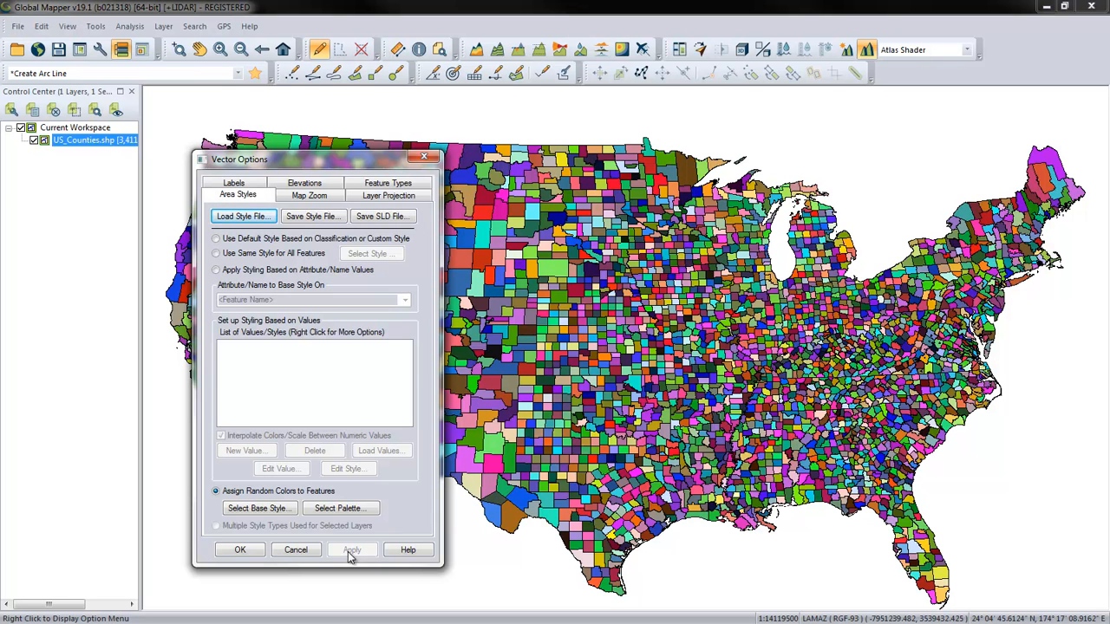
left_click_drag(391, 165, 280, 239)
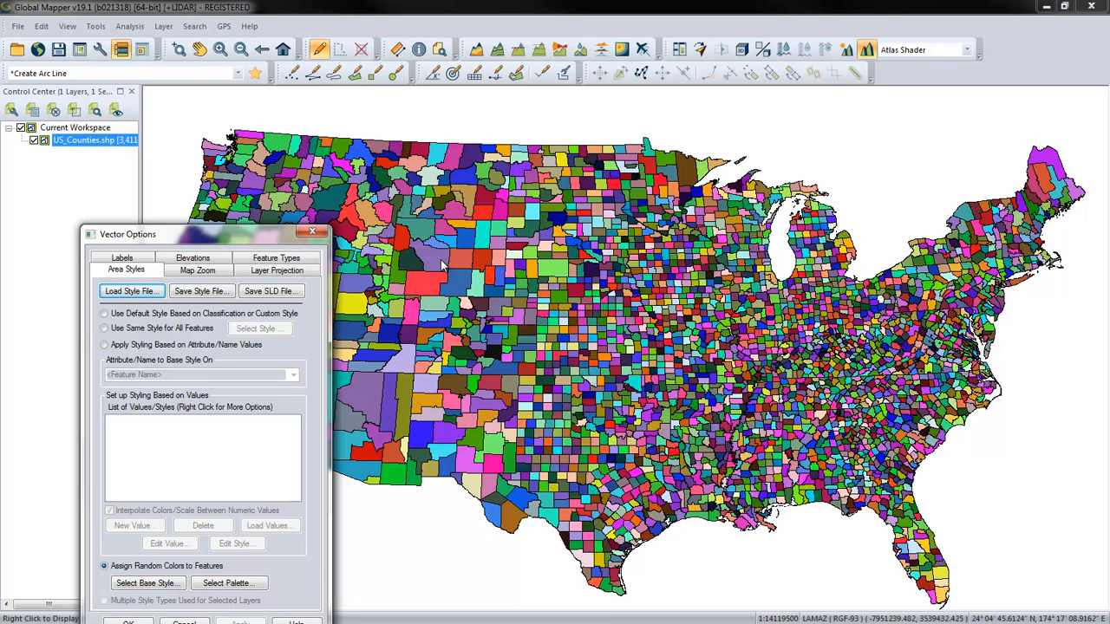
left_click(314, 236)
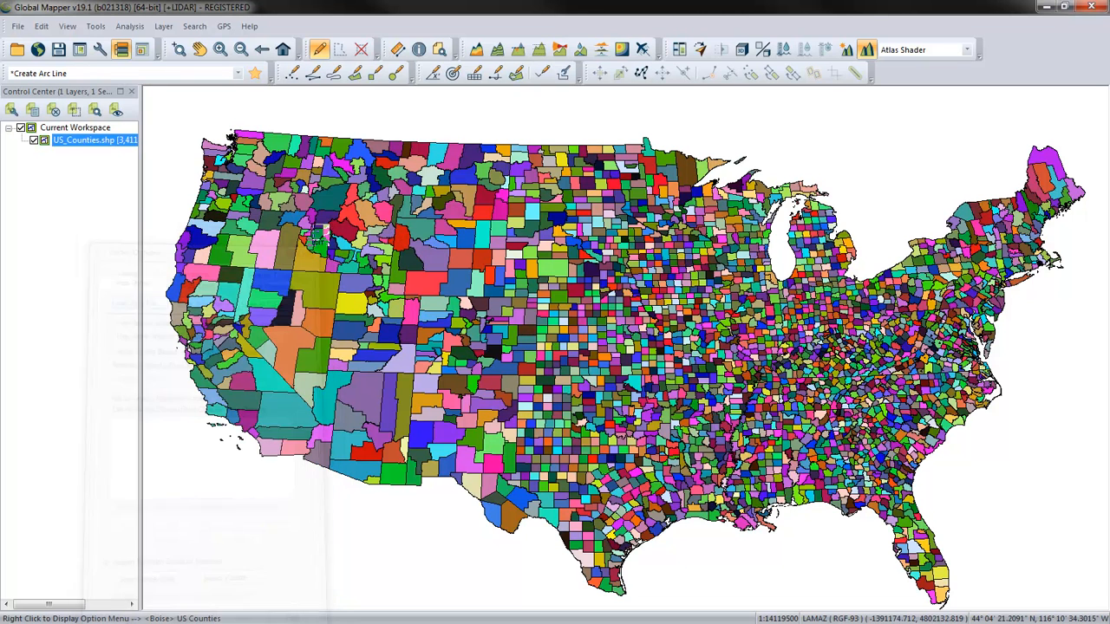
Step: Query the feature information of Campbell county in Wyoming and examine its State, Region and Pop_Dens_3 attributes
left_click(419, 50)
left_click(494, 248)
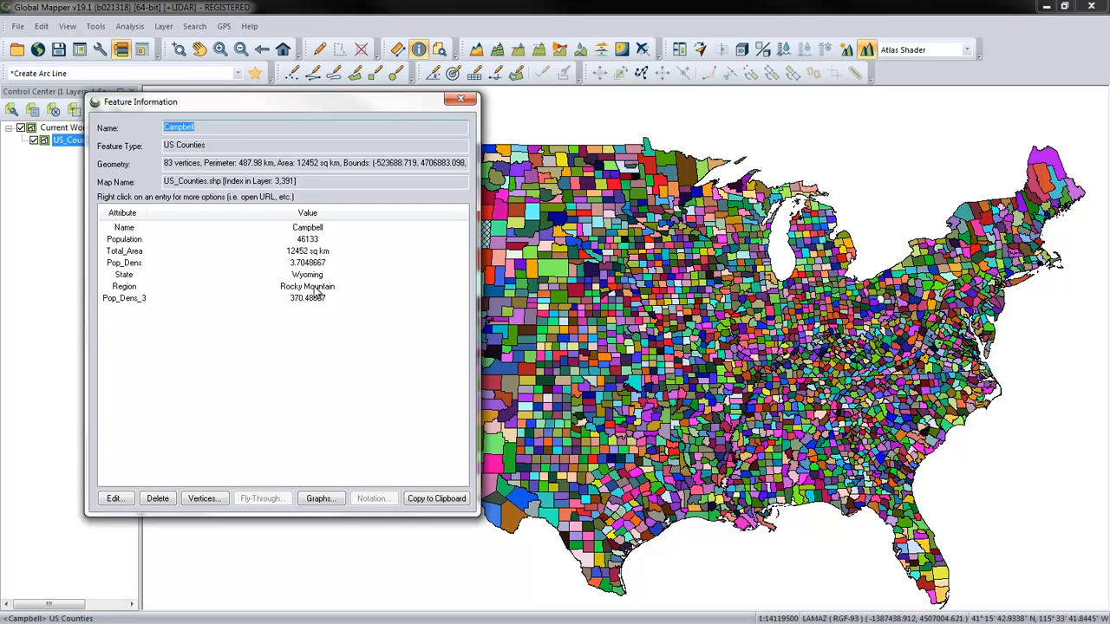
left_click(313, 276)
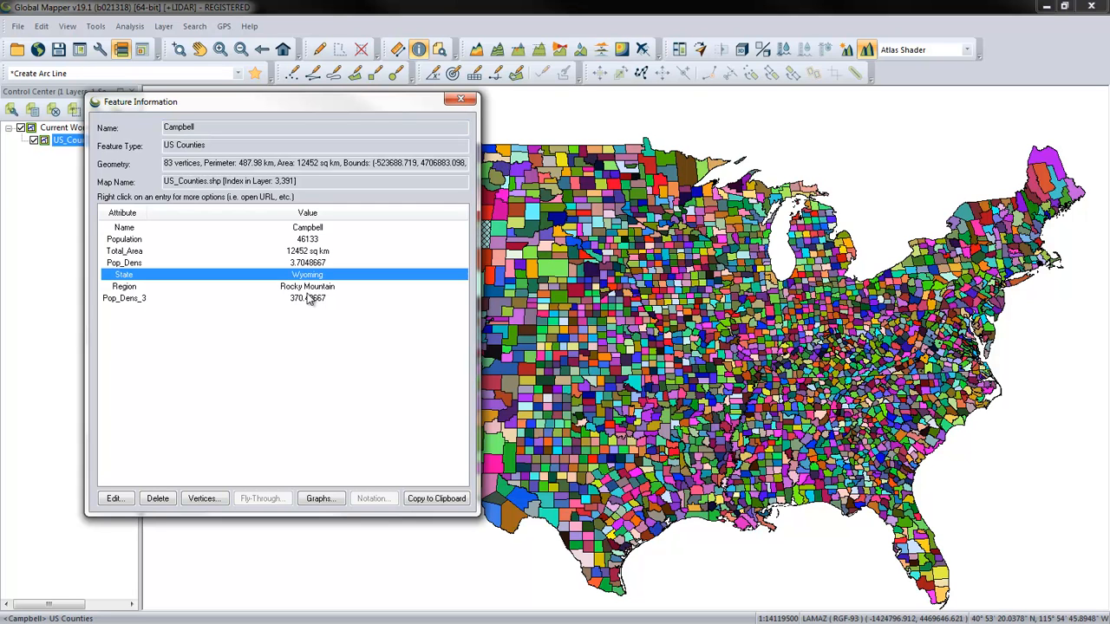
left_click(306, 288)
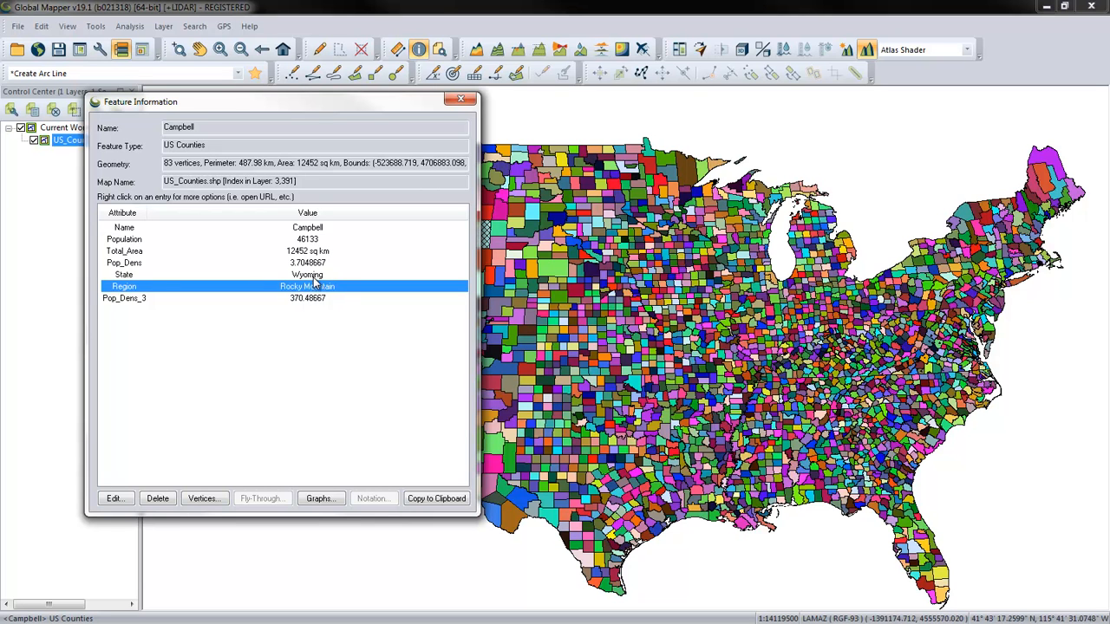
left_click(316, 276)
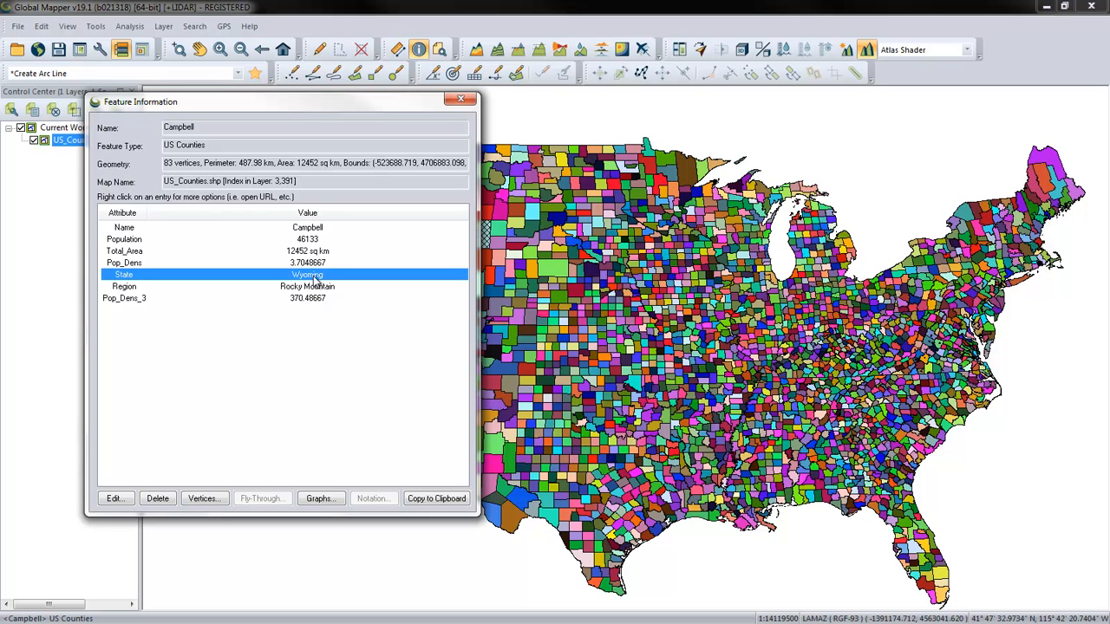
left_click(318, 288)
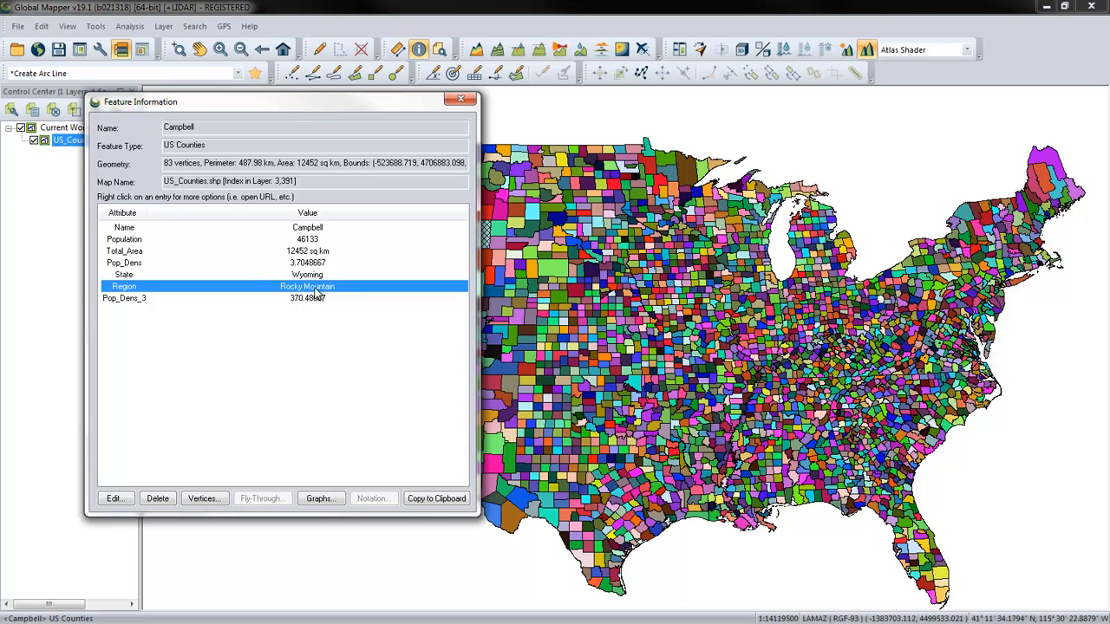
left_click(327, 300)
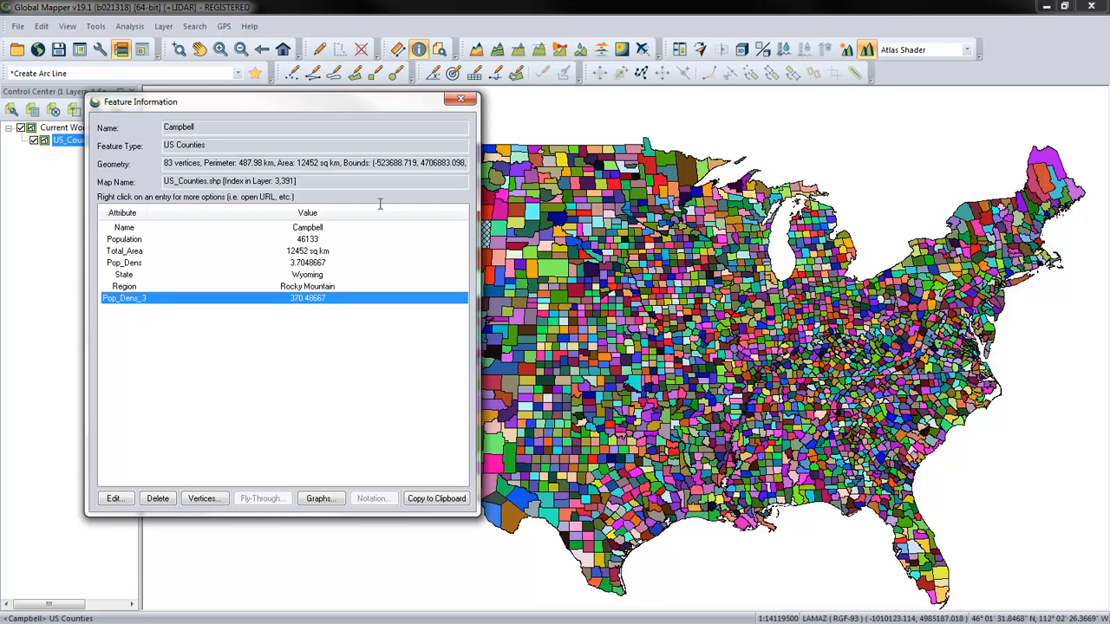
left_click(460, 100)
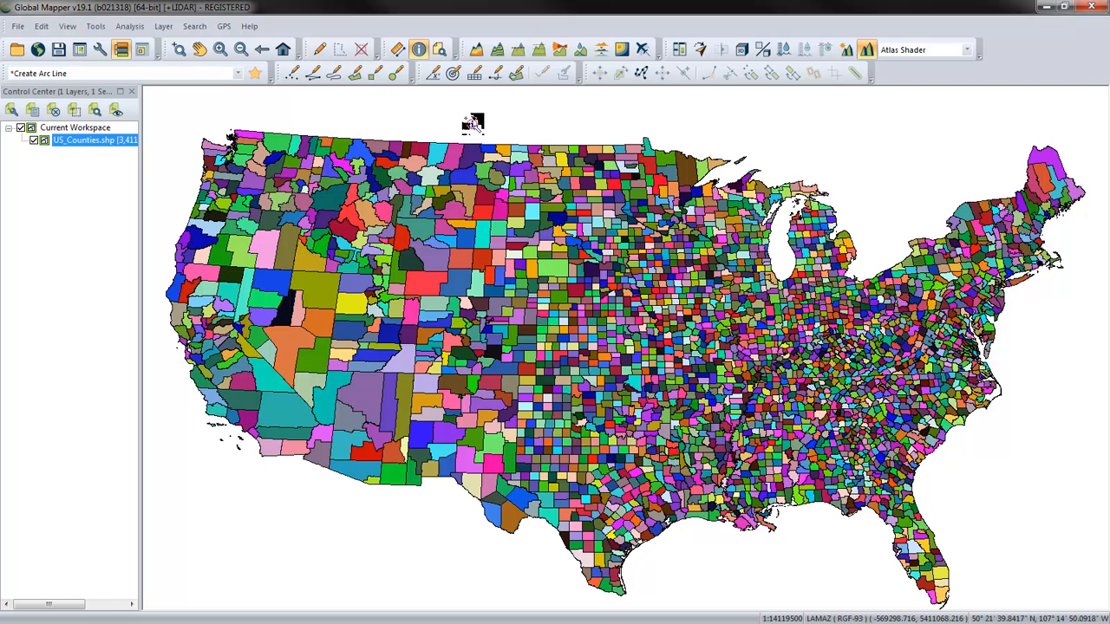
Step: Switch the area styles of the US_Counties.shp layer to styling based on attribute values, using the STATE attribute
double_click(104, 143)
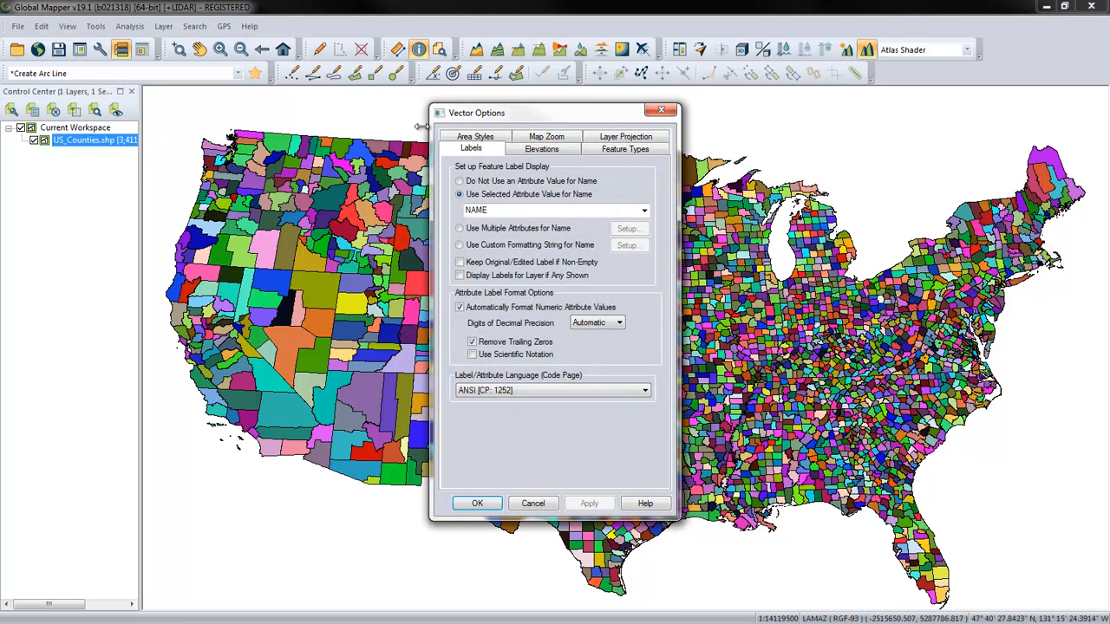
left_click(468, 139)
left_click_drag(481, 118, 160, 175)
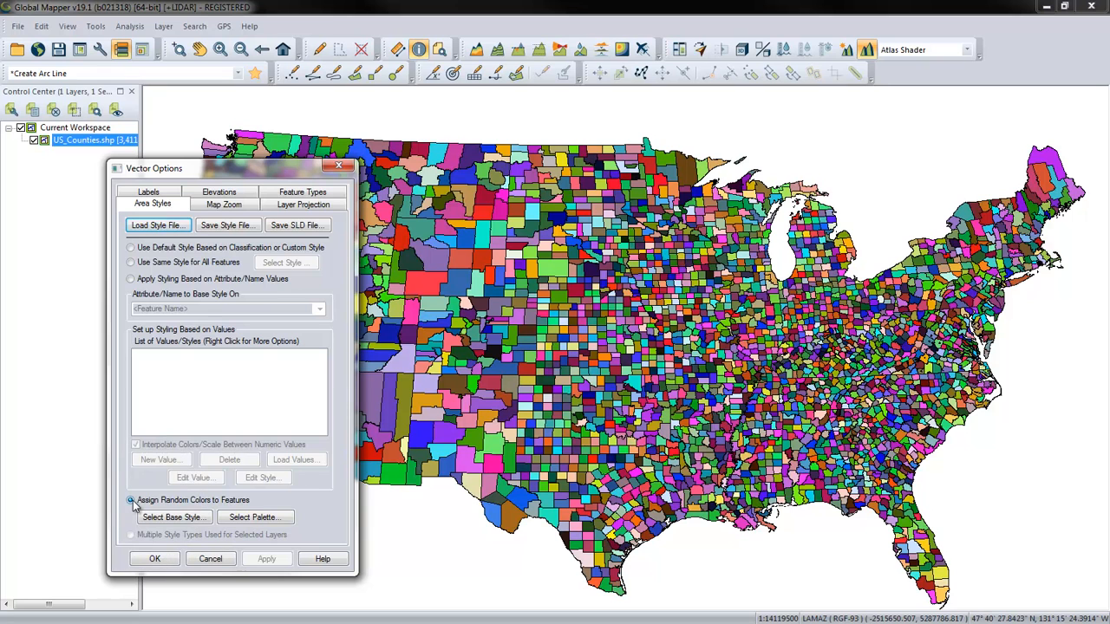
left_click(130, 279)
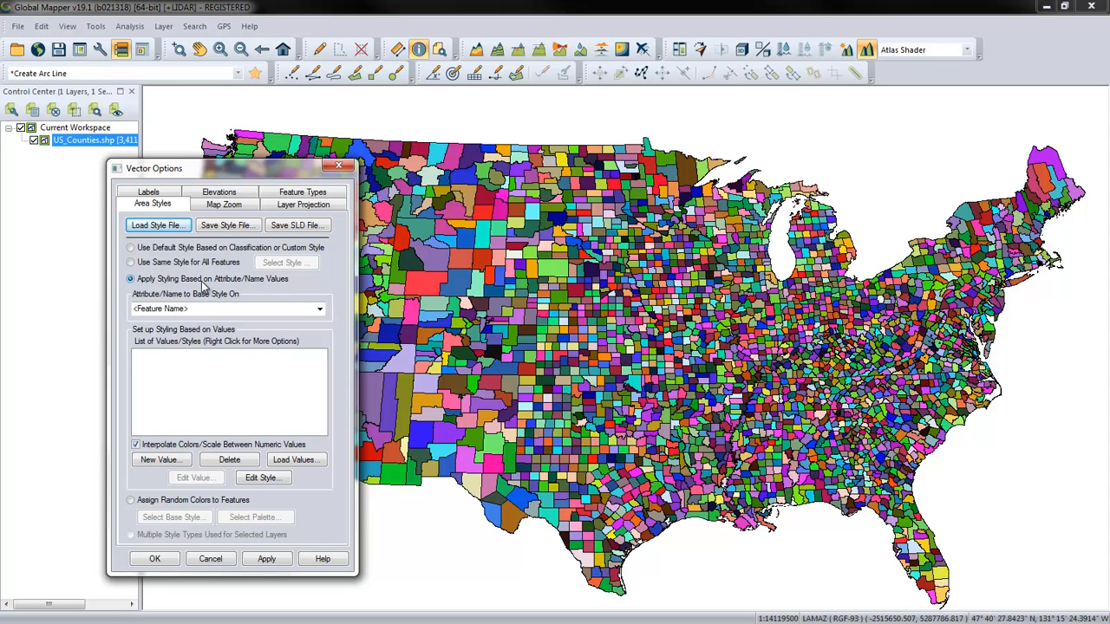
left_click(319, 310)
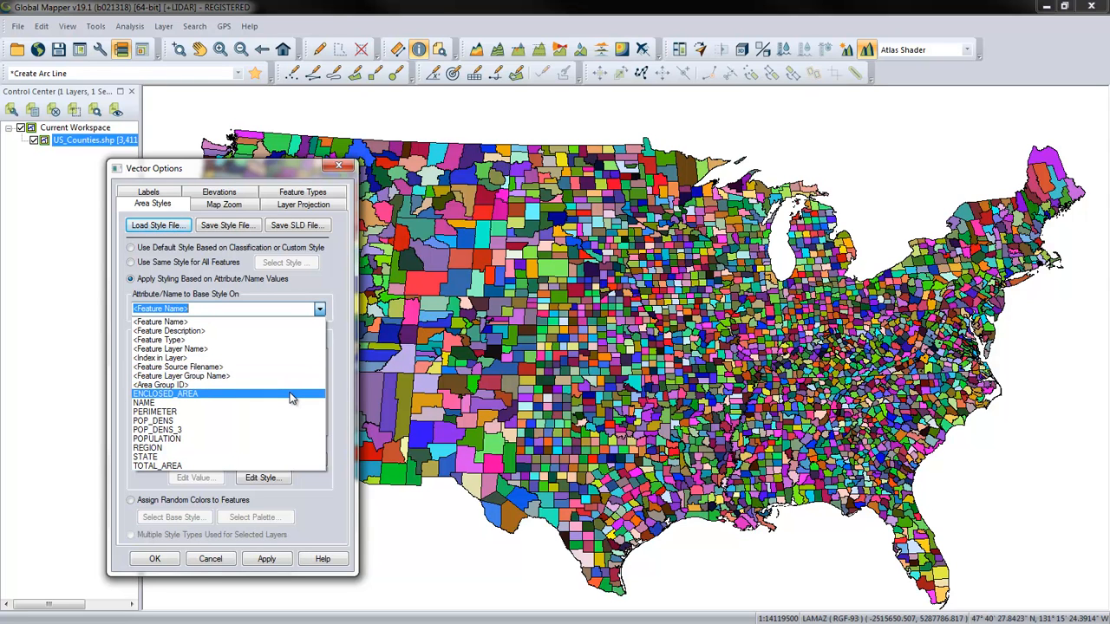
left_click(151, 458)
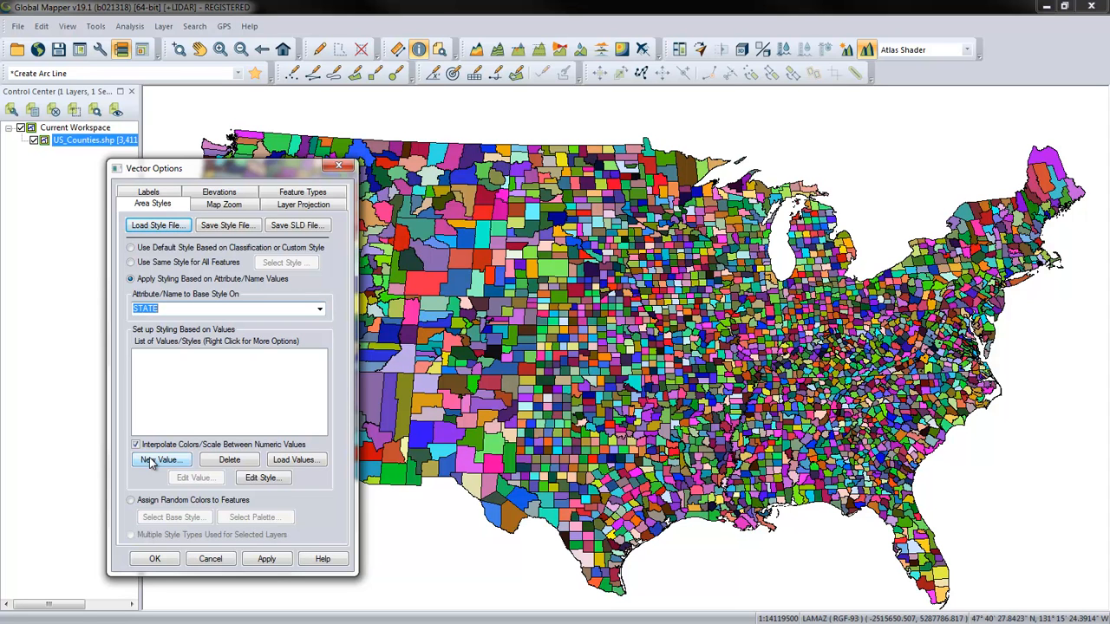
left_click(150, 461)
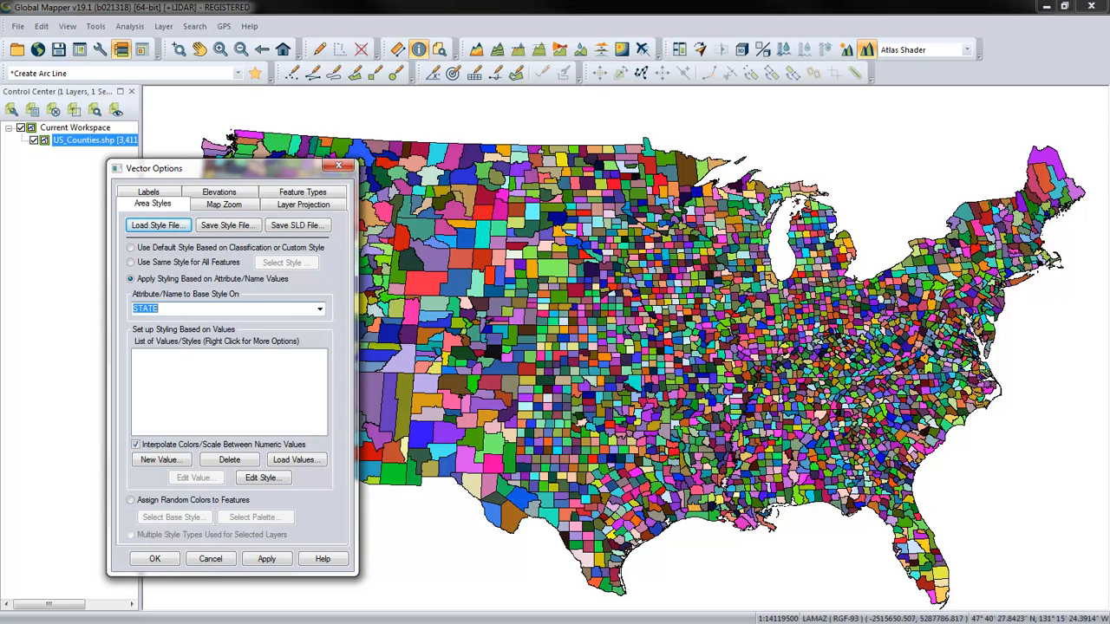
Step: Load the STATE values with the solid red fill as base style, give each value a different random color, and apply the styling
left_click(303, 466)
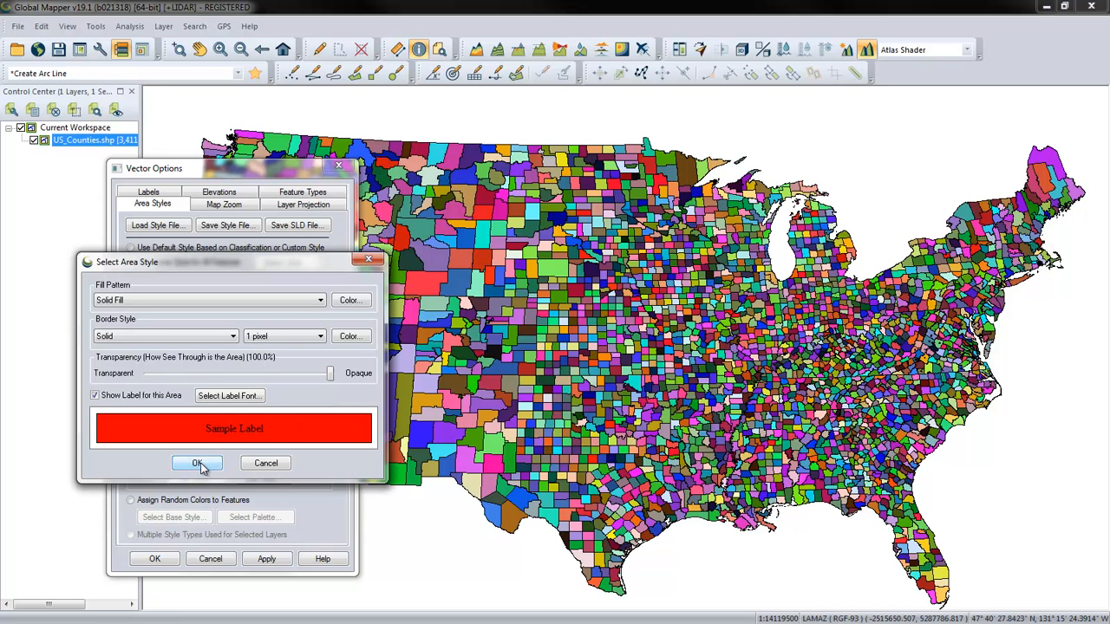
left_click(198, 464)
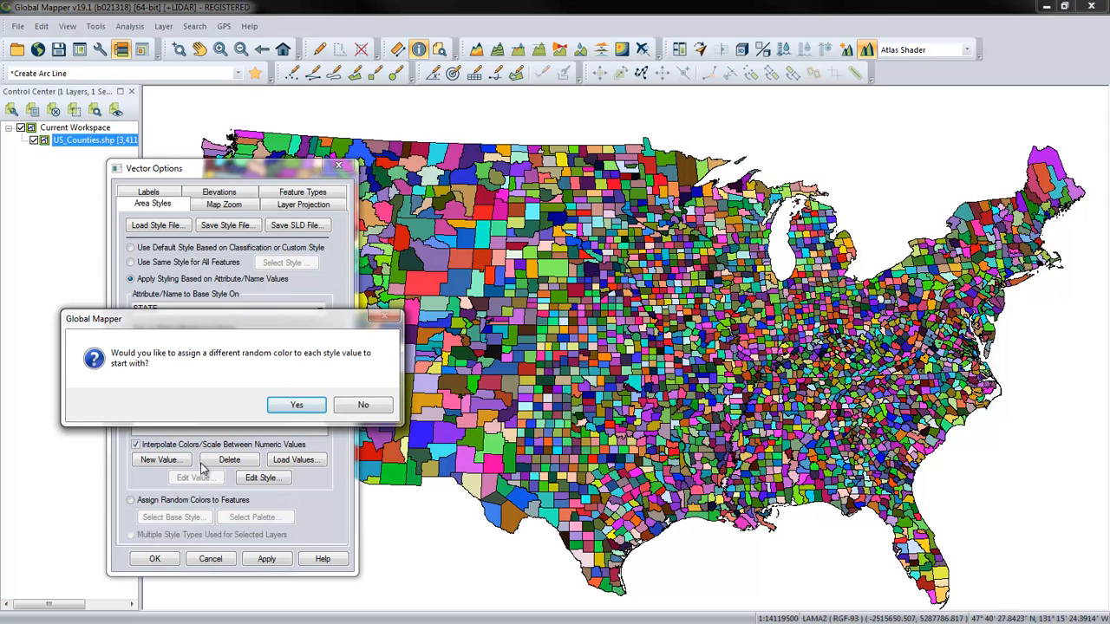
left_click(295, 405)
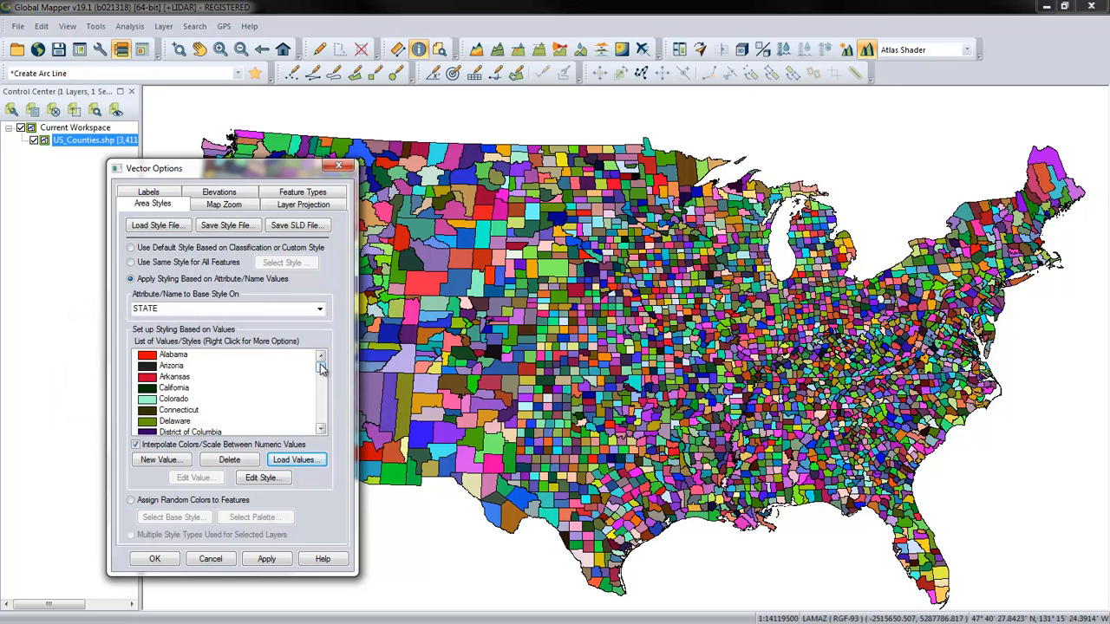
mouse_move(320, 368)
left_mouse_down()
mouse_move(320, 426)
mouse_move(321, 383)
left_mouse_up()
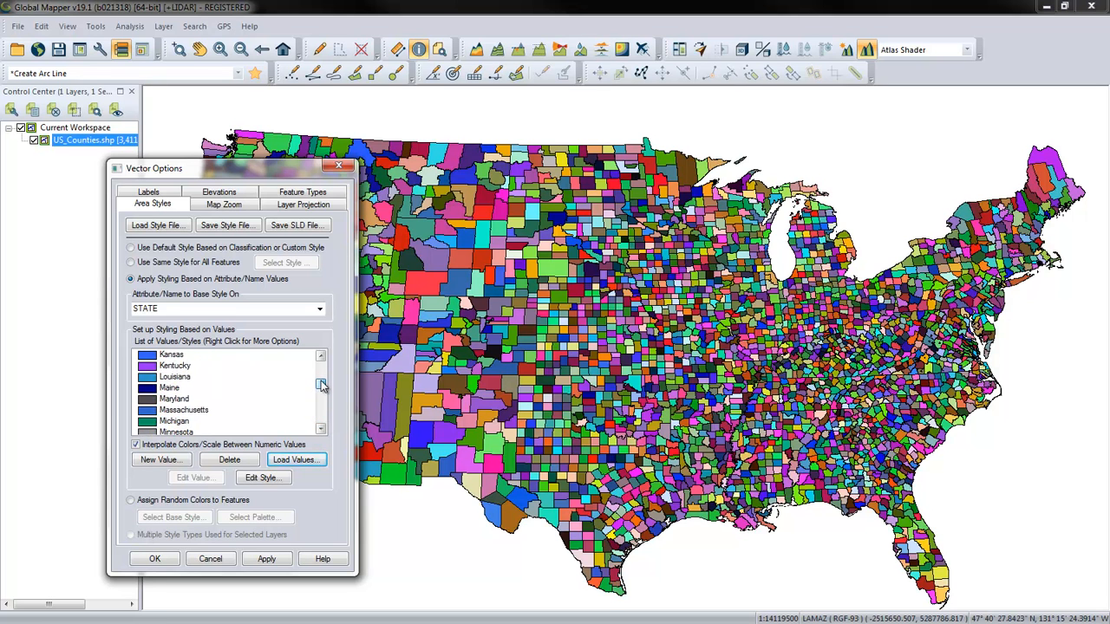
left_click(272, 560)
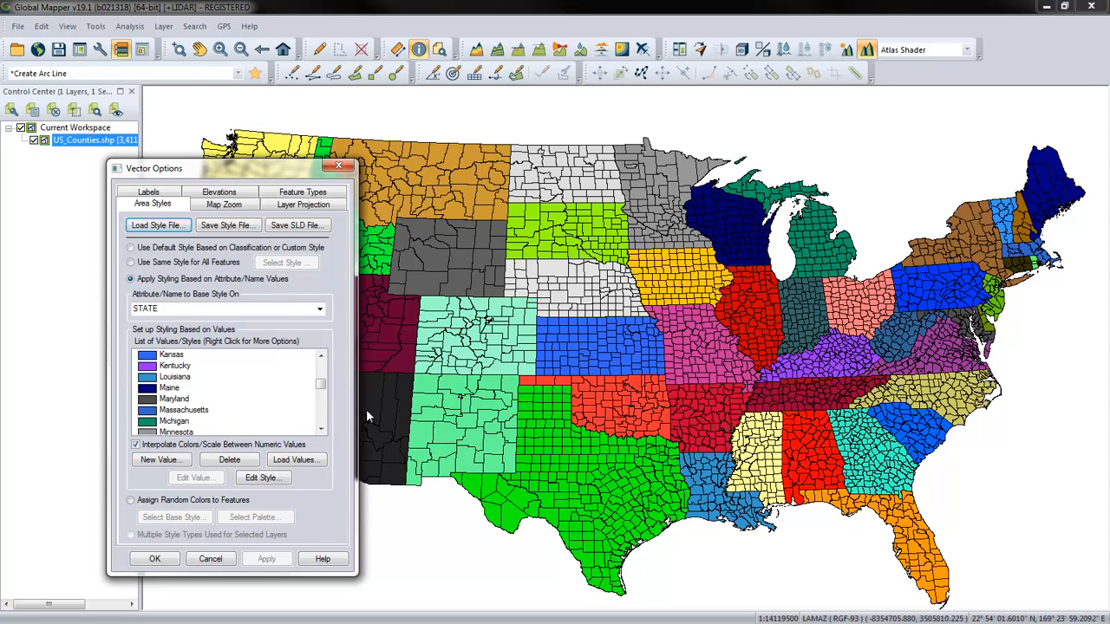
Step: Set the fill color of the New Mexico value to yellow, apply the styling and close the layer options
scroll(324, 391, "down", 2)
left_click_drag(323, 391, 321, 397)
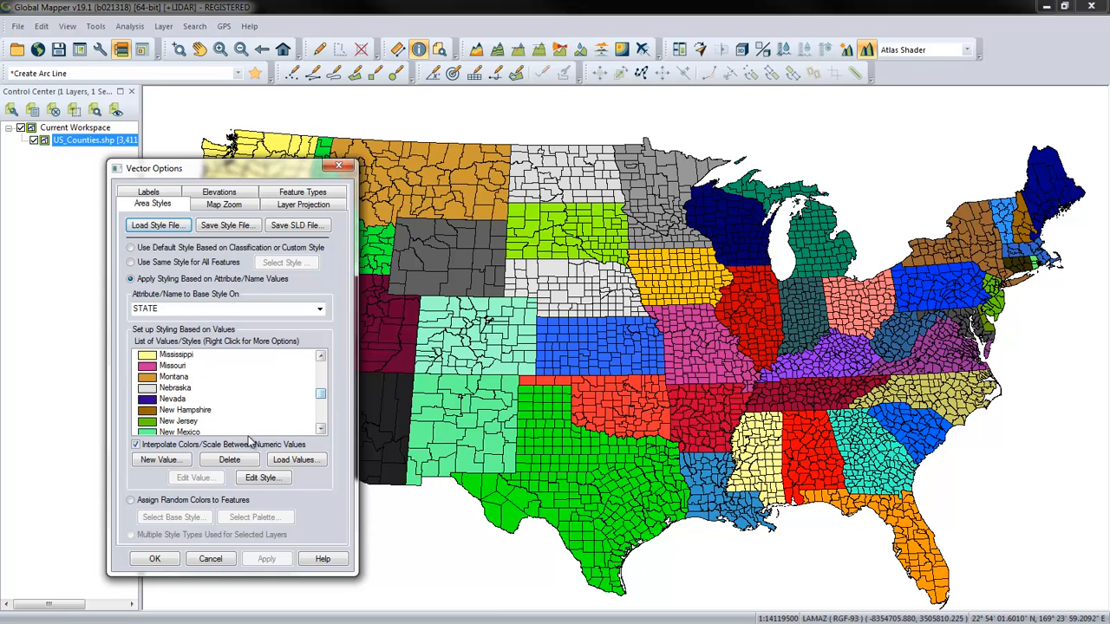
left_click_drag(189, 432, 189, 412)
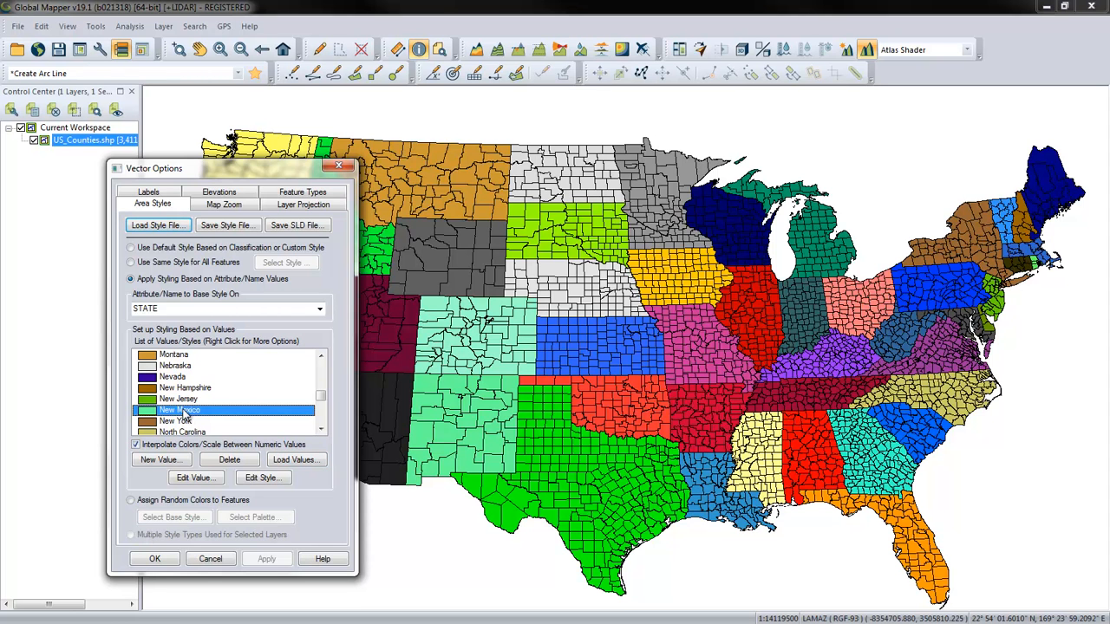
left_click(265, 478)
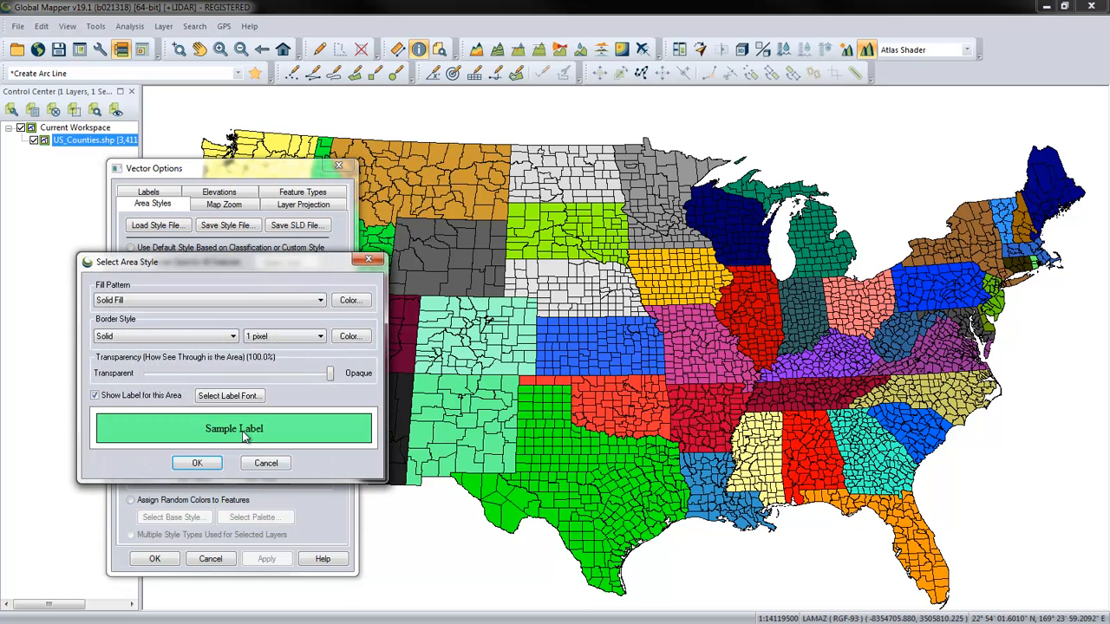
left_click(349, 300)
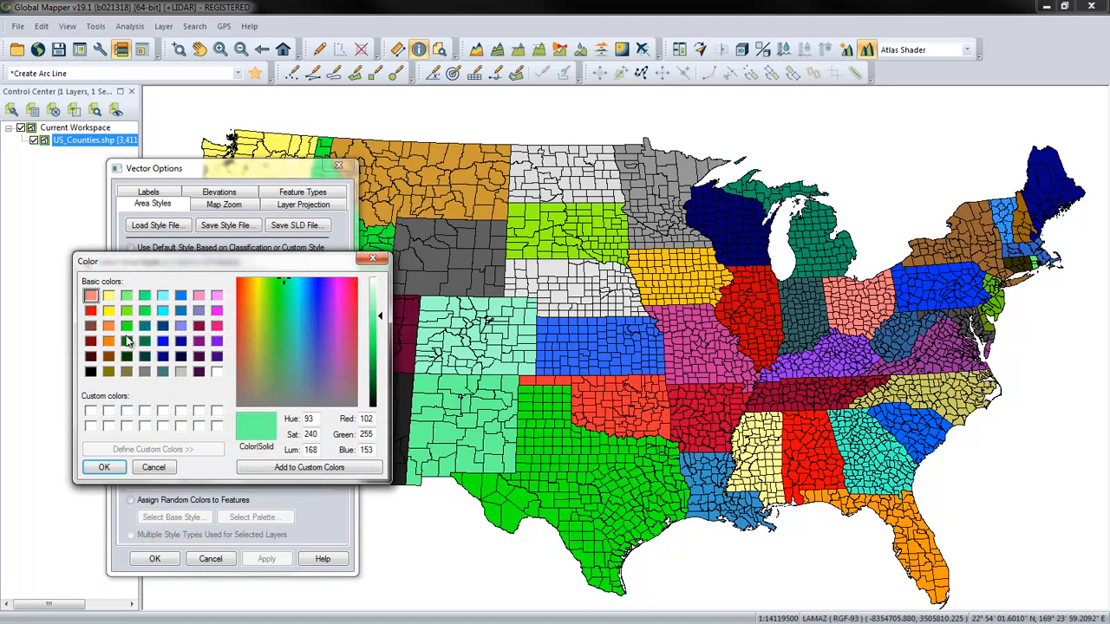
left_click(109, 310)
left_click(104, 468)
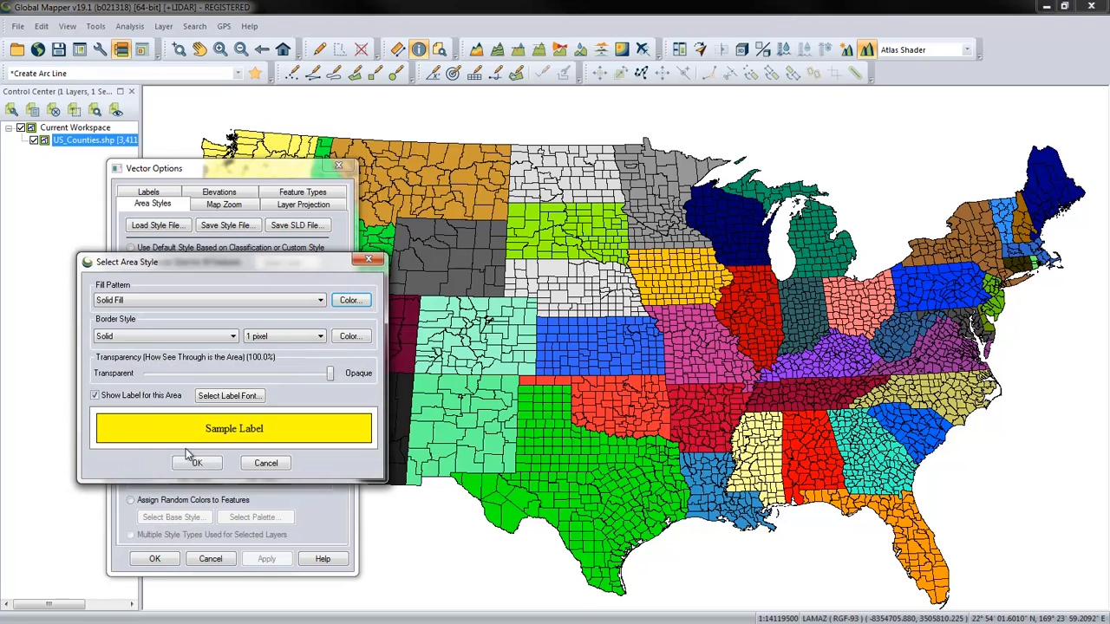
left_click(198, 463)
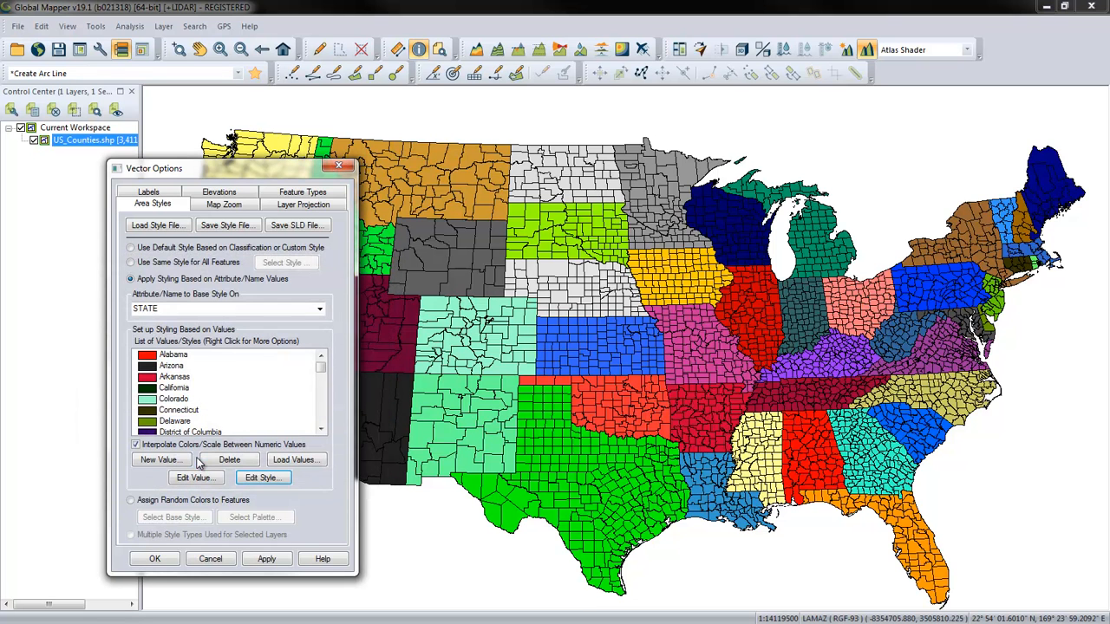
left_click(267, 559)
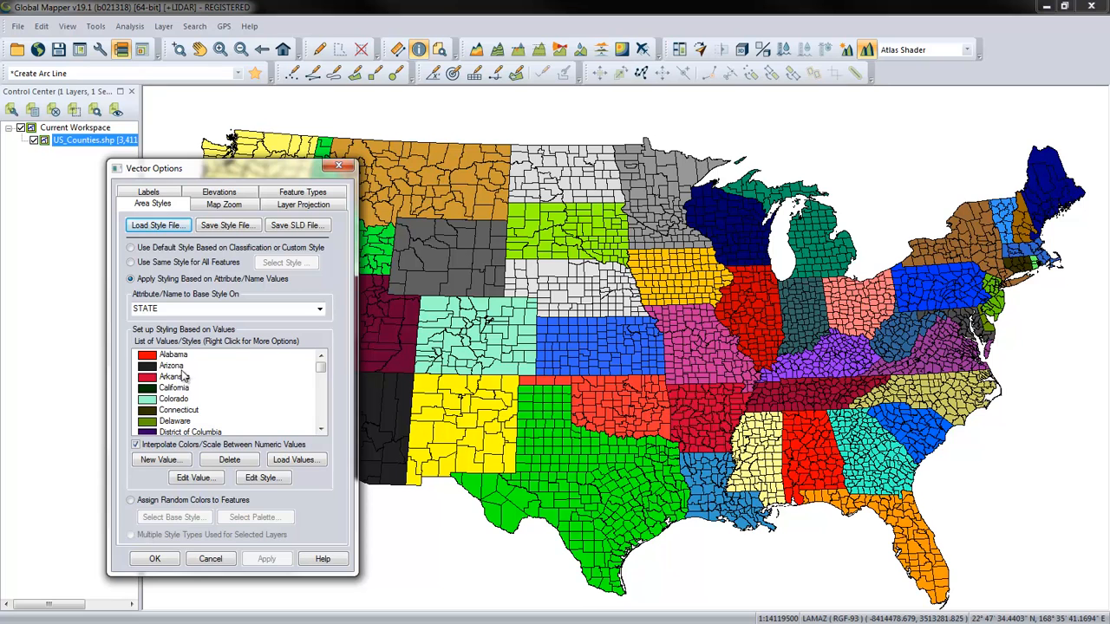
left_click_drag(272, 173, 528, 187)
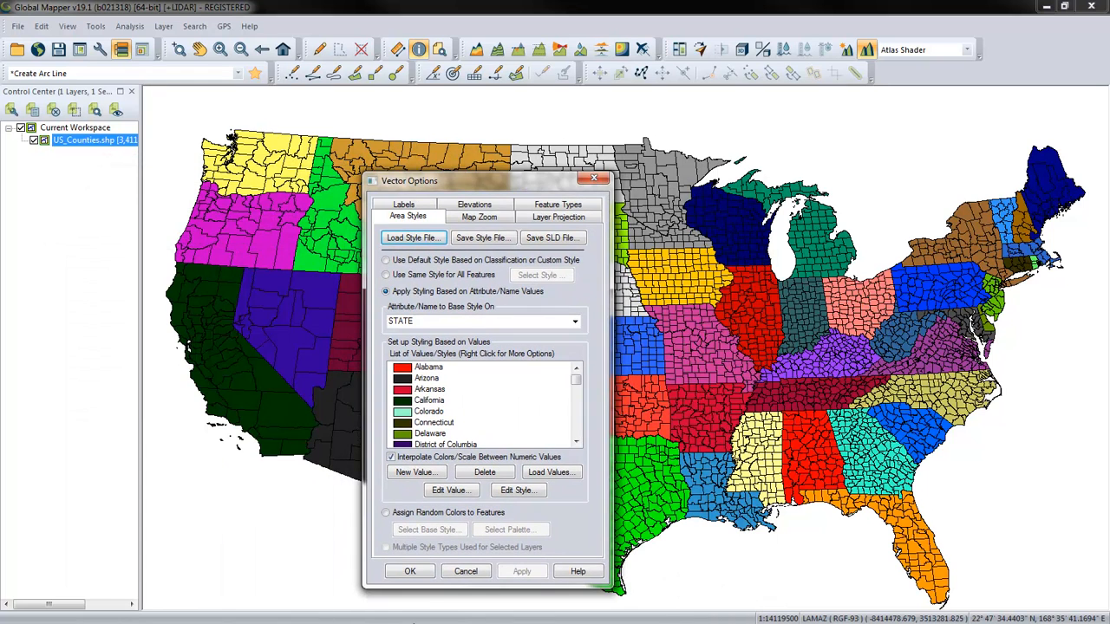
left_click(424, 572)
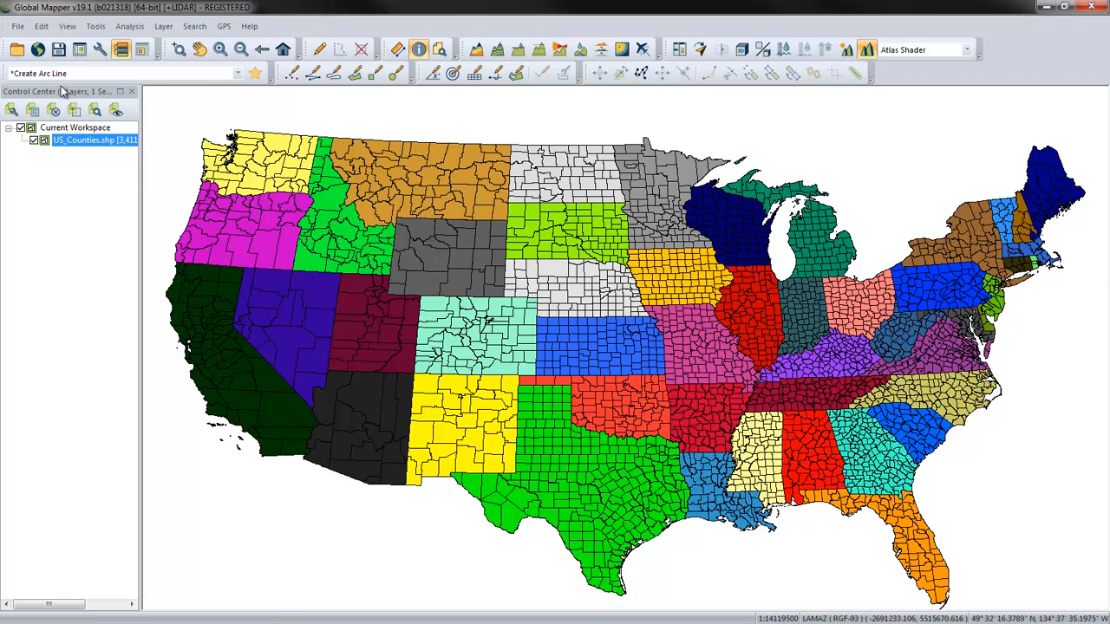
Step: Load the recently used US_States.shp file into the workspace and hide its layer
left_click(17, 26)
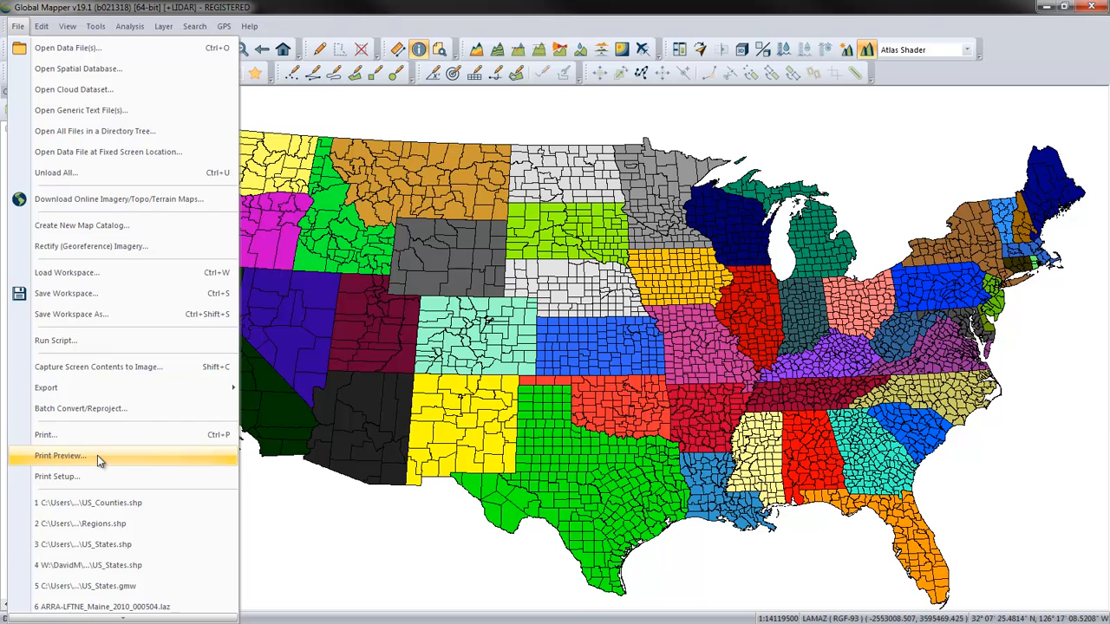
left_click(111, 548)
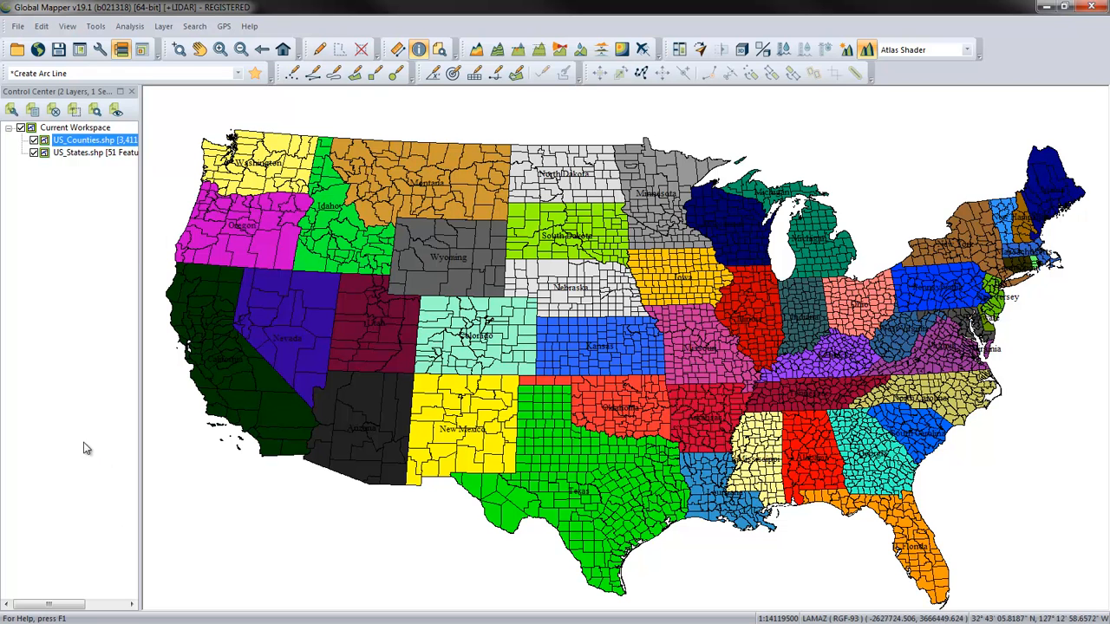
left_click(101, 156)
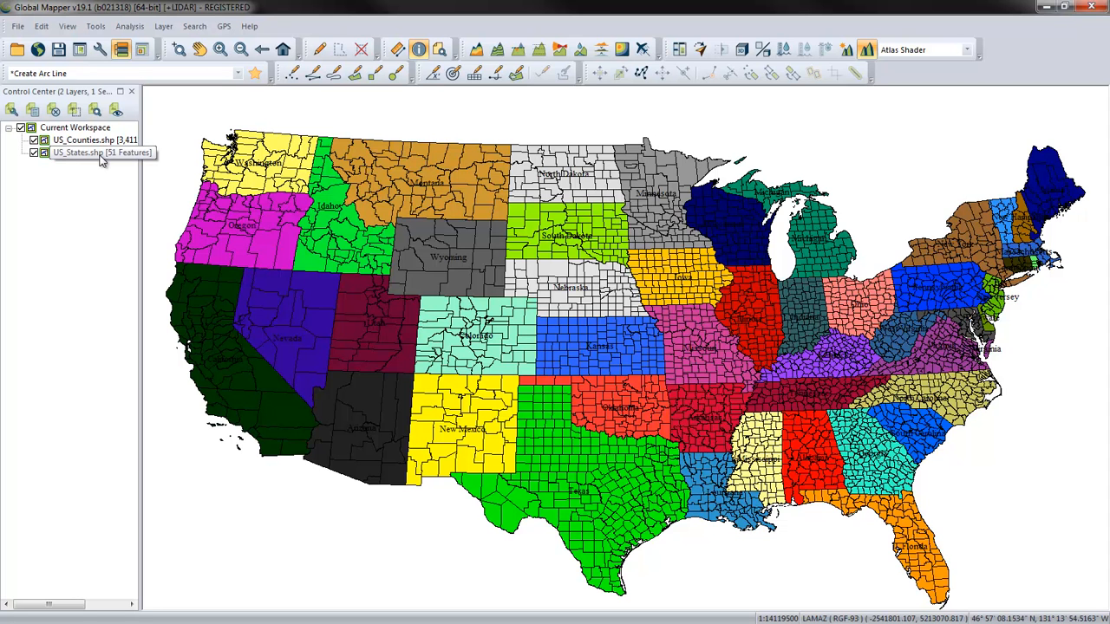
left_click(101, 156)
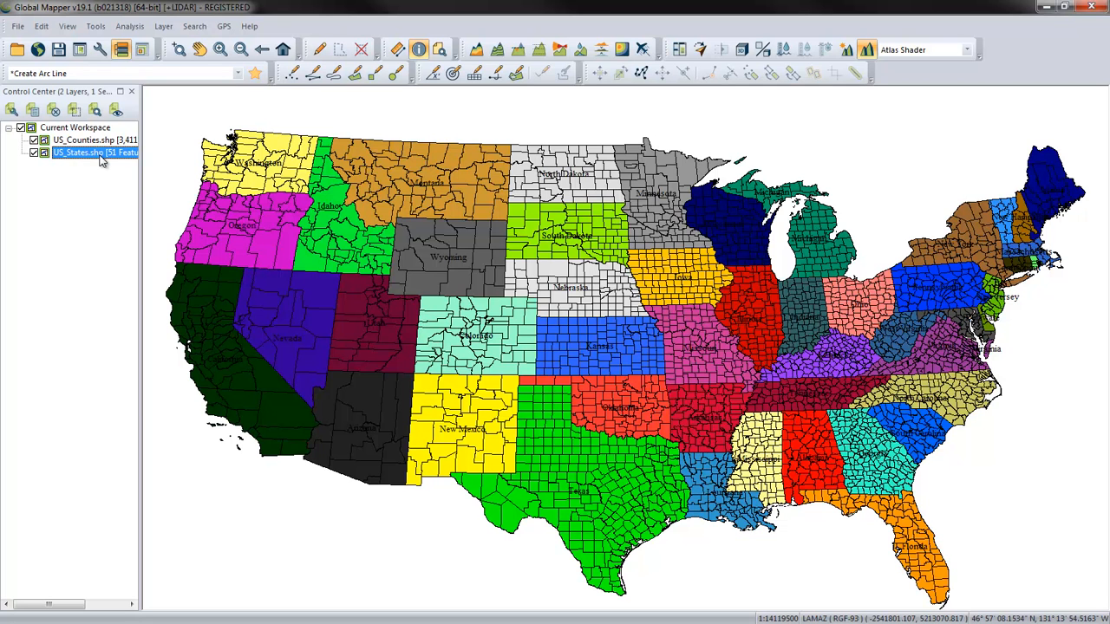
left_click(34, 153)
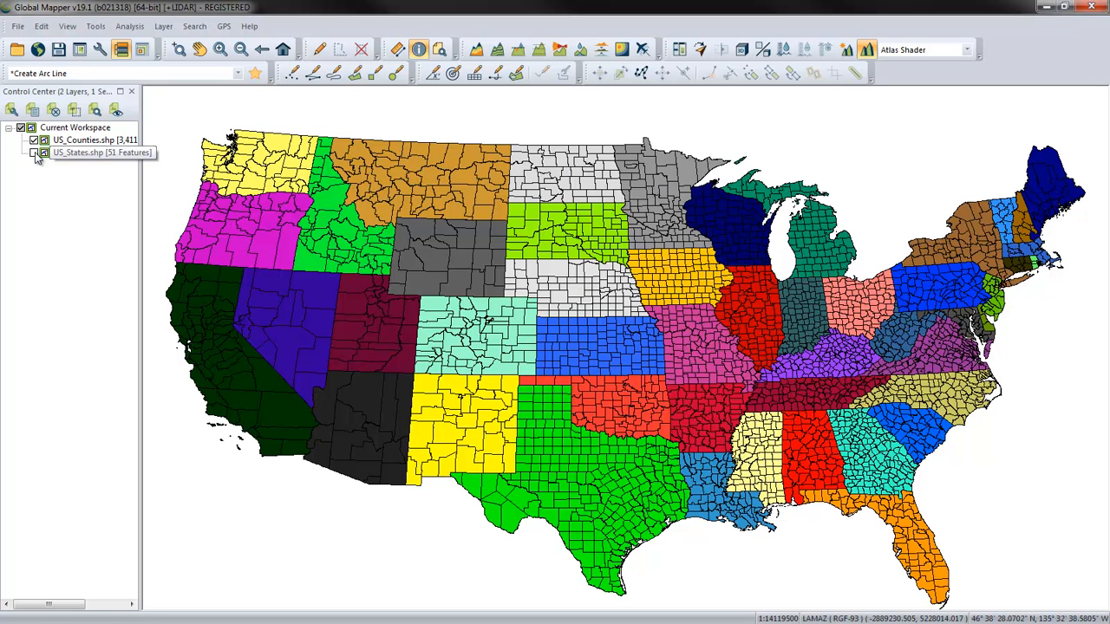
Step: Delete all state values, from Alabama to Wyoming, from the area styling list of the US_Counties.shp layer
double_click(78, 141)
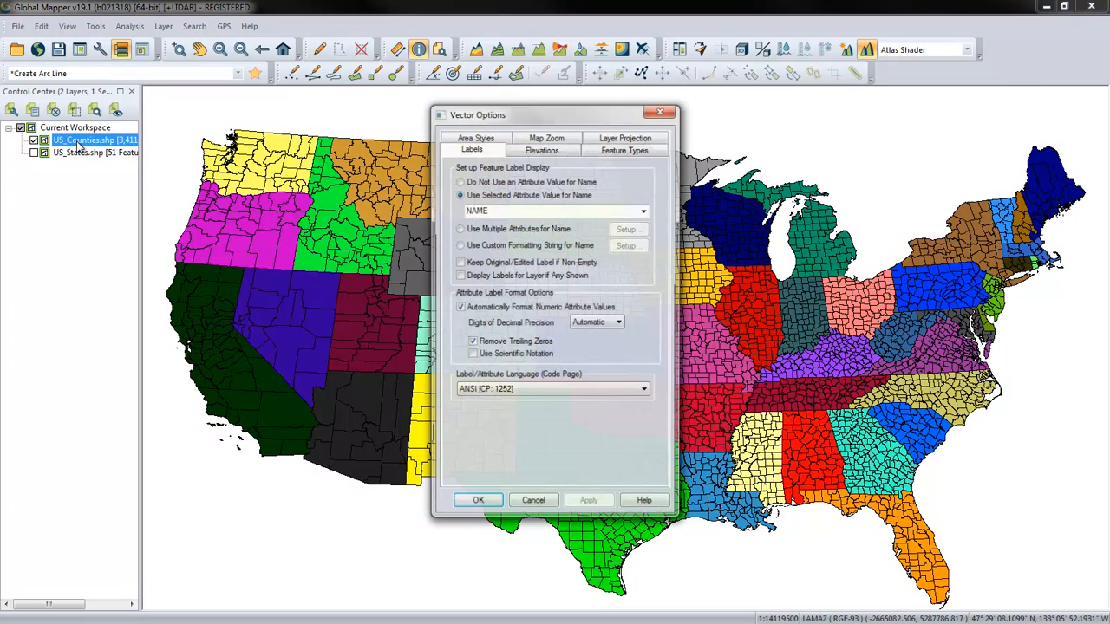
left_click(475, 138)
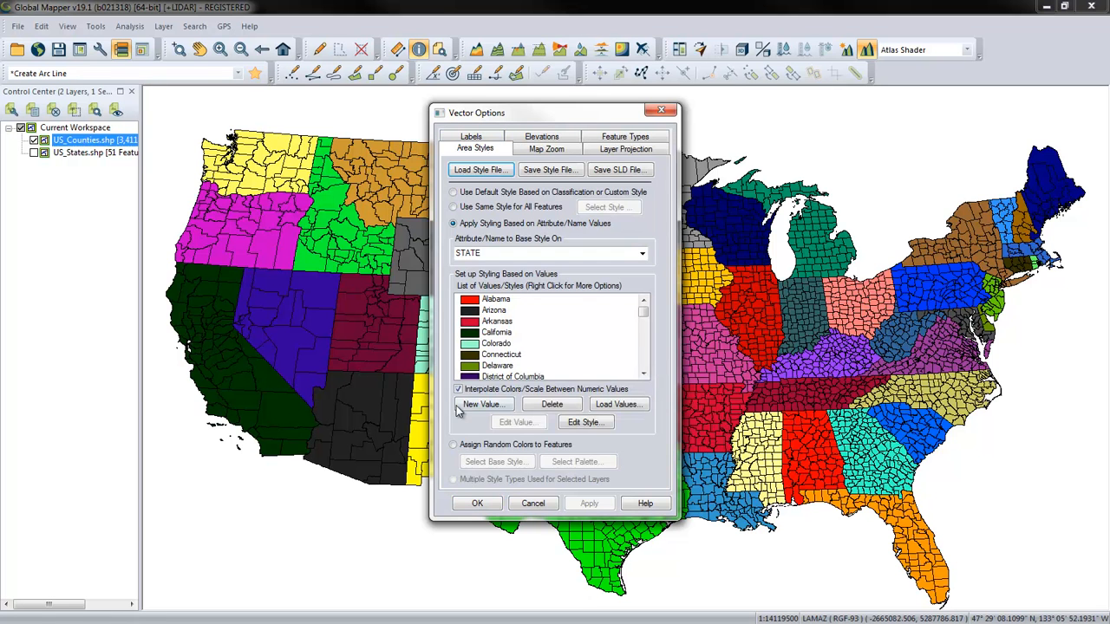
left_click(514, 302)
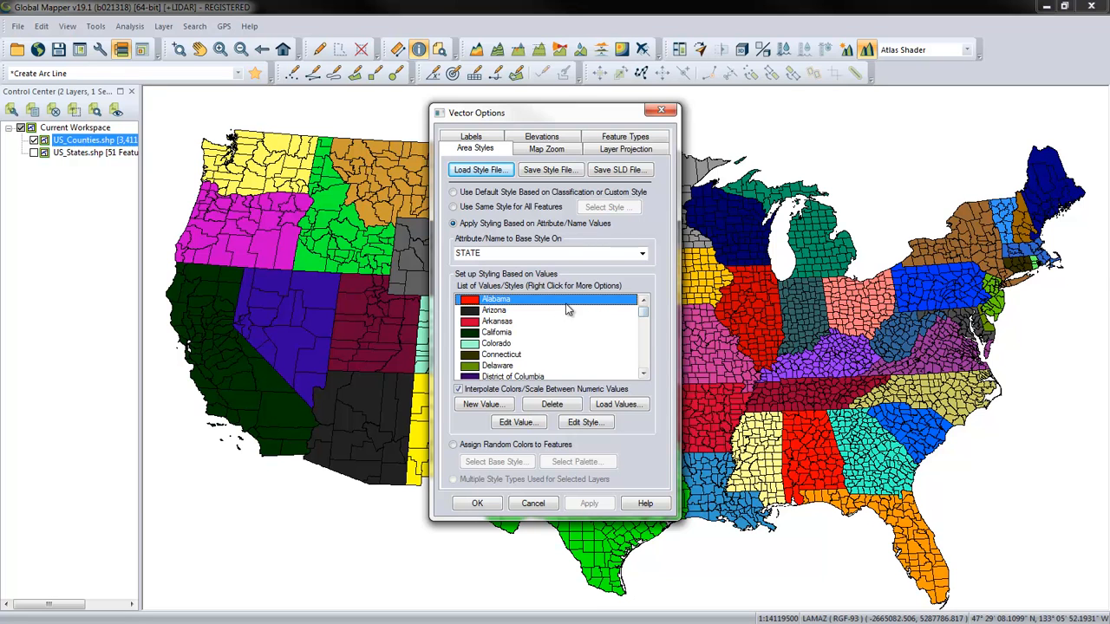
left_click_drag(646, 314, 646, 362)
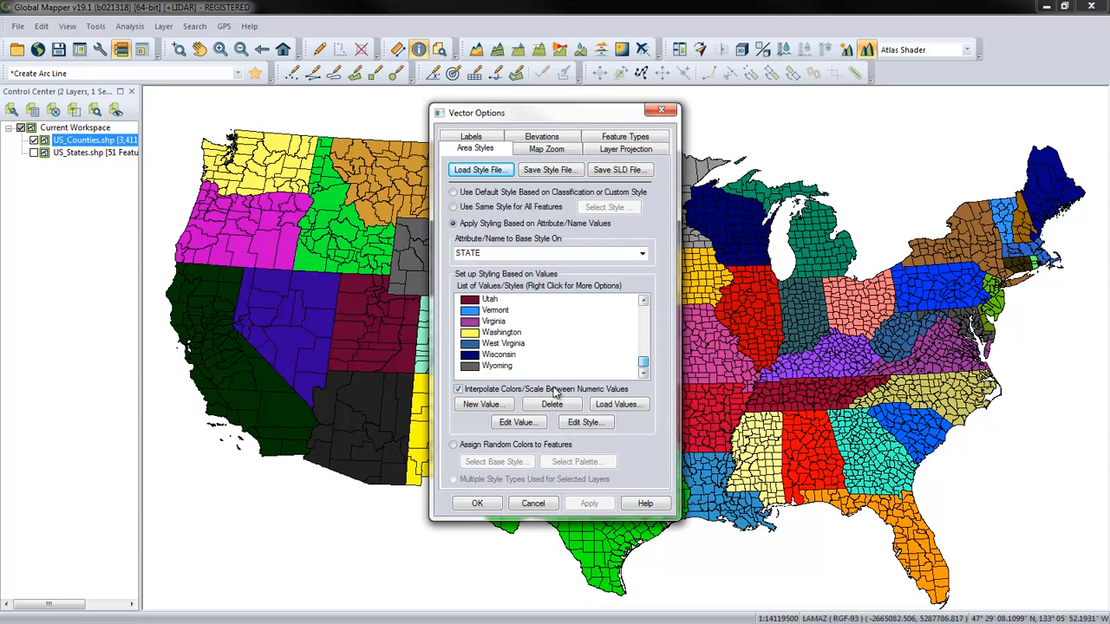
left_click(500, 368, "shift")
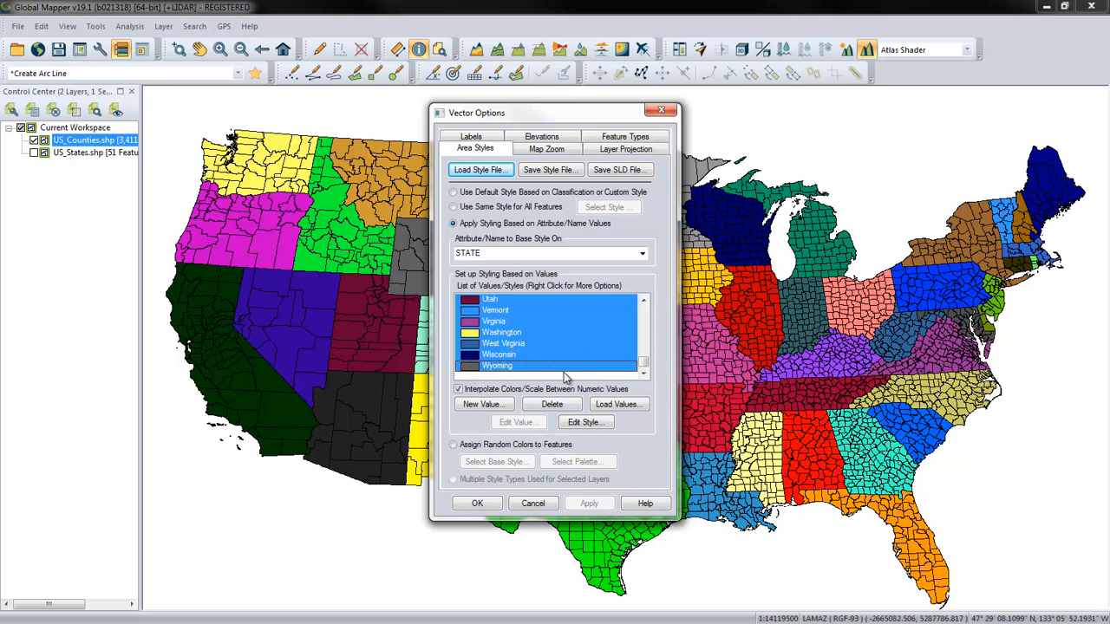
left_click(553, 405)
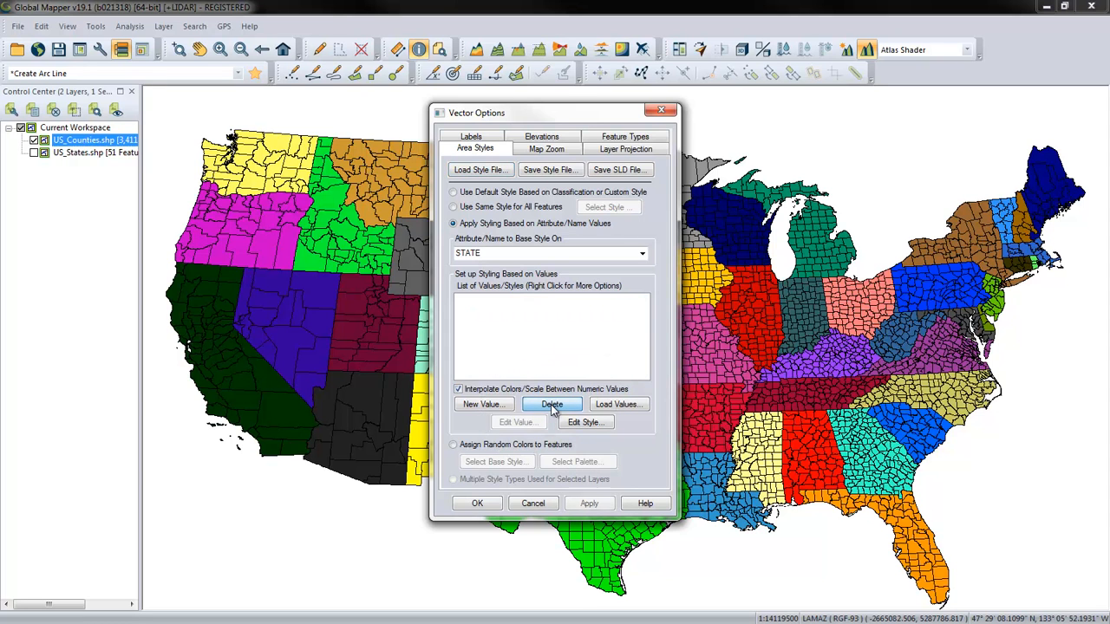
Step: Base the area styling on the REGION attribute and load its values with a fully opaque red base style and different random colors
left_click(644, 253)
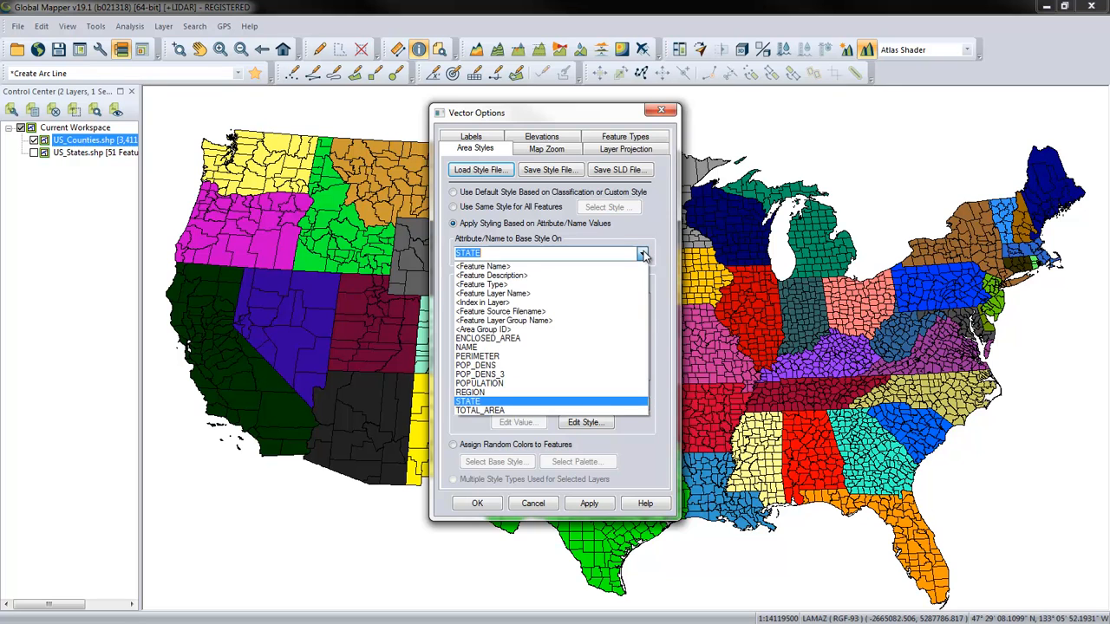
left_click(552, 393)
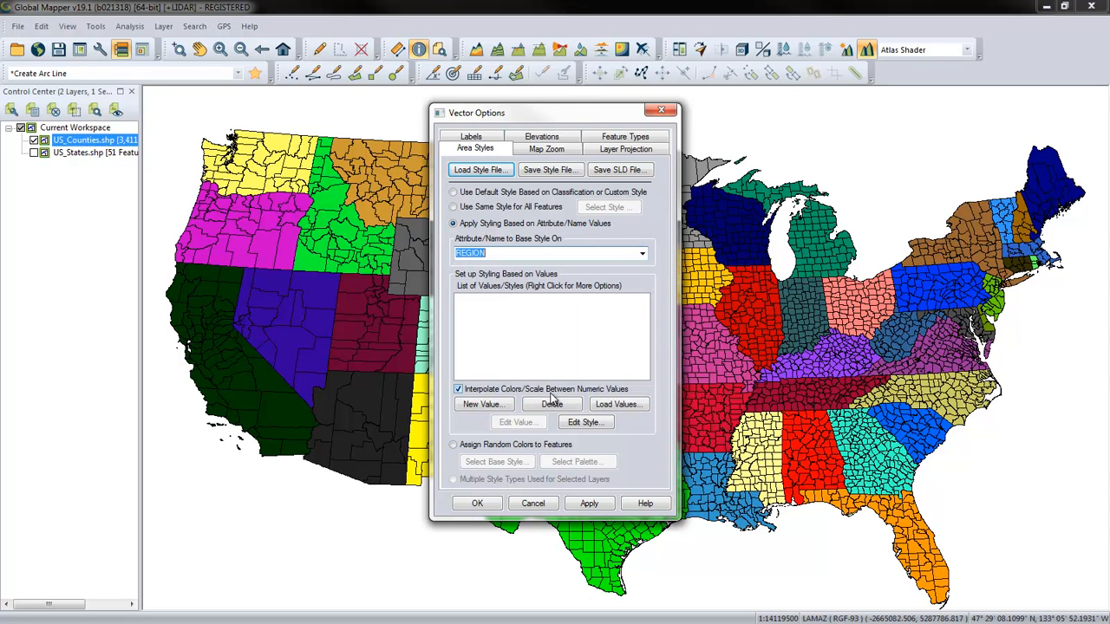
left_click(613, 405)
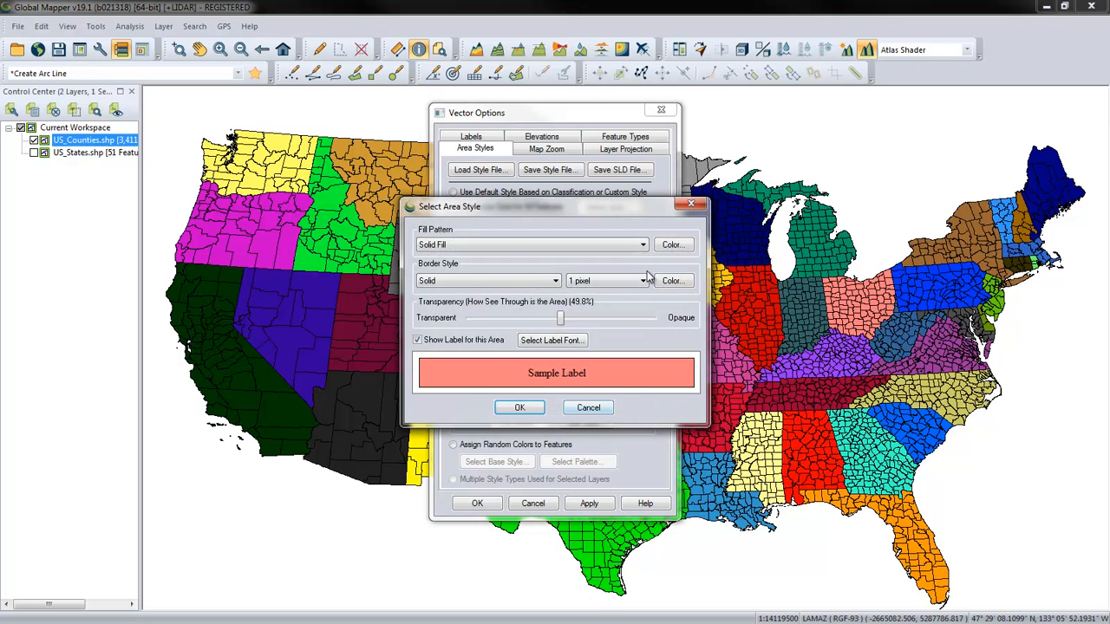
left_click_drag(561, 321, 664, 323)
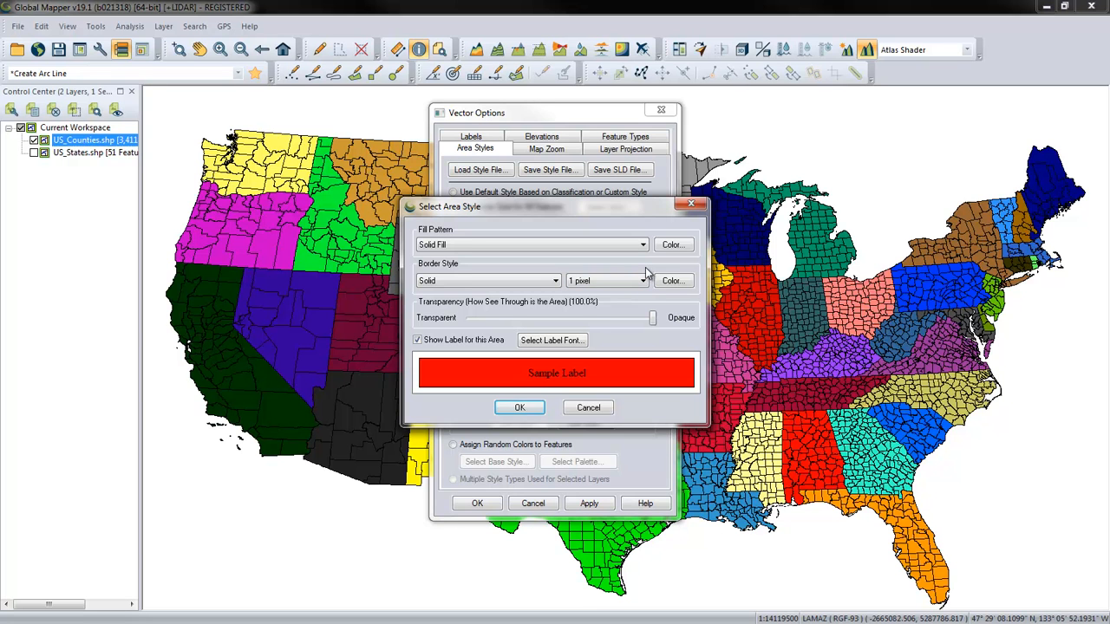
left_click(522, 407)
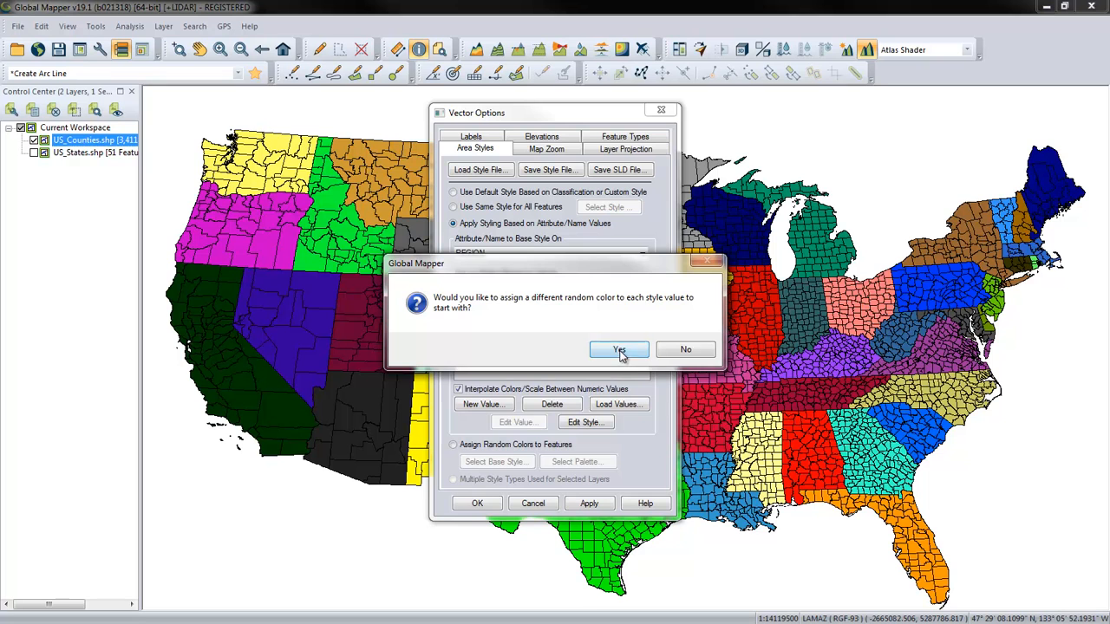
left_click(619, 351)
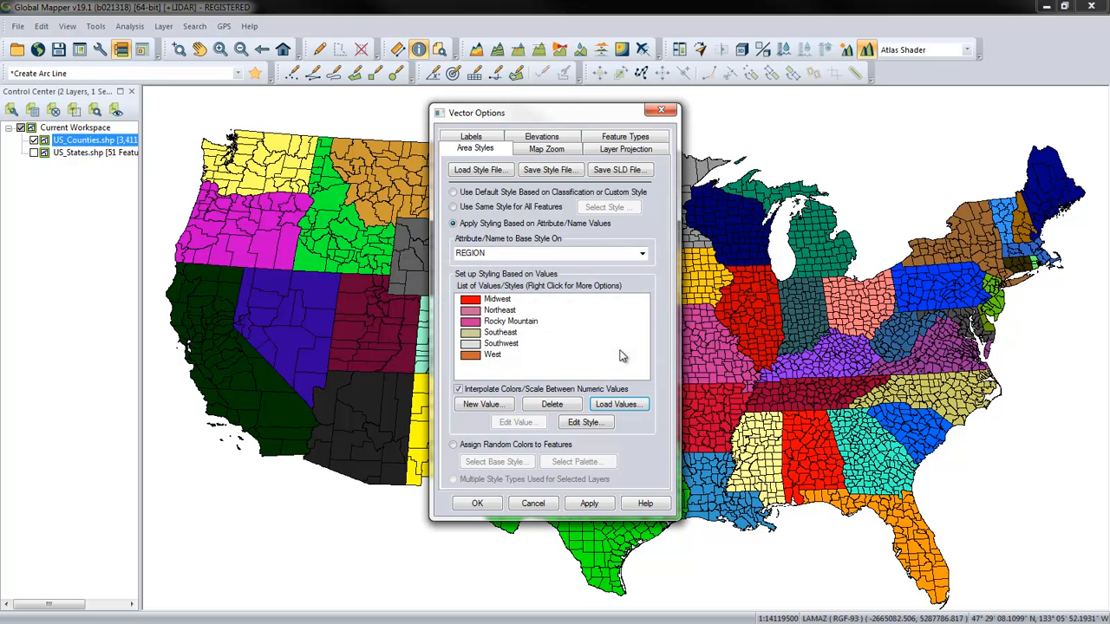
Step: Change the fill color of the Rocky Mountain value to blue, apply the region styling and close the layer options
left_click(520, 322)
left_click(584, 424)
left_click(670, 246)
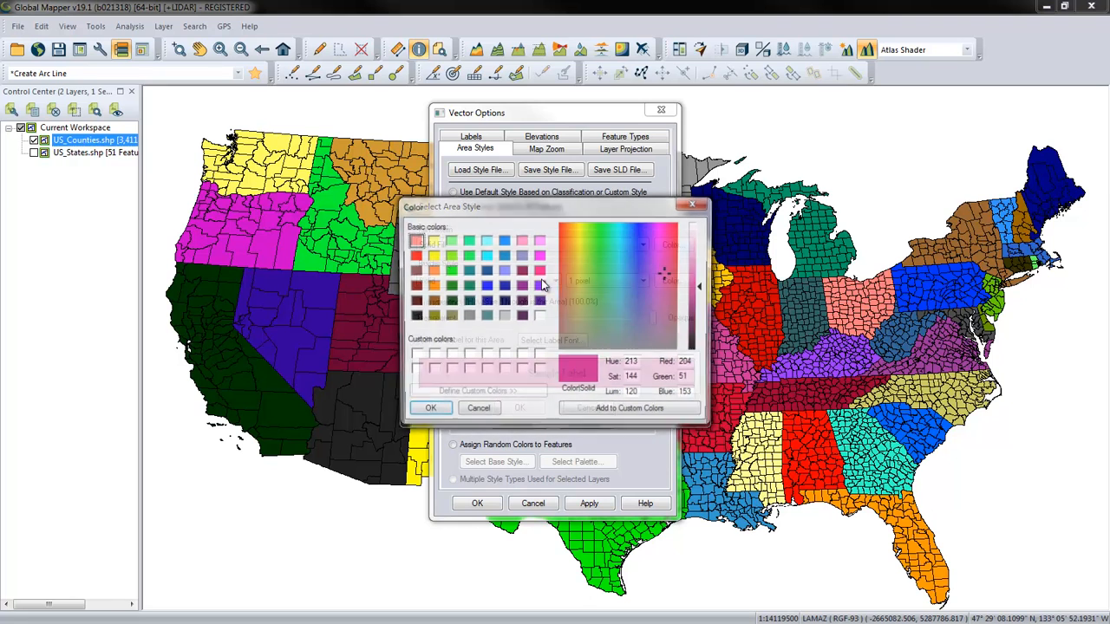
left_click(503, 255)
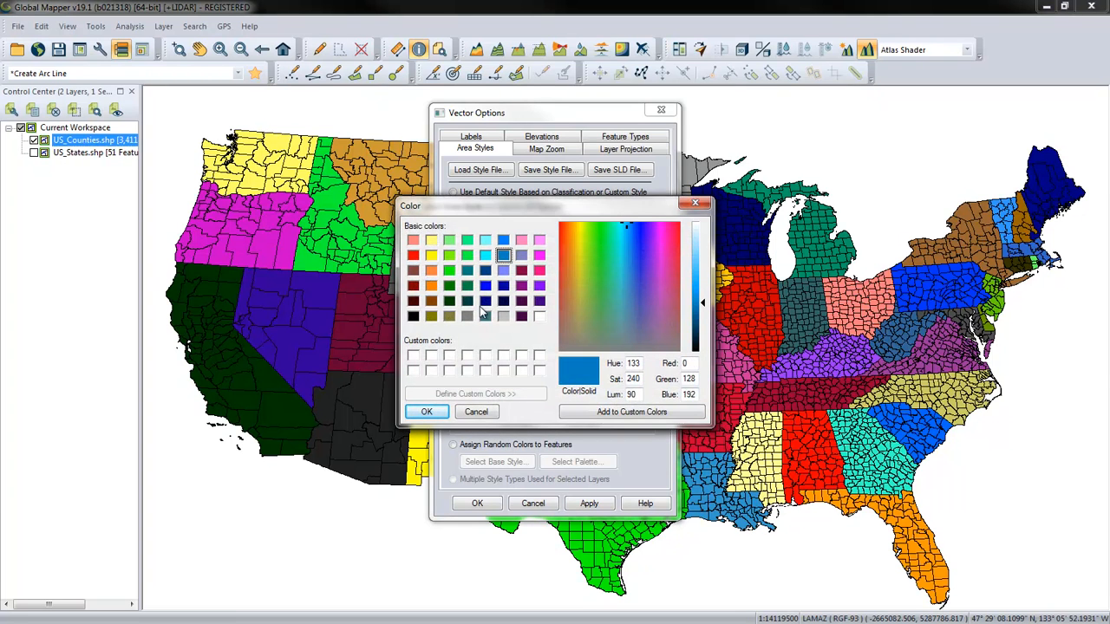
left_click(426, 411)
left_click(521, 405)
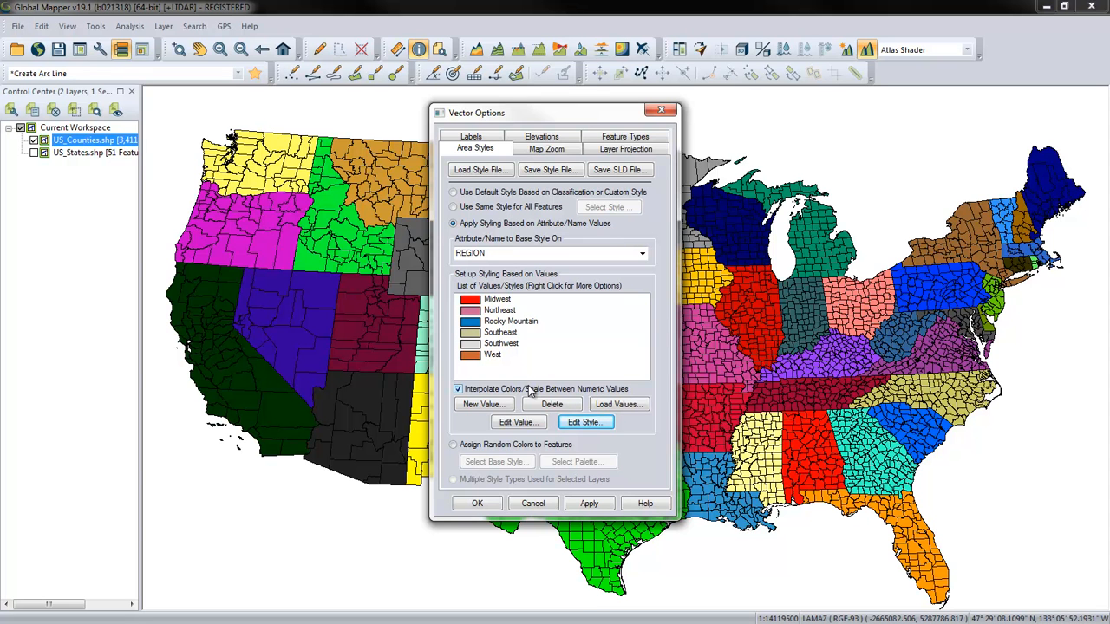
left_click(587, 504)
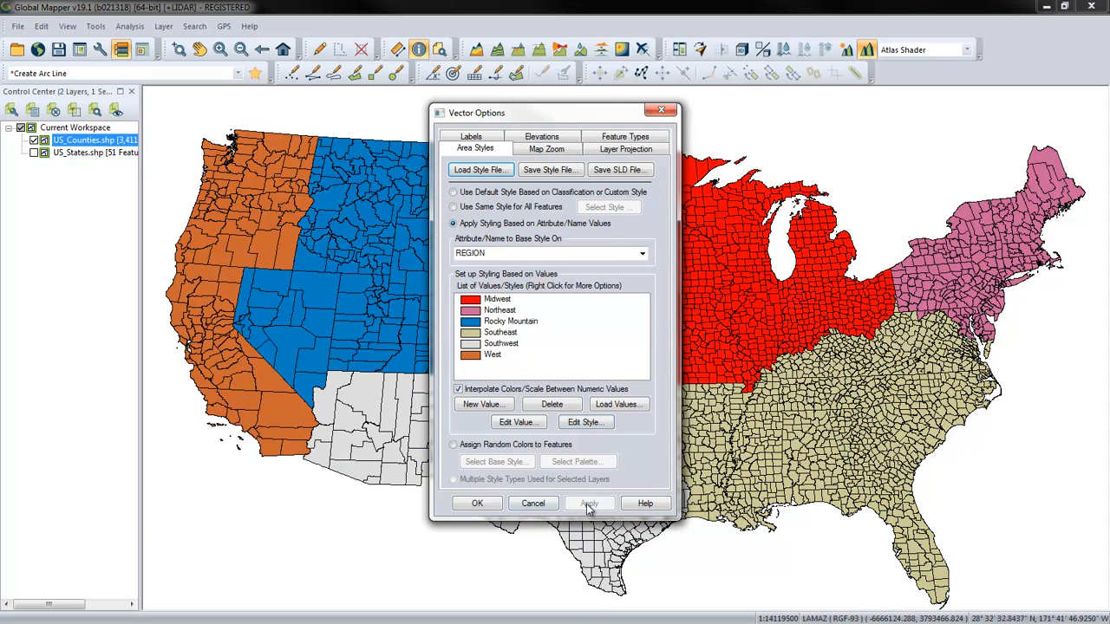
left_click_drag(587, 116, 625, 151)
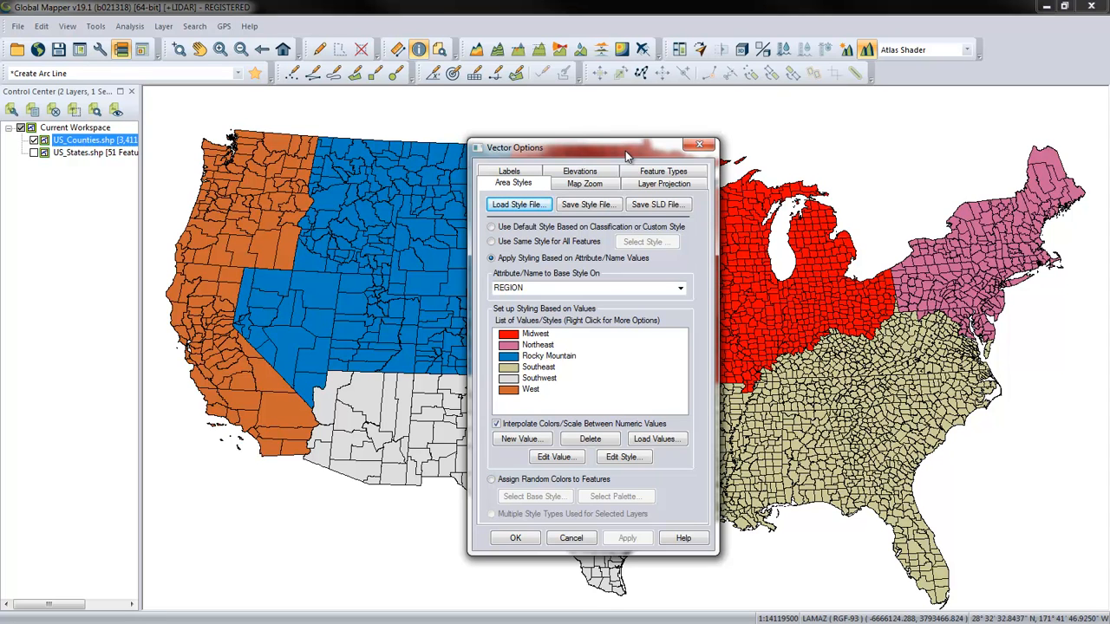
left_click(515, 538)
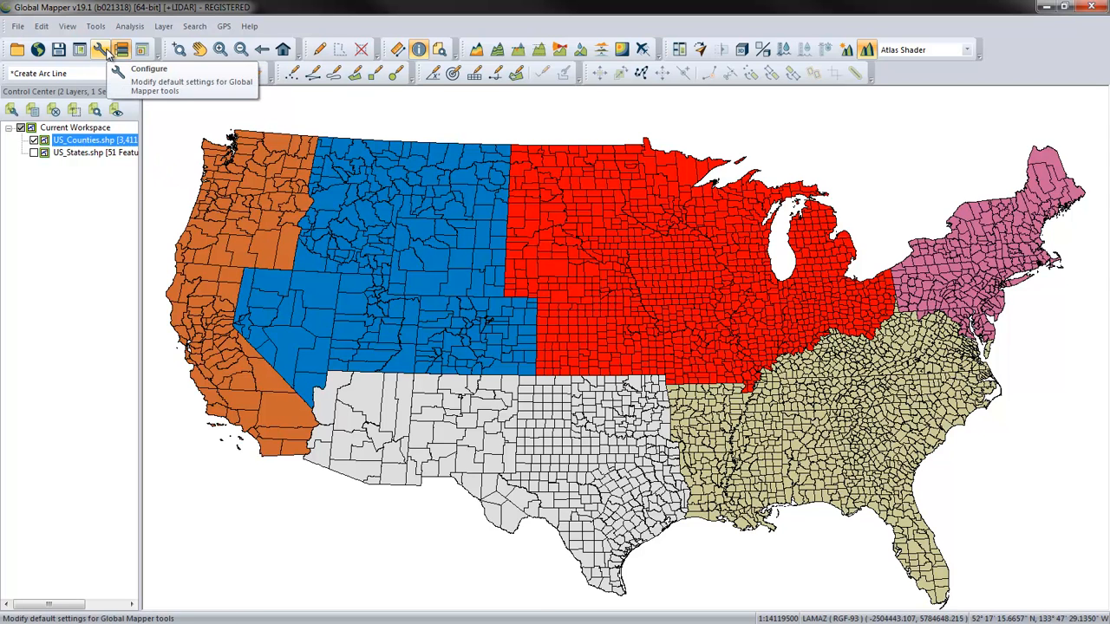
Step: Turn on the map legend, displaying it based on loaded vector types
left_click(67, 26)
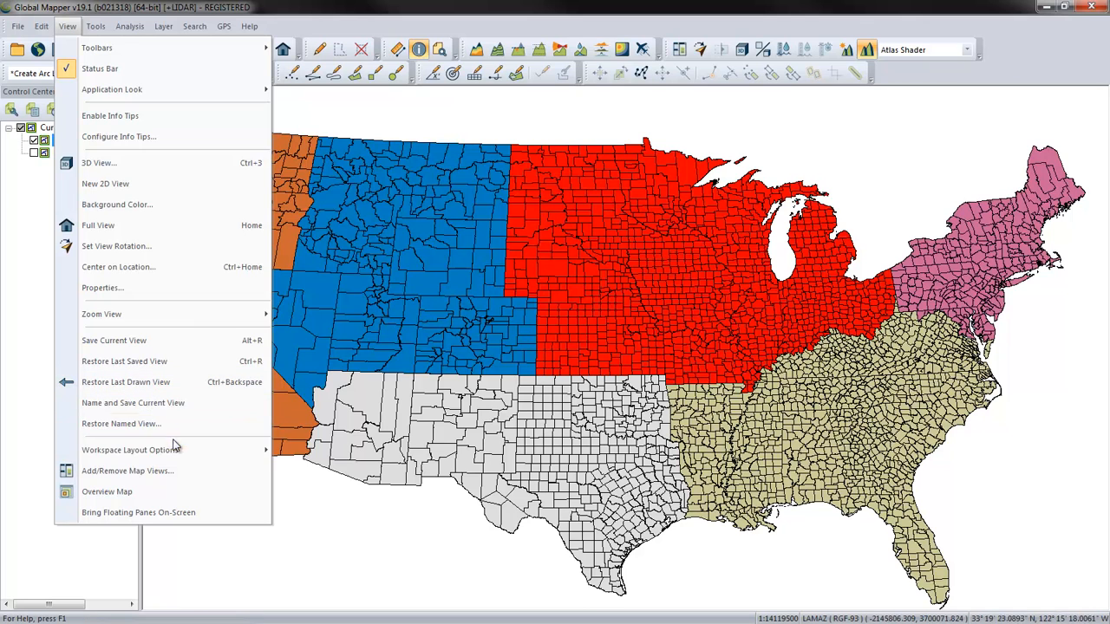
mouse_move(176, 450)
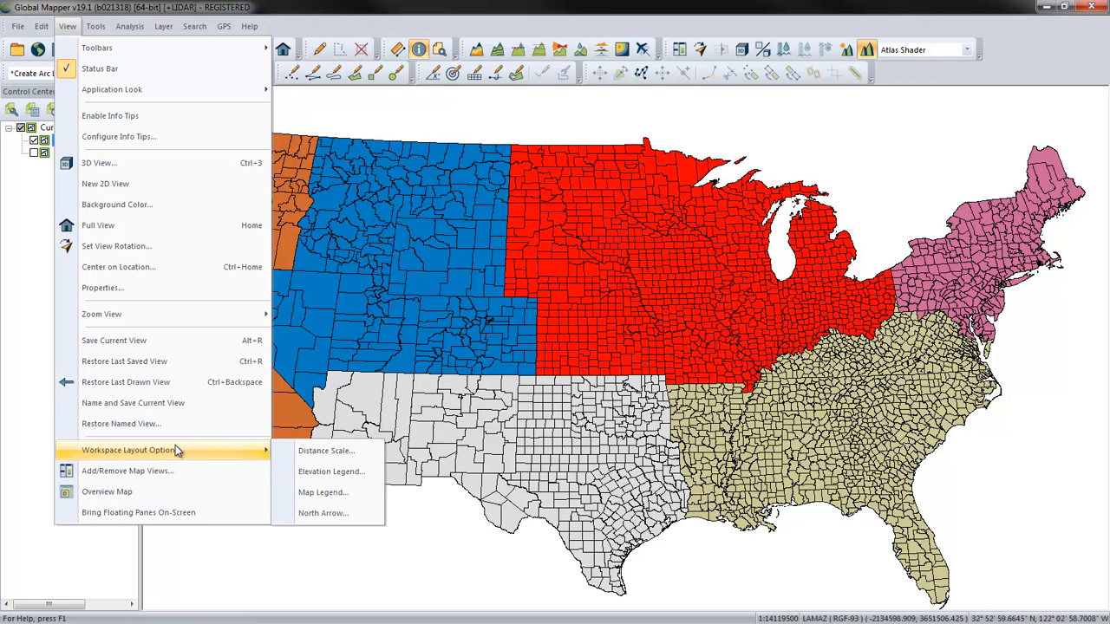
left_click(327, 492)
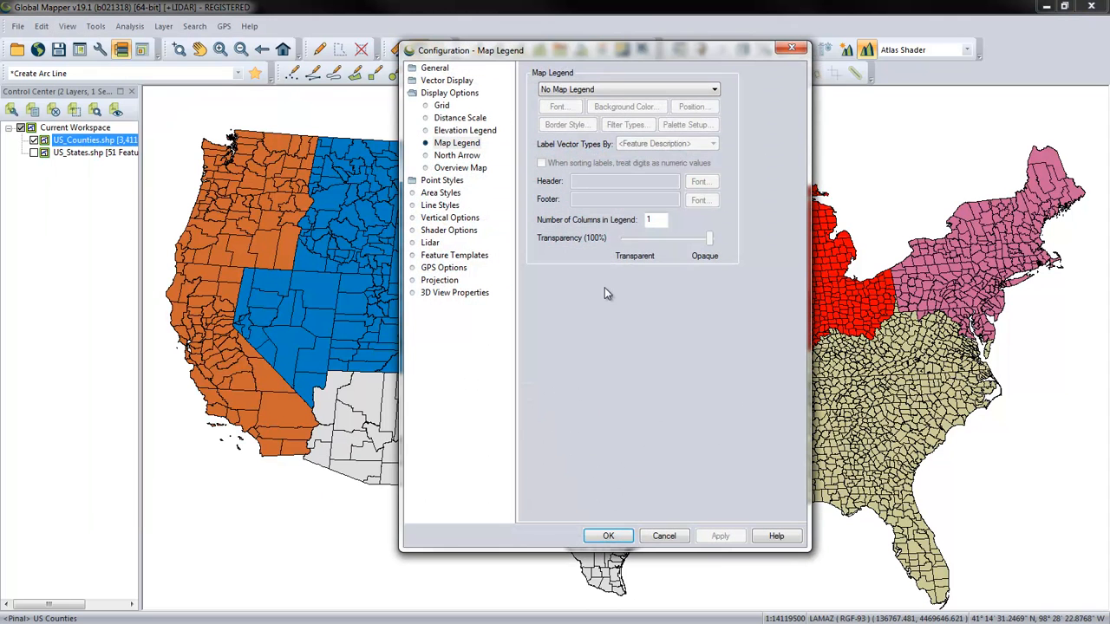
left_click(623, 92)
left_click(617, 111)
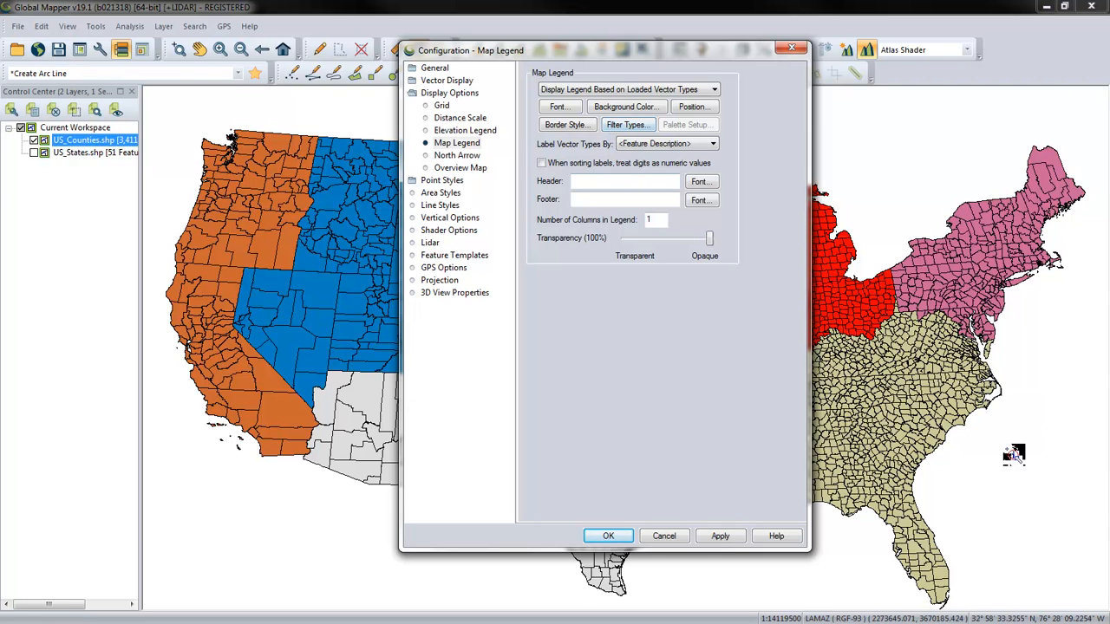
key("ctrl")
key("ctrl")
key("ctrl")
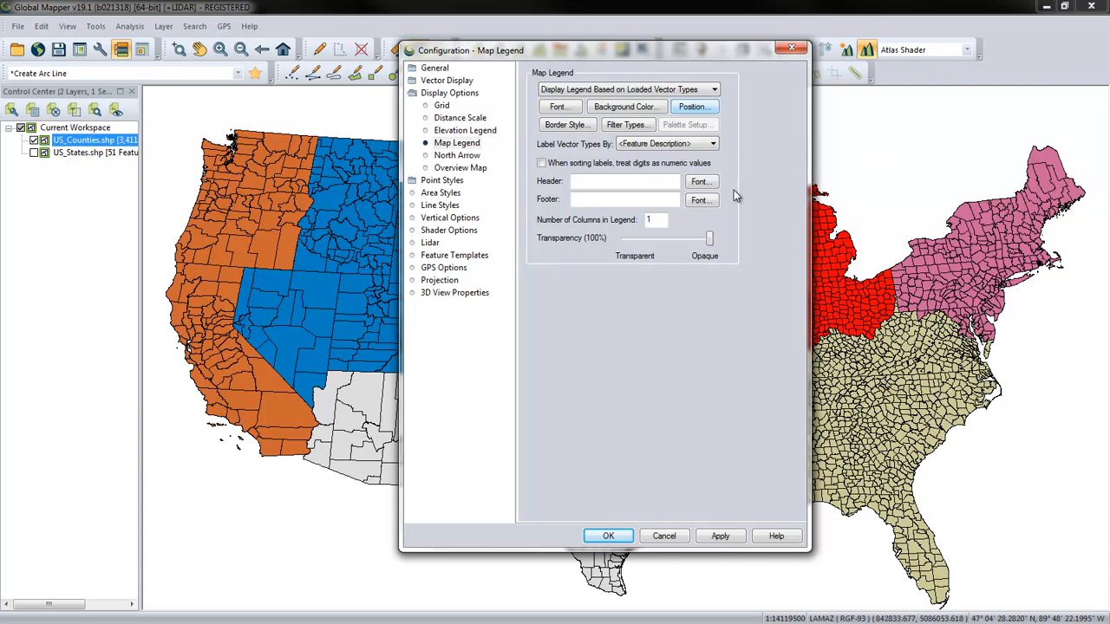
left_click(609, 537)
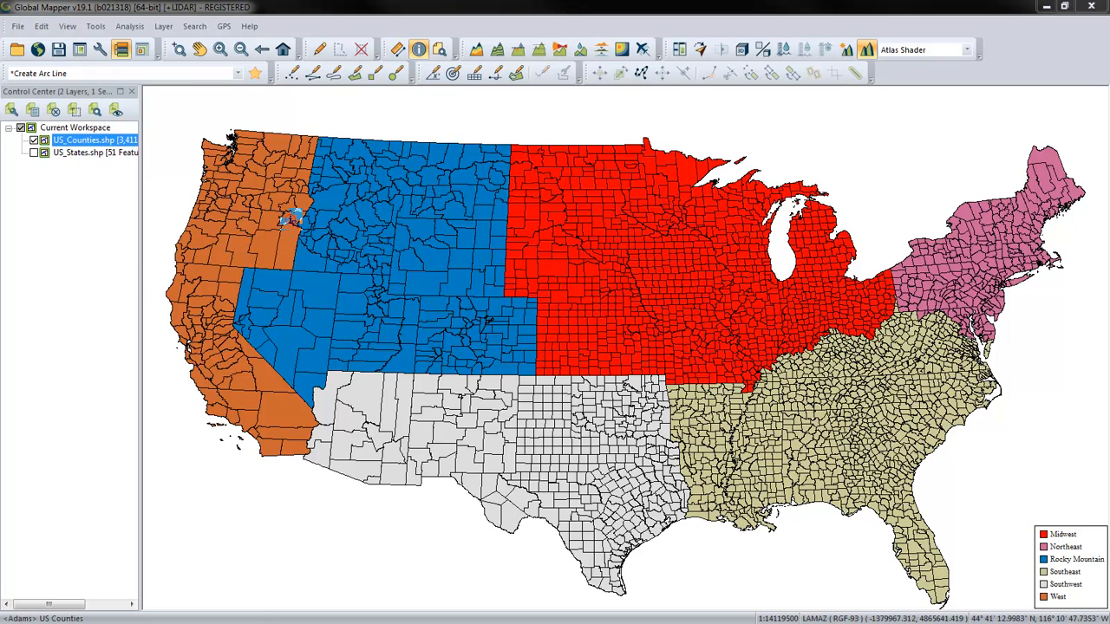
Step: Save the workspace on the desktop as a new Global Mapper workspace file named Counties
left_click(19, 26)
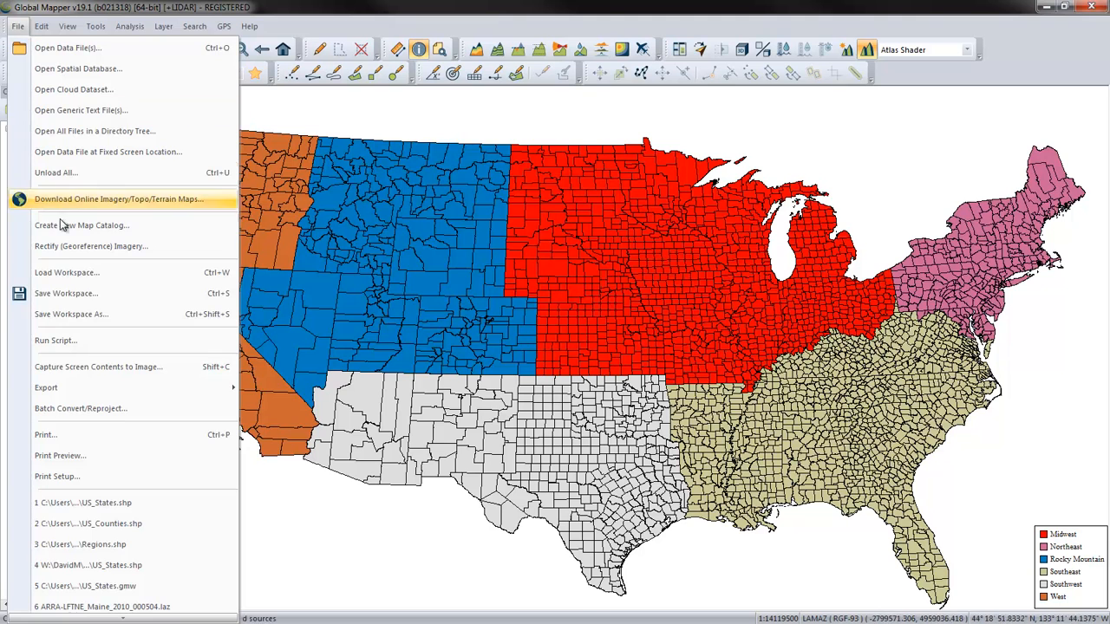
left_click(89, 310)
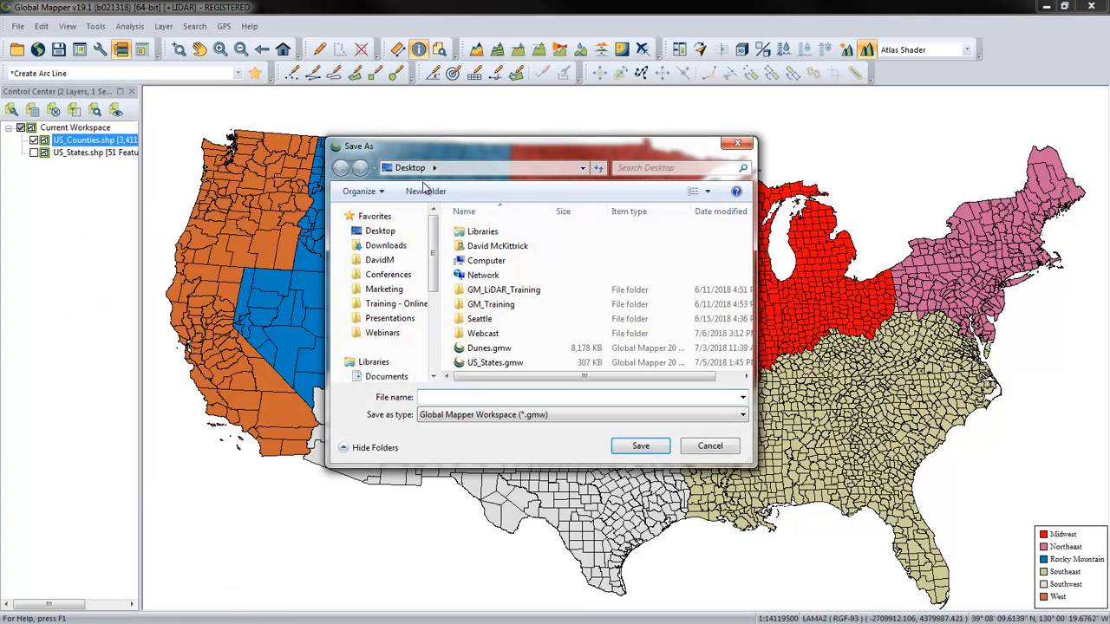
type("Counties")
left_click(656, 448)
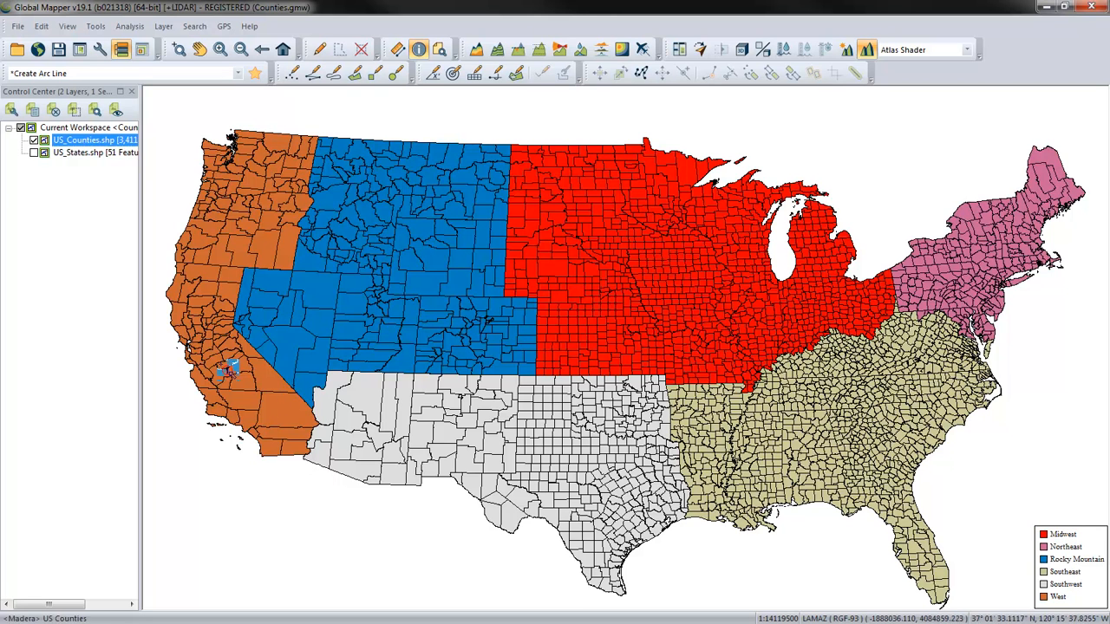
Step: Delete all region values, from Midwest to West, from the area styling list of the US_Counties.shp layer
double_click(118, 142)
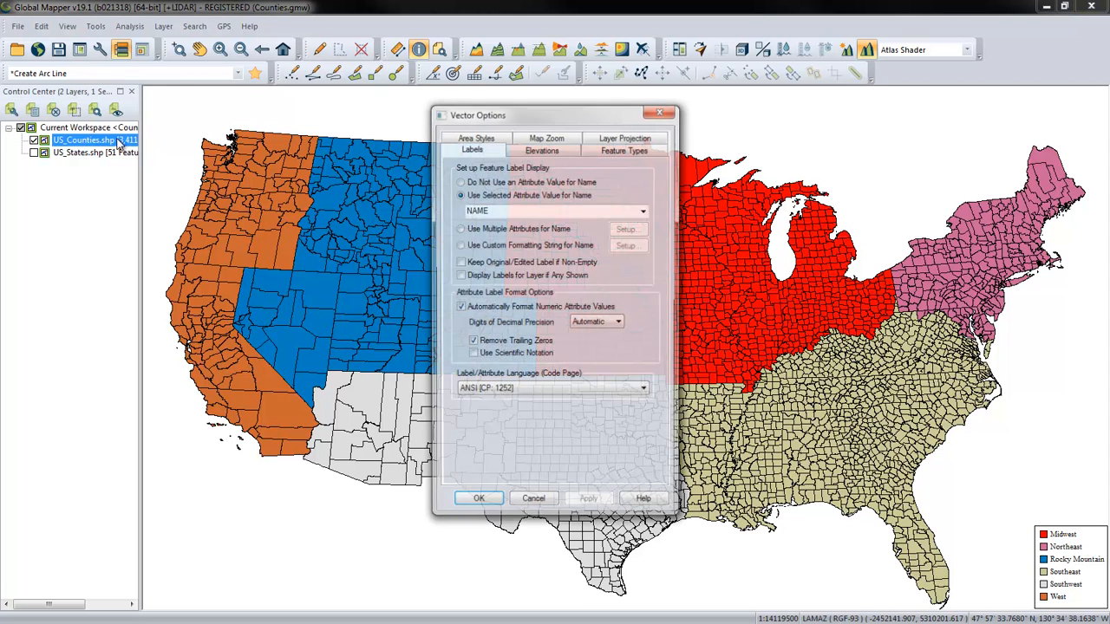
left_click(468, 139)
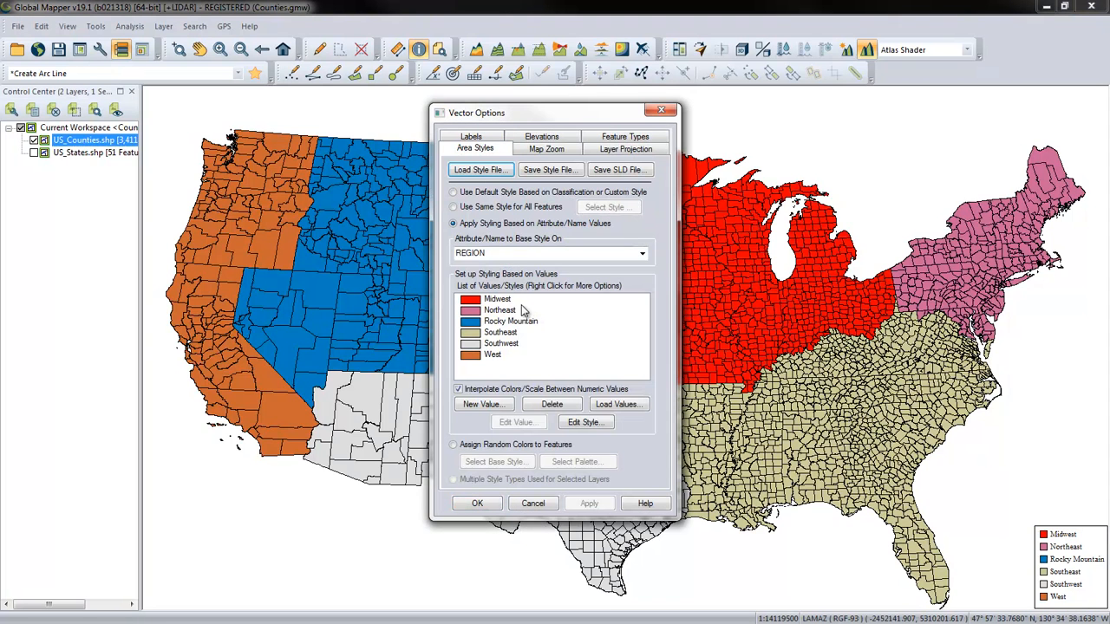
left_click(501, 299)
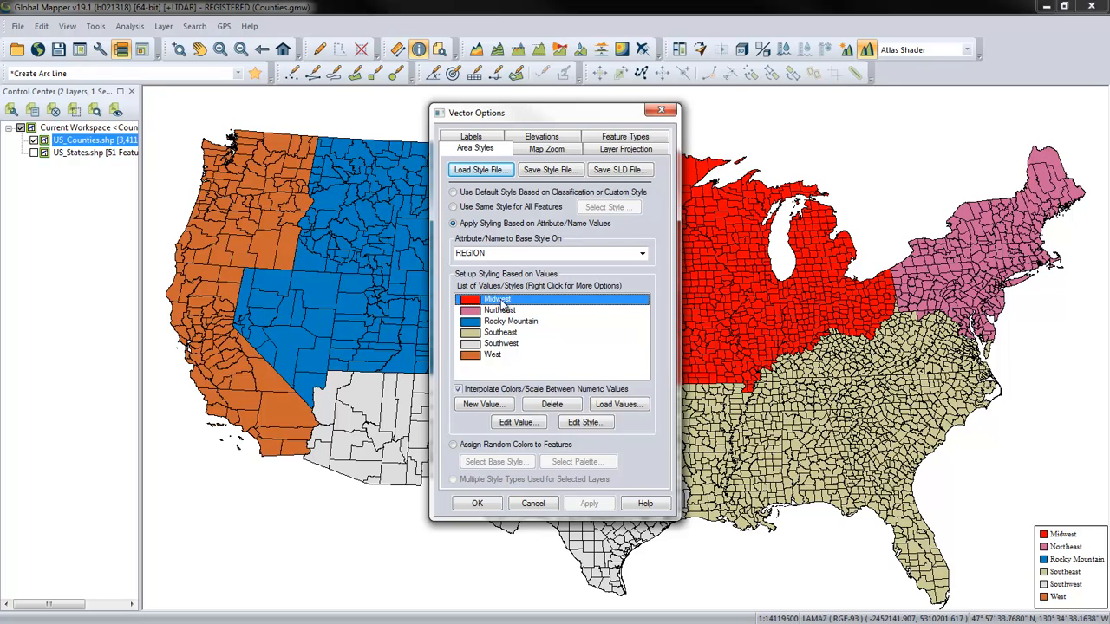
left_click(508, 356, "shift")
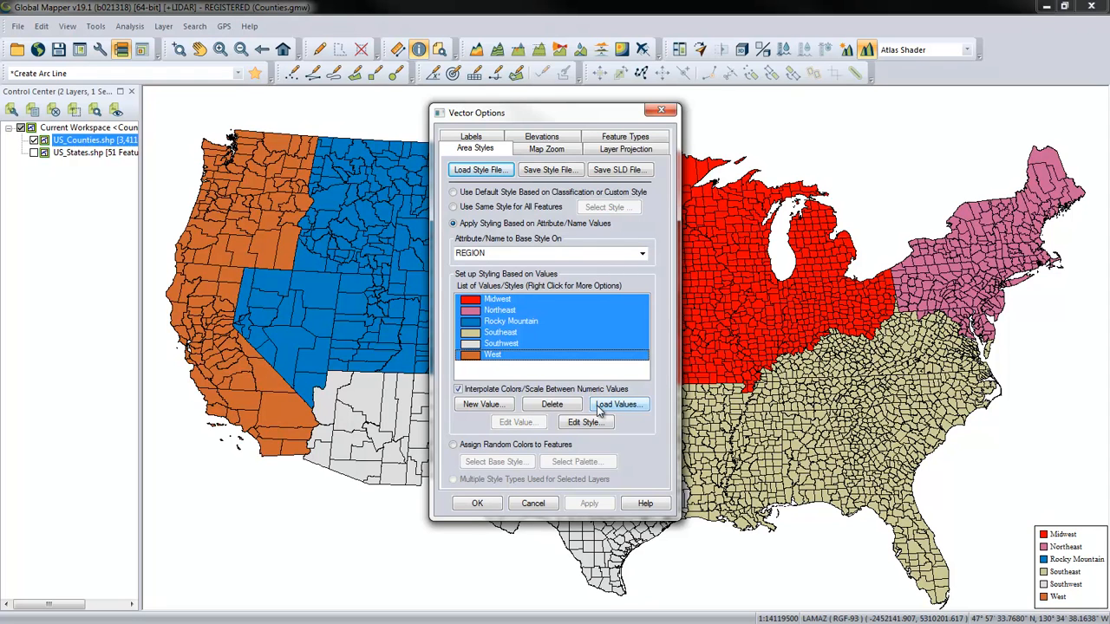
left_click(553, 406)
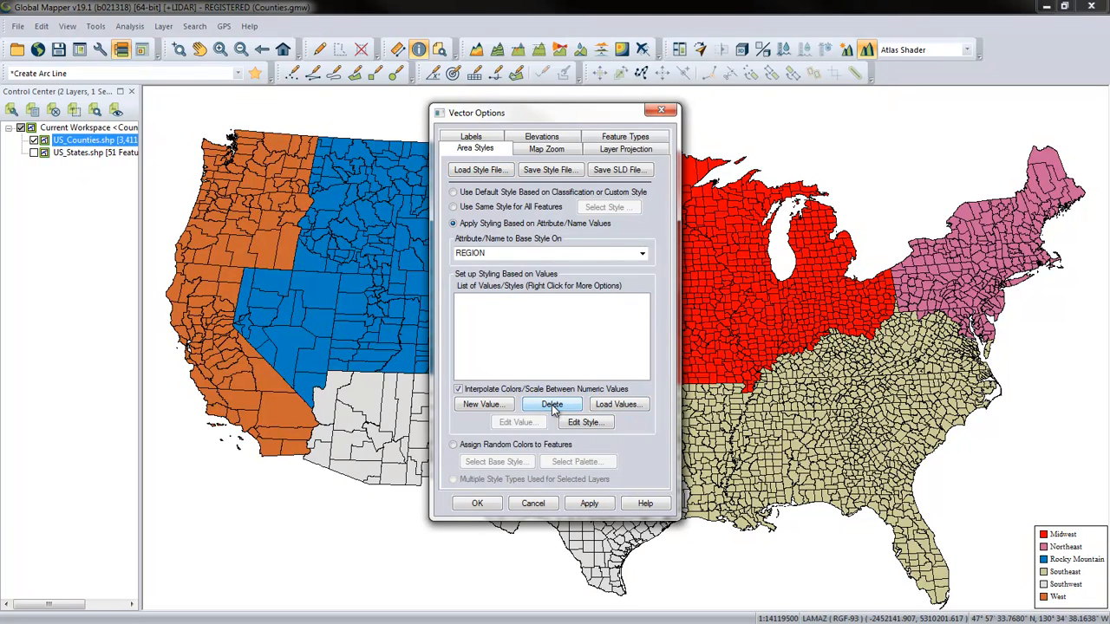
Step: Base the area styling on POP_DENS and load its values with a fully opaque red base style, blending colors between minimum and maximum
left_click(641, 253)
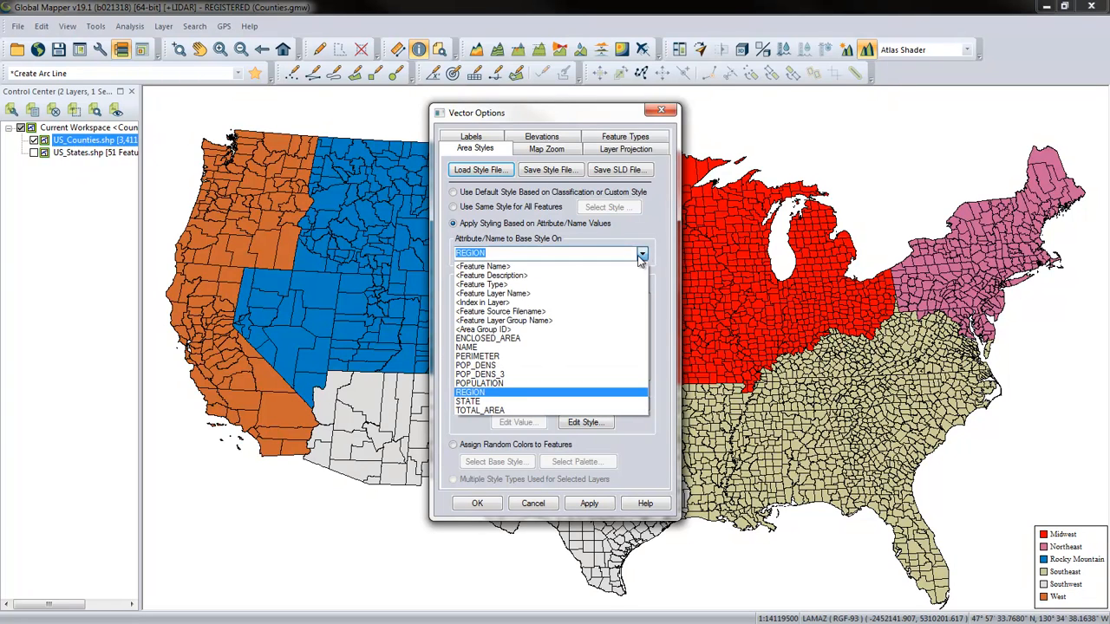
left_click(588, 368)
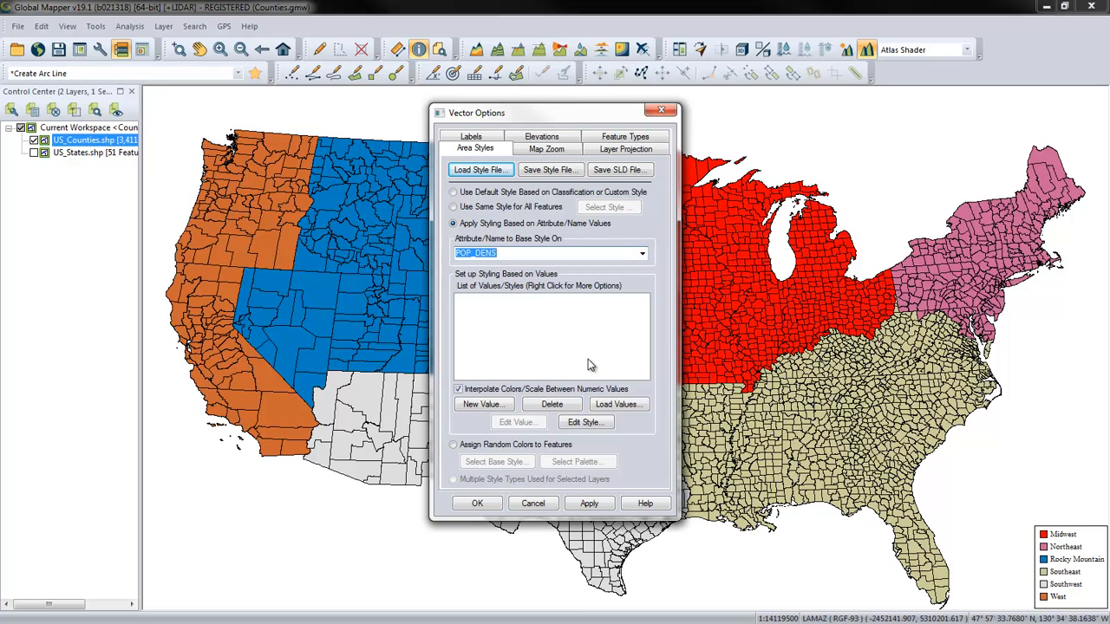
left_click(516, 252)
left_click(619, 406)
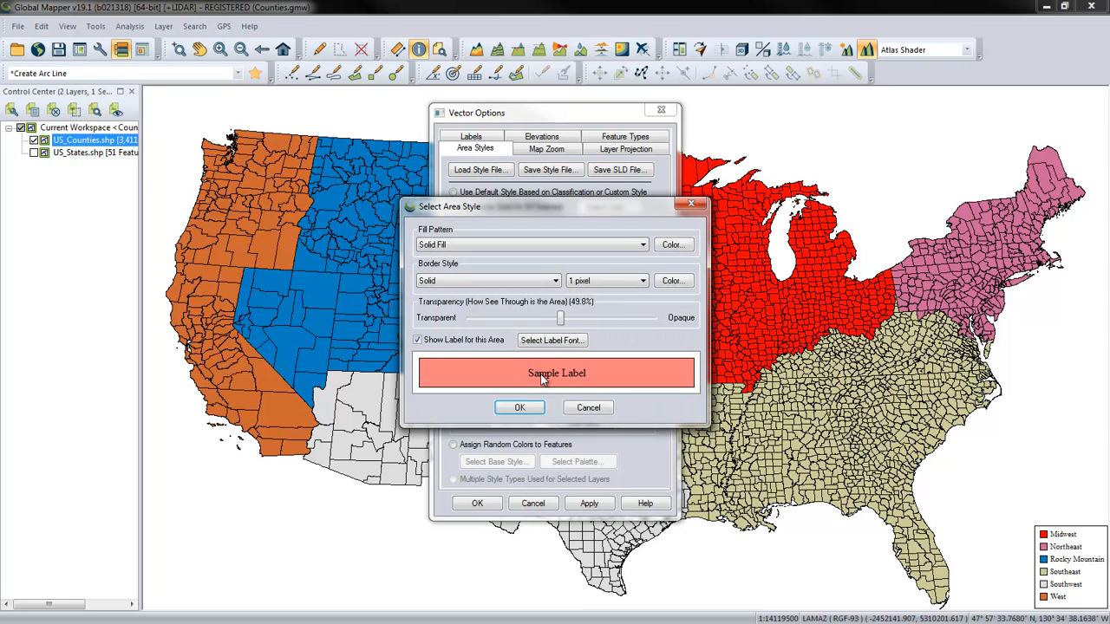
left_click_drag(562, 319, 653, 320)
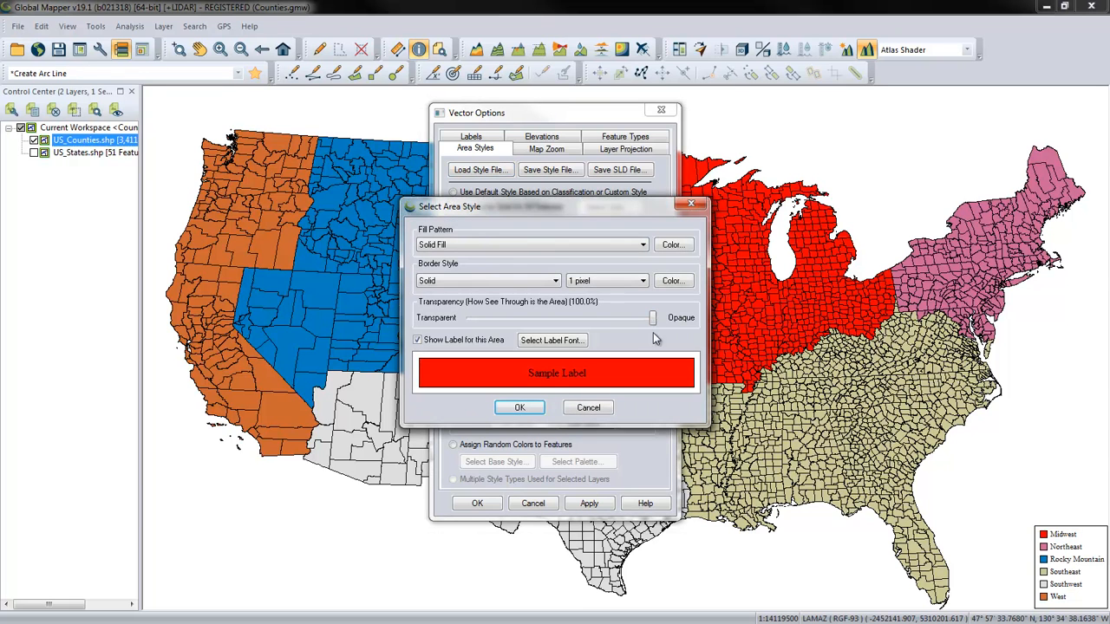
left_click(523, 410)
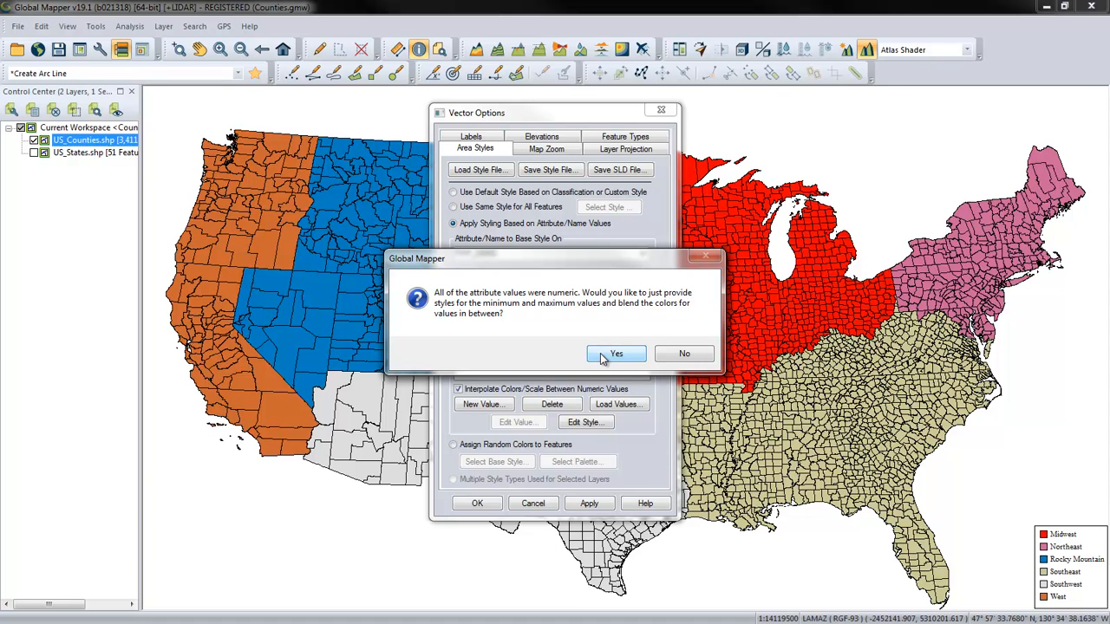
left_click(605, 356)
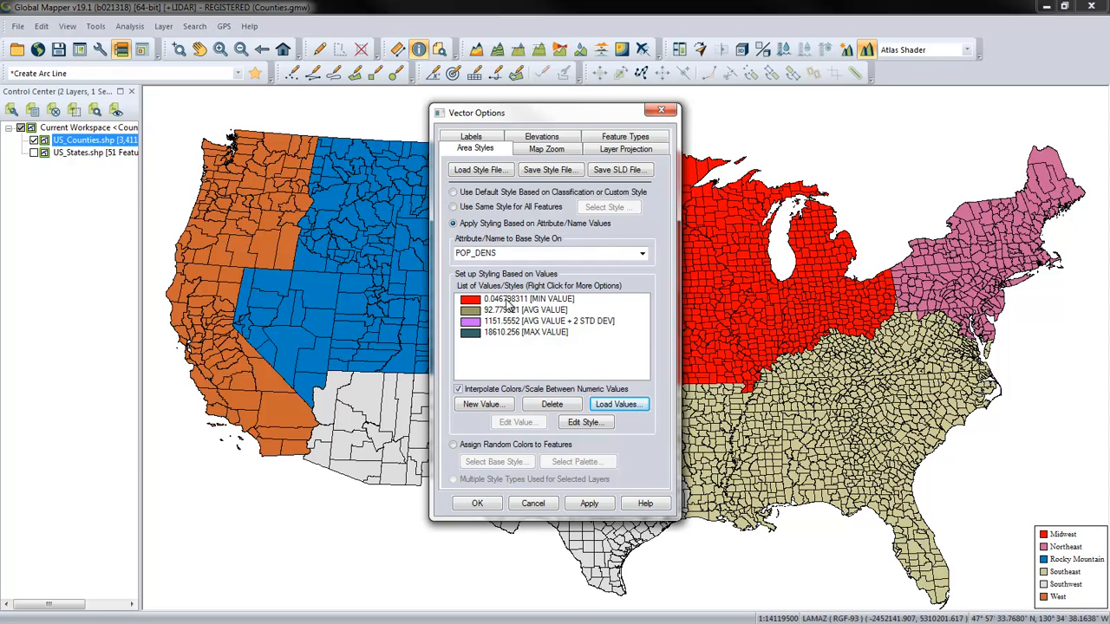
Step: Delete all loaded POP_DENS values, from the minimum to the maximum, from the area styling list
left_click(509, 304)
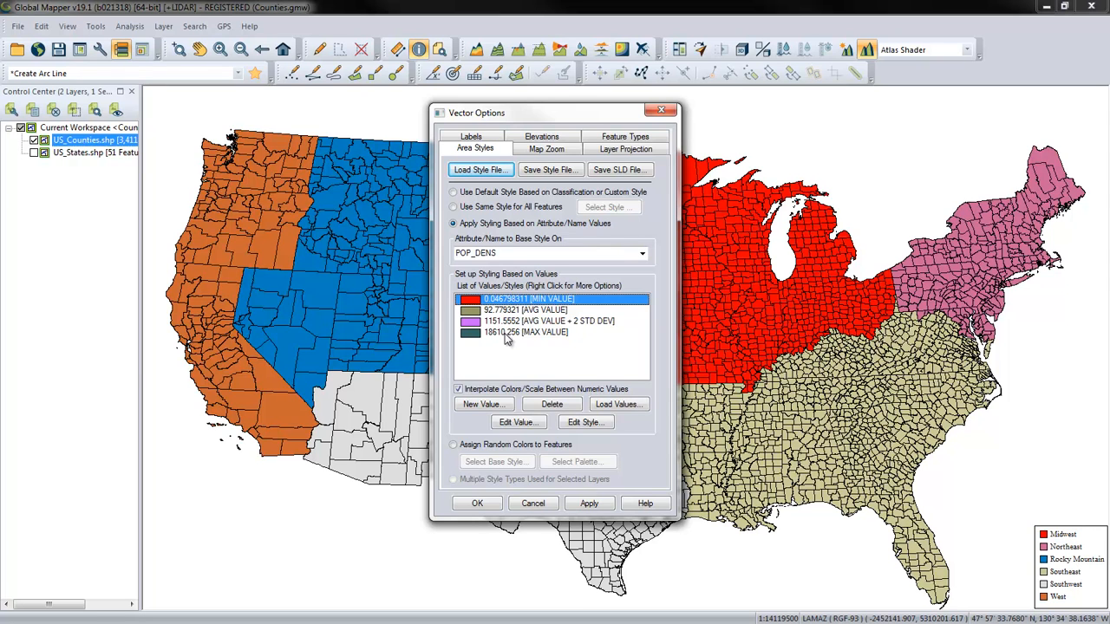
left_click(506, 336, "shift")
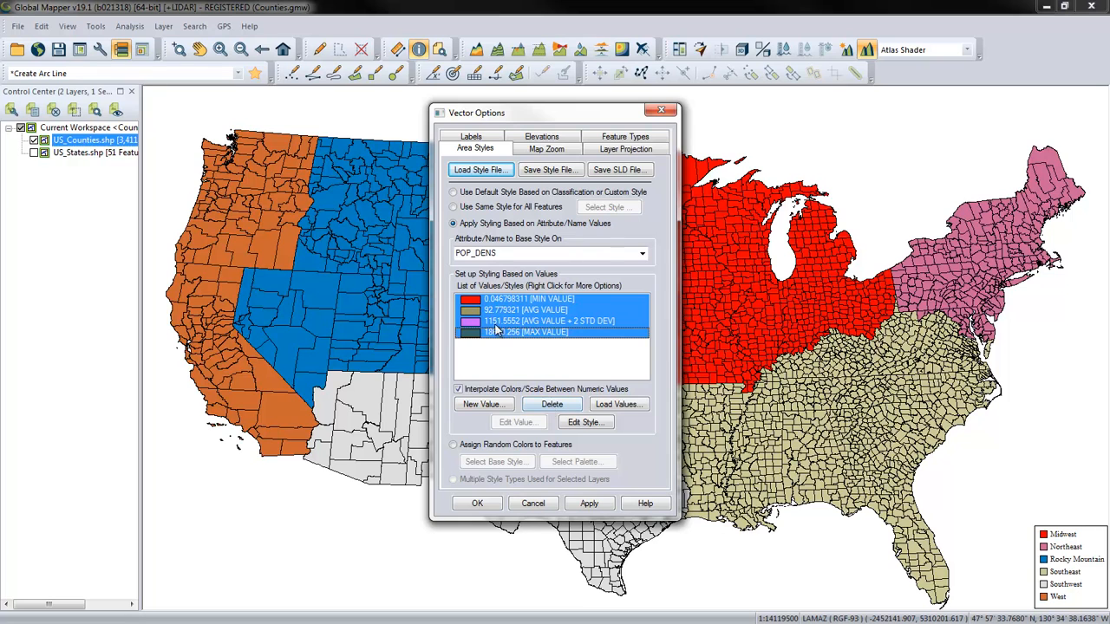
left_click(543, 404)
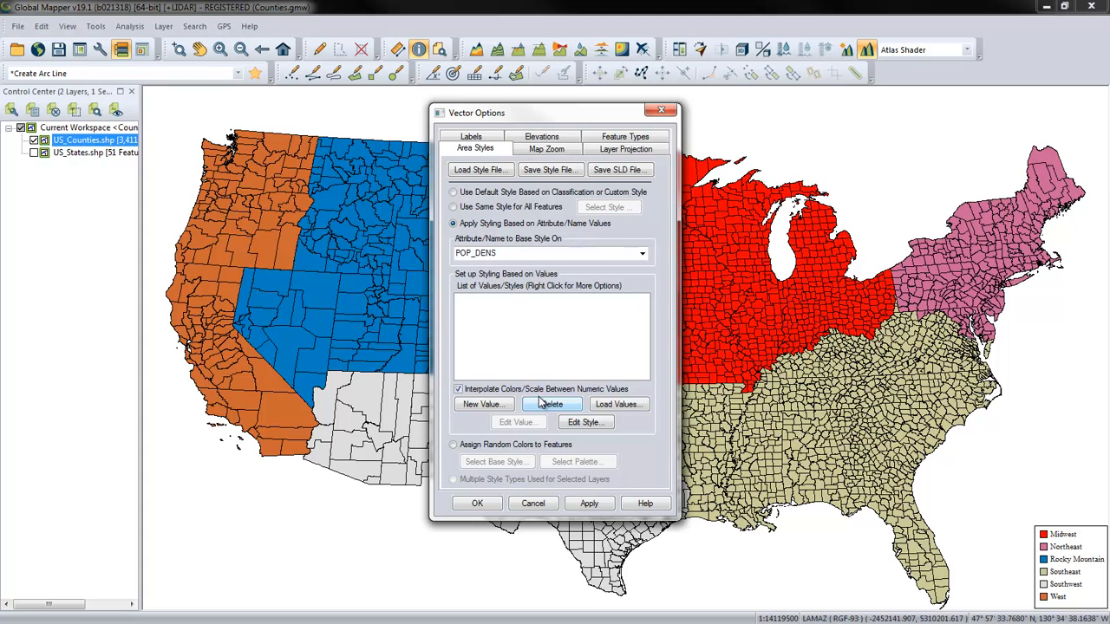
Step: Load the Population Density.gm_layer_style file from the Webcast\US_Counties folder and apply it to the county areas
left_click(483, 170)
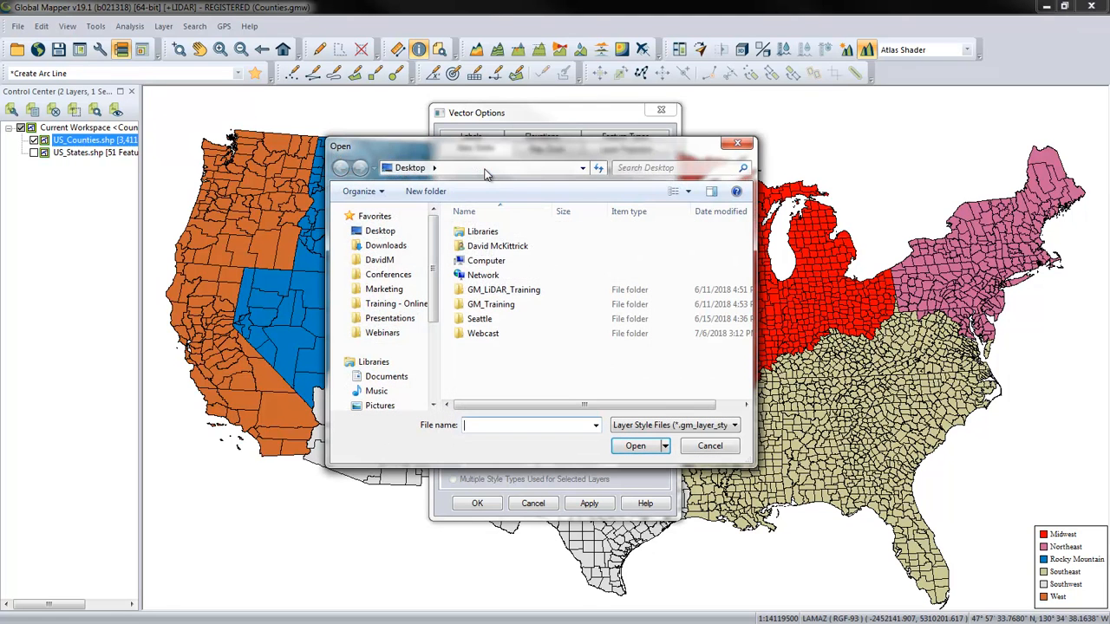
left_click(490, 336)
double_click(490, 336)
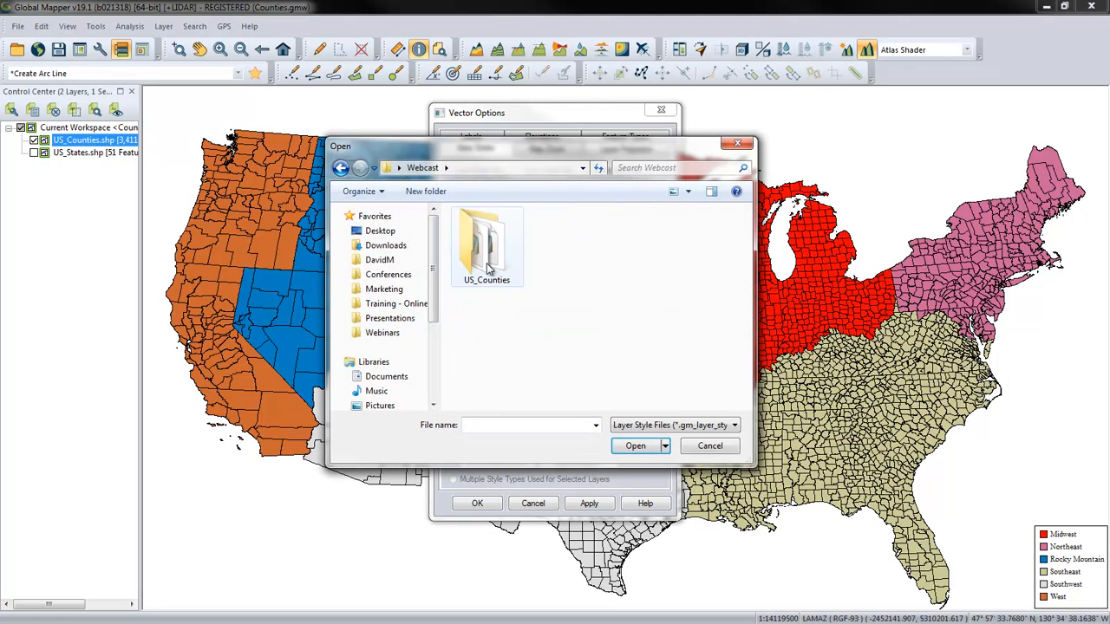
double_click(486, 260)
left_click(538, 247)
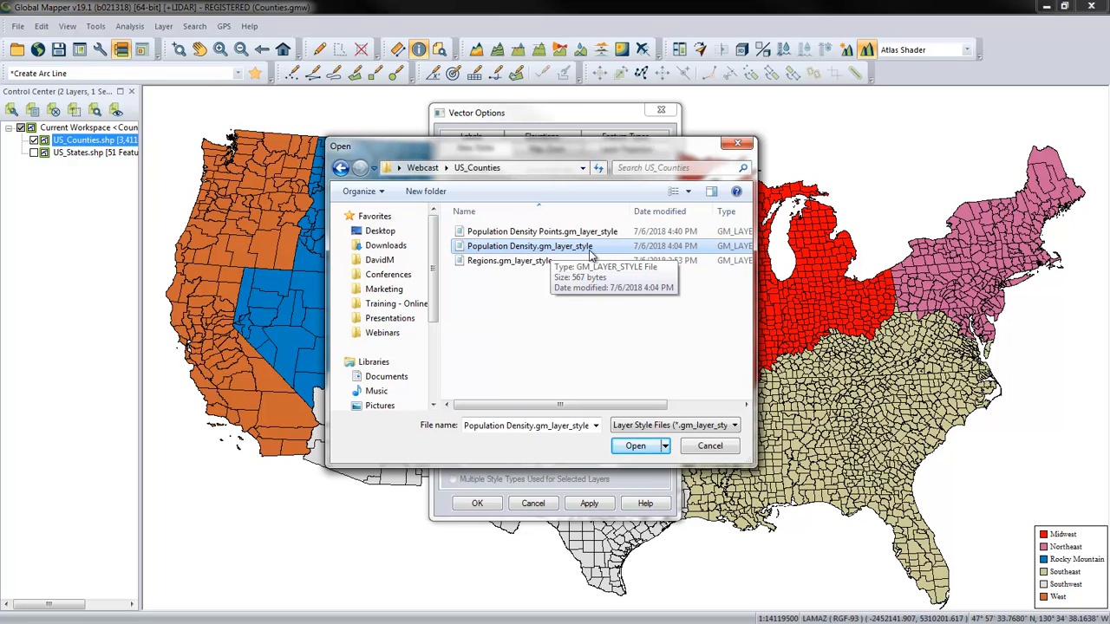
left_click(630, 448)
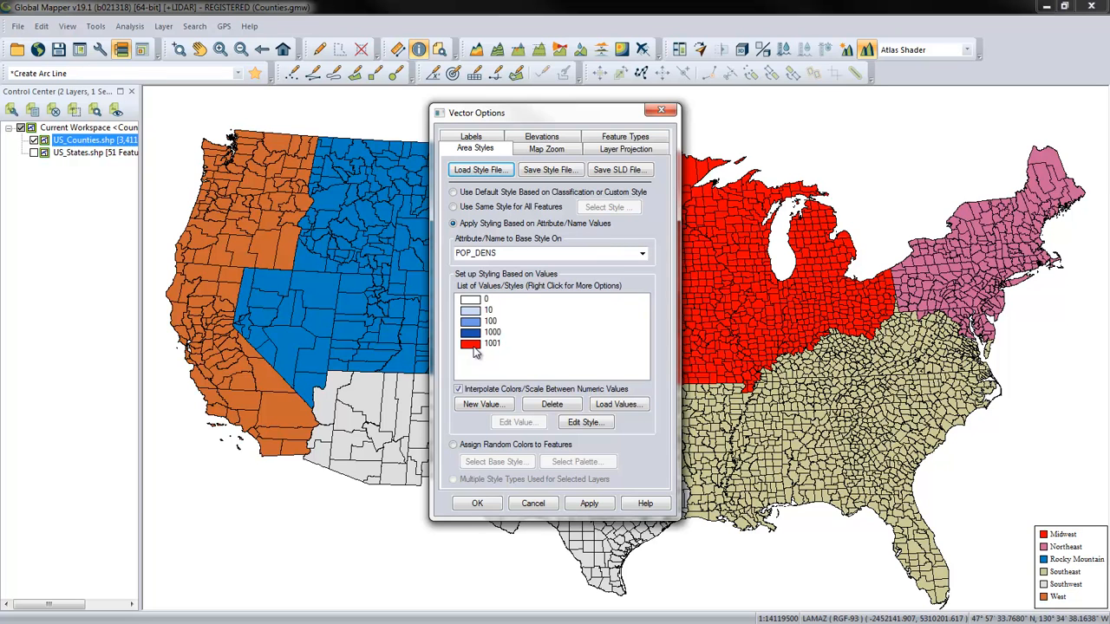
left_click(591, 504)
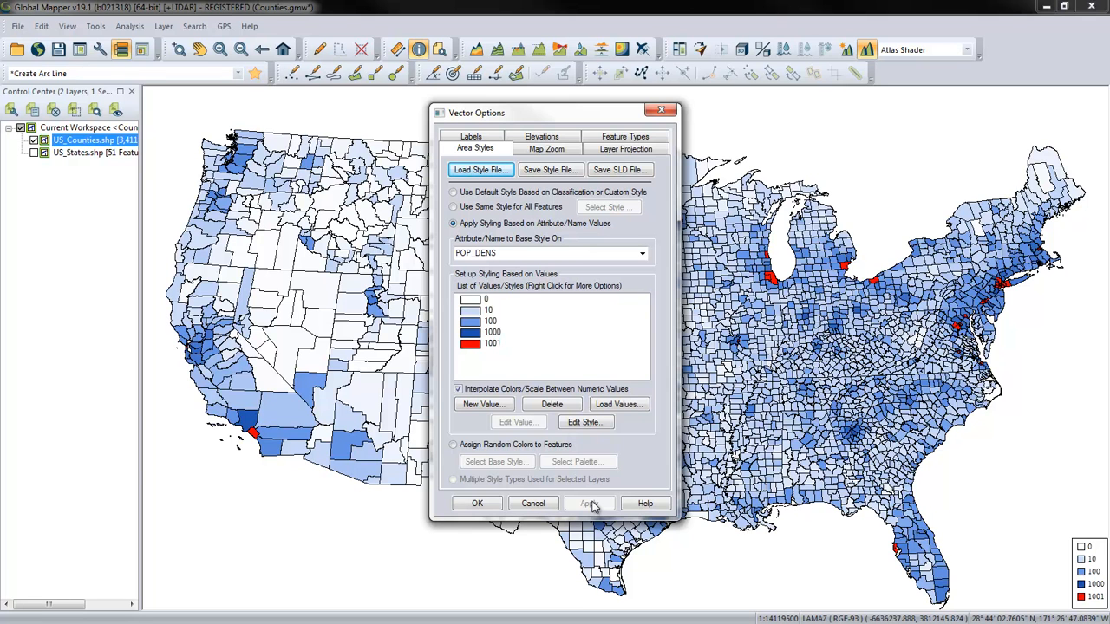
left_click_drag(626, 114, 742, 153)
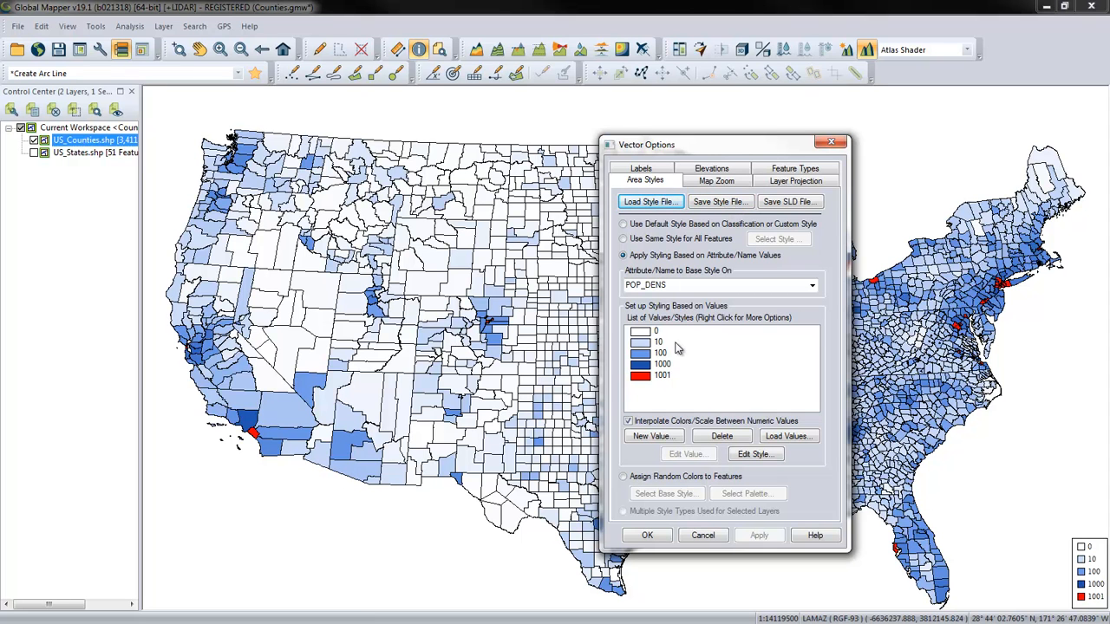
left_click(718, 202)
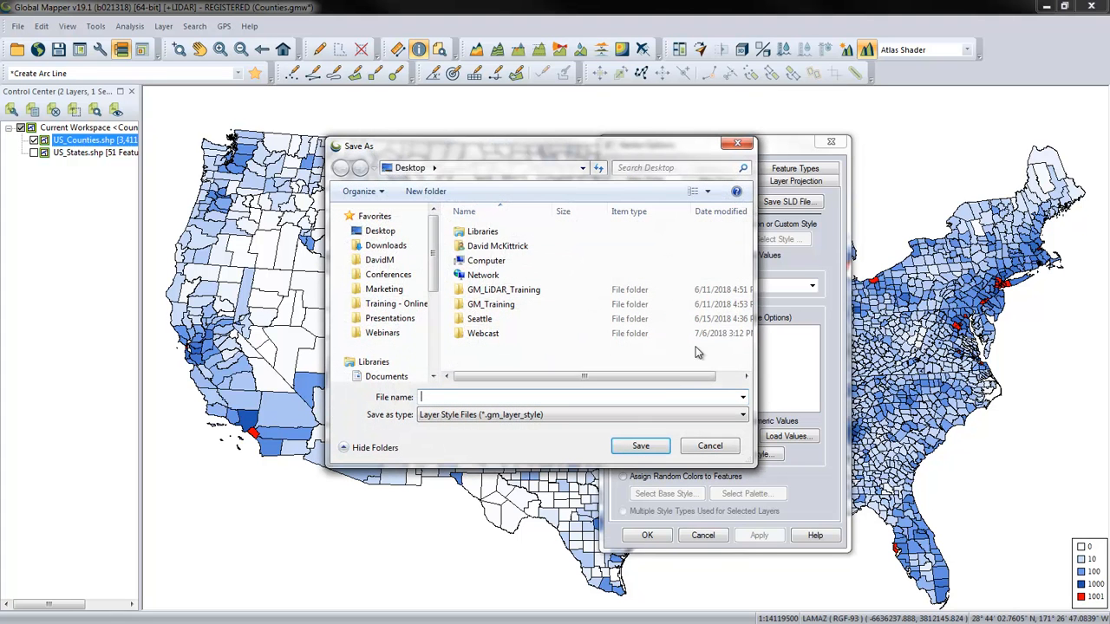
left_click(709, 445)
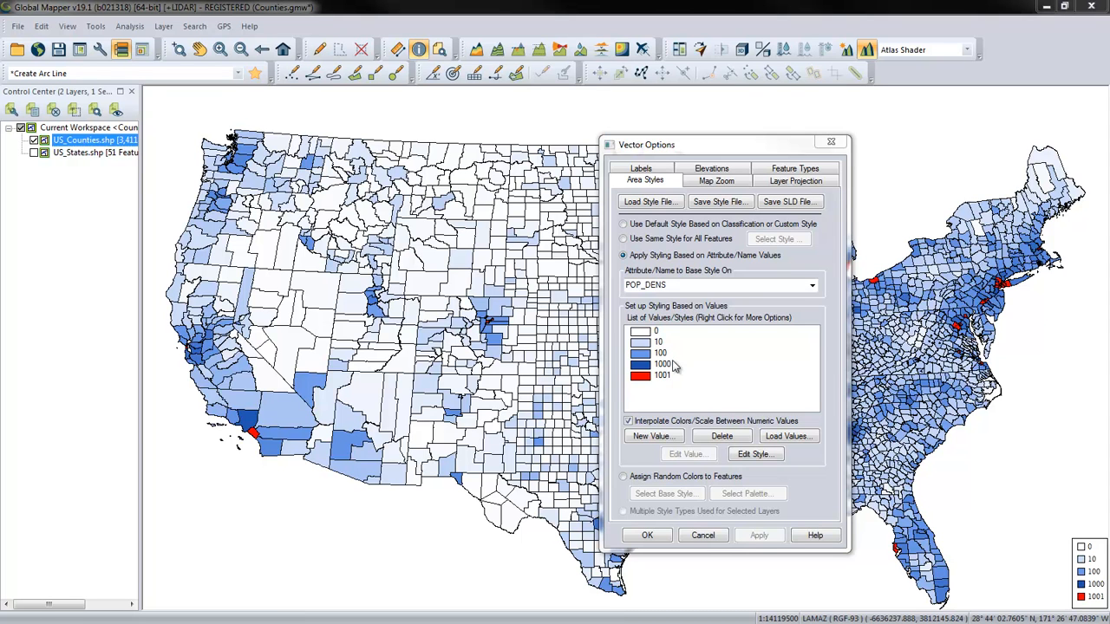
Step: Apply one style to all US_Counties.shp areas, with a solid blue fill of red 102, green 123, blue 225
left_click(625, 240)
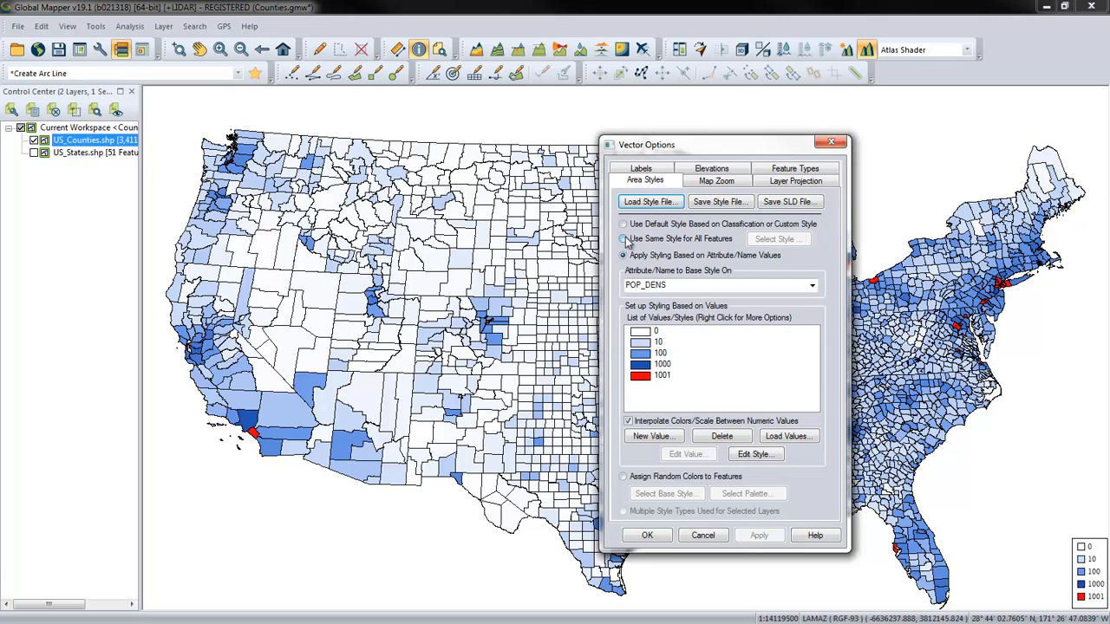
left_click_drag(718, 245, 491, 311)
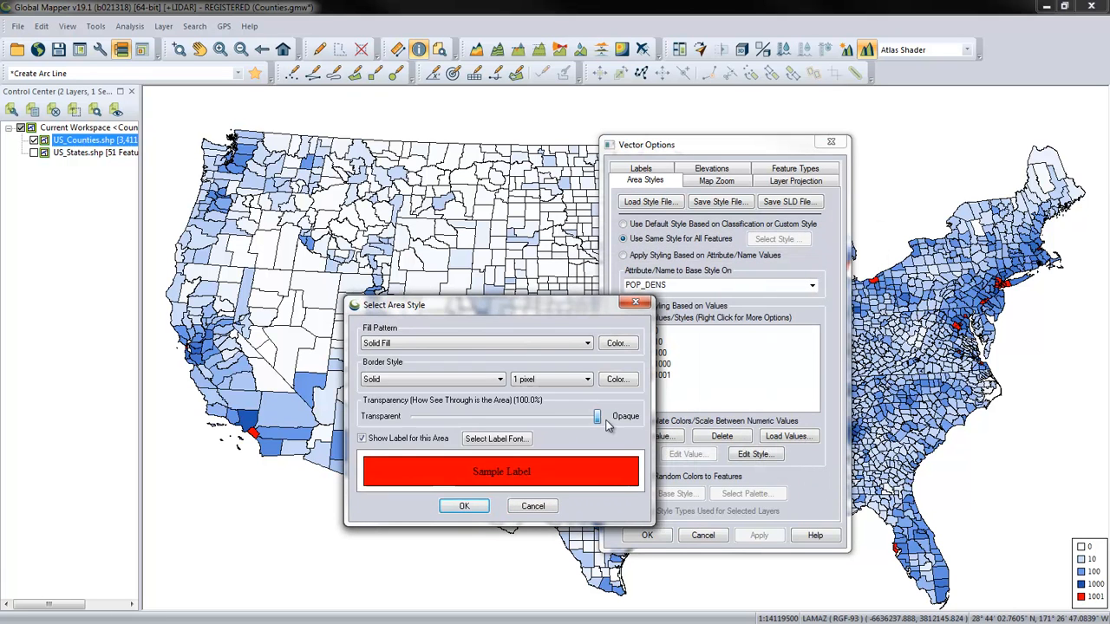
left_click(619, 344)
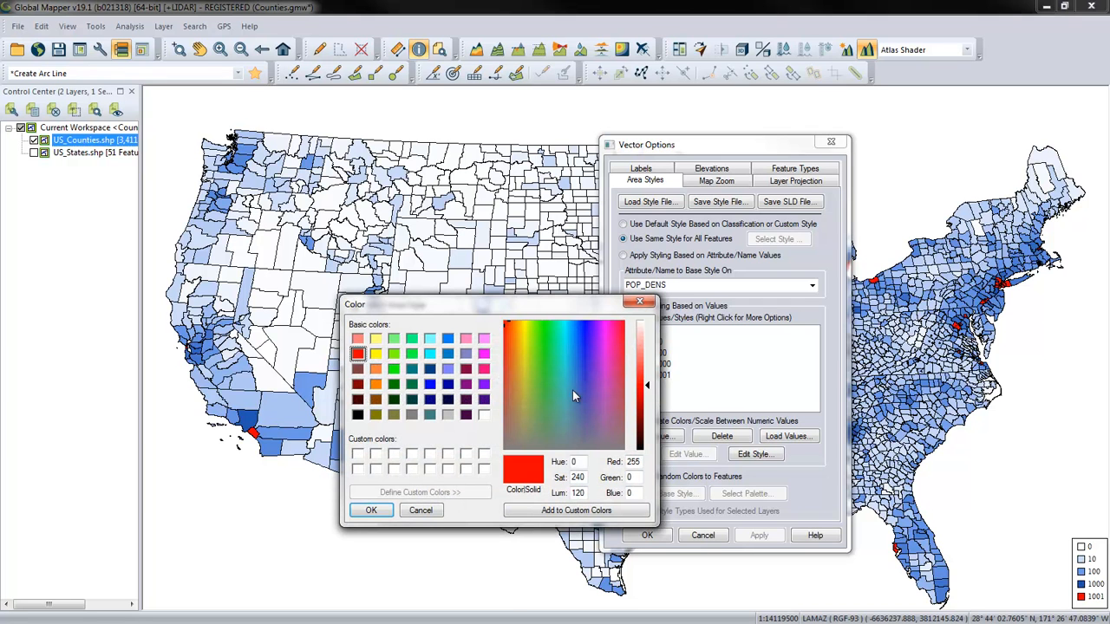
left_click(430, 385)
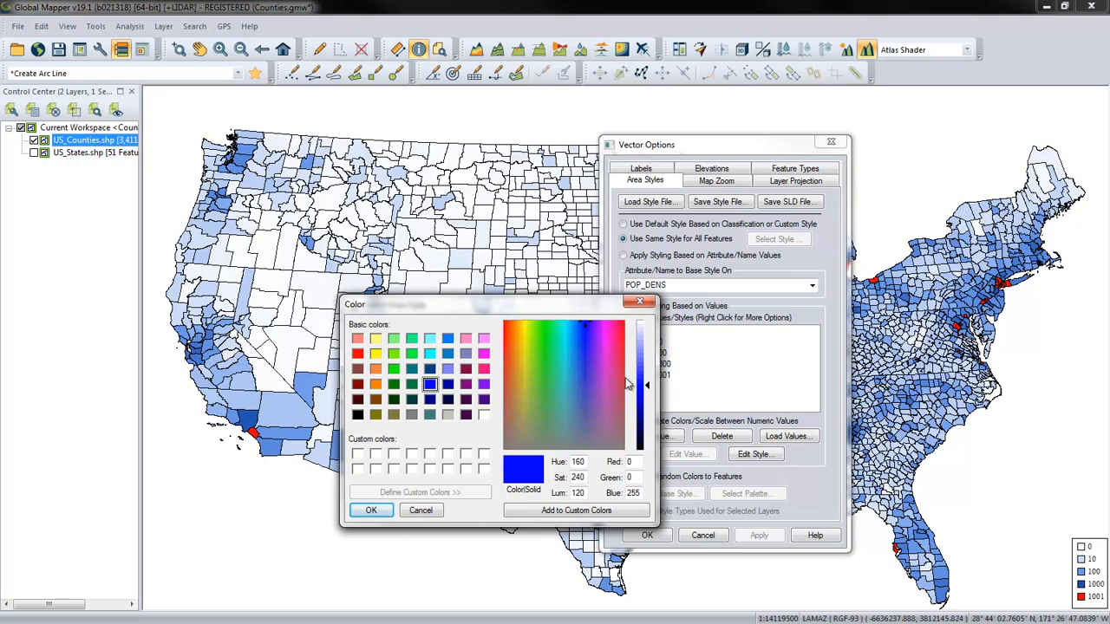
left_click(581, 362)
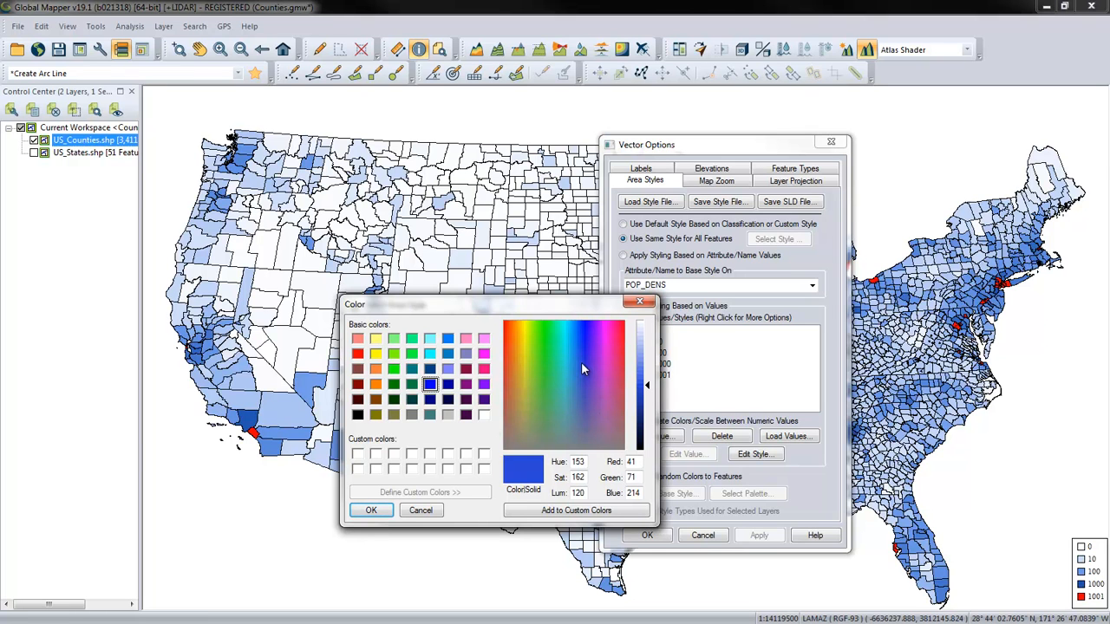
left_click(645, 365)
left_click(646, 369)
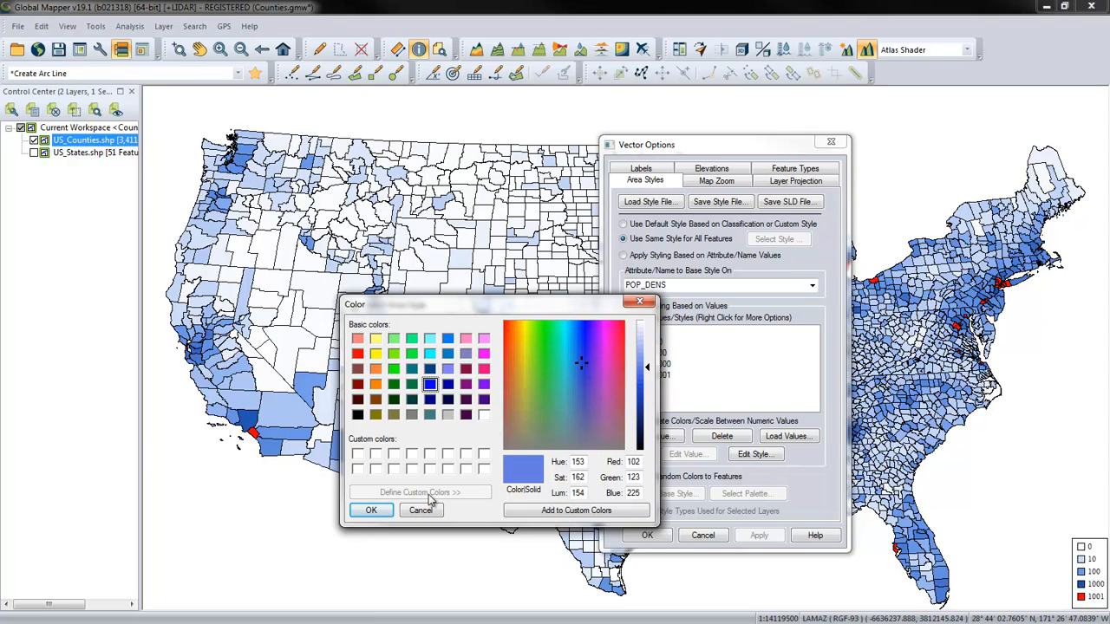
left_click(372, 509)
left_click(466, 508)
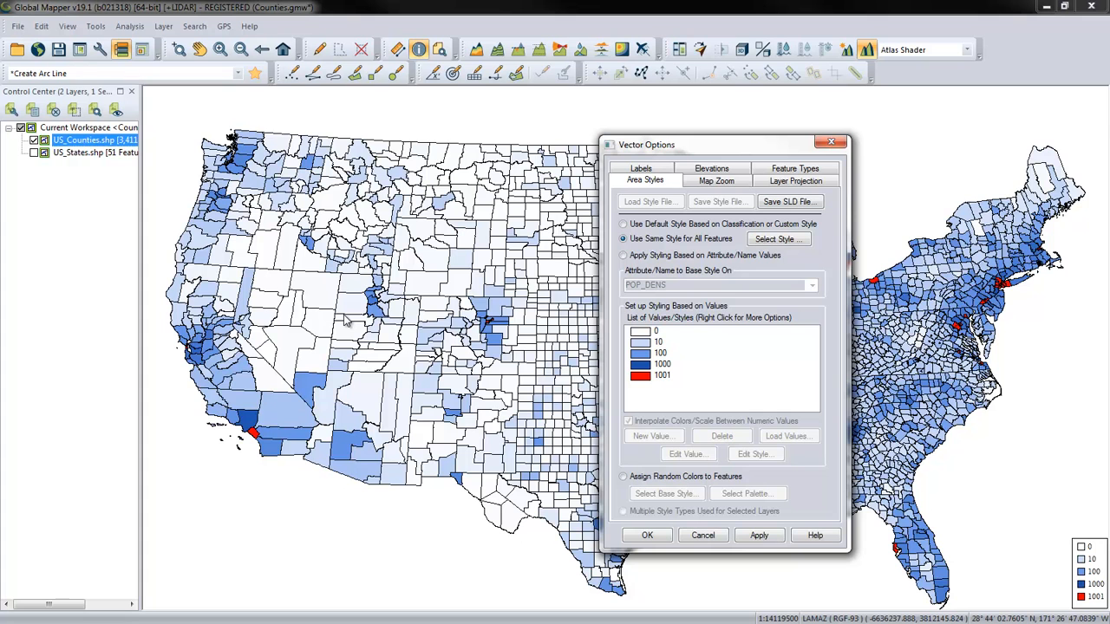
left_click(760, 535)
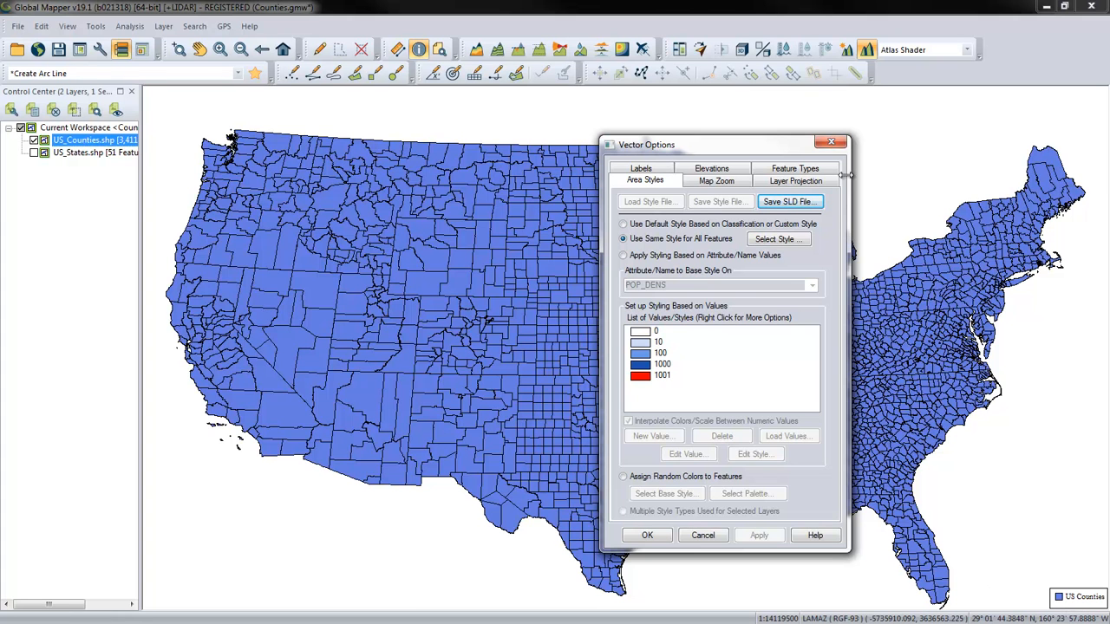
left_click(831, 142)
Step: Turn off the map legend by setting it to No Map Legend
right_click(1080, 598)
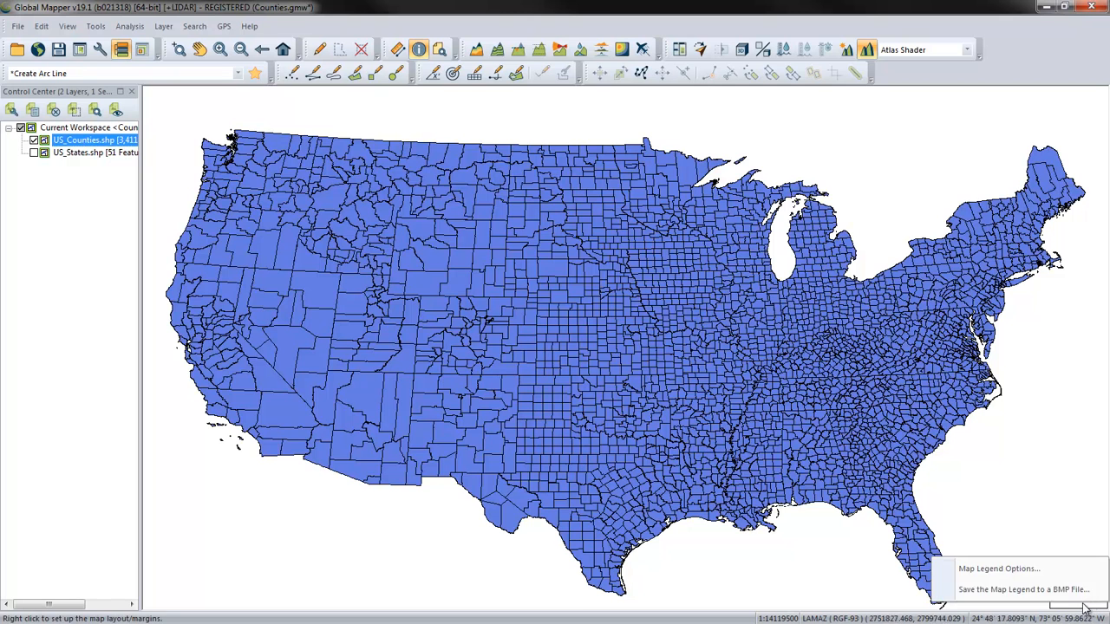
left_click(997, 569)
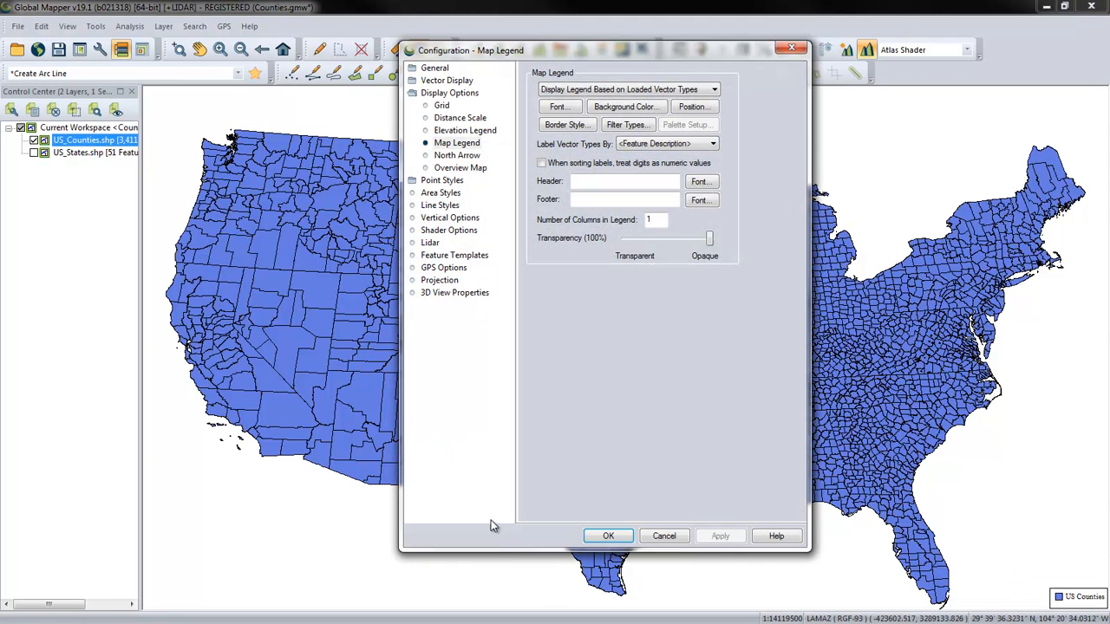
left_click(586, 90)
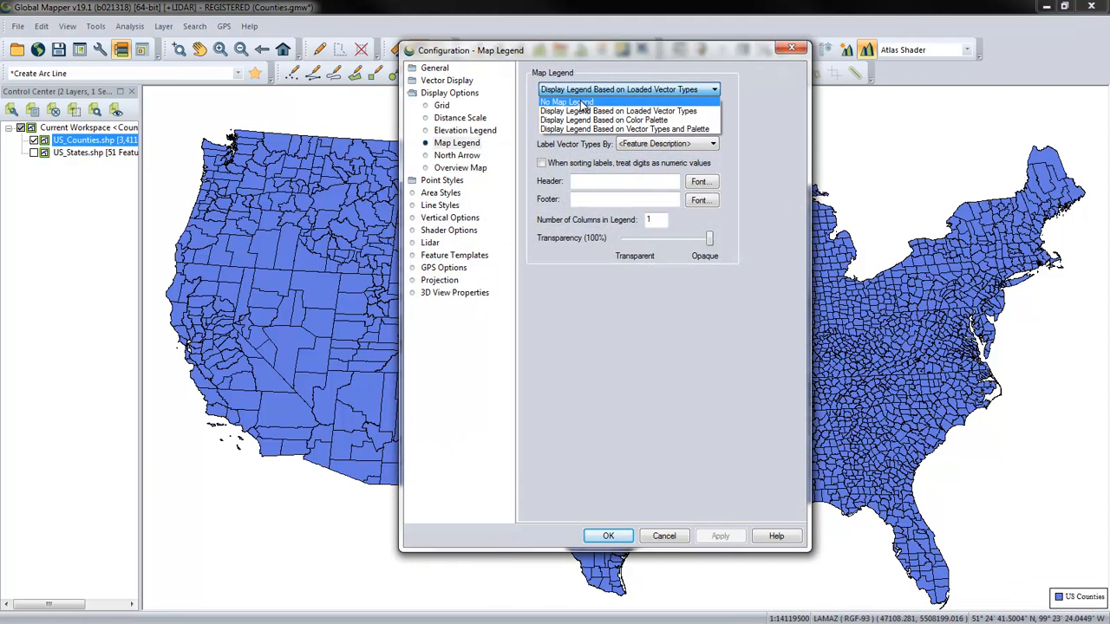
left_click(584, 101)
left_click(609, 536)
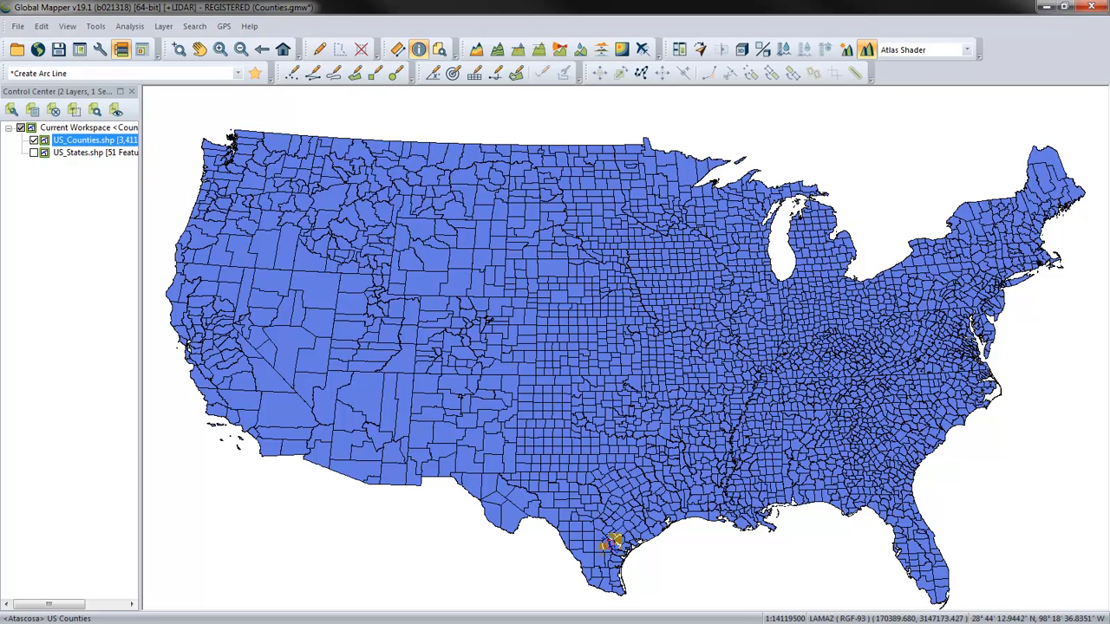
Step: Inspect the attributes of Box Elder county in Utah, in particular its Pop_Dens_3 value
left_click(420, 49)
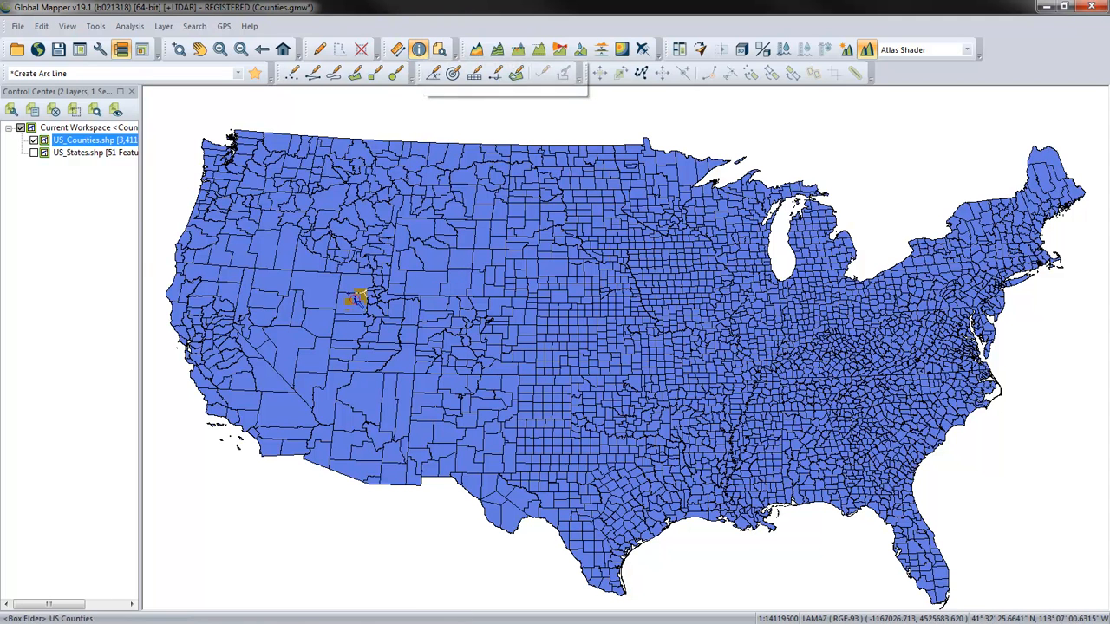
left_click(357, 298)
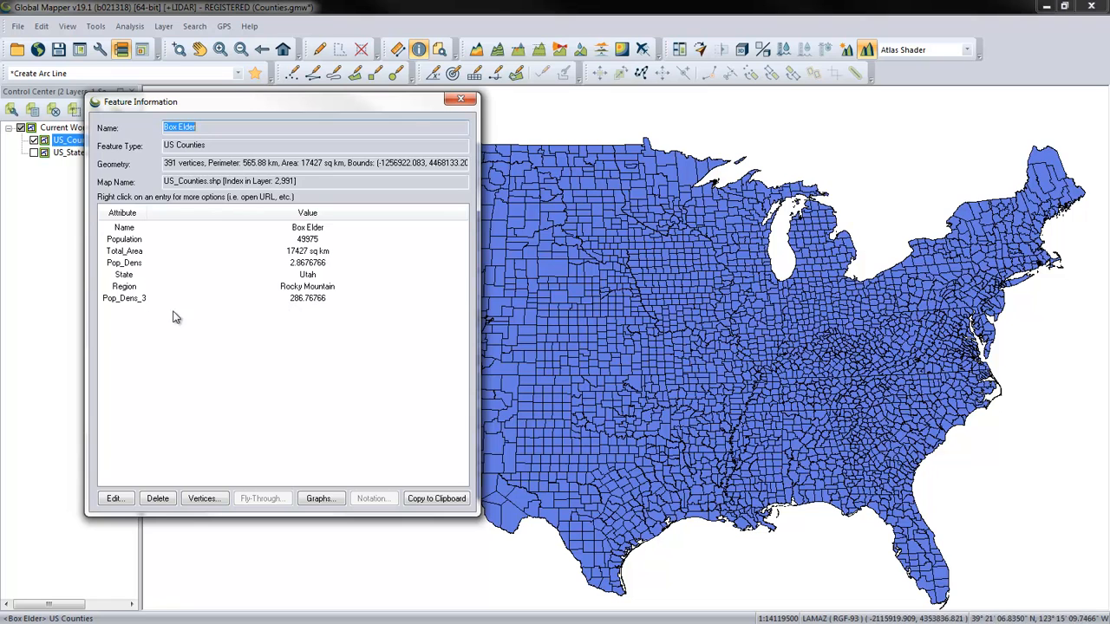
left_click(143, 298)
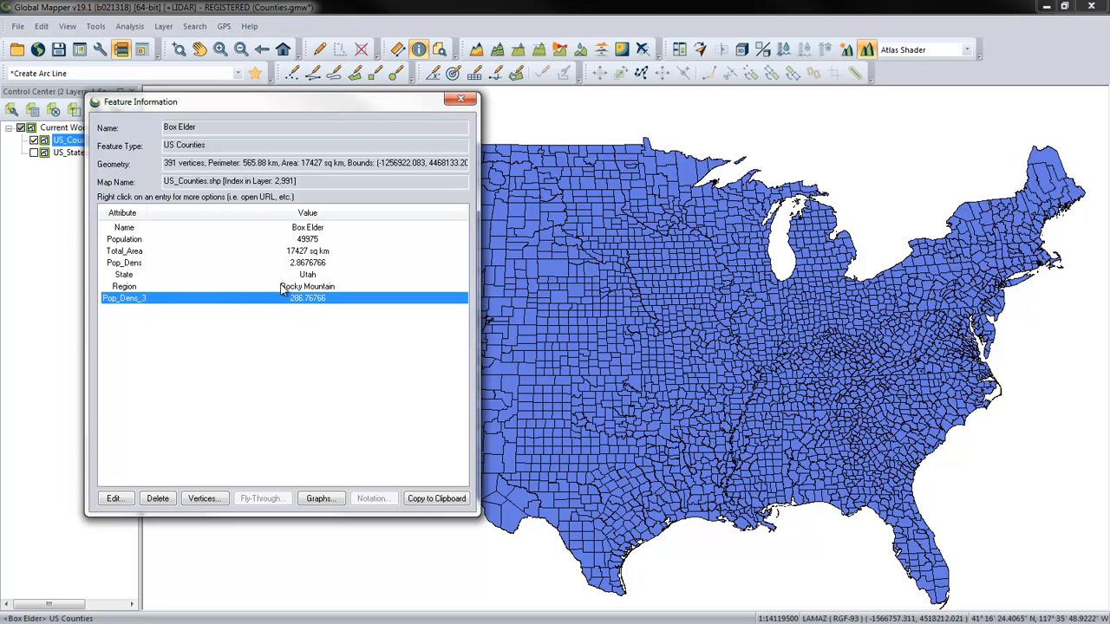
left_click(461, 98)
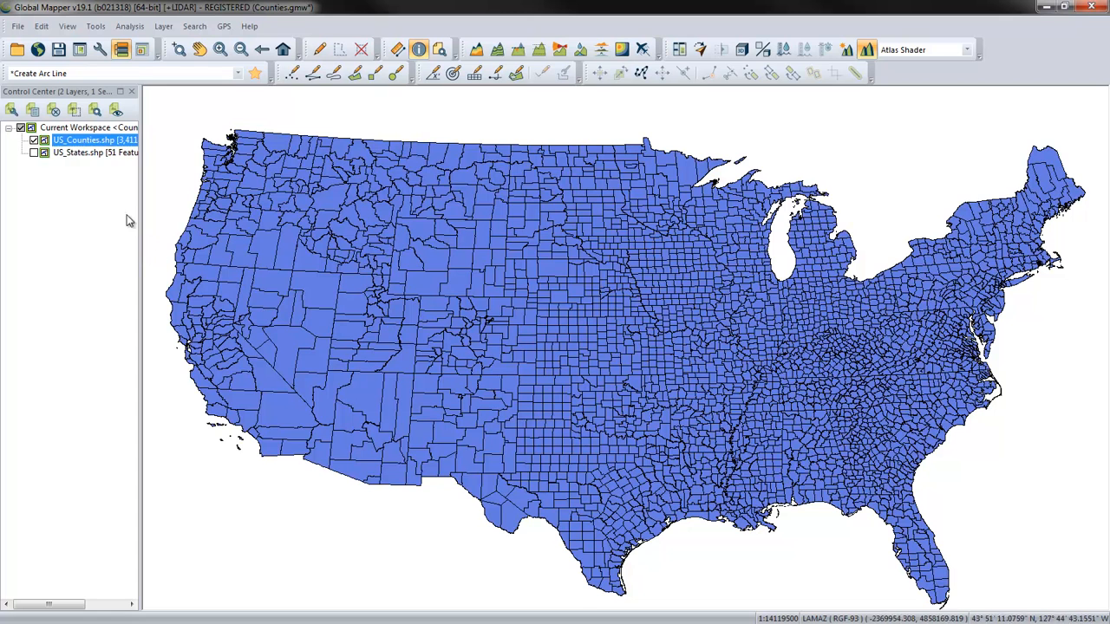
Step: Set the US_Counties.shp layer to take elevations from POP_DENS_3 with the Absolute altitude mode
double_click(78, 143)
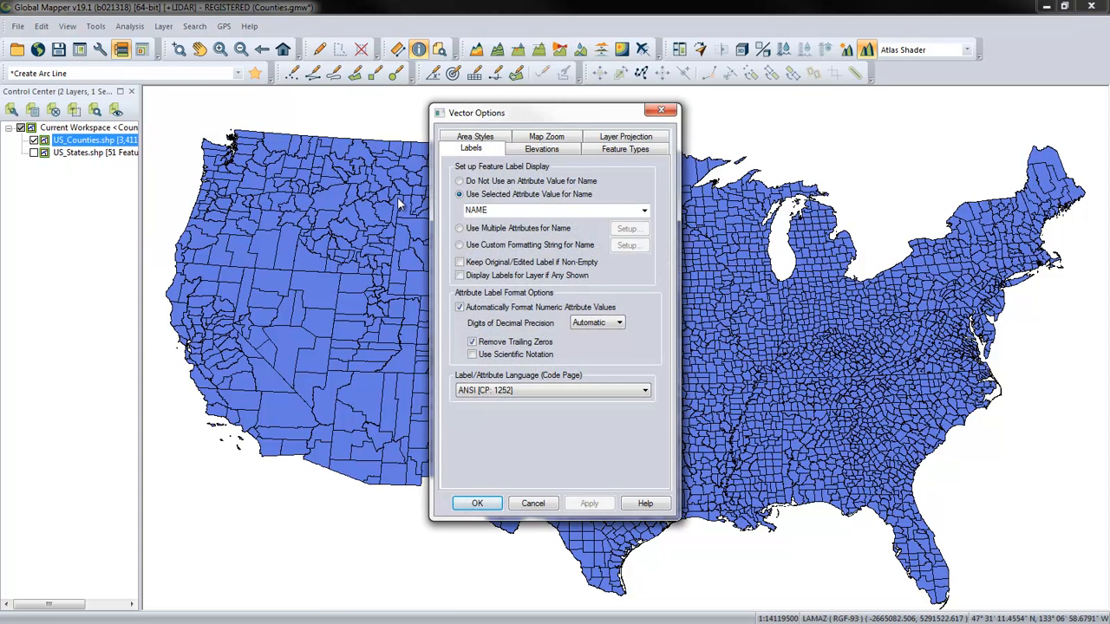
left_click(541, 150)
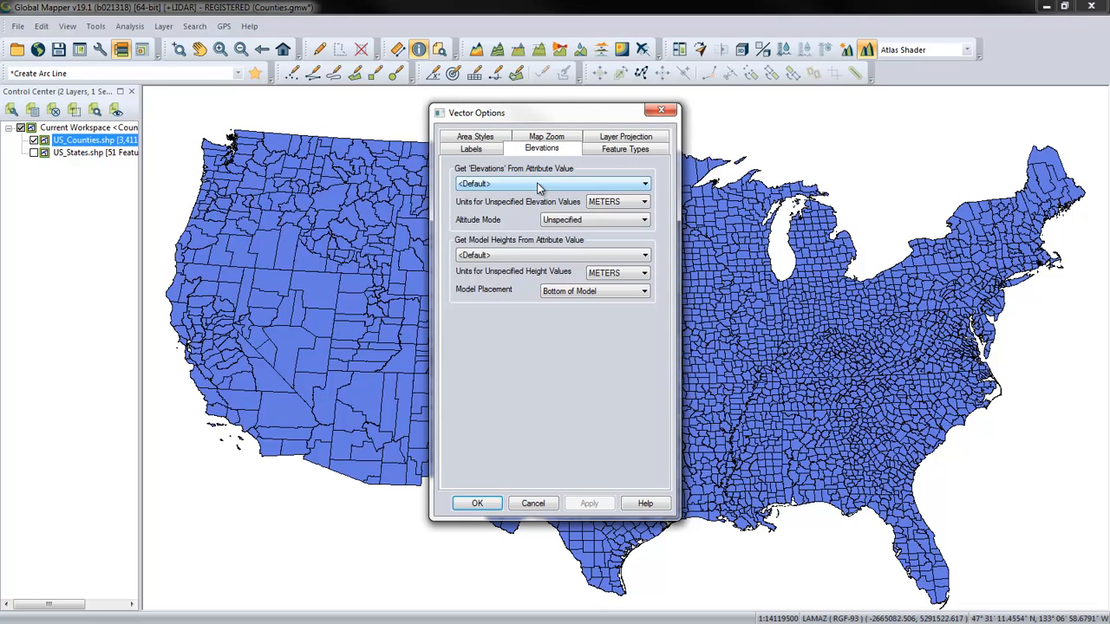
left_click(538, 185)
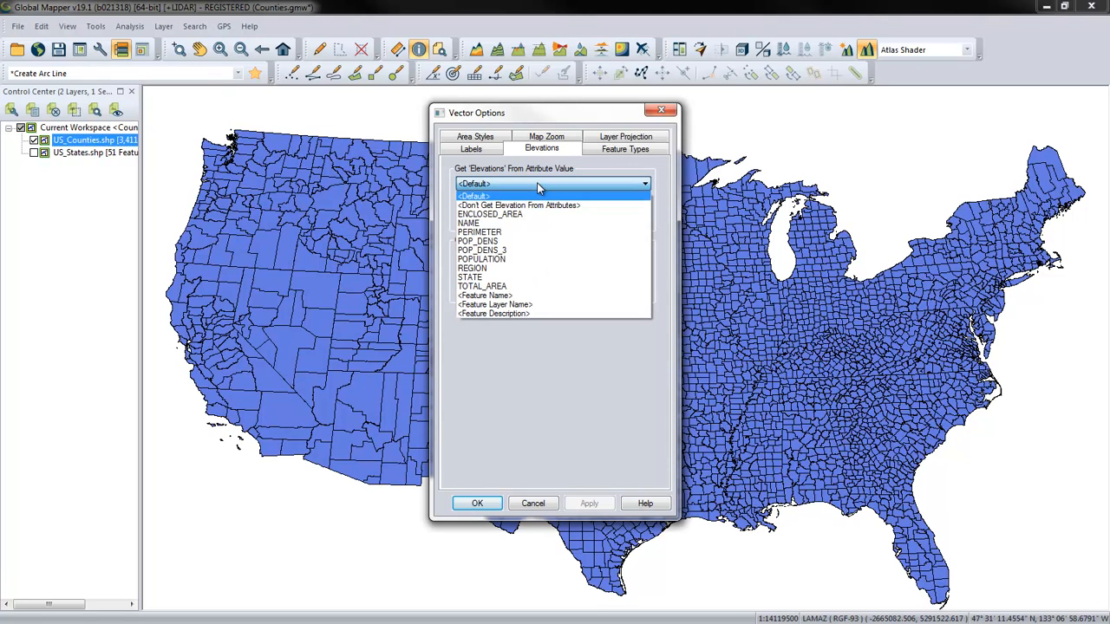
left_click(510, 254)
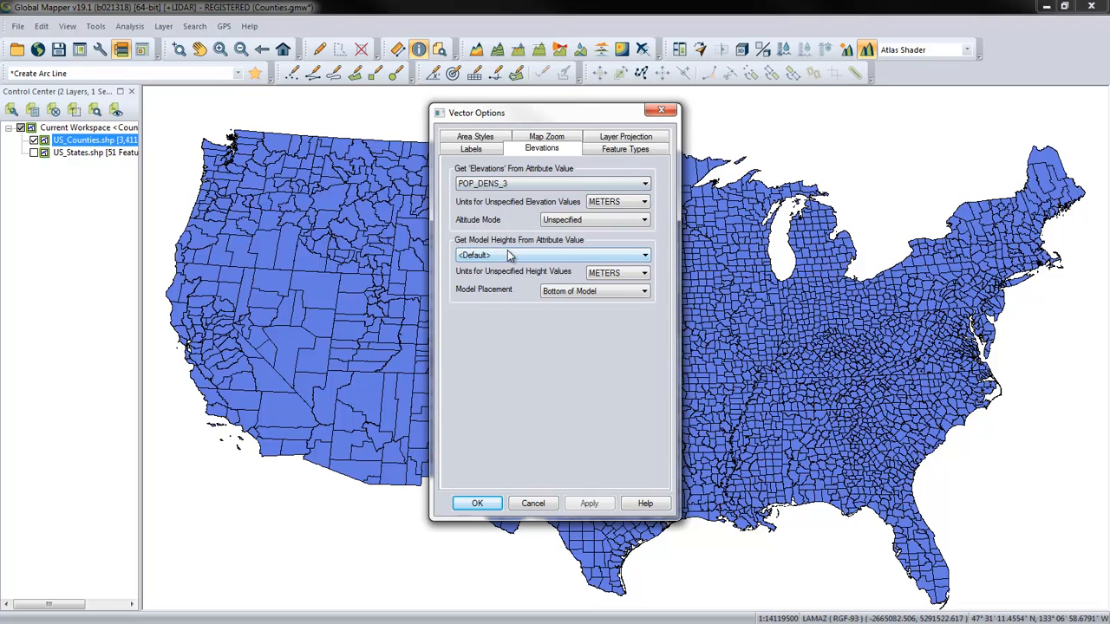
left_click(586, 222)
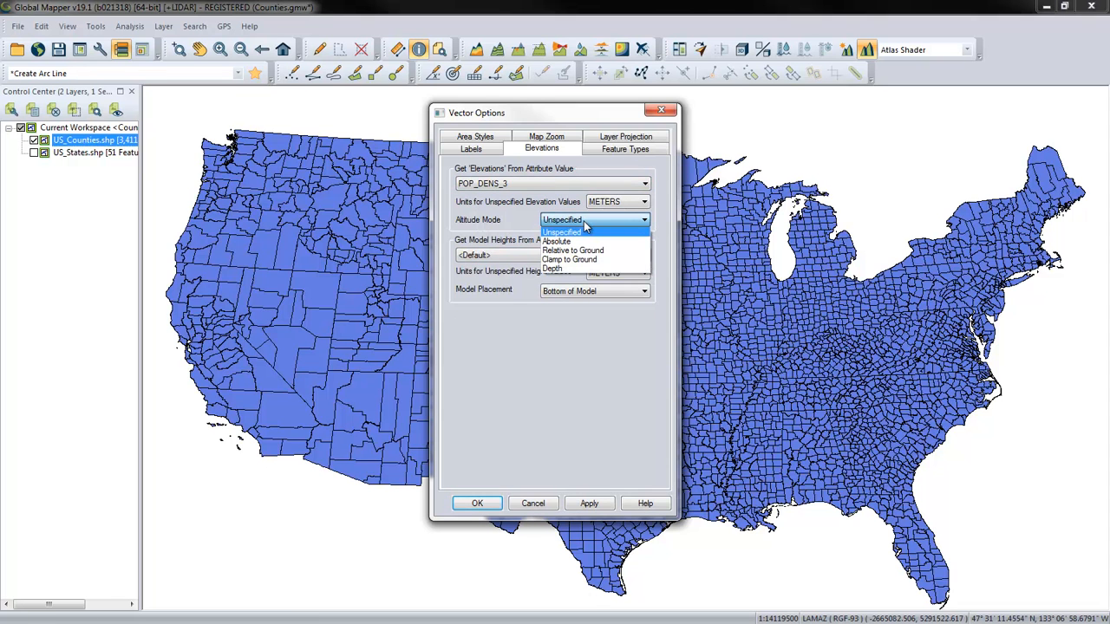
left_click(586, 244)
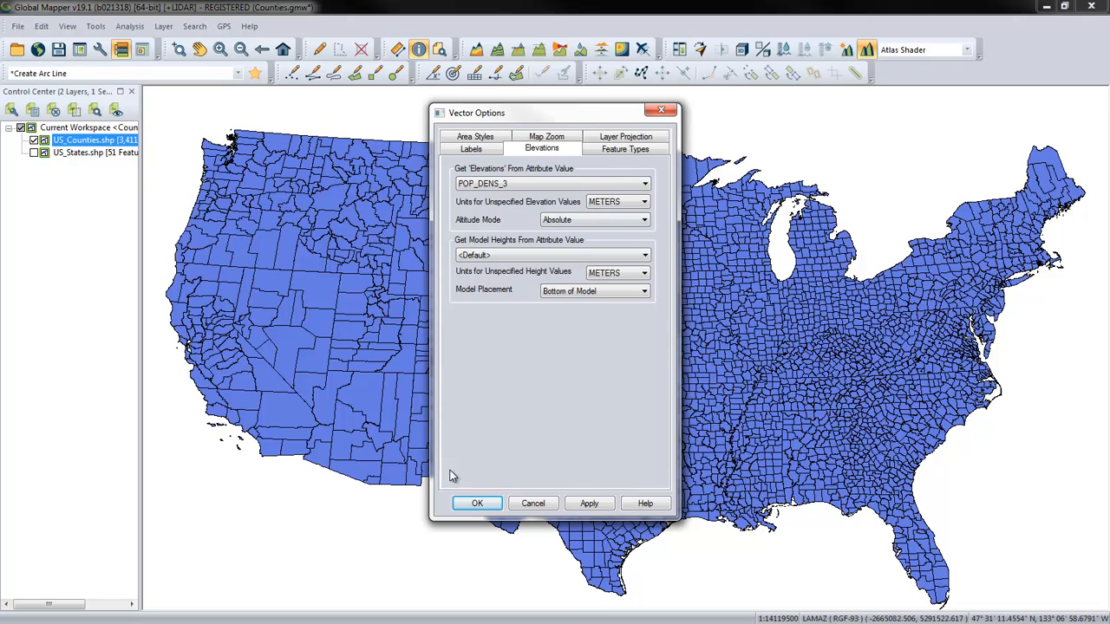
left_click(477, 504)
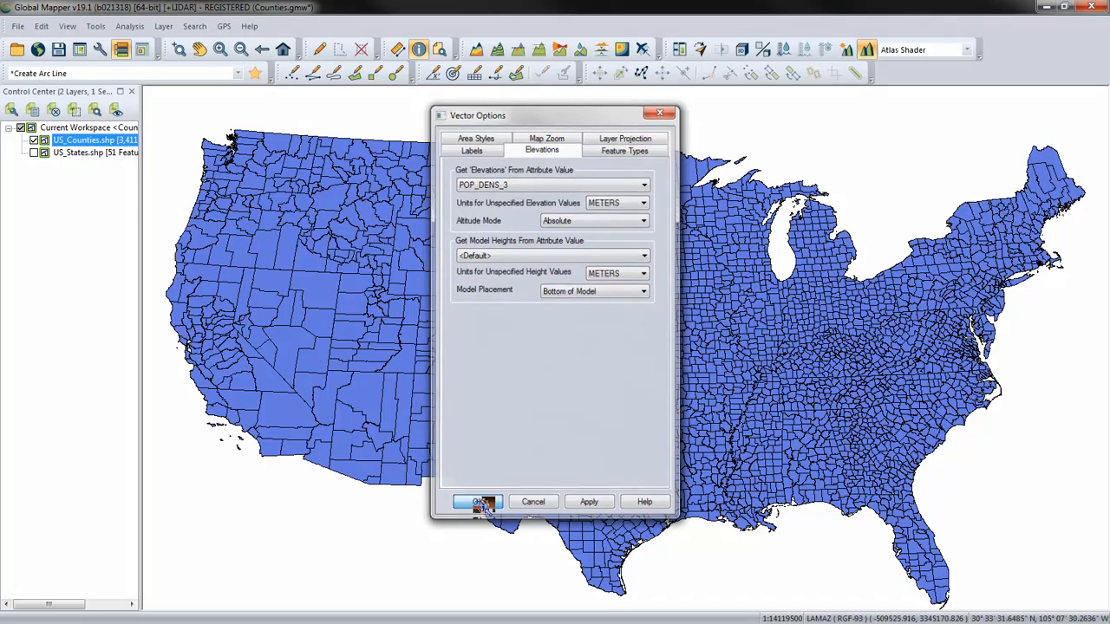
Step: Examine the extruded counties in the 3D view, from the Gulf Coast and Great Lakes to the densely populated East Coast
left_click(742, 54)
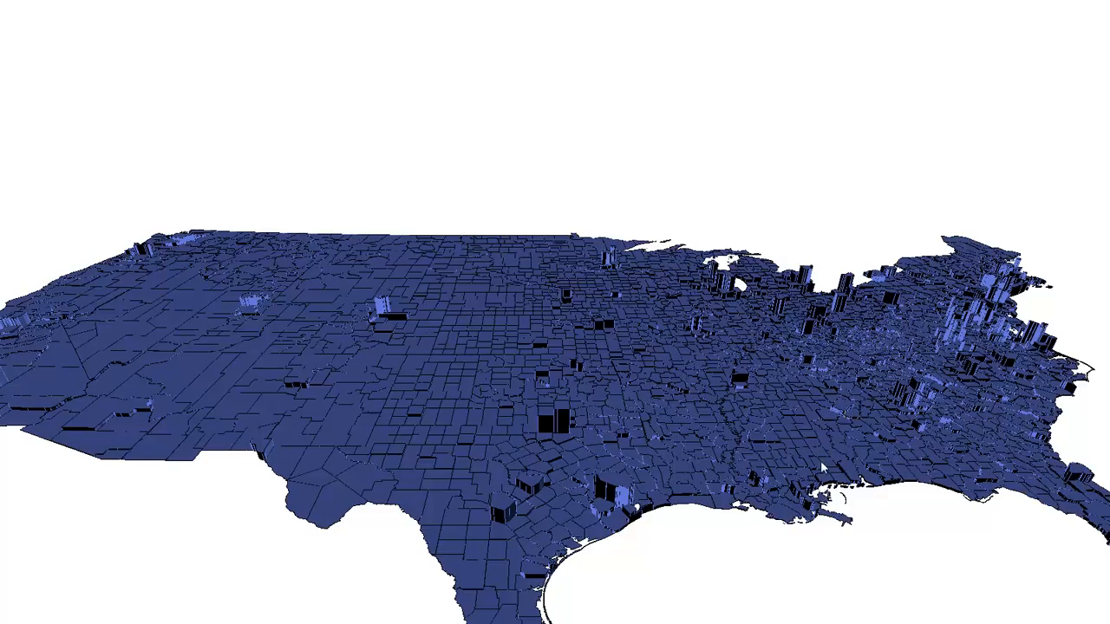
left_click_drag(820, 460, 691, 456)
left_click_drag(924, 486, 644, 374)
left_click_drag(780, 435, 617, 404)
scroll(759, 472, "up", 3)
left_click_drag(744, 506, 631, 443)
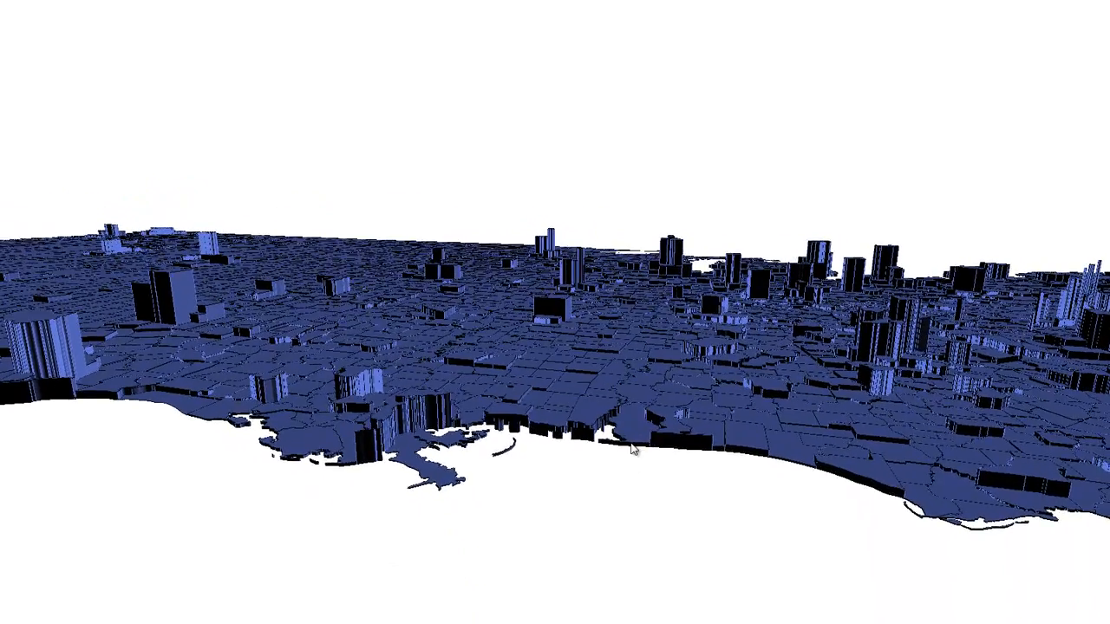
scroll(631, 443, "up", 3)
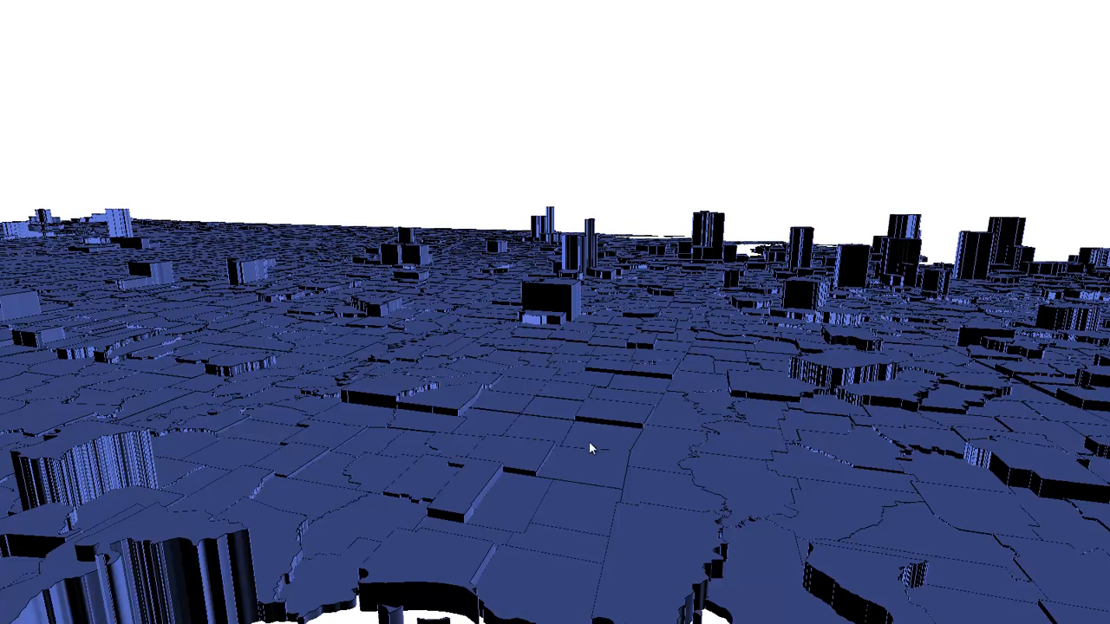
left_click_drag(837, 424, 771, 519)
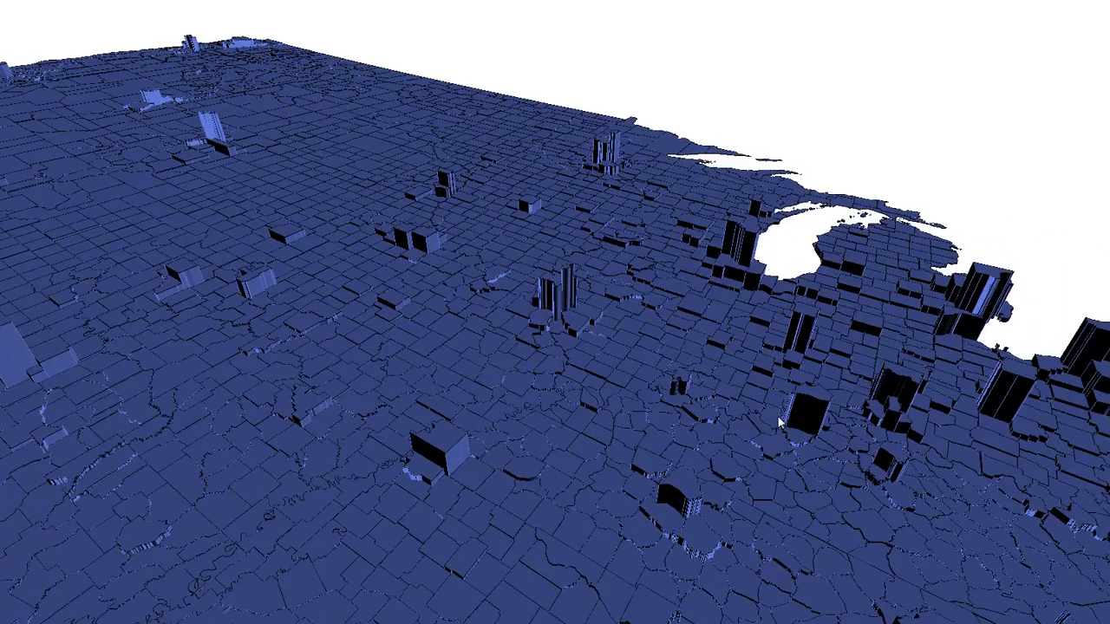
left_click_drag(905, 410, 530, 484)
left_click_drag(771, 506, 583, 366)
left_click_drag(883, 477, 637, 379)
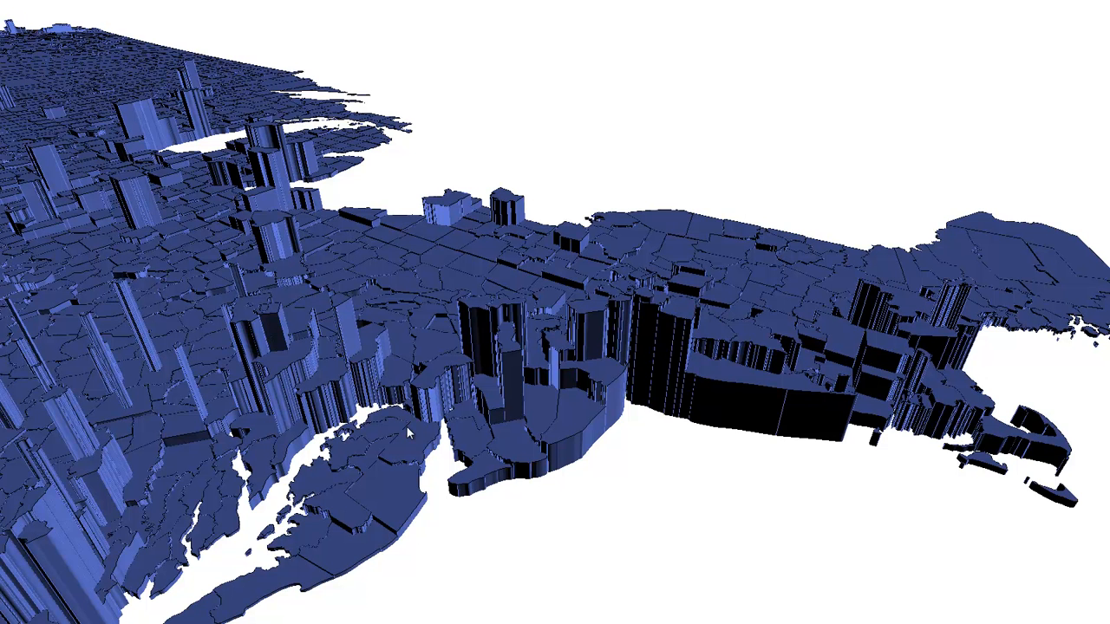
left_click_drag(268, 394, 445, 262)
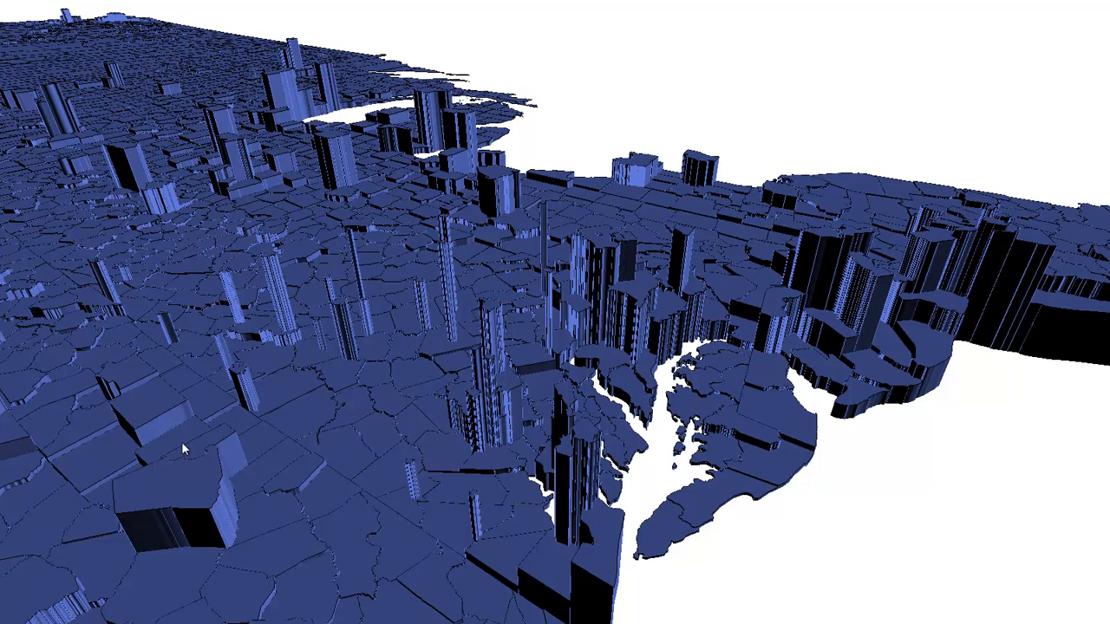
left_click_drag(193, 514, 441, 184)
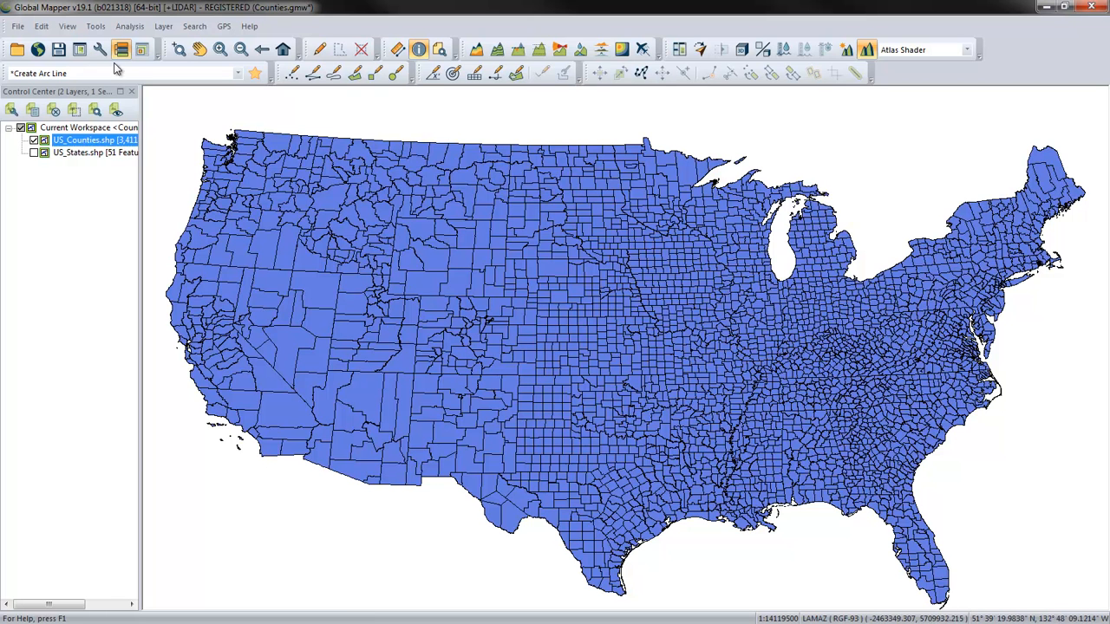
Step: Create centroid points for all US_Counties.shp areas, with a single point for grouped areas and outside centroids moved inside their boundary
right_click(108, 144)
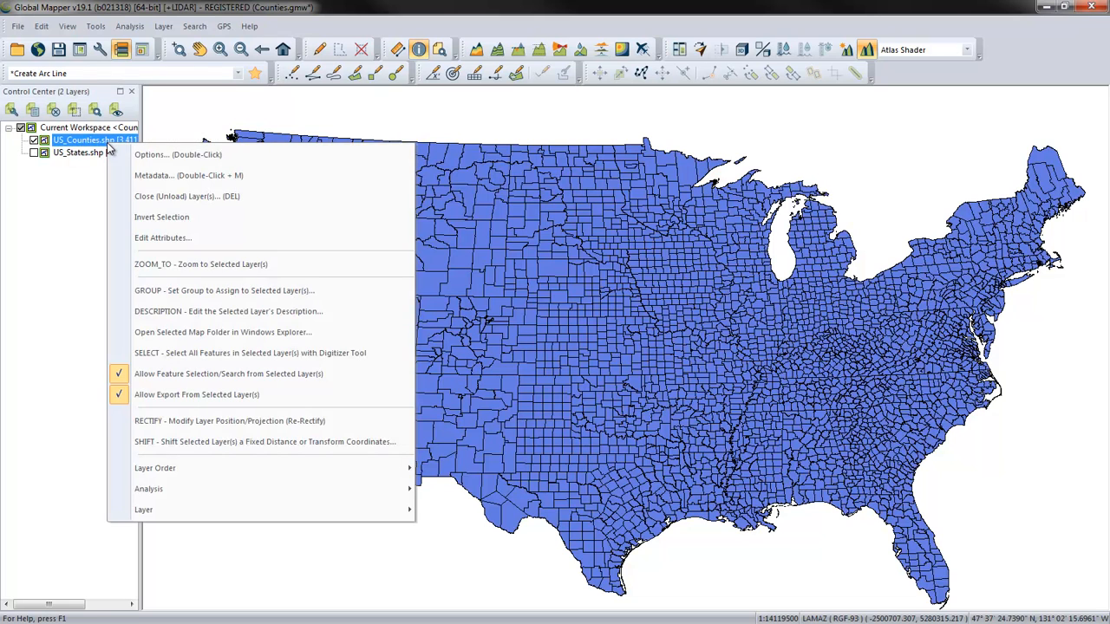
left_click(250, 353)
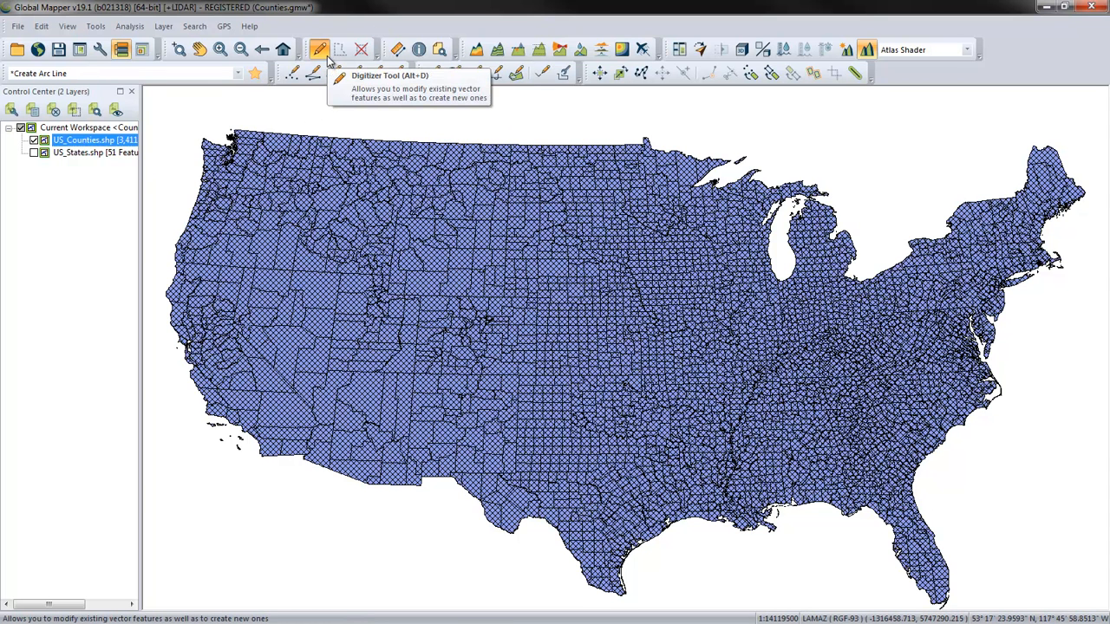
right_click(373, 107)
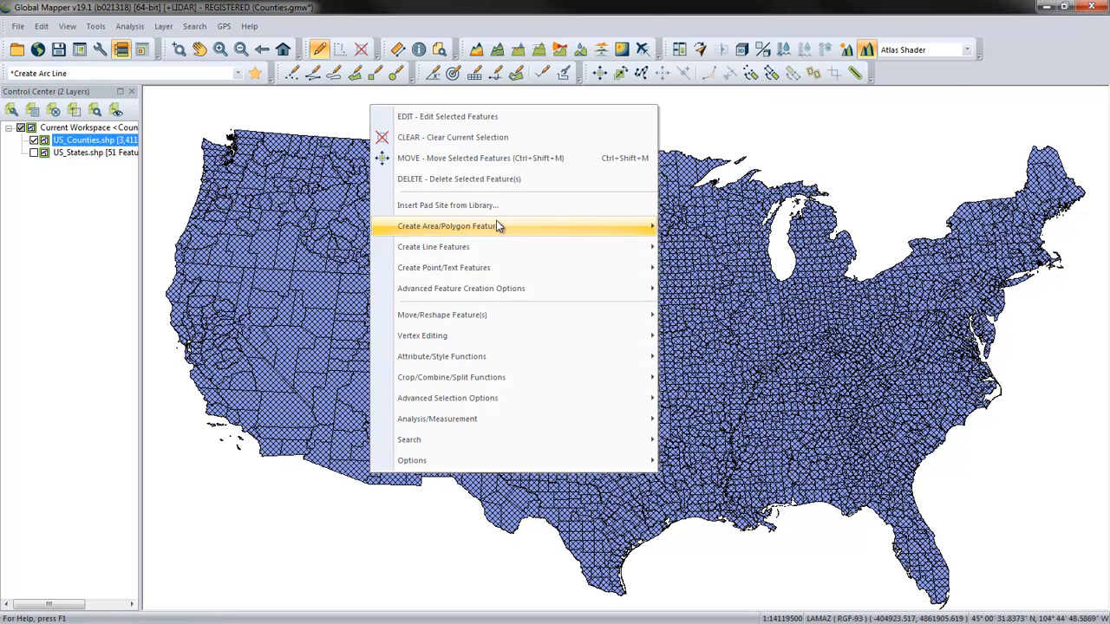
mouse_move(490, 292)
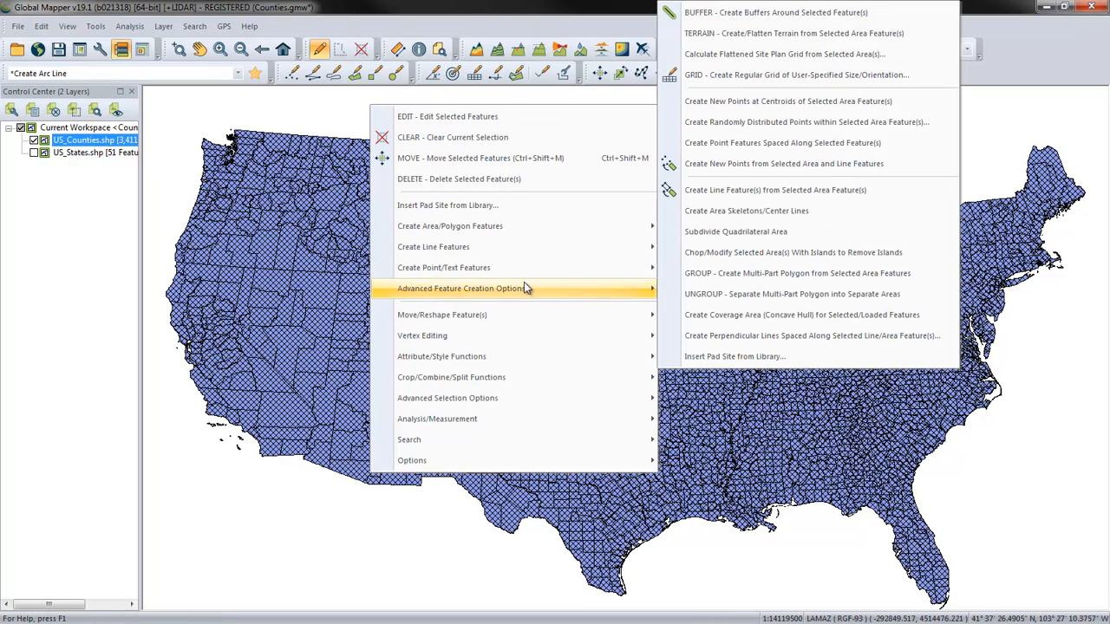
left_click(740, 103)
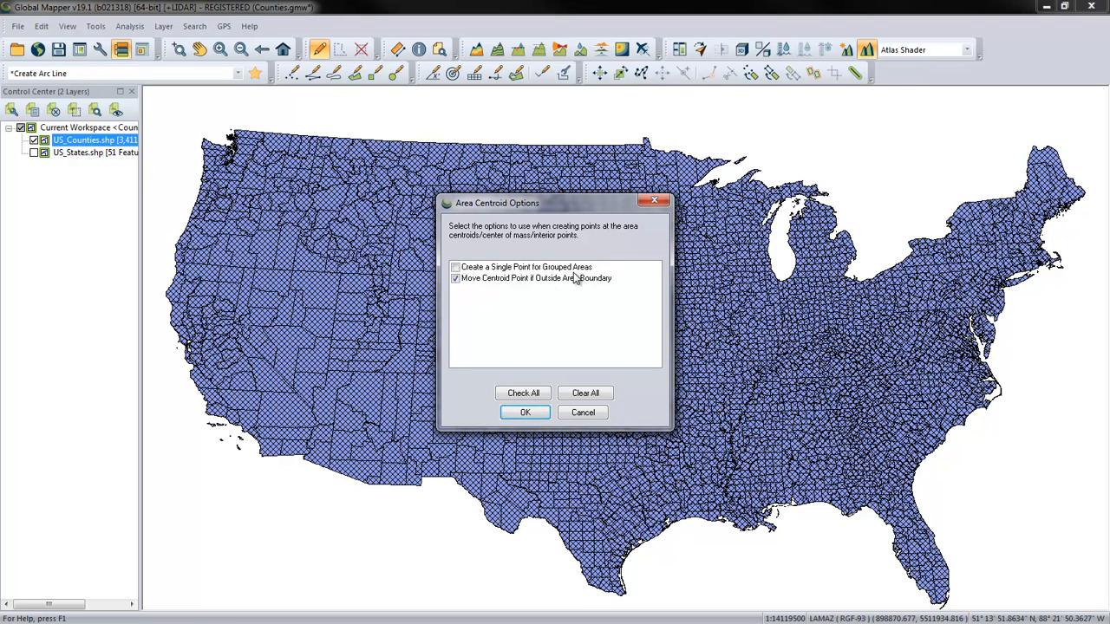
left_click(454, 268)
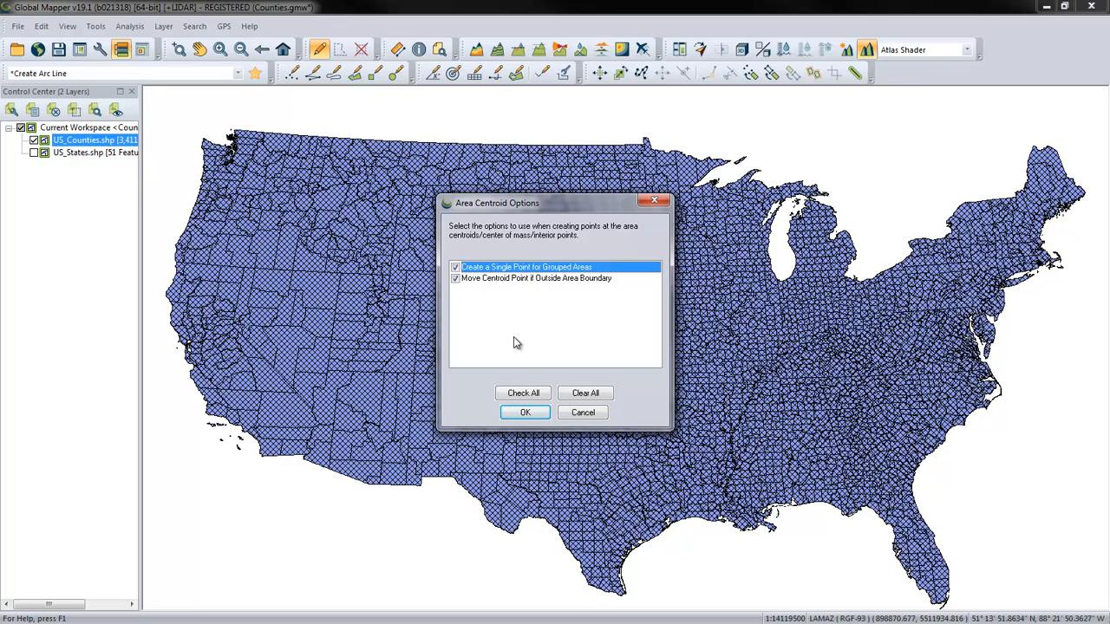
left_click(526, 412)
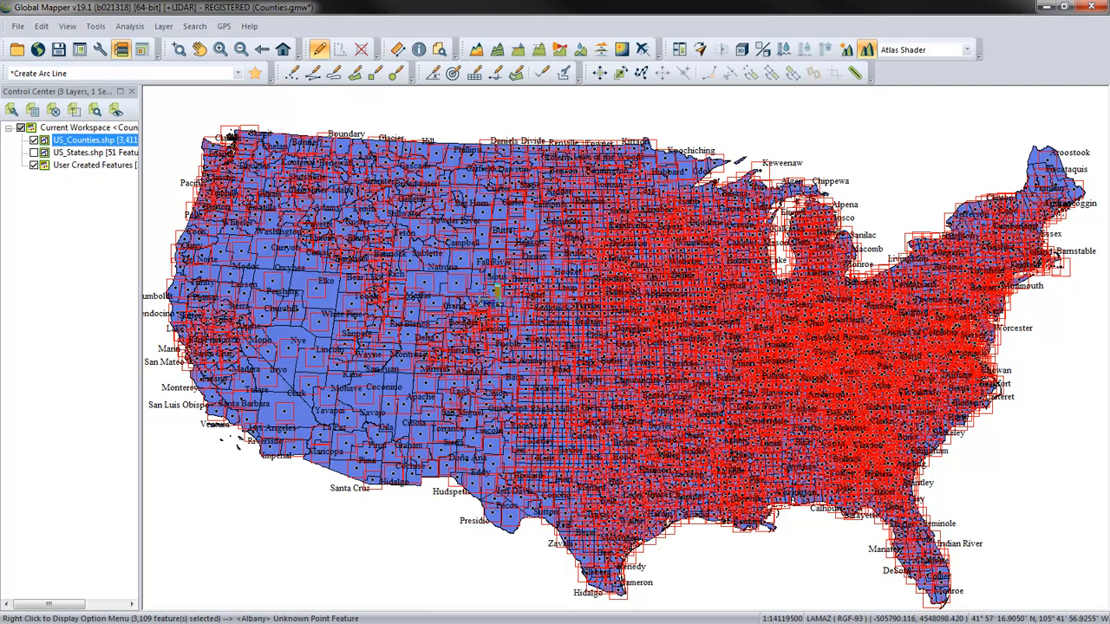
Step: Turn off label display for the User Created Features point layer and clear the feature selection
right_click(110, 167)
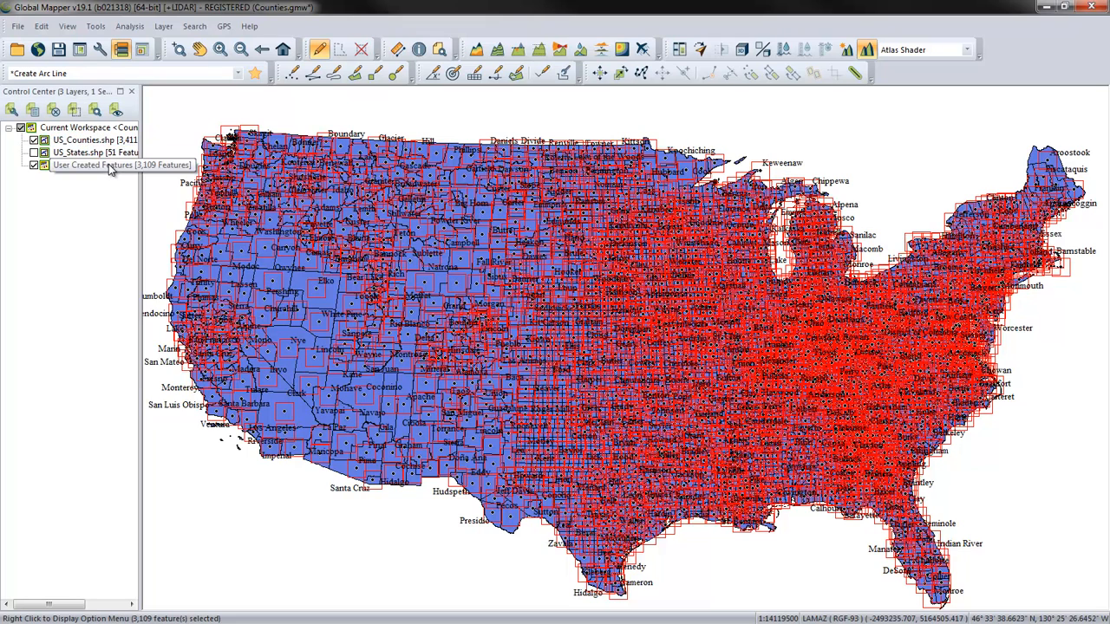
left_click(130, 182)
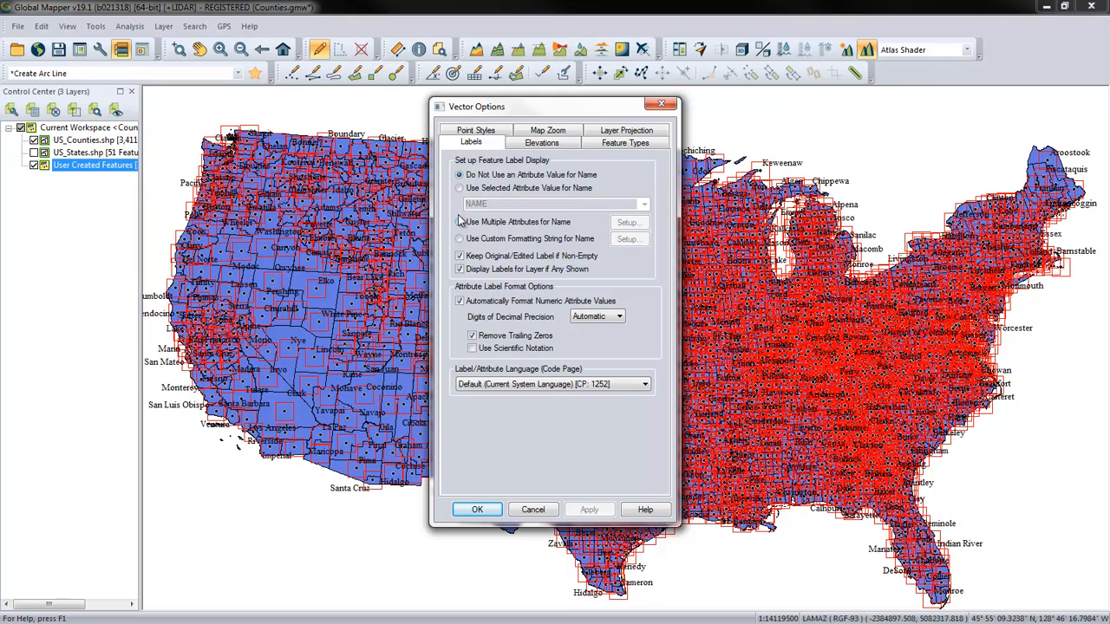
left_click(459, 269)
left_click(461, 269)
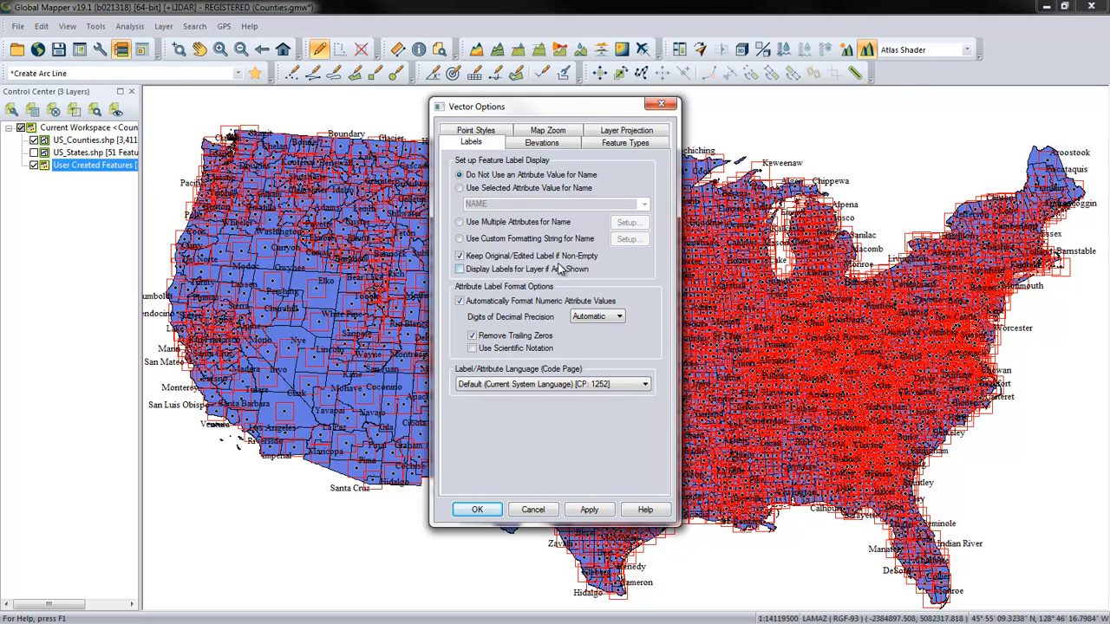
left_click(484, 510)
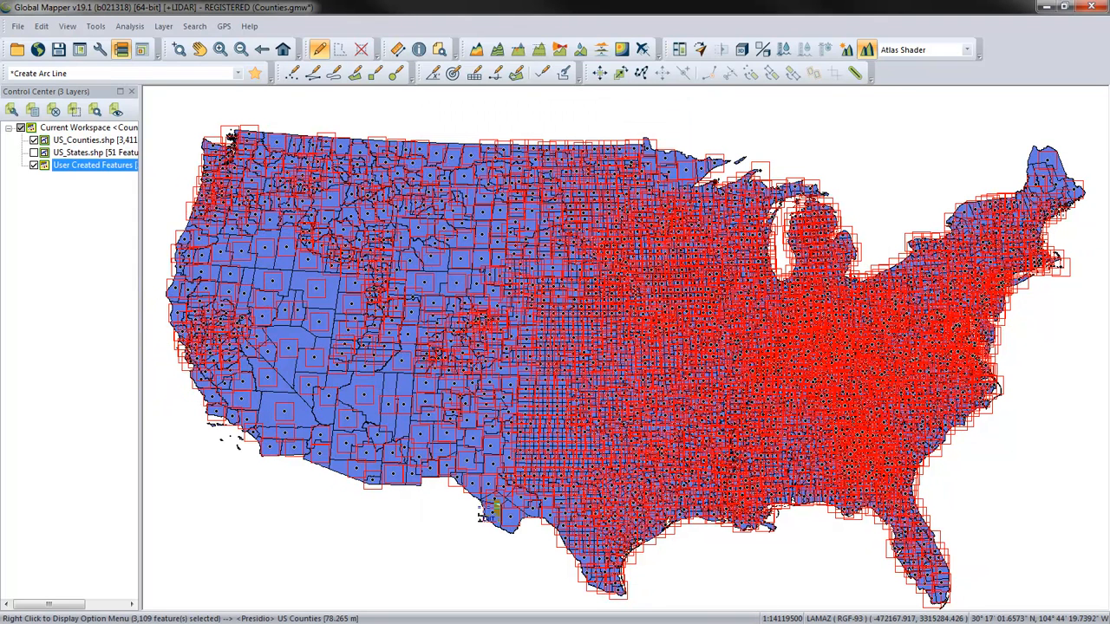
left_click(348, 512)
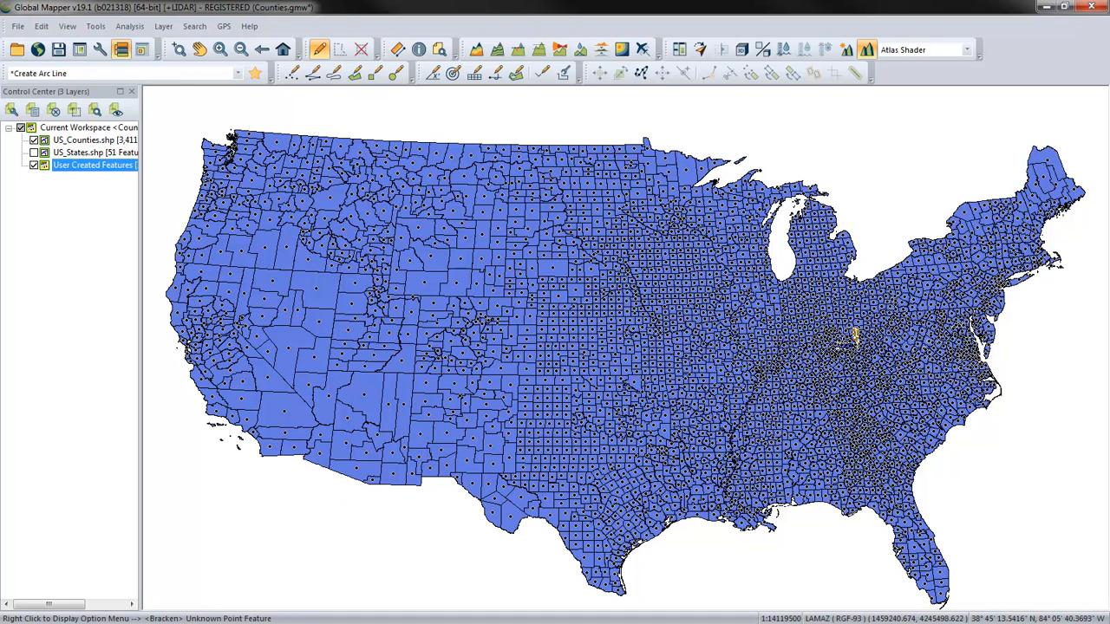
key("ctrl")
key("ctrl")
key("ctrl")
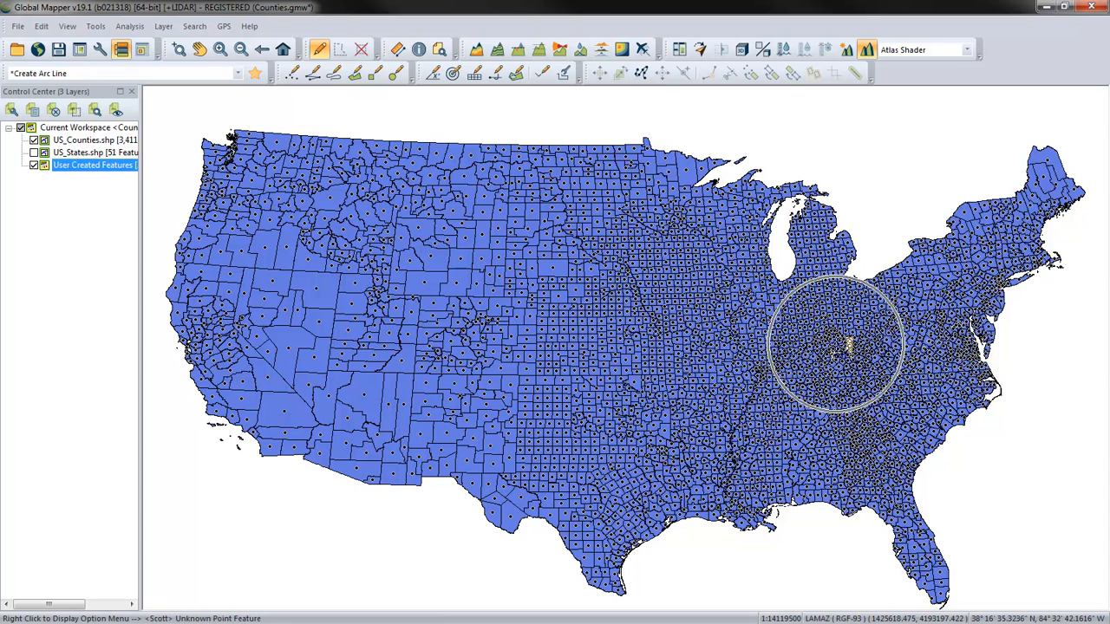
key("ctrl")
key("ctrl")
key("ctrl")
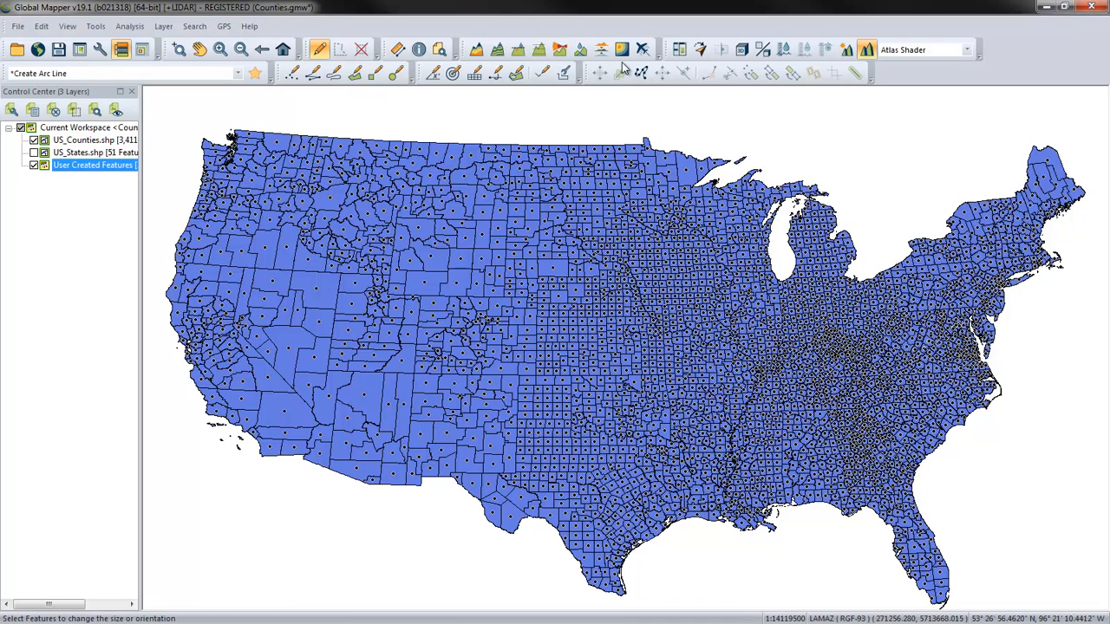
key("ctrl")
key("ctrl")
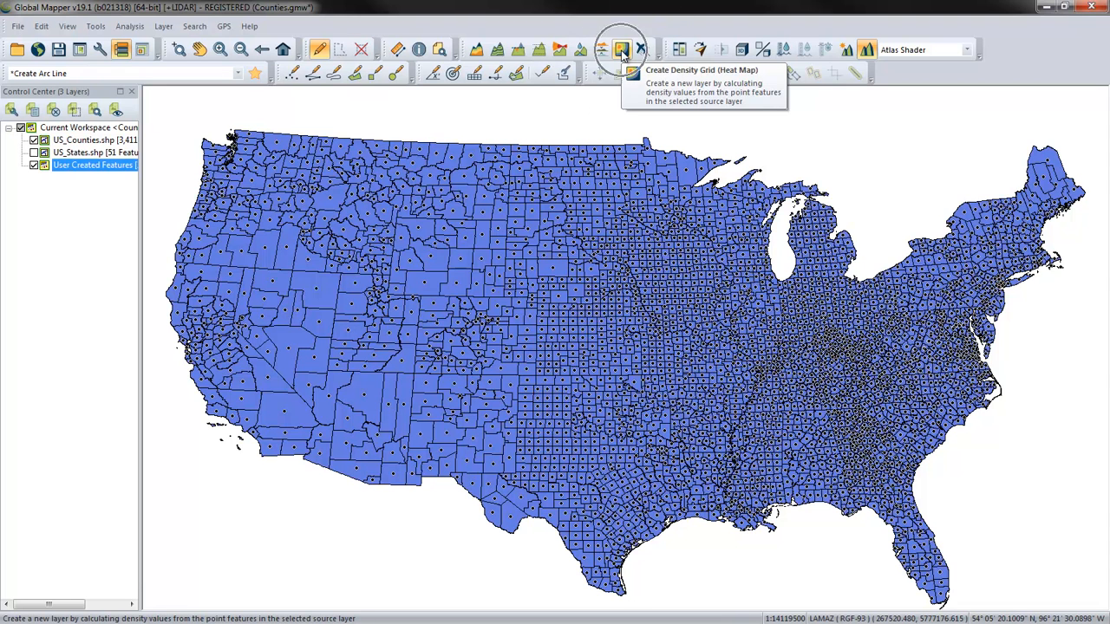
Step: Create a density grid from the county centroid points using Point Count as the population field, and hide the US_Counties.shp layer
left_click(622, 51)
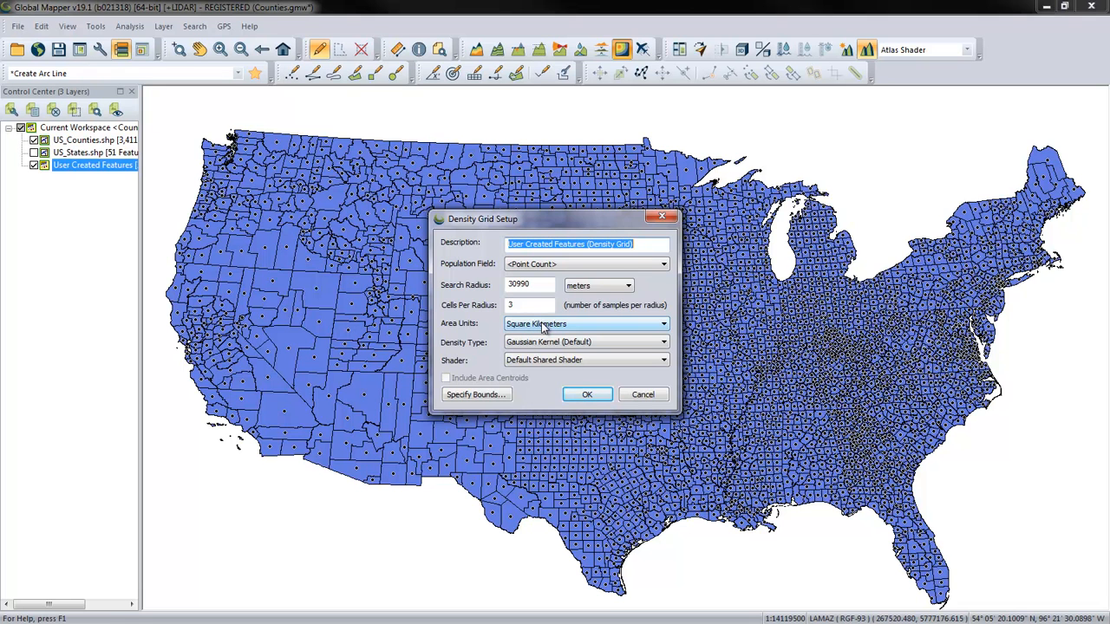
left_click(586, 396)
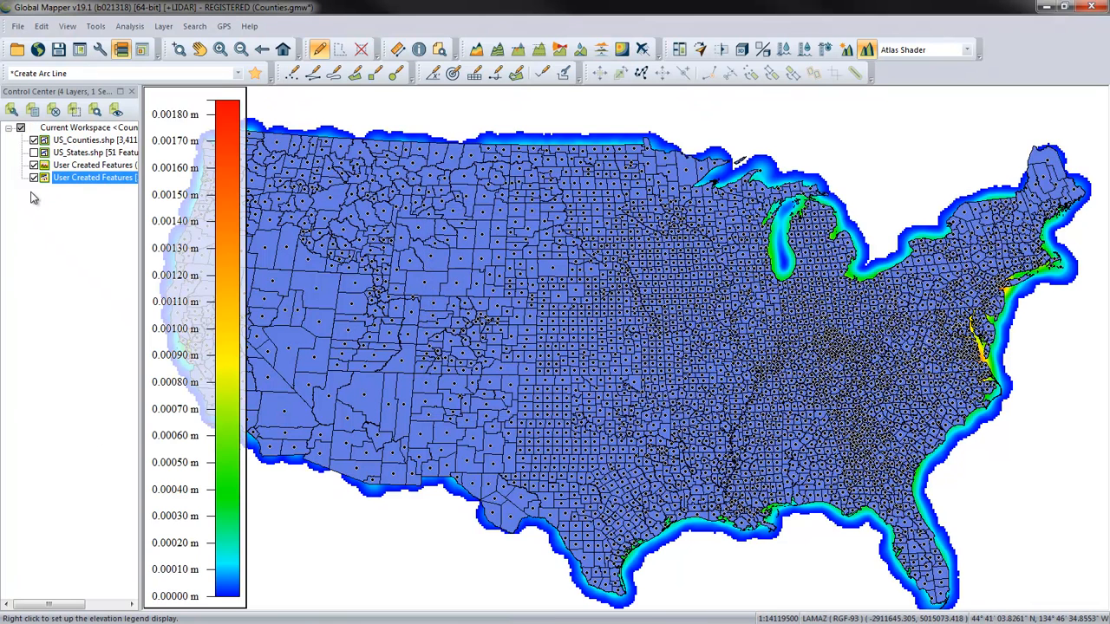
left_click(34, 140)
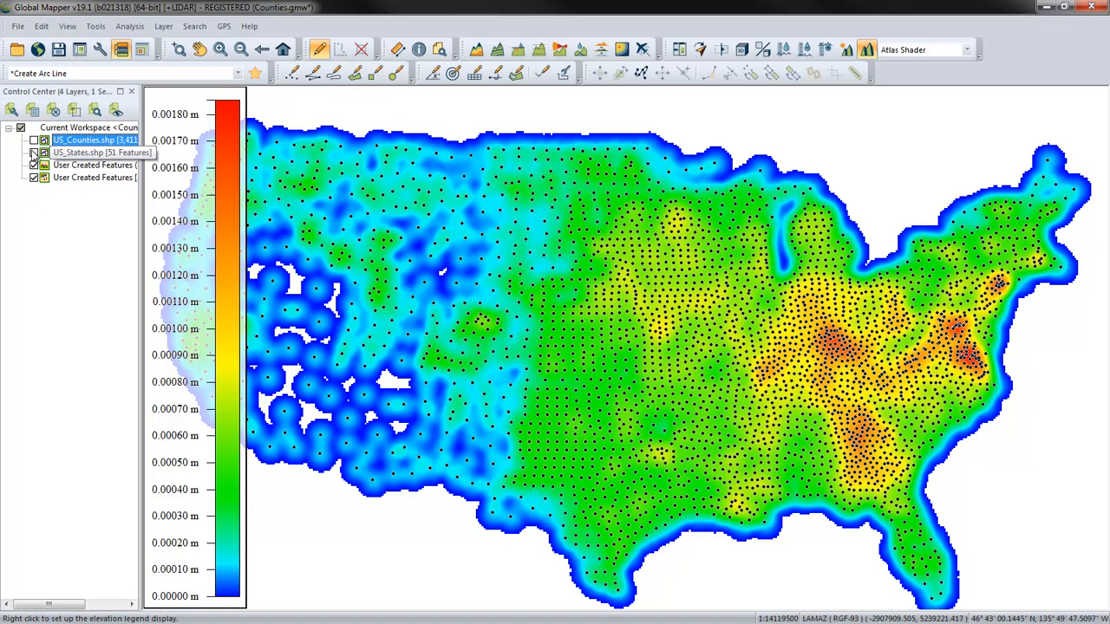
left_click(34, 154)
Step: Hide the elevation legend on the map
right_click(177, 436)
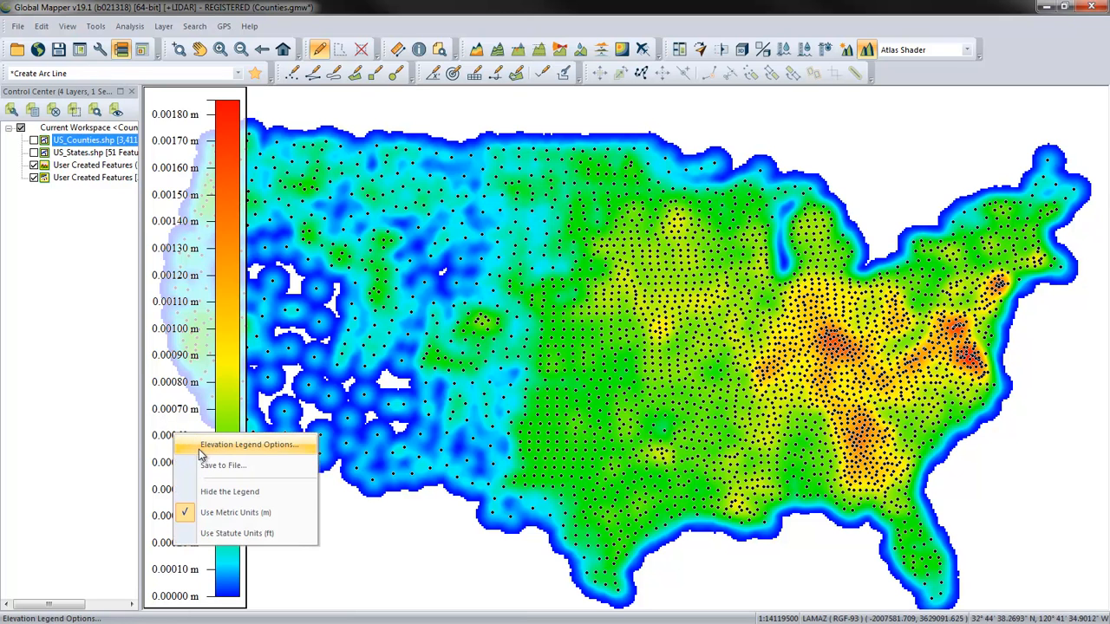
left_click(208, 492)
left_click(501, 402)
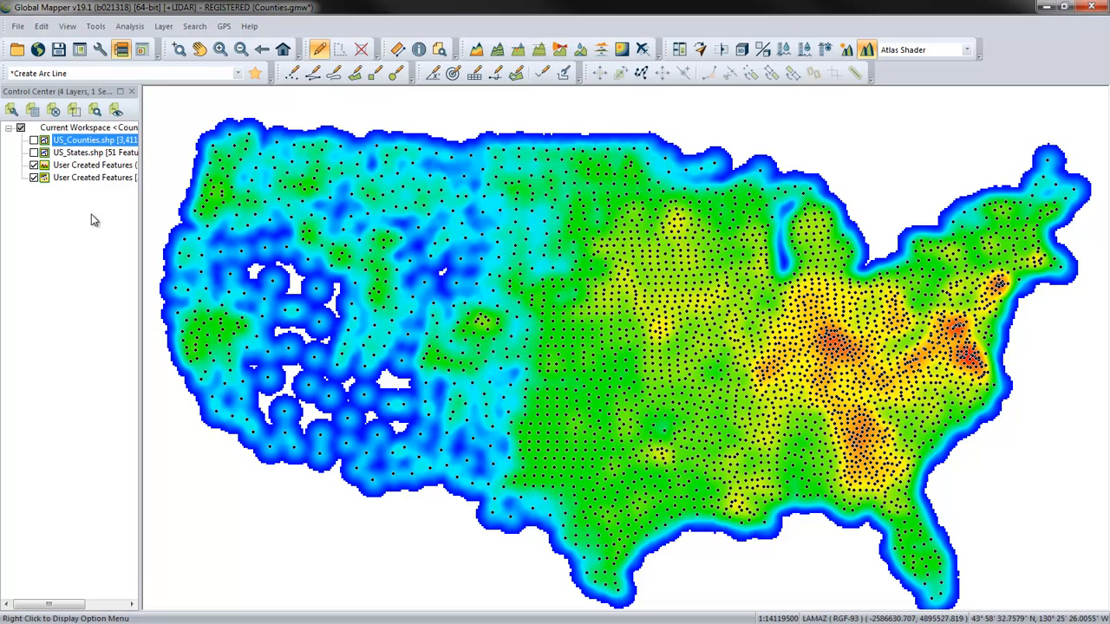
Step: Hide the point-count density grid so that only the county centroid points are displayed
left_click(34, 177)
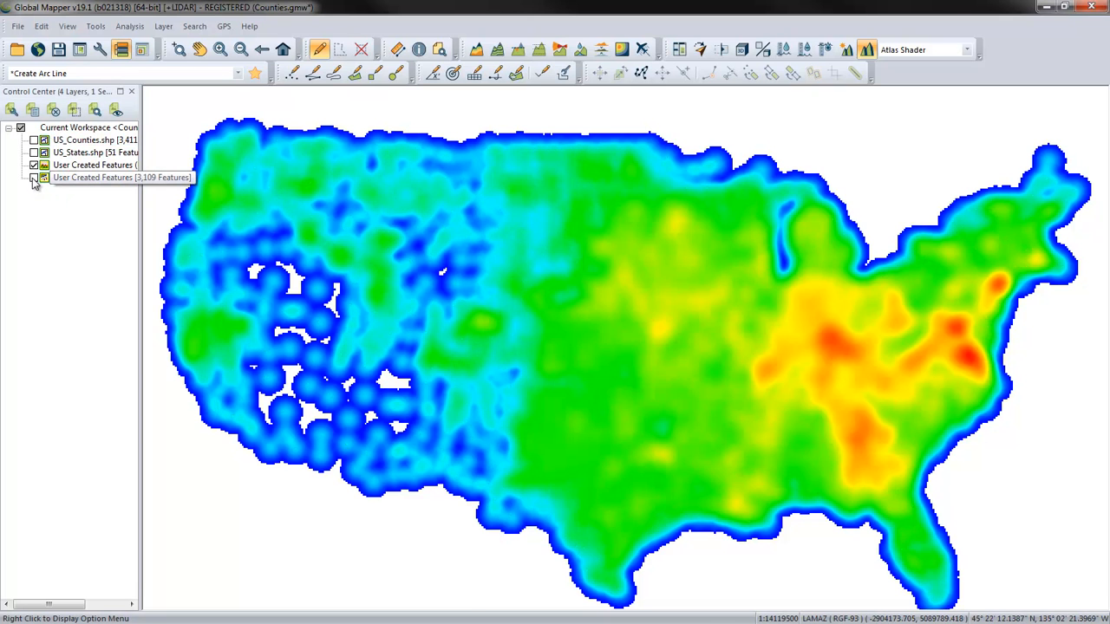
left_click(34, 165)
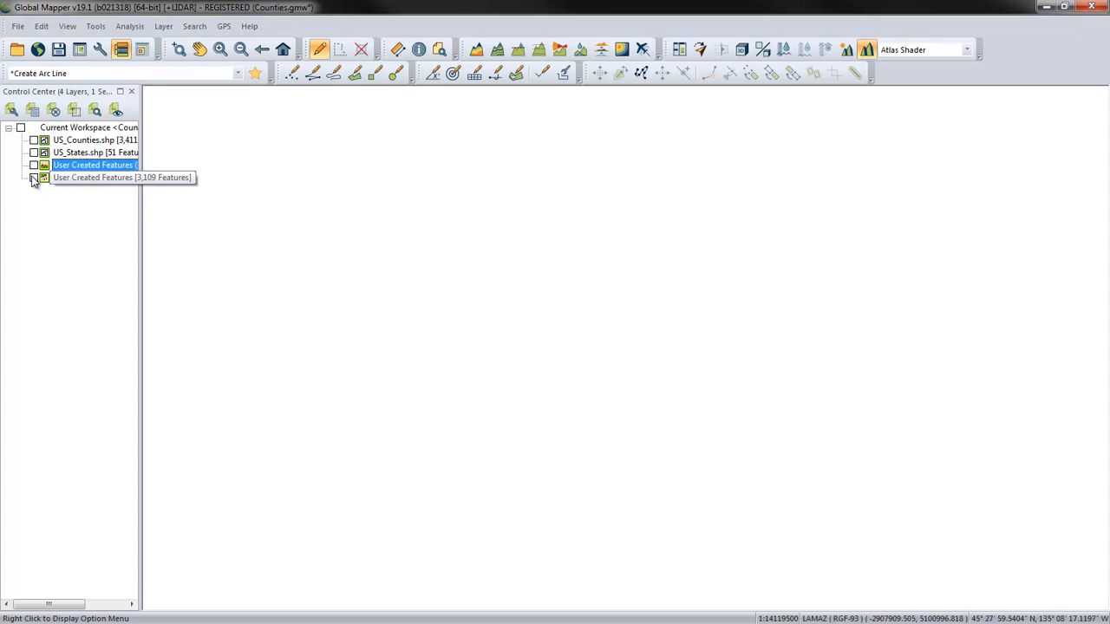
left_click(34, 166)
left_click(34, 166)
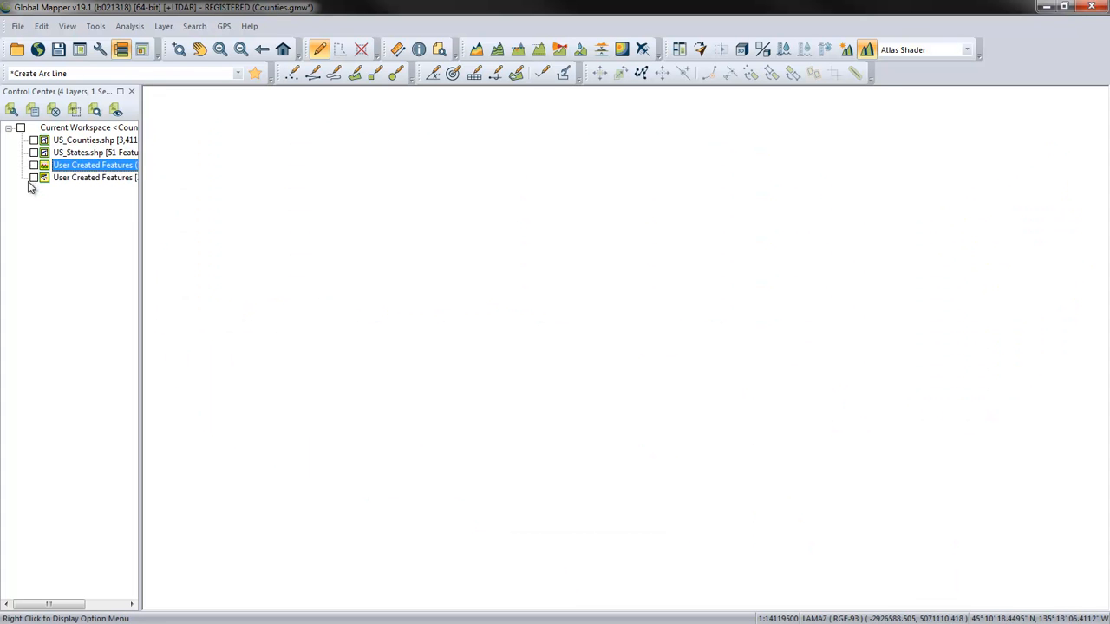
left_click(34, 178)
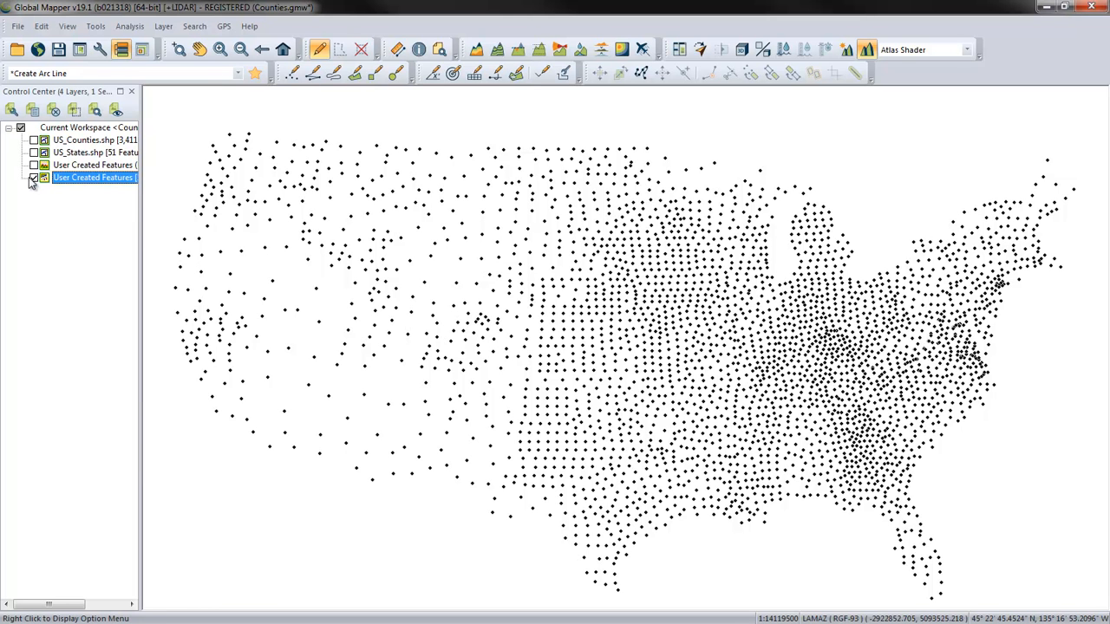
Step: Inspect the attributes of the Trimble county centroid point in Kentucky, in particular its Population value
left_click(417, 52)
left_click(826, 341)
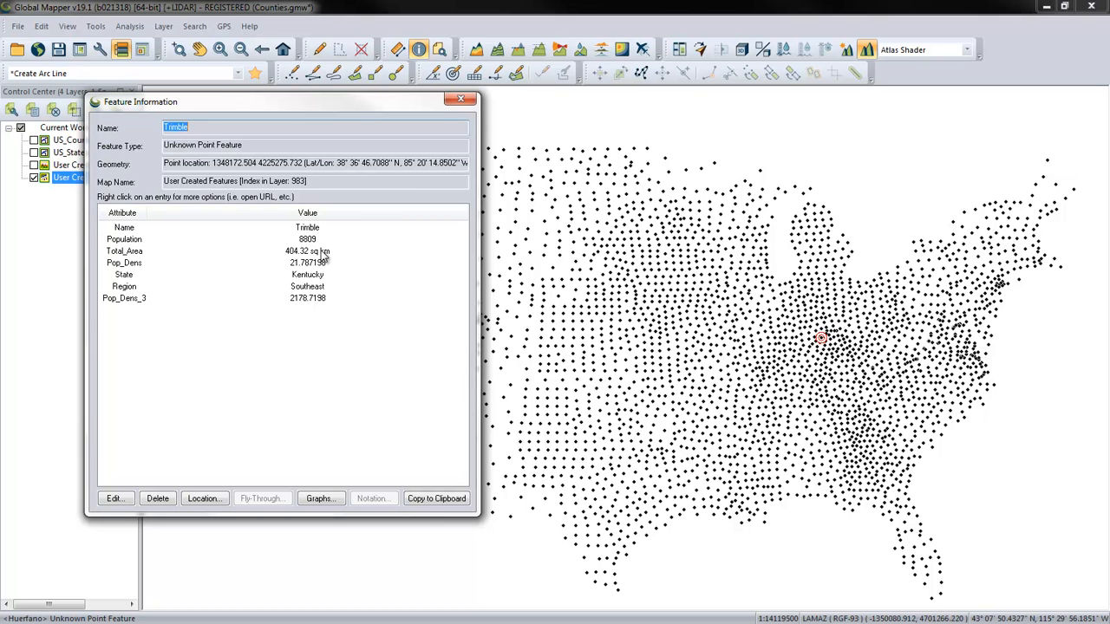
left_click(299, 239)
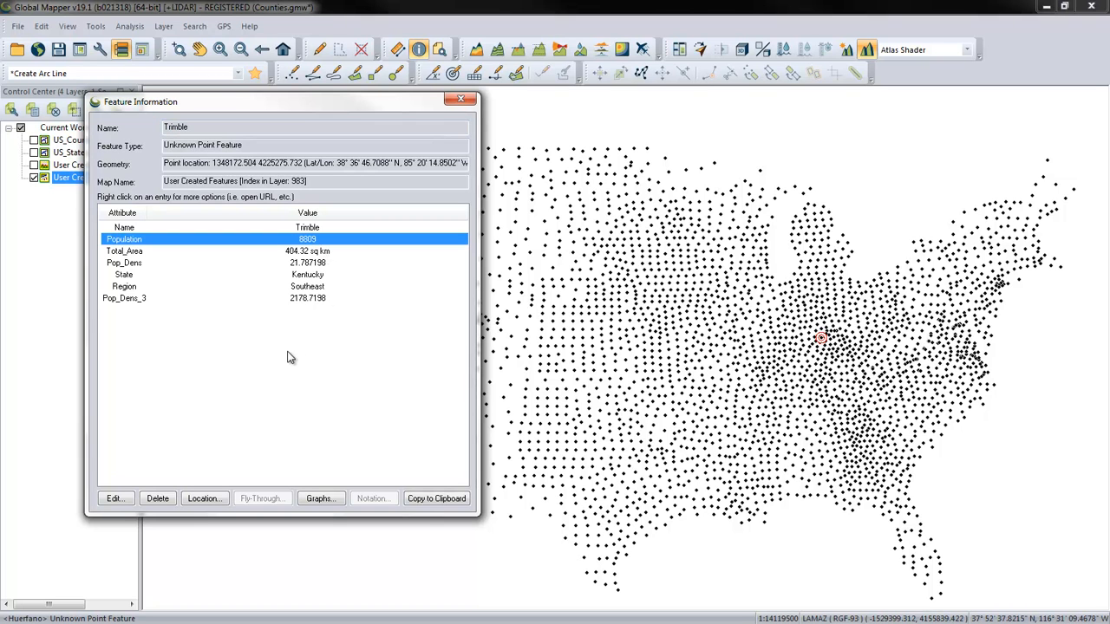
left_click(460, 100)
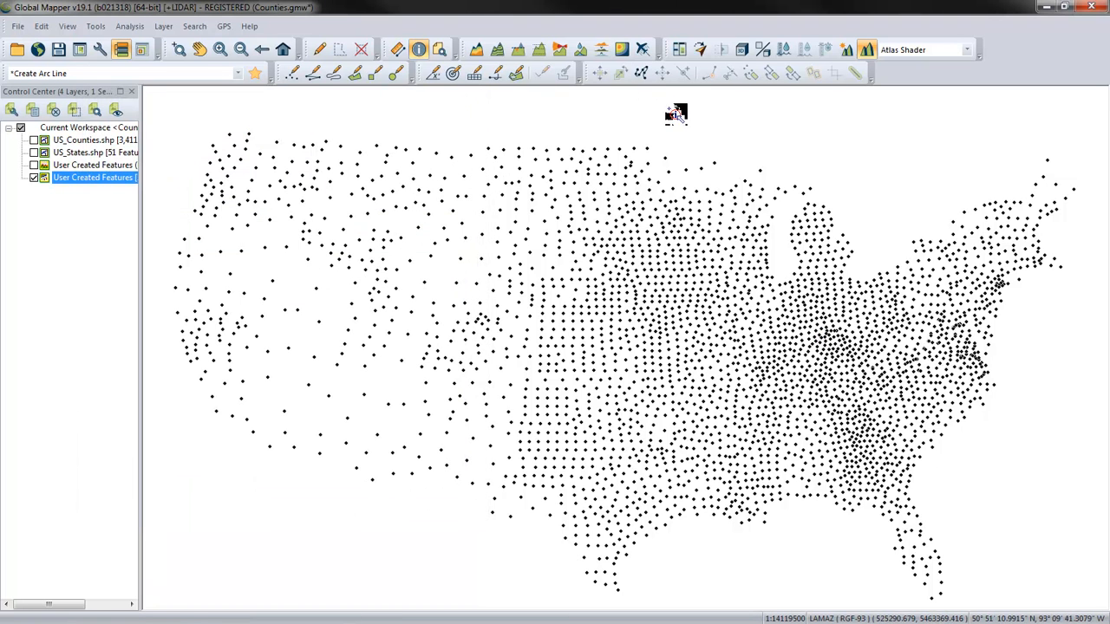
Step: Create a second density grid from the centroid points using POPULATION as the population field, and hide the point layer
left_click(624, 51)
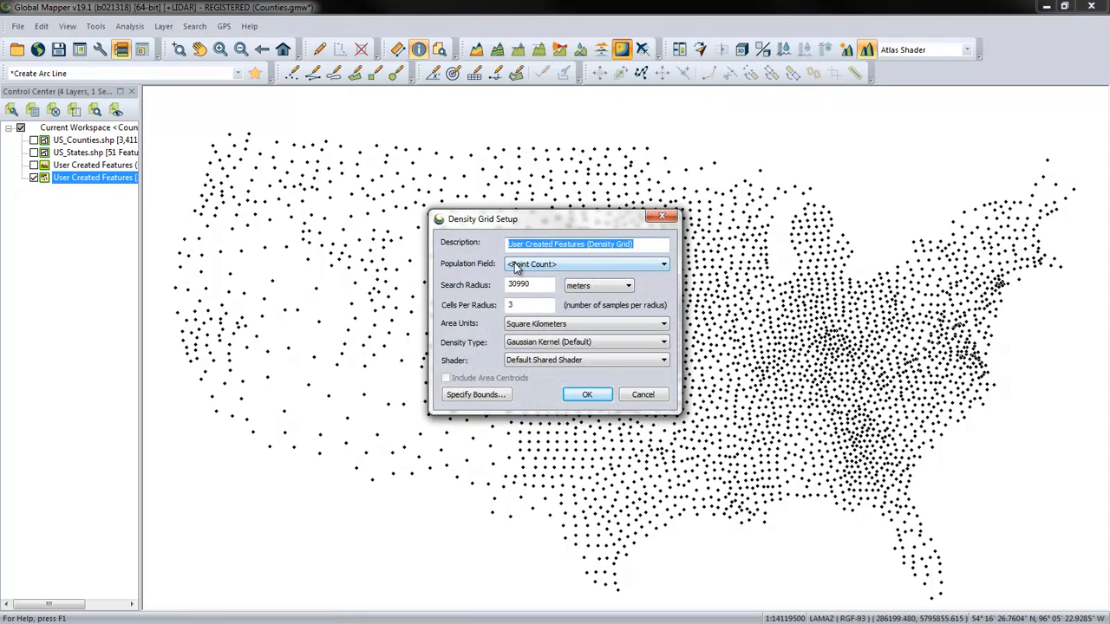
left_click(535, 266)
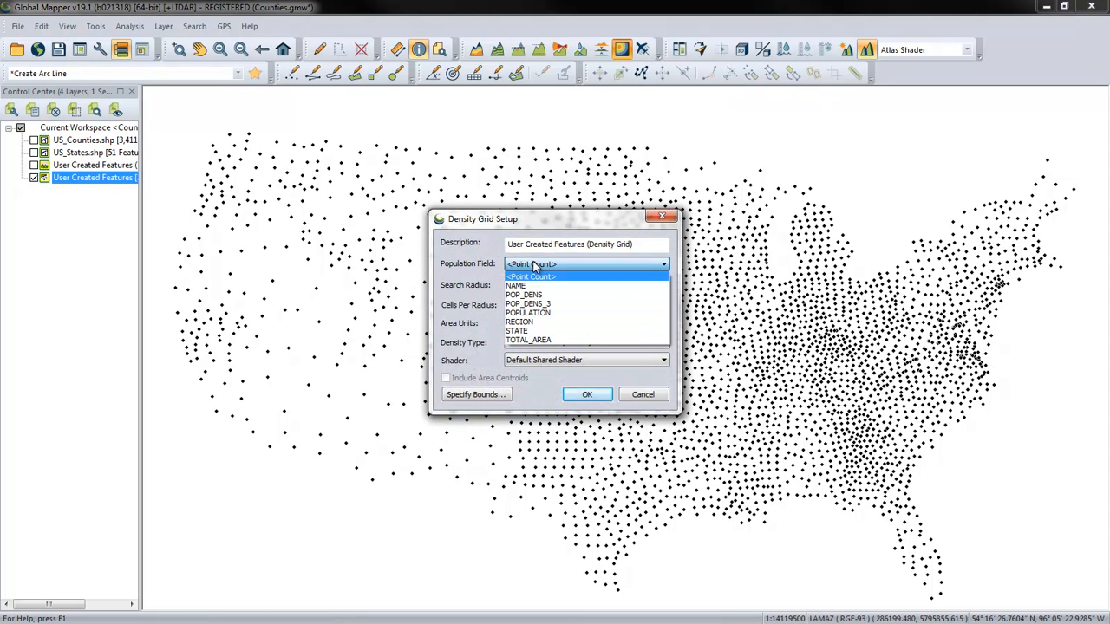
left_click(540, 313)
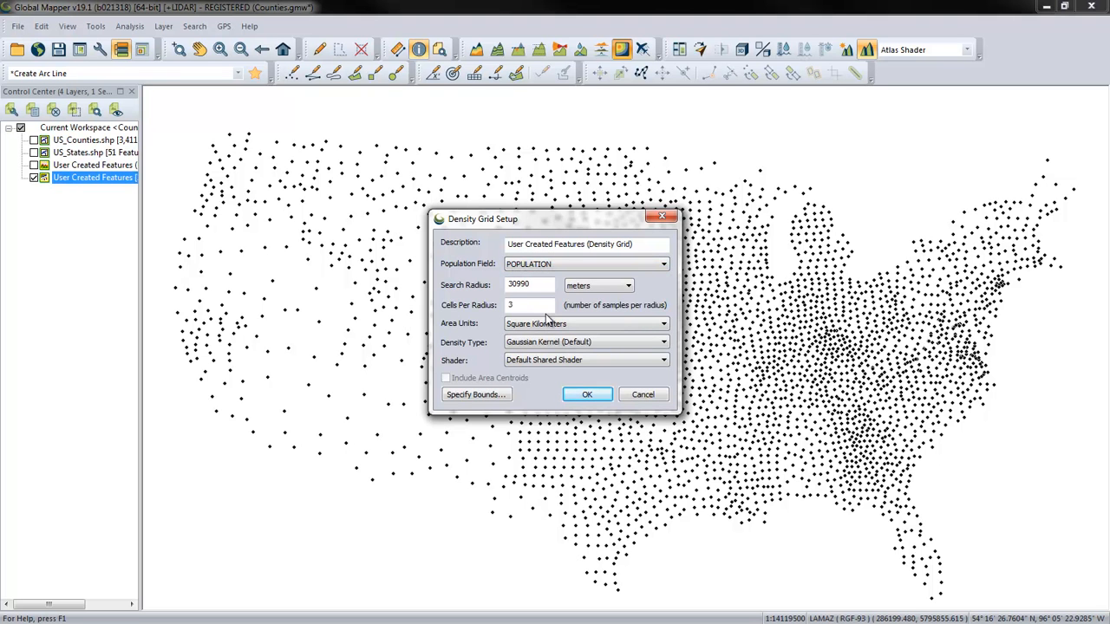
left_click(585, 396)
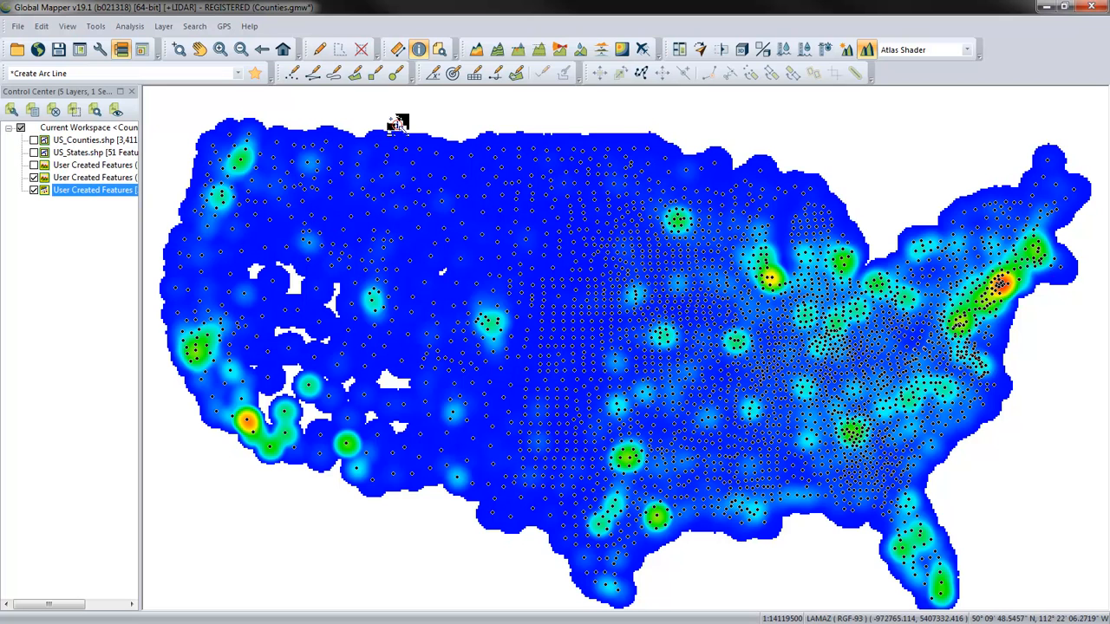
left_click(33, 191)
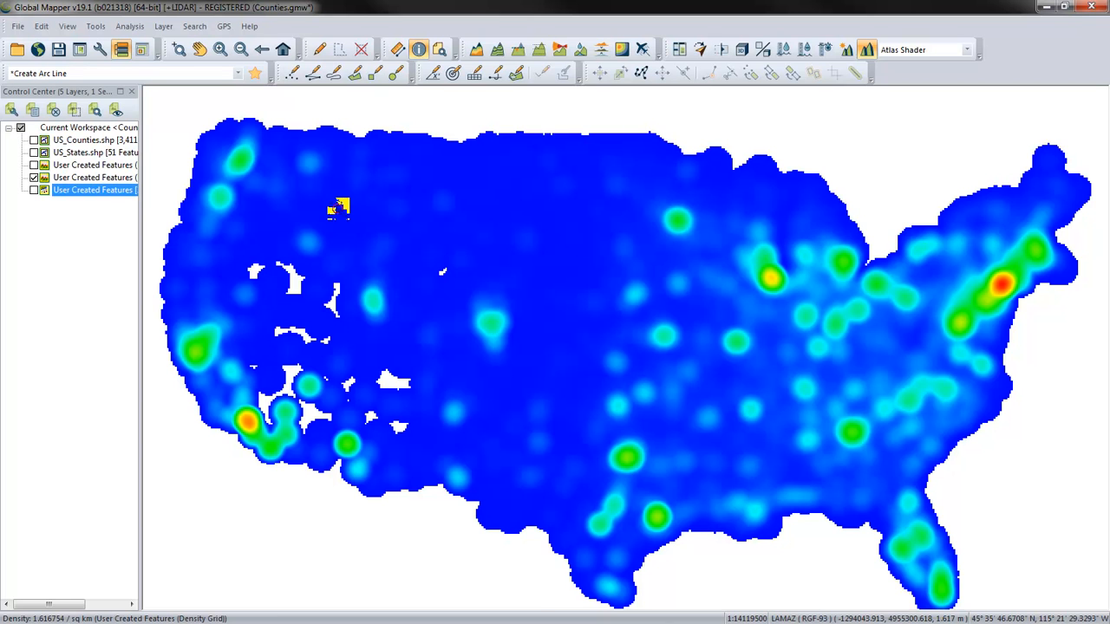
left_click(18, 28)
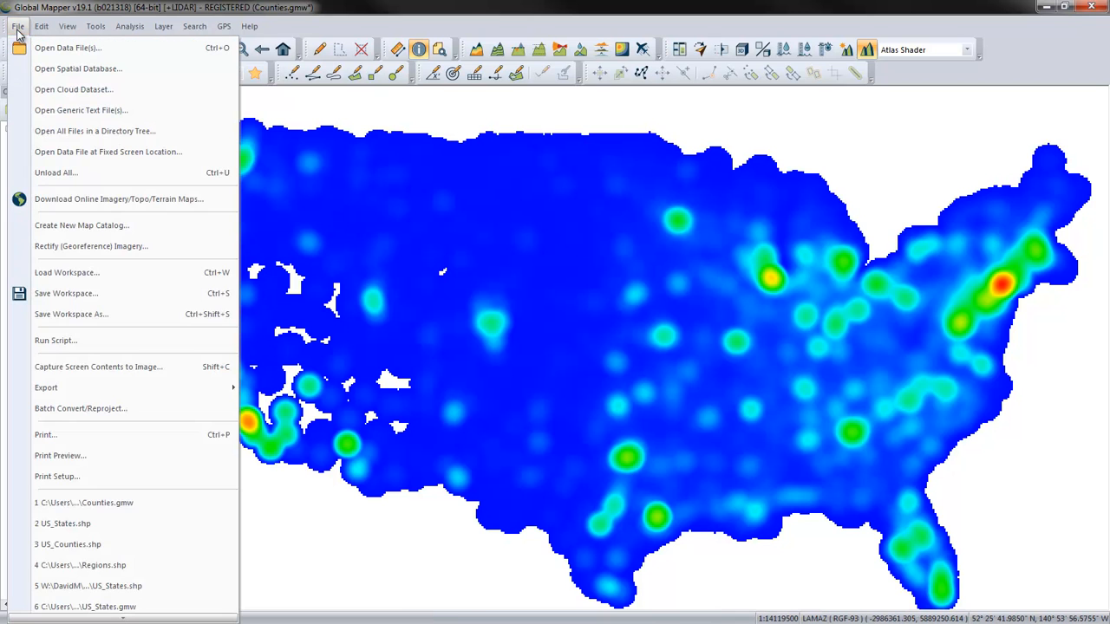
left_click(96, 26)
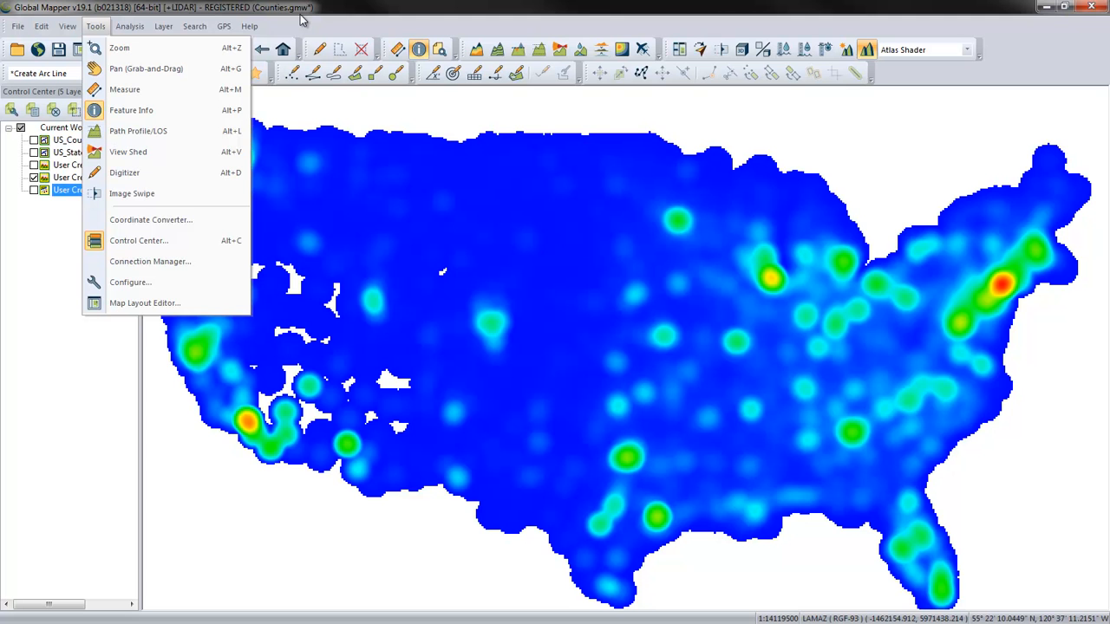
mouse_move(17, 26)
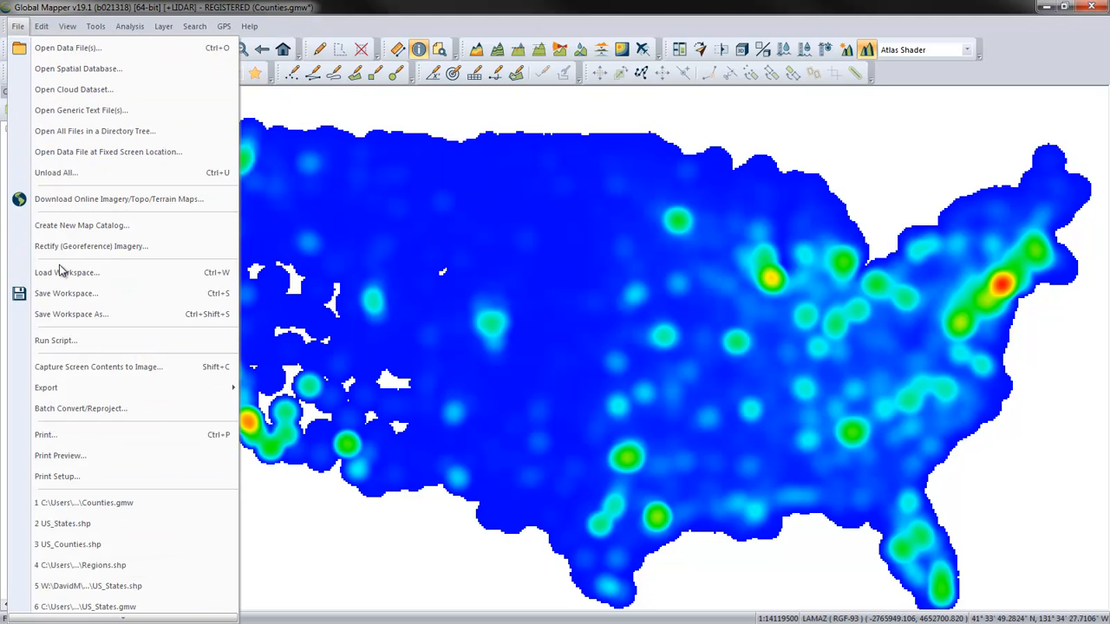
Step: Reload the Counties.gmw workspace without saving the current changes, unloading all loaded data first
left_click(108, 505)
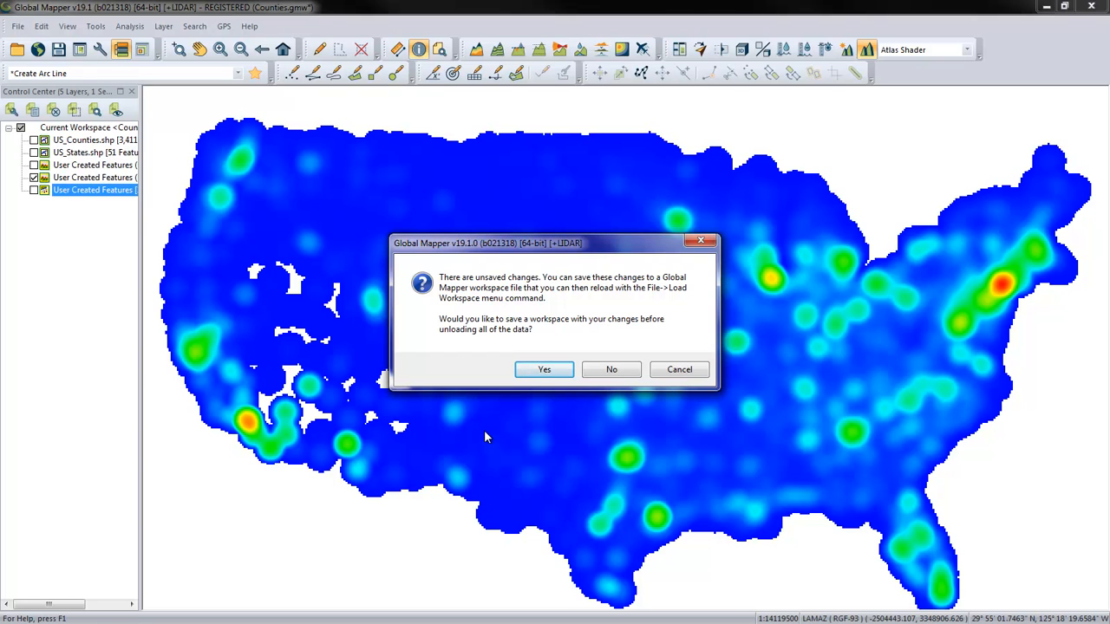
left_click(613, 370)
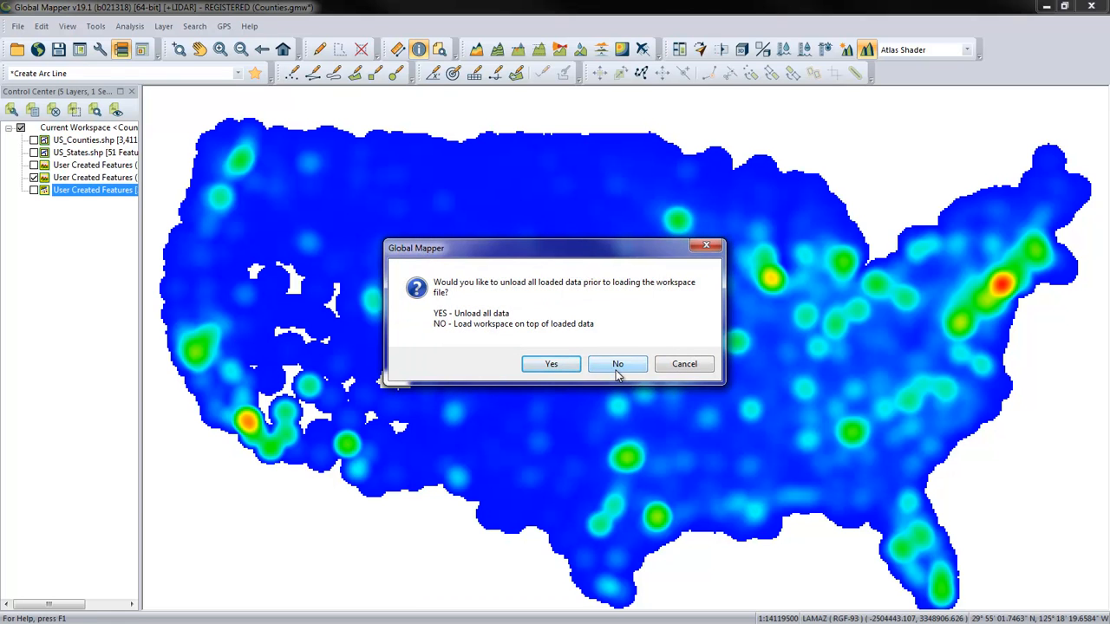
left_click(555, 364)
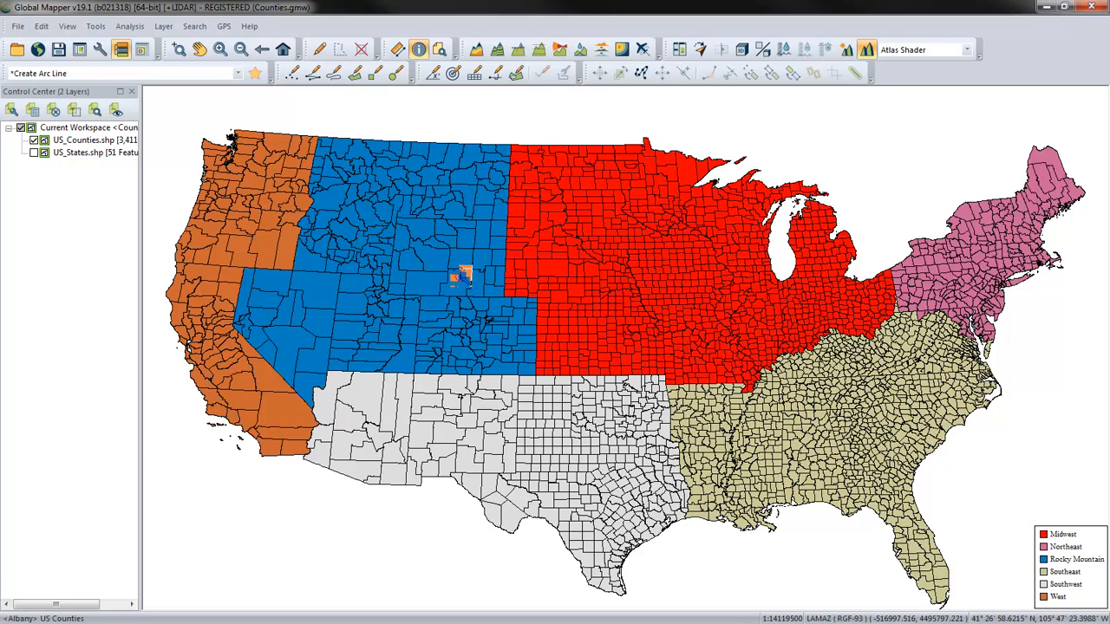
Step: Start a new graph in the Graph and Chart Manager, titled "Population by Region", with its legend hidden
left_click(131, 27)
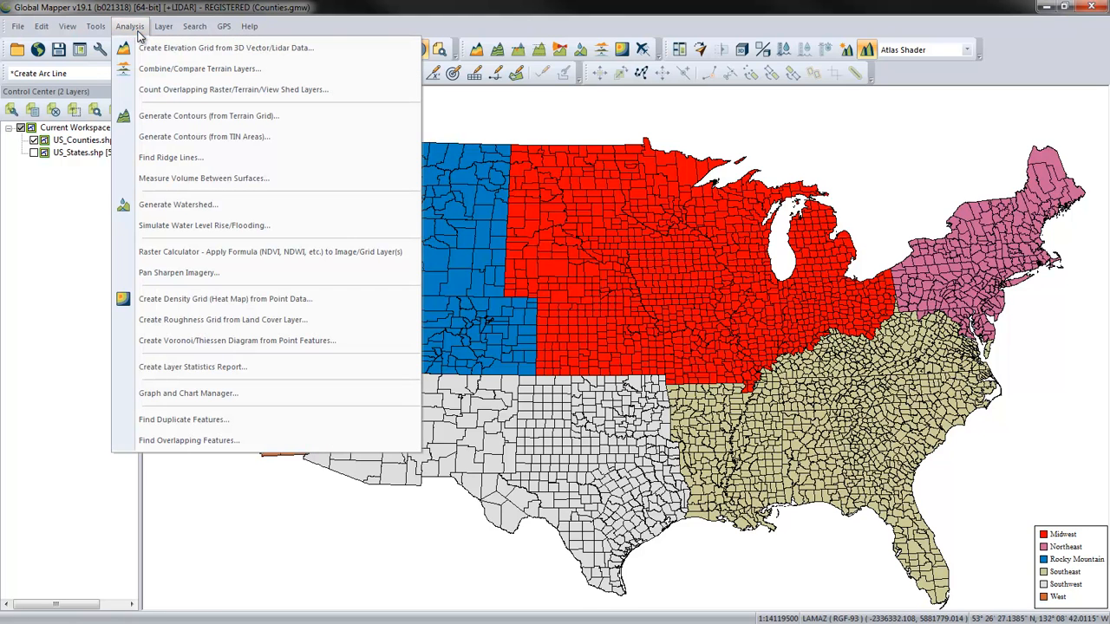
left_click(207, 395)
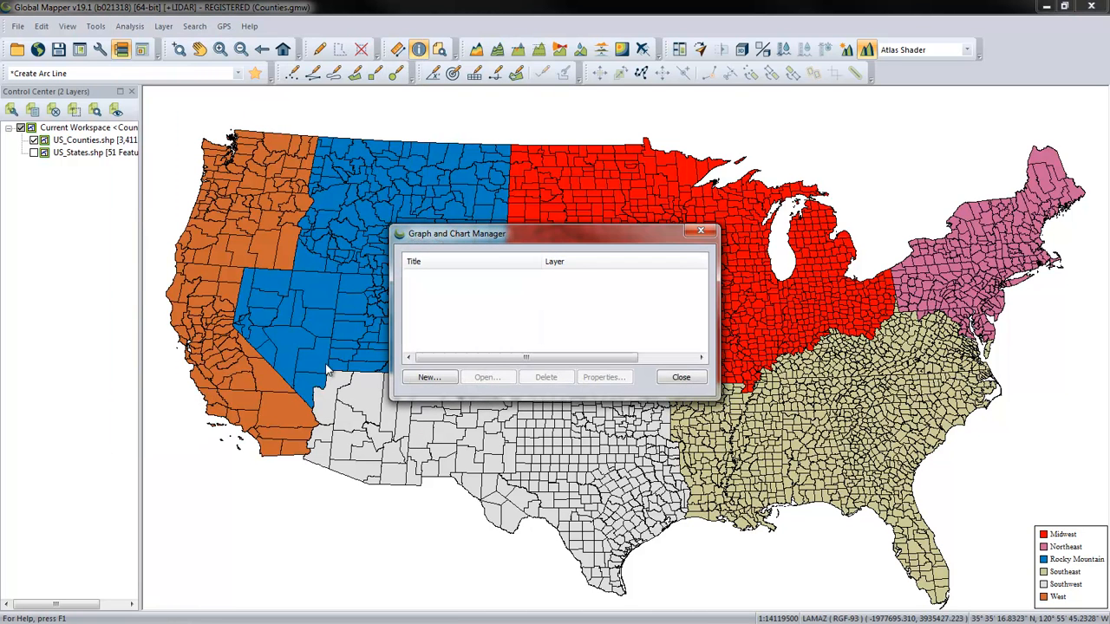
left_click(427, 378)
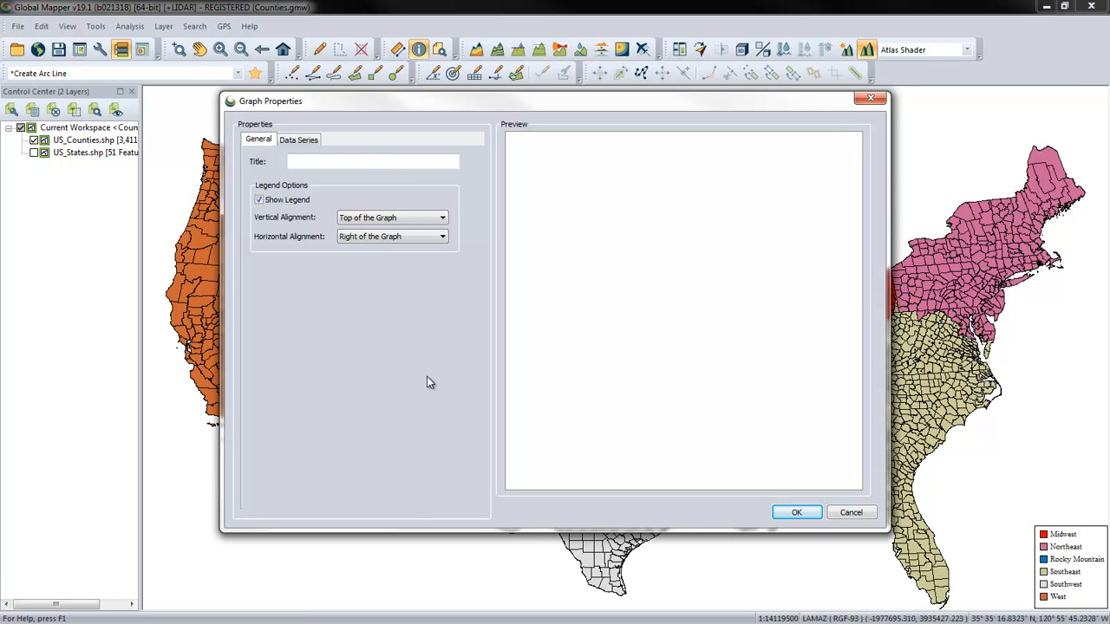
left_click(359, 163)
type("Population")
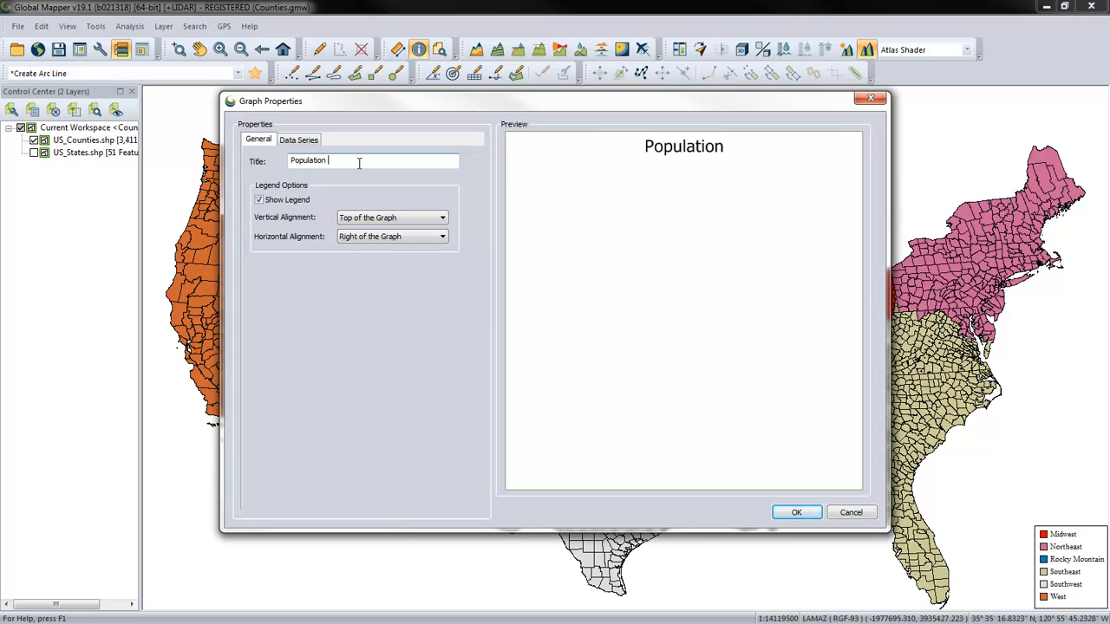
type(" by Rwe")
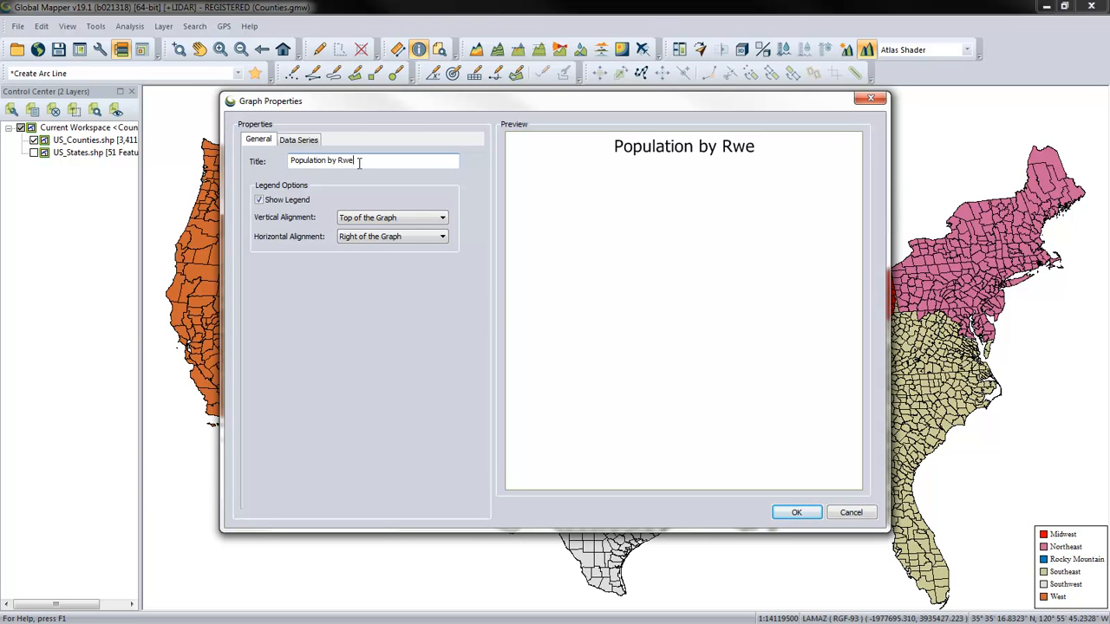
key("BackSpace")
key("BackSpace")
type("eg")
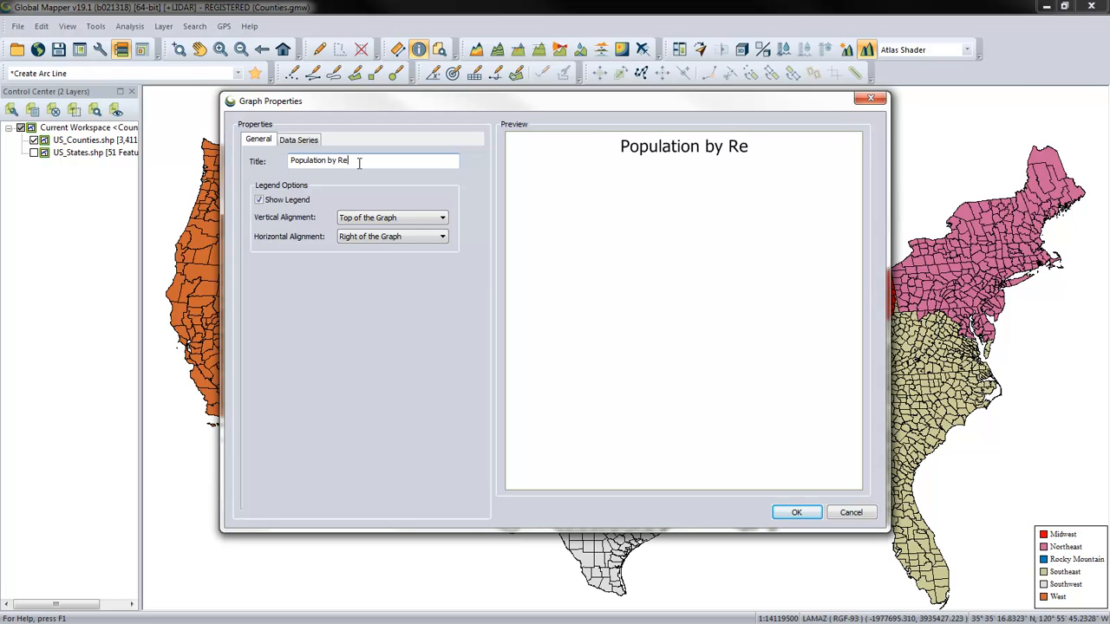
type("ion")
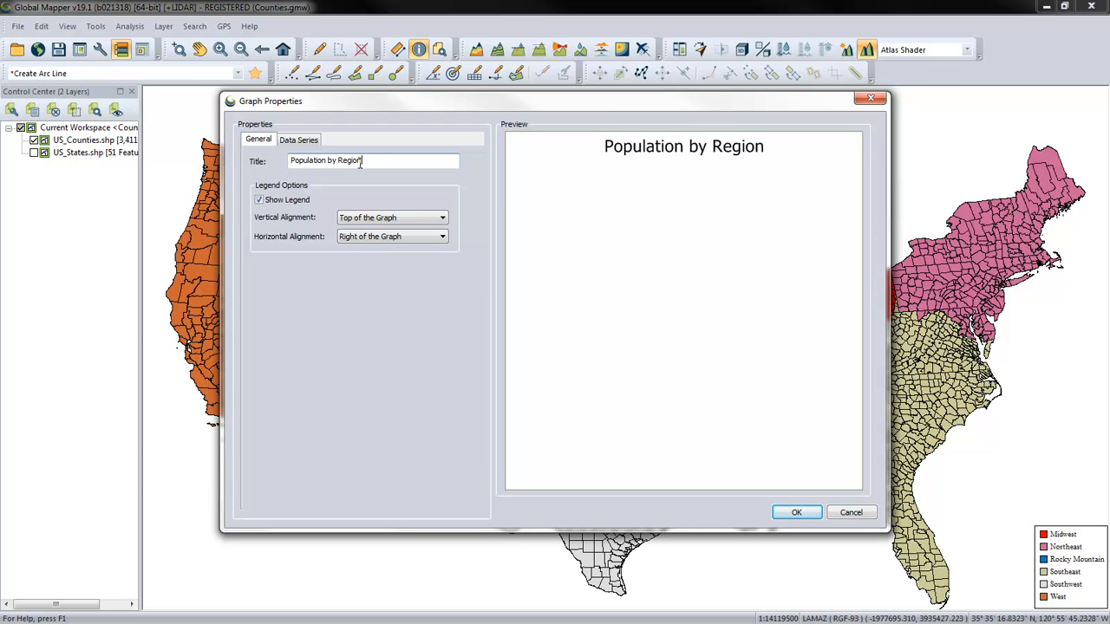
left_click(258, 201)
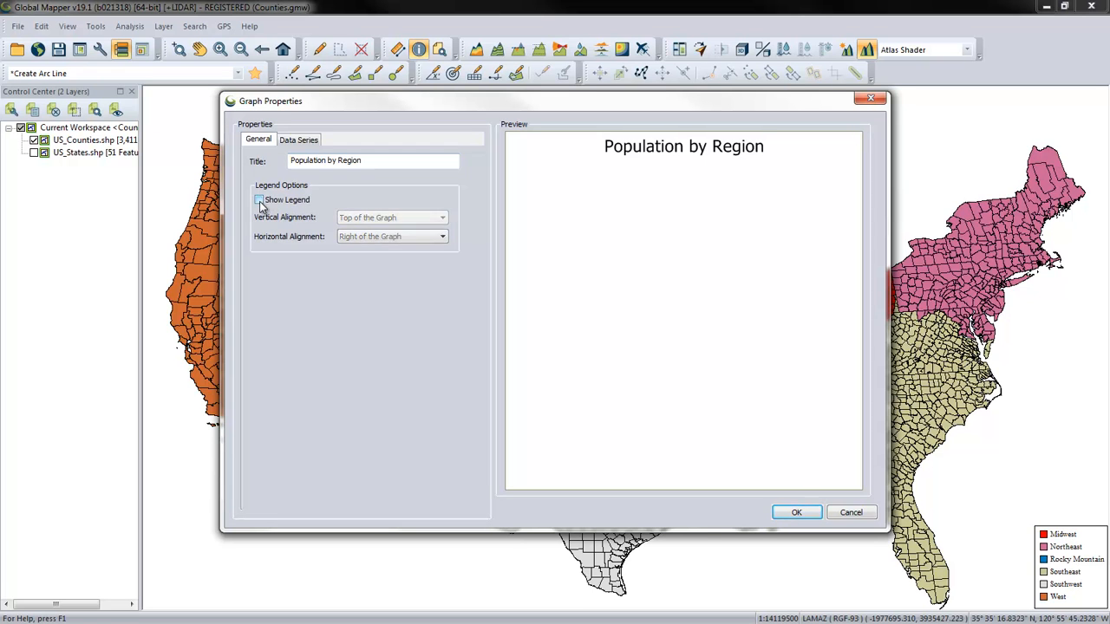
Step: Define the data series as a pie chart of US_Counties.shp with POPULATION as value attribute and REGION as point label attribute
left_click(303, 141)
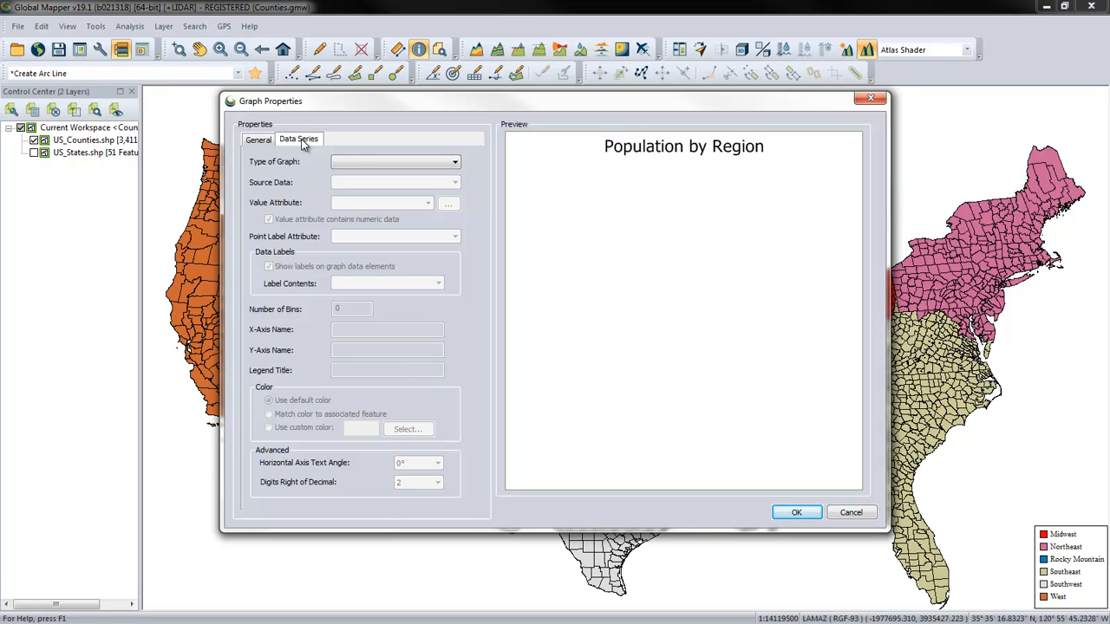
left_click(367, 163)
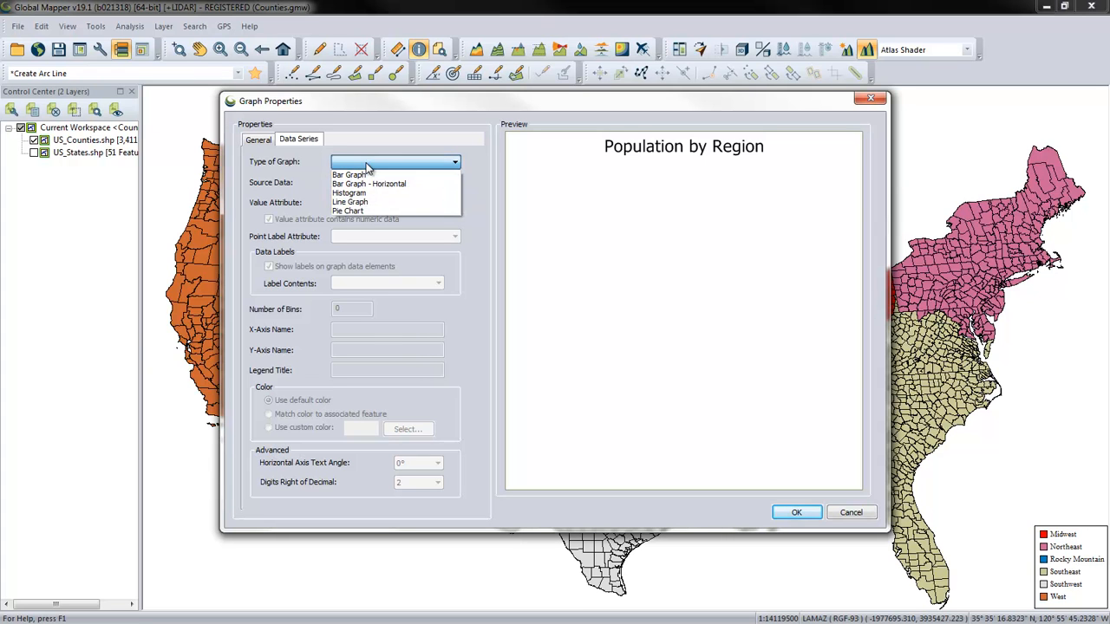
left_click(351, 210)
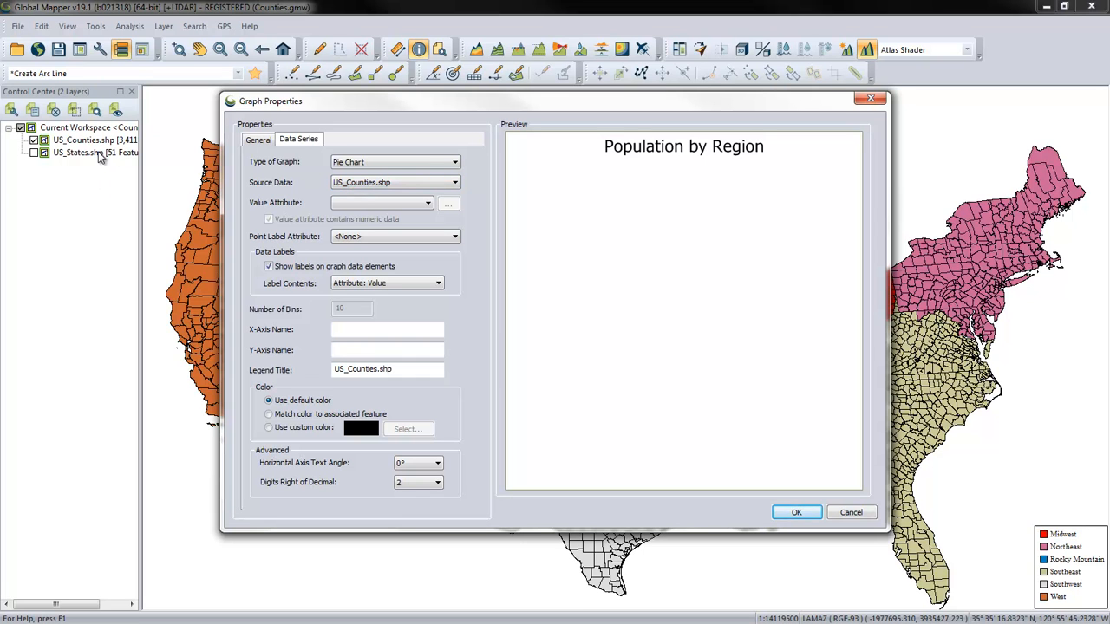
left_click(359, 183)
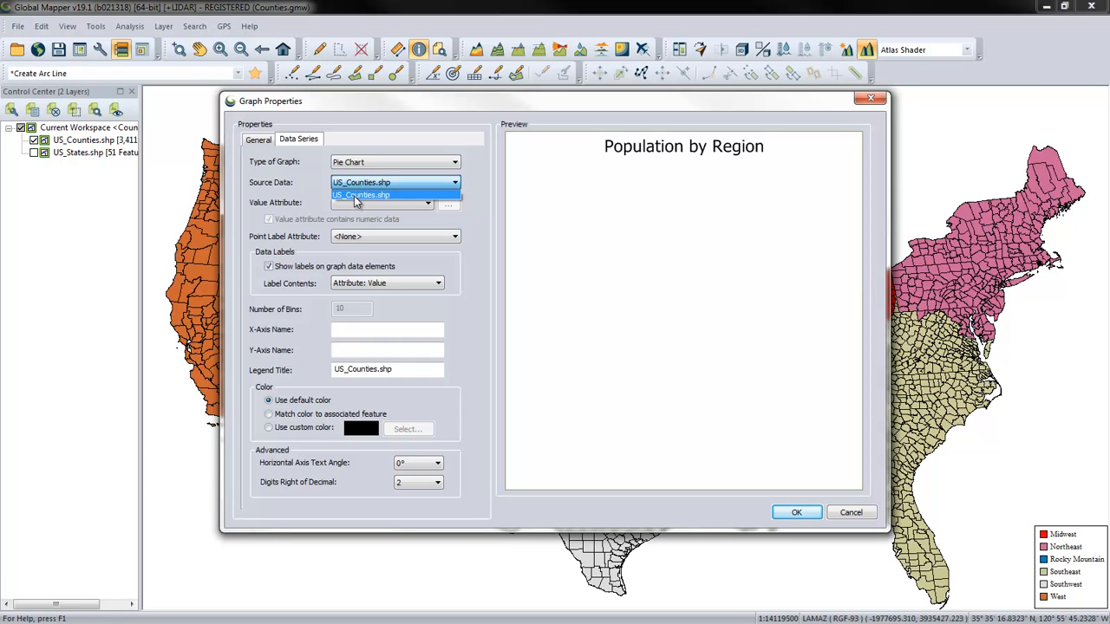
left_click(358, 195)
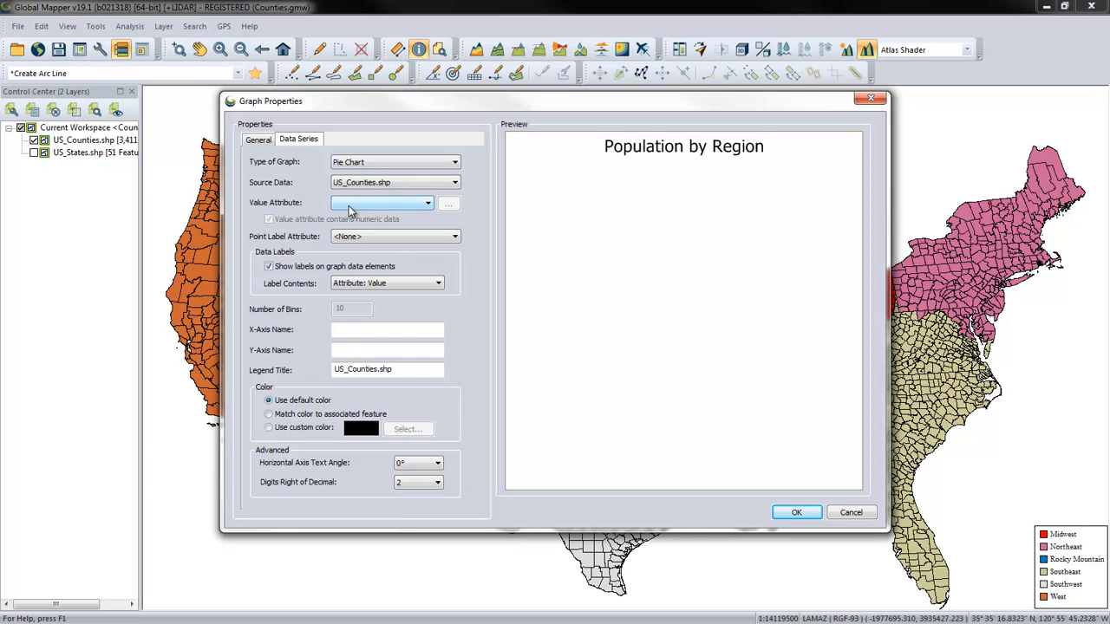
left_click(349, 204)
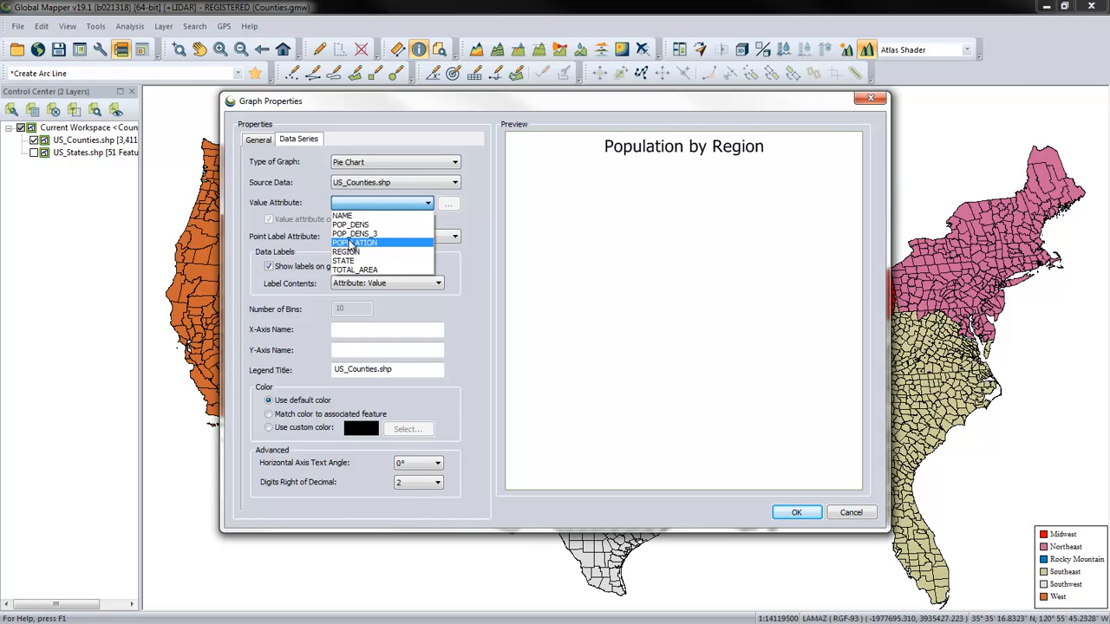
left_click(351, 243)
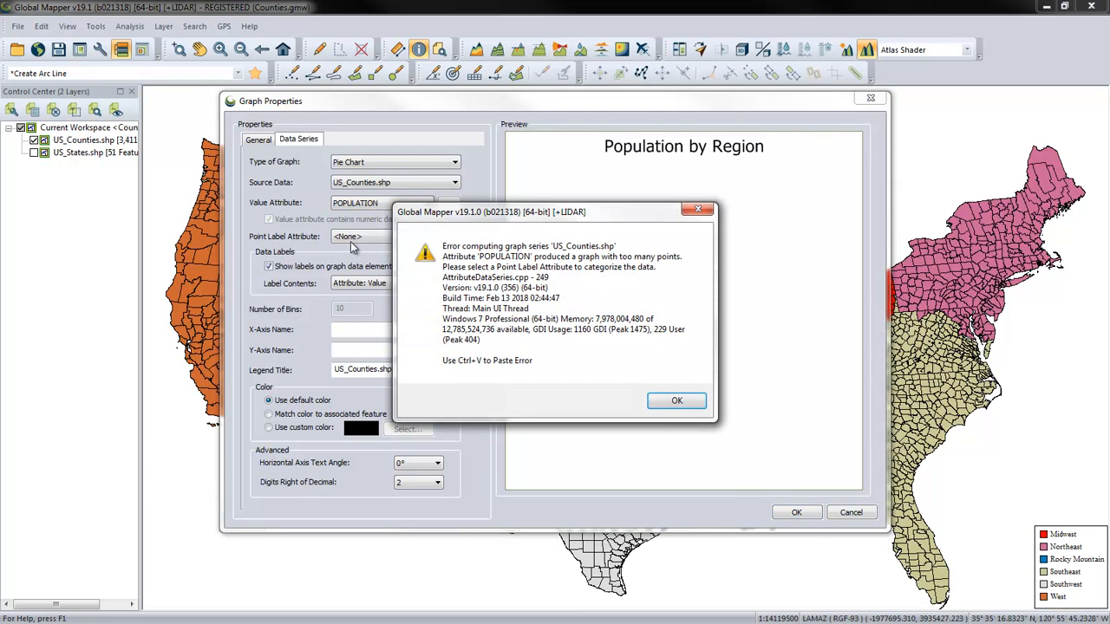
left_click(675, 401)
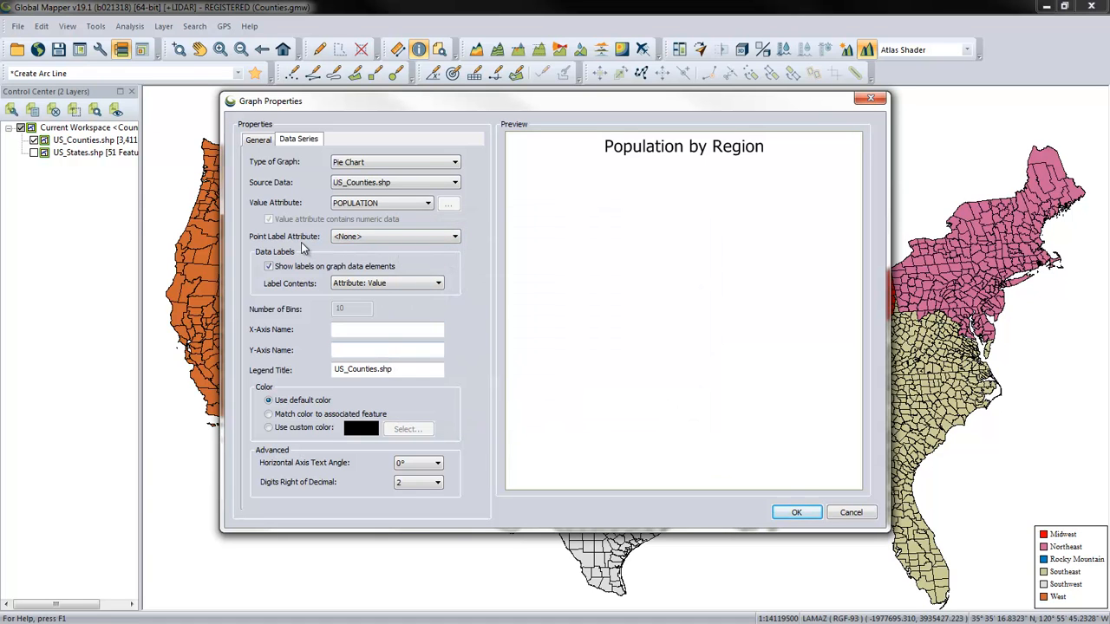
left_click(376, 240)
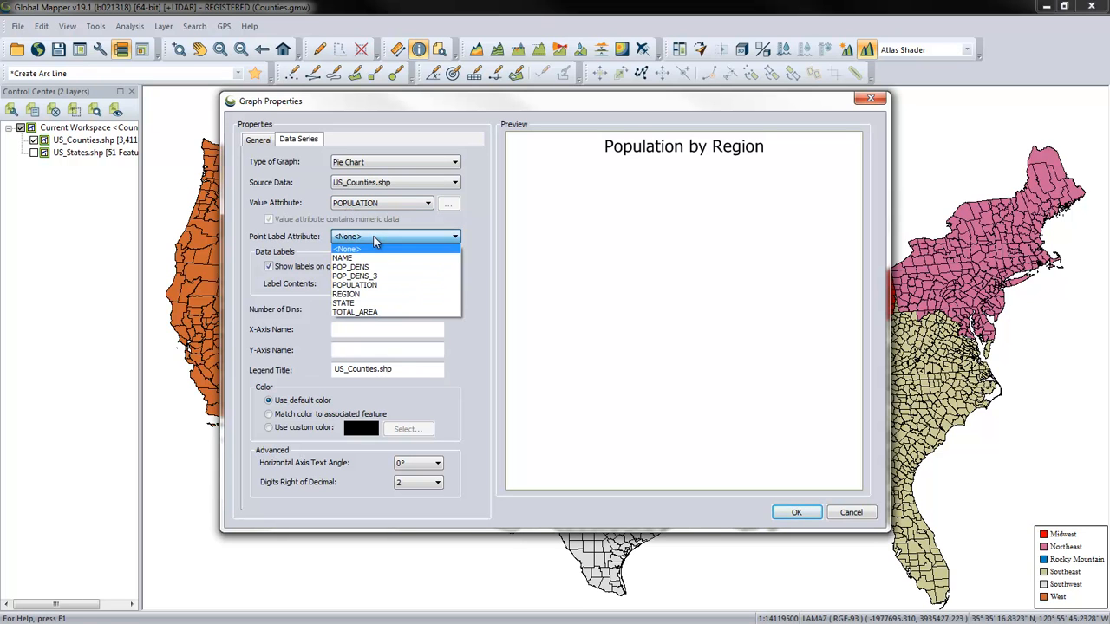
left_click(378, 289)
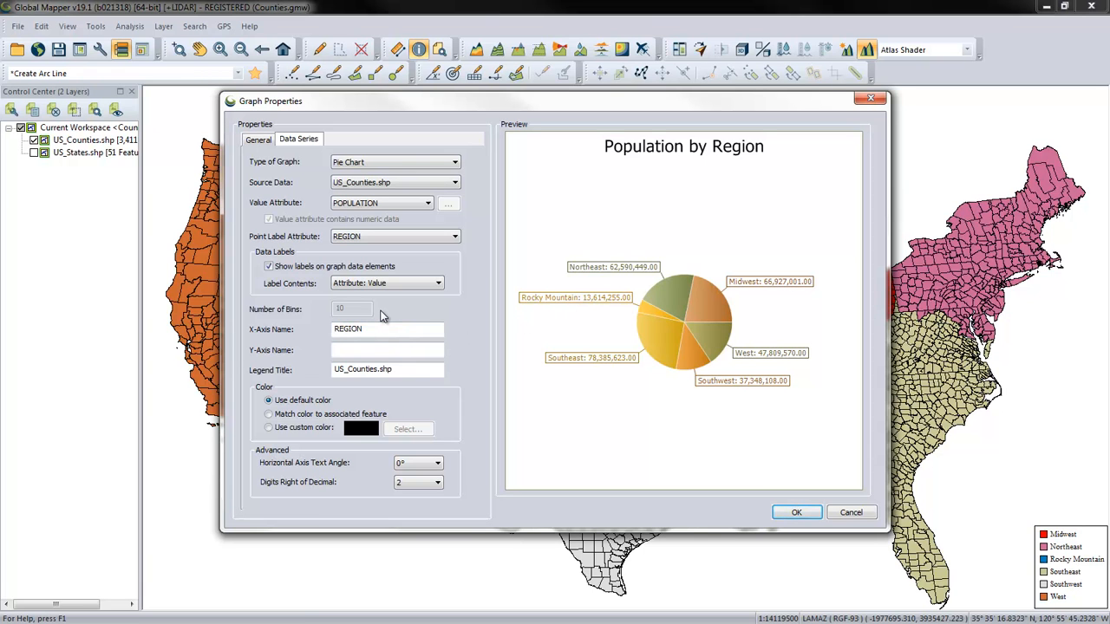
Step: Turn off the labels on the pie chart and match the slice colors to the associated features
left_click(269, 267)
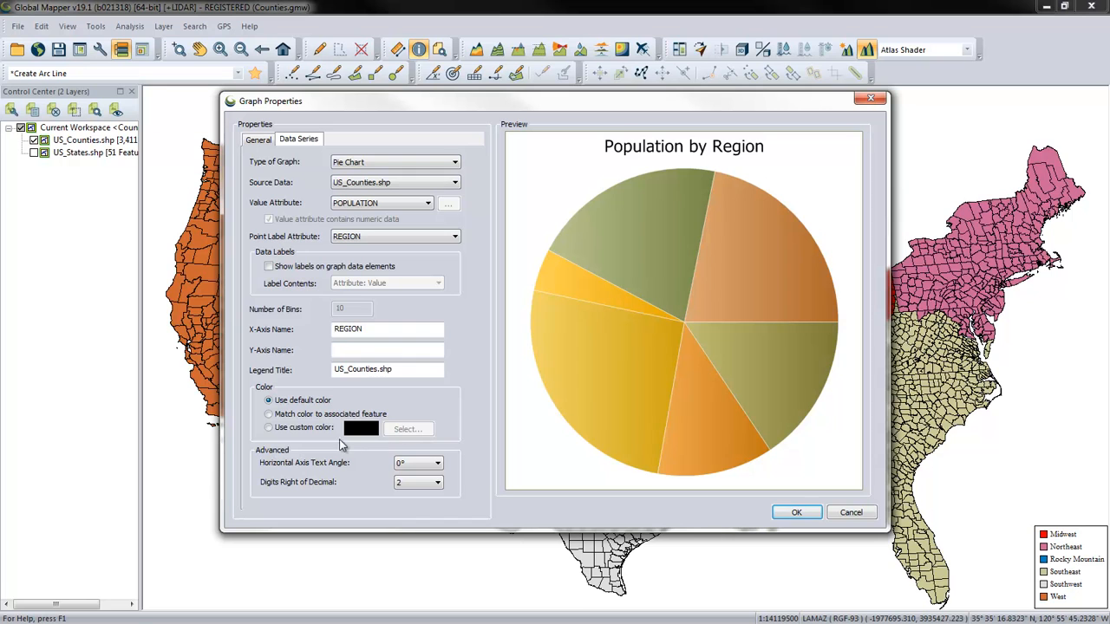
left_click(268, 415)
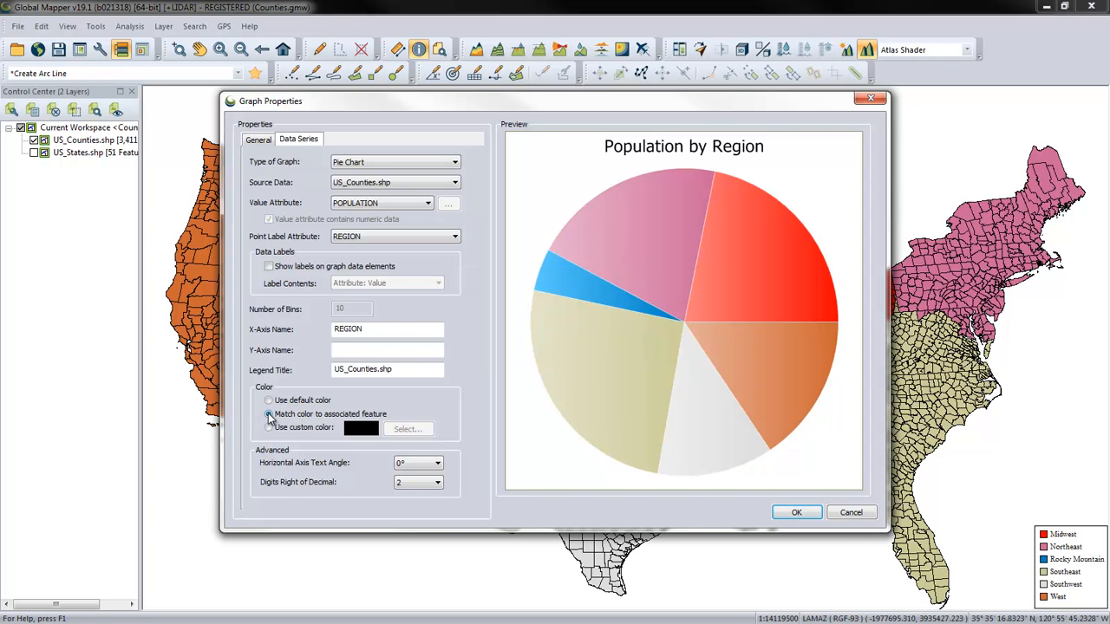
left_click_drag(702, 111, 715, 142)
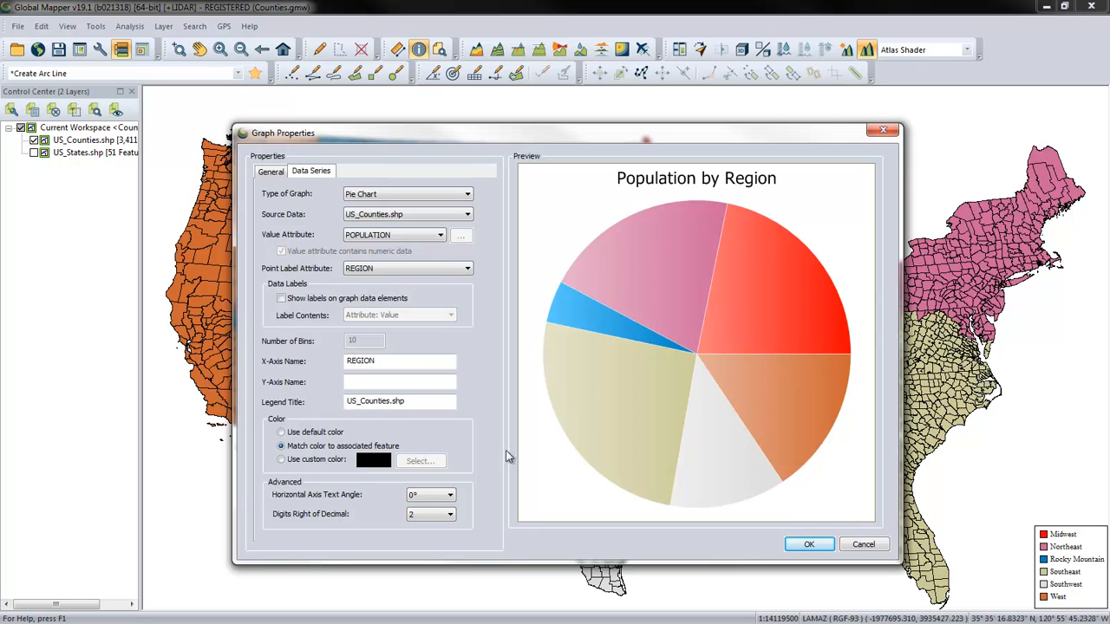
Step: Show data labels containing only the Value, with 0 digits right of the decimal, and create the pie chart
left_click(281, 298)
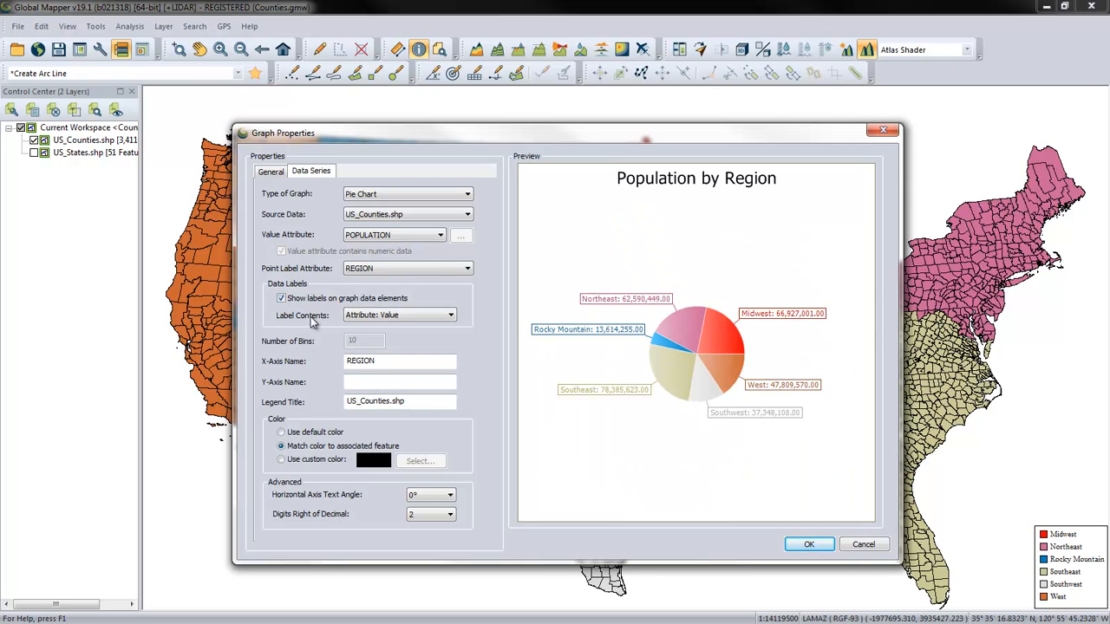
left_click(398, 317)
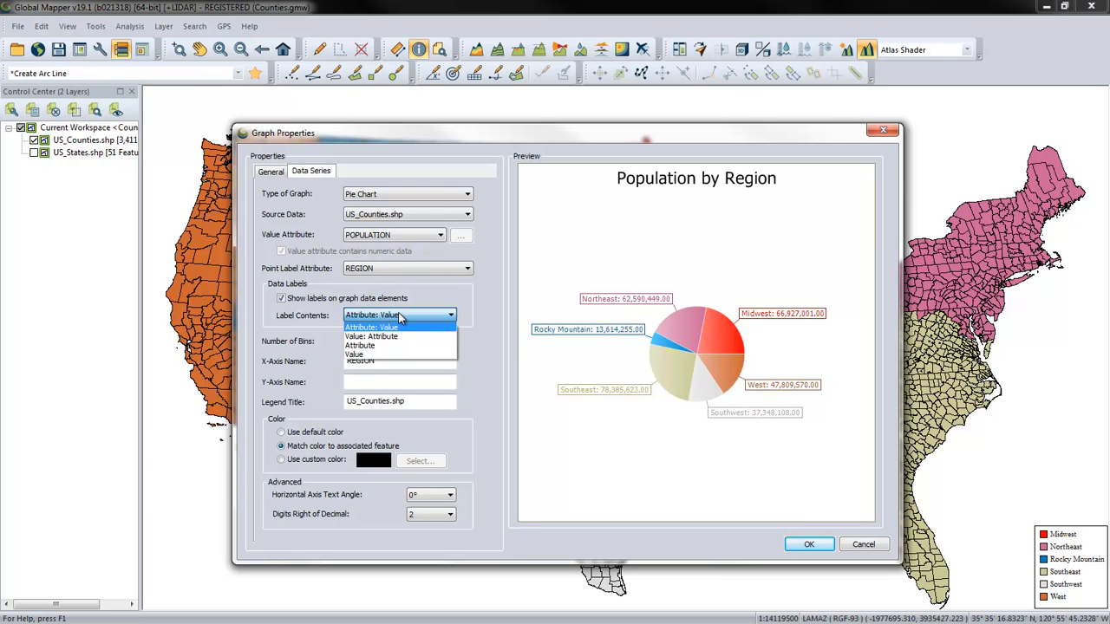
left_click(382, 354)
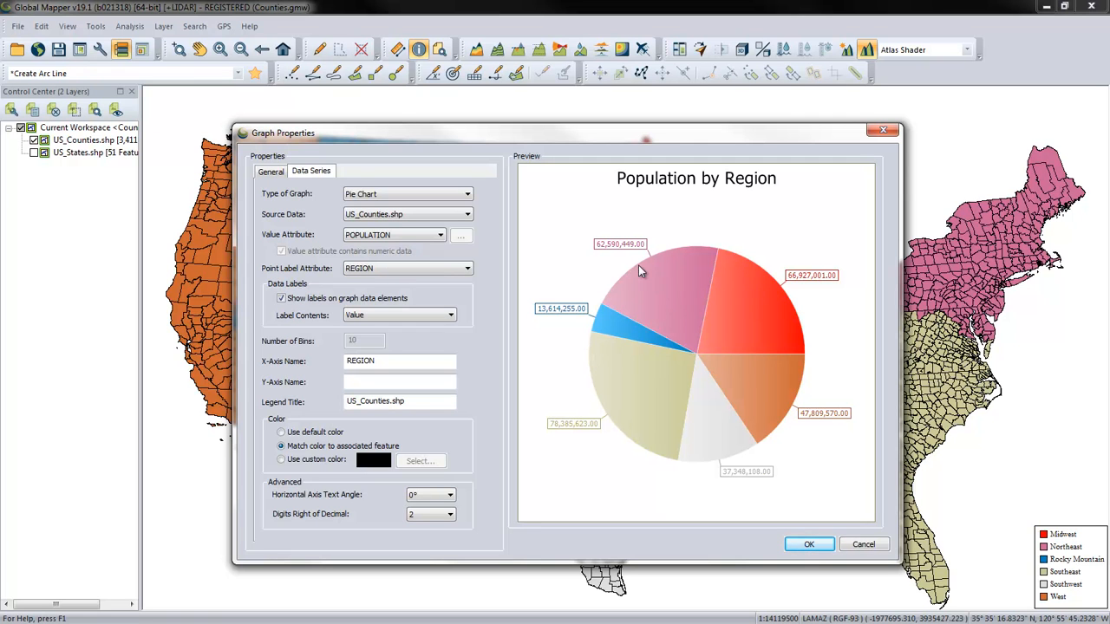
left_click(431, 516)
left_click(422, 528)
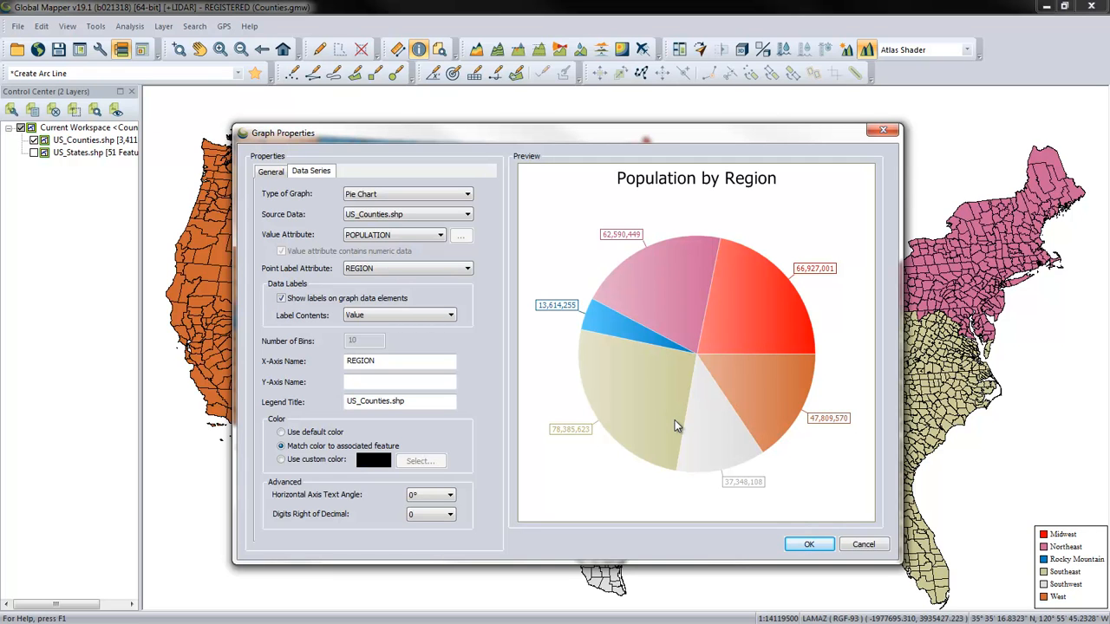
left_click(804, 544)
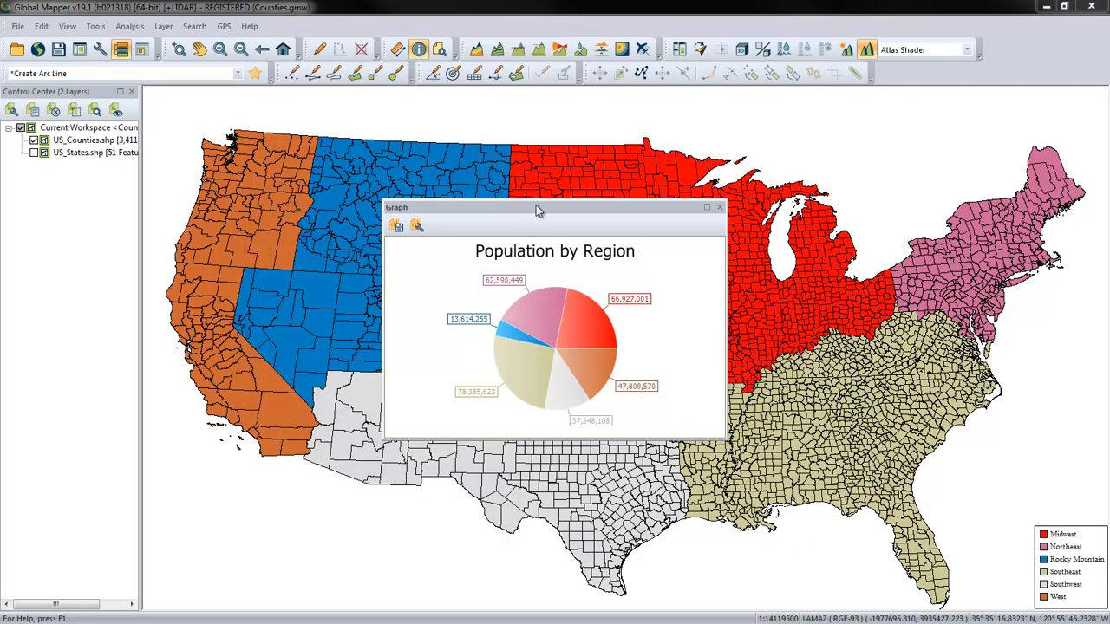
Step: Dock the Population by Region graph beside the map and close the Graph and Chart Manager
left_click_drag(536, 205, 543, 206)
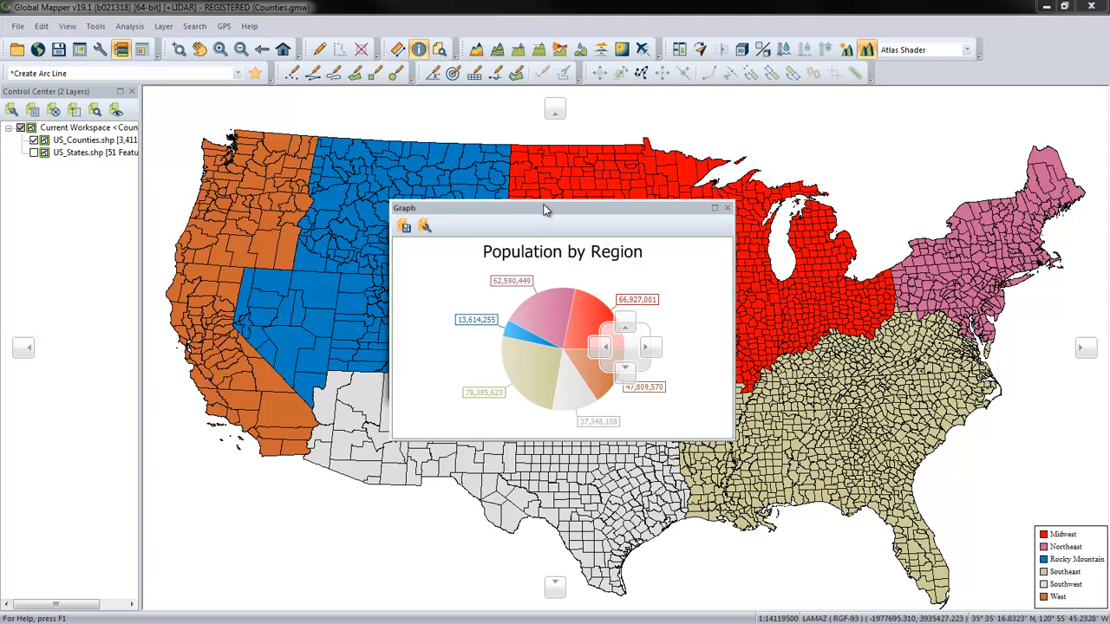
left_click_drag(545, 209, 656, 350)
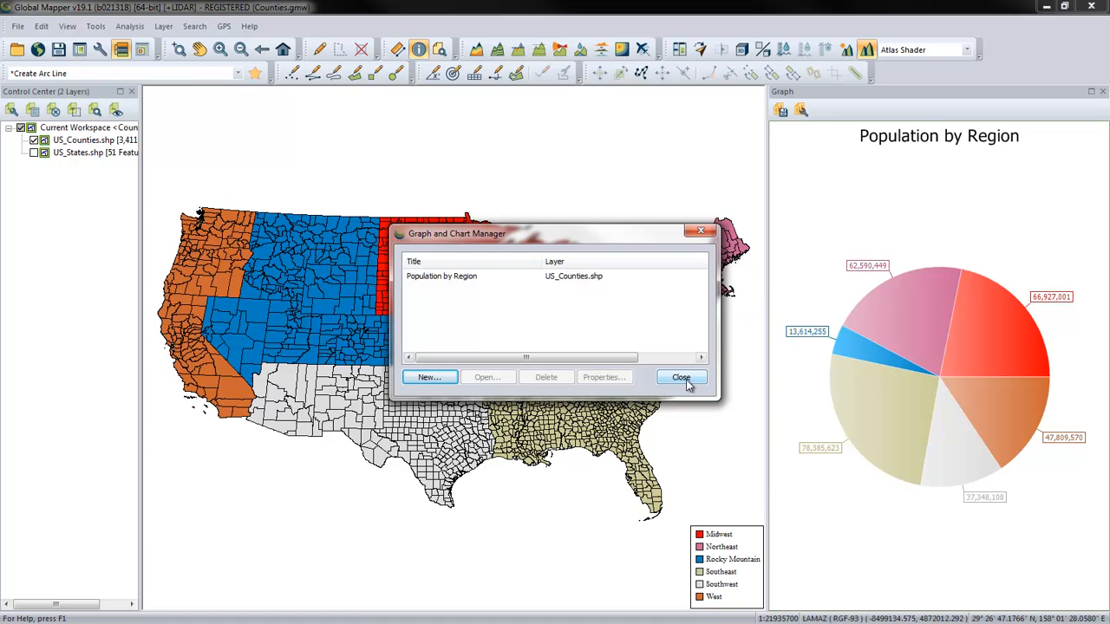
left_click(440, 279)
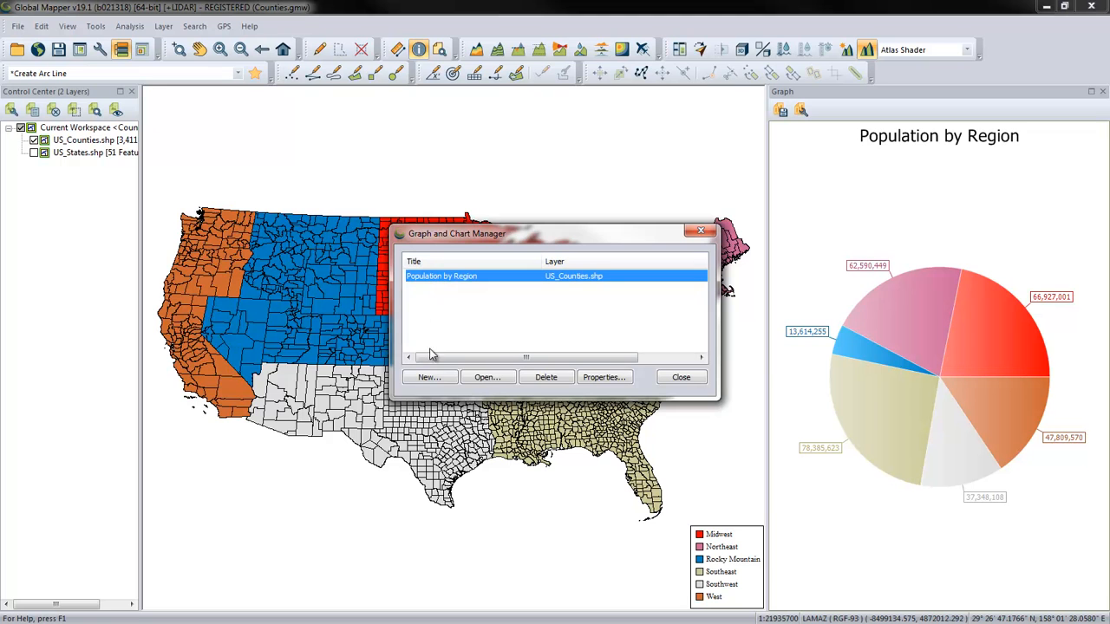
left_click(679, 378)
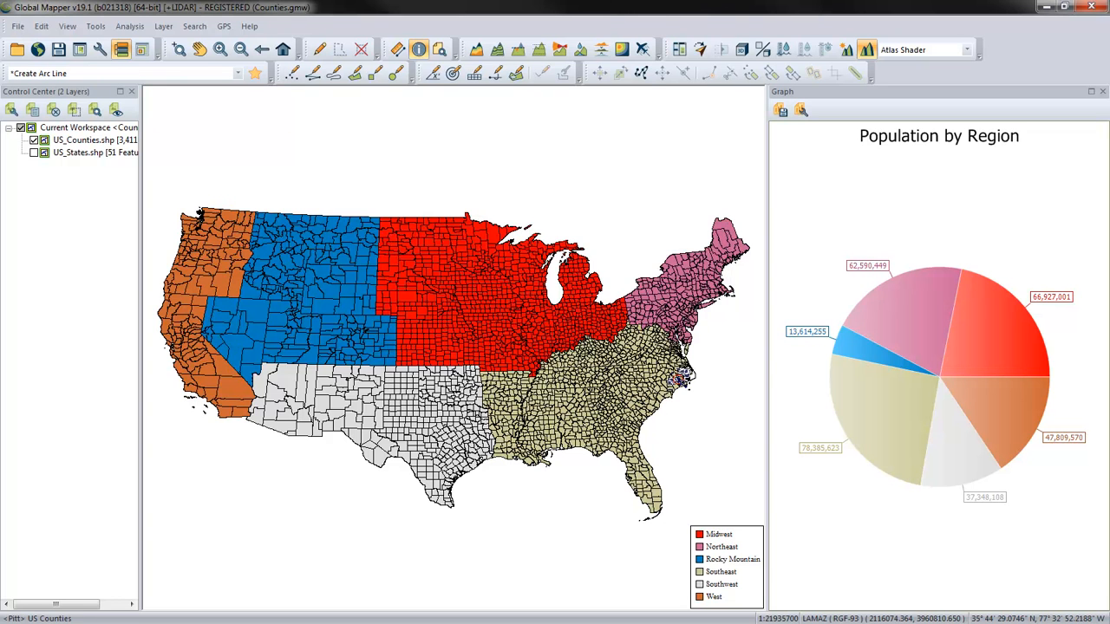
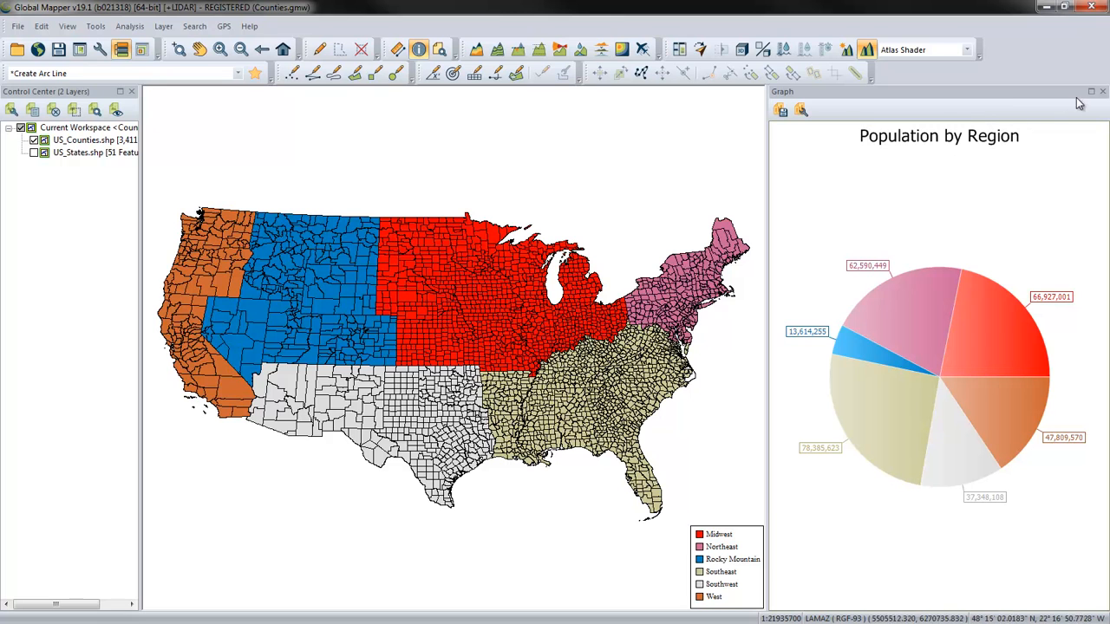
Step: Close the docked Population by Region graph
left_click(1102, 92)
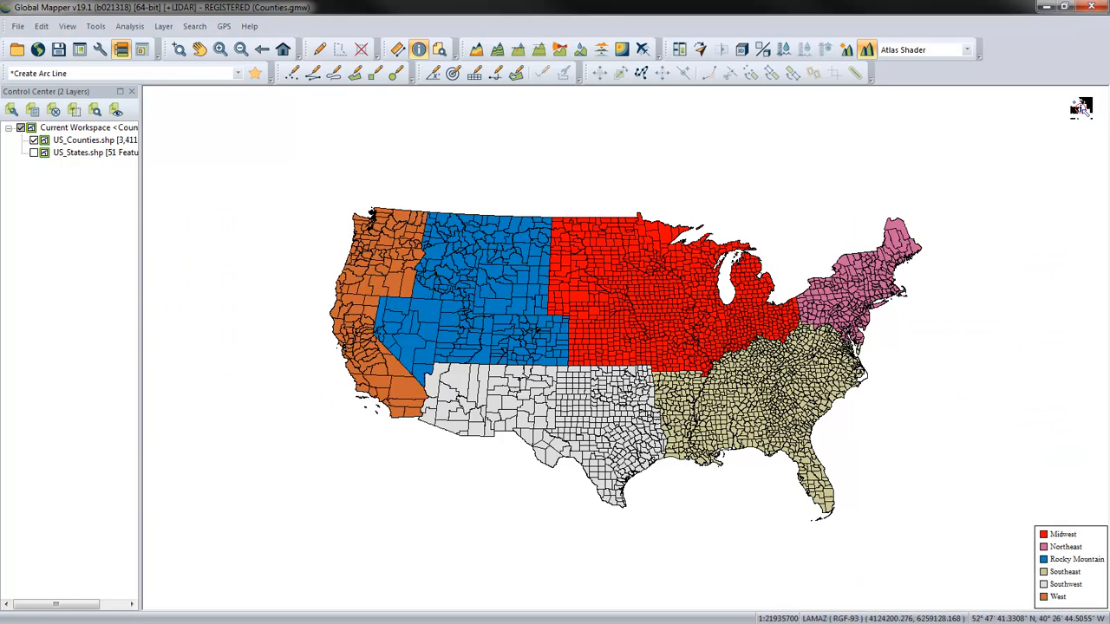
Step: Switch the area styling of US_Counties.shp to the default style based on classification or custom style
left_click(101, 144)
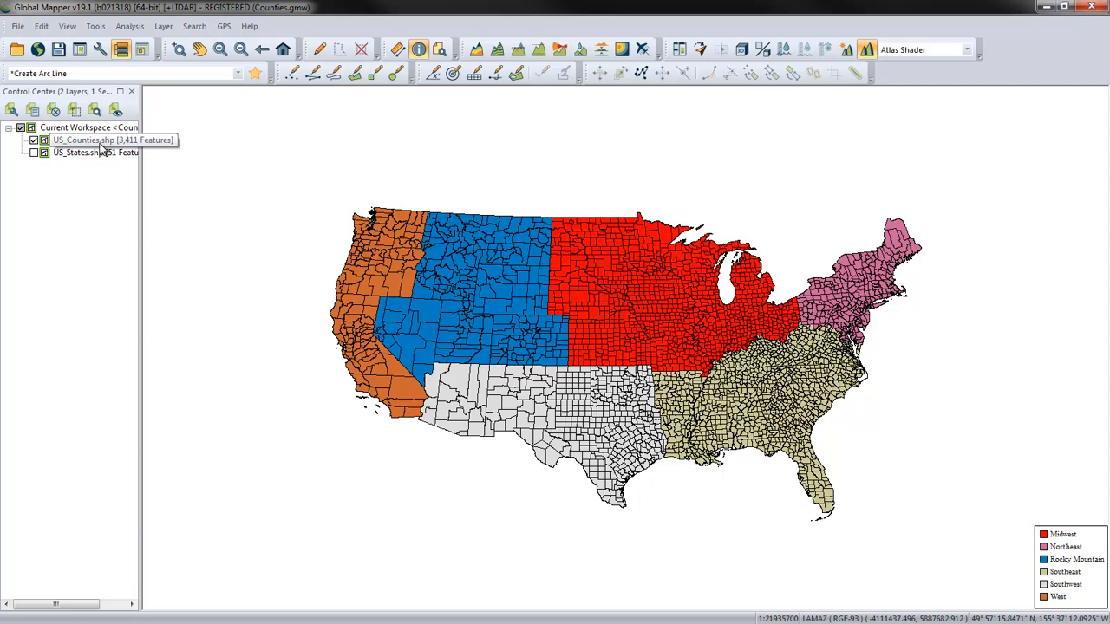
right_click(99, 146)
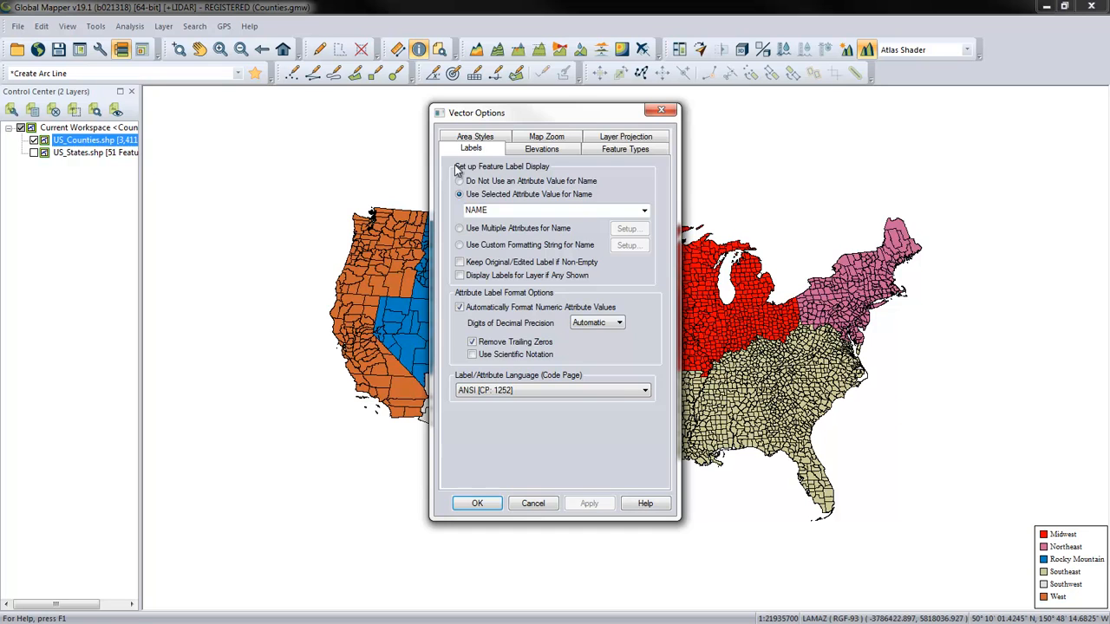
left_click(477, 139)
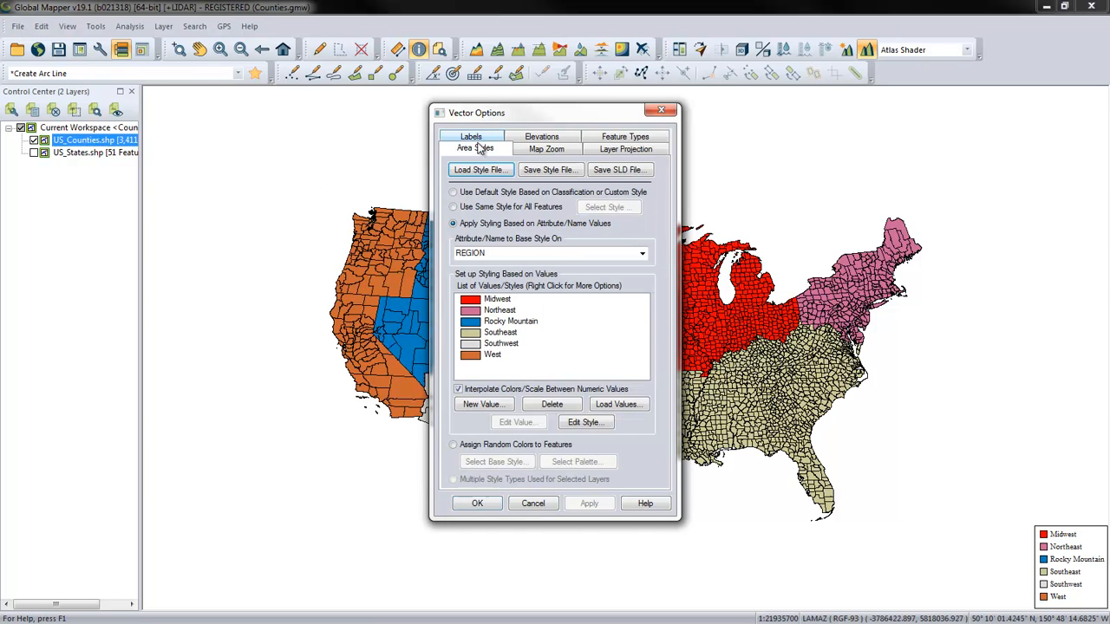
left_click(452, 192)
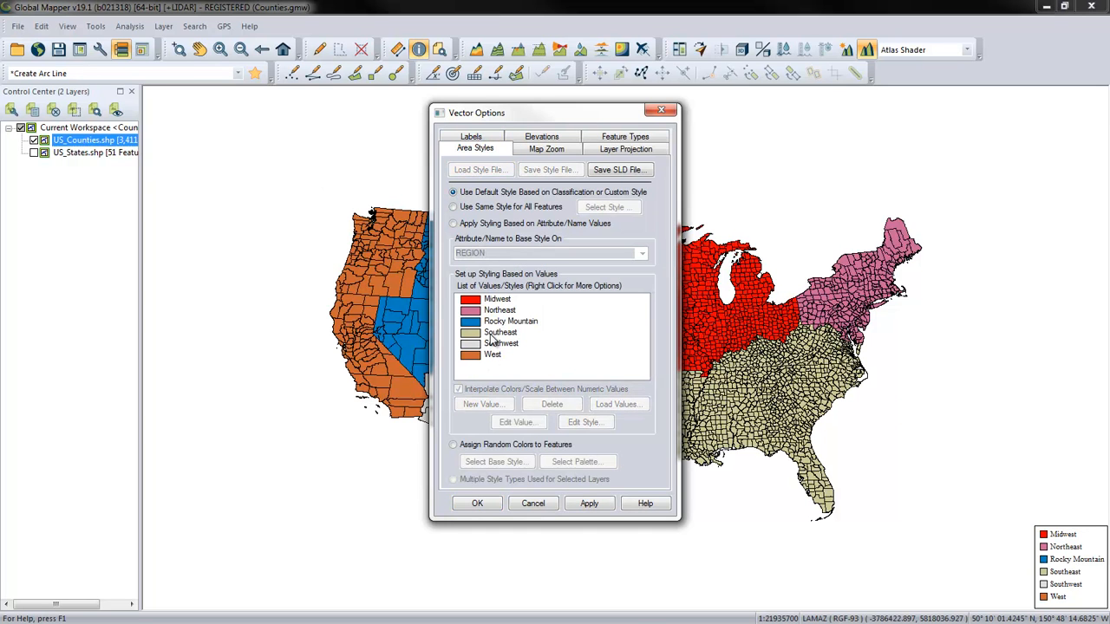
left_click(588, 503)
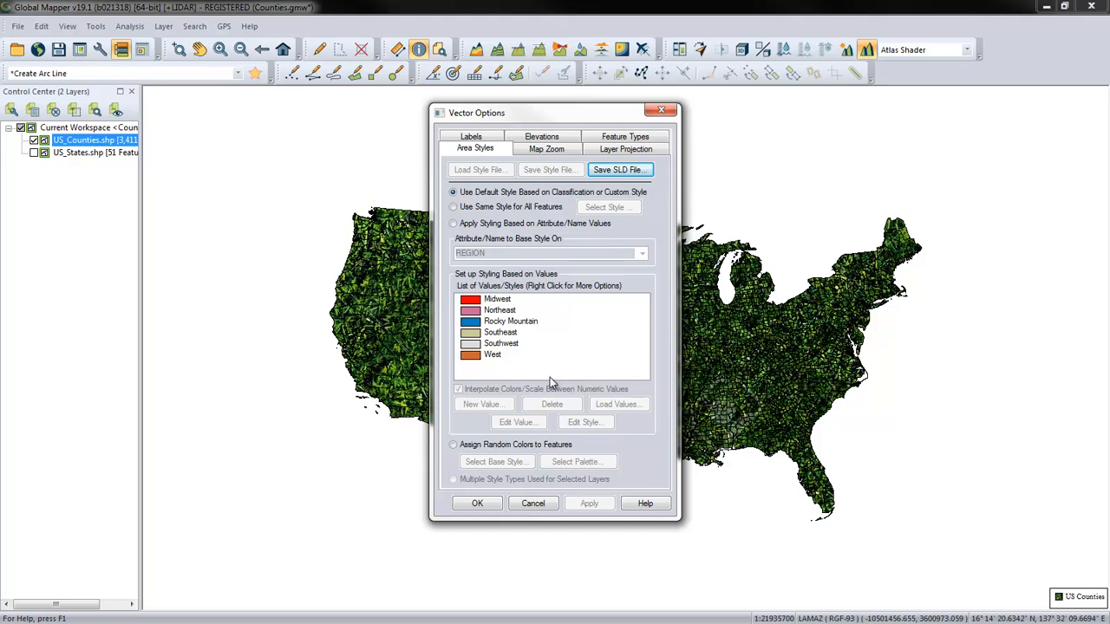
Step: Classify the unclassified area features of US_Counties.shp as Unknown Area Type
left_click(627, 139)
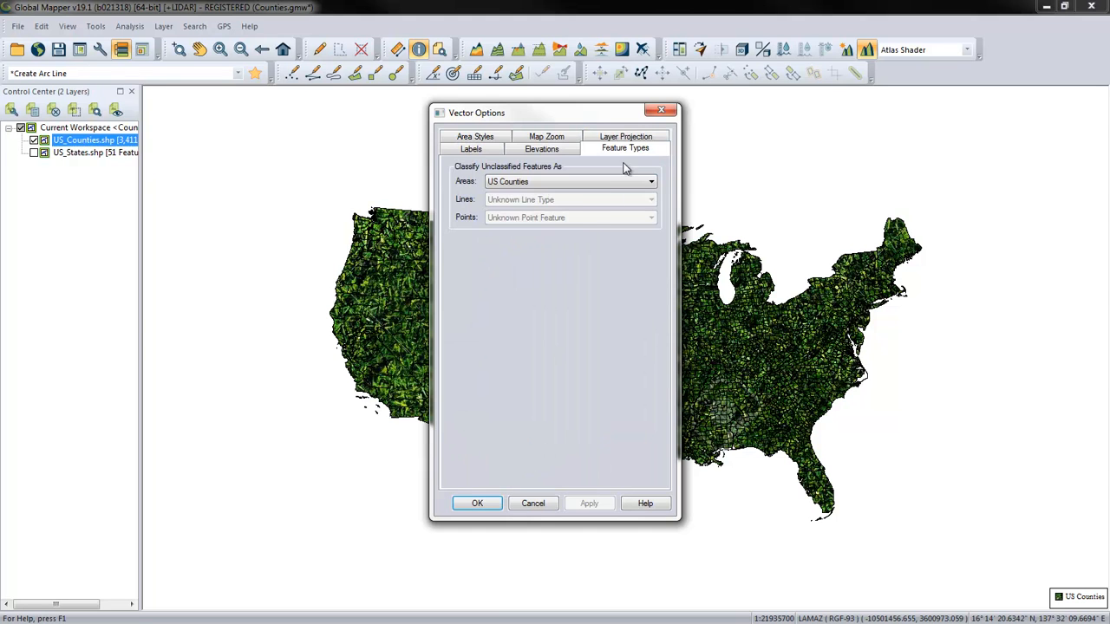
left_click(571, 184)
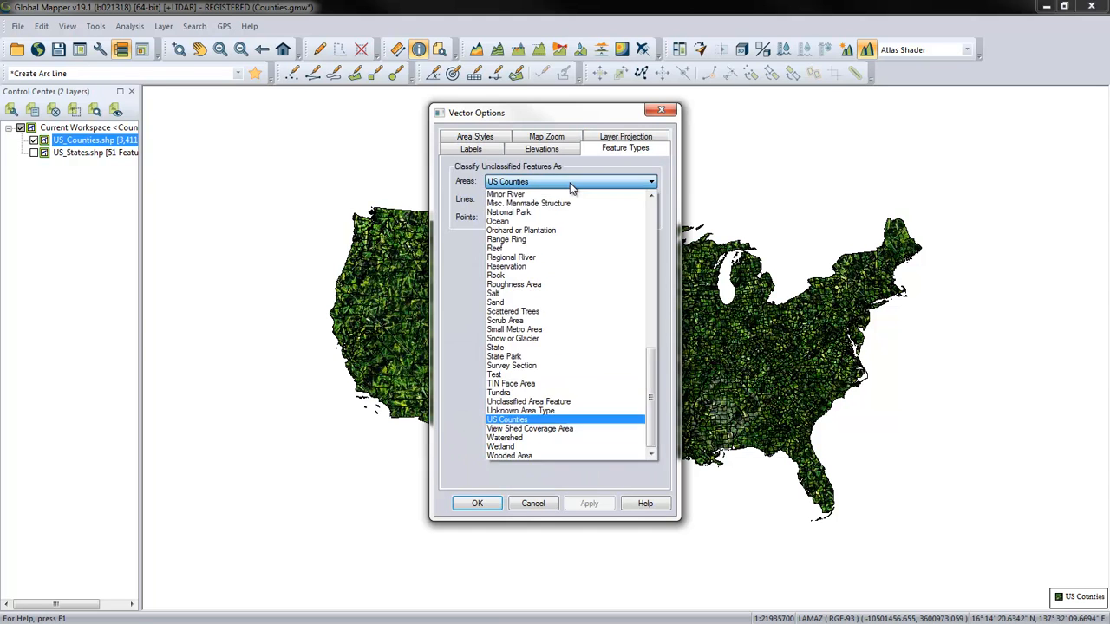
left_click(599, 413)
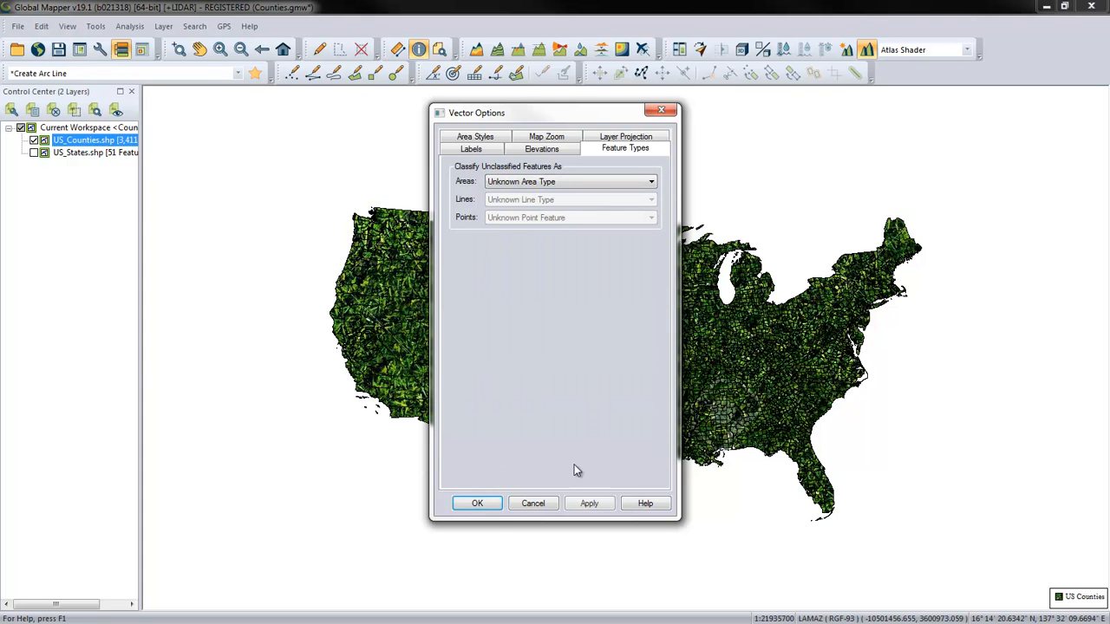
left_click(478, 504)
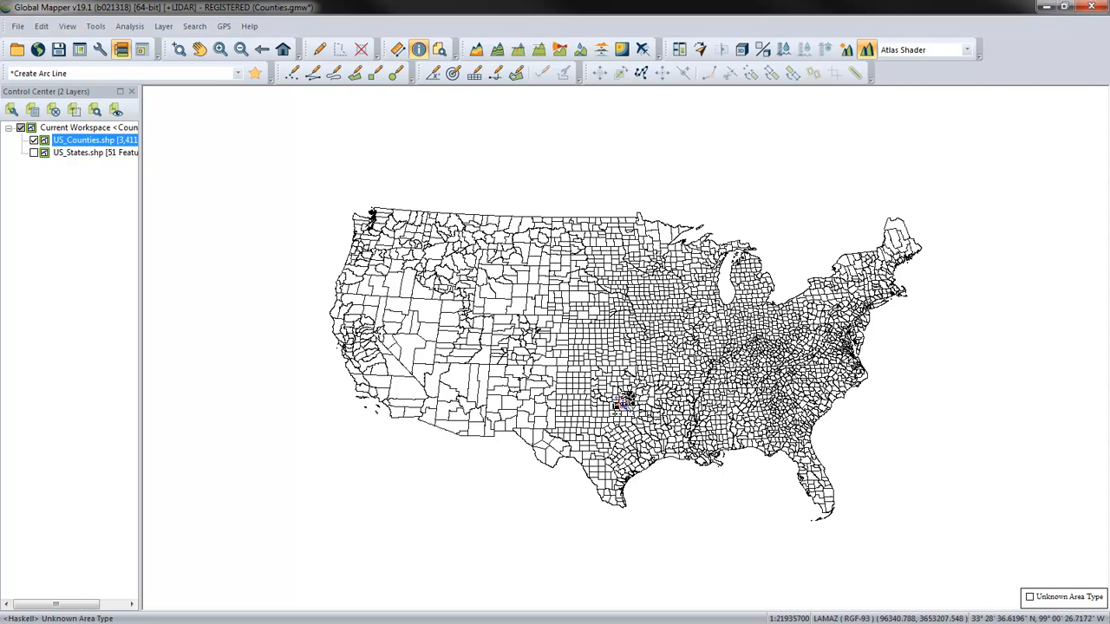
Step: Turn on label display for the US_Counties.shp layer, using the NAME attribute
scroll(619, 371, "up", 1)
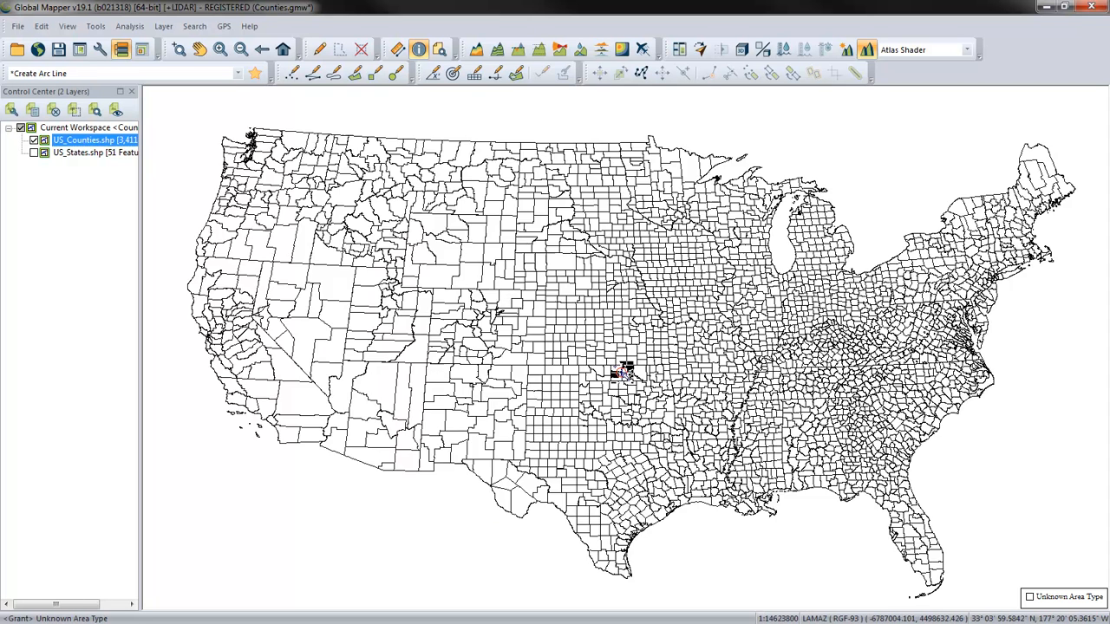
double_click(93, 144)
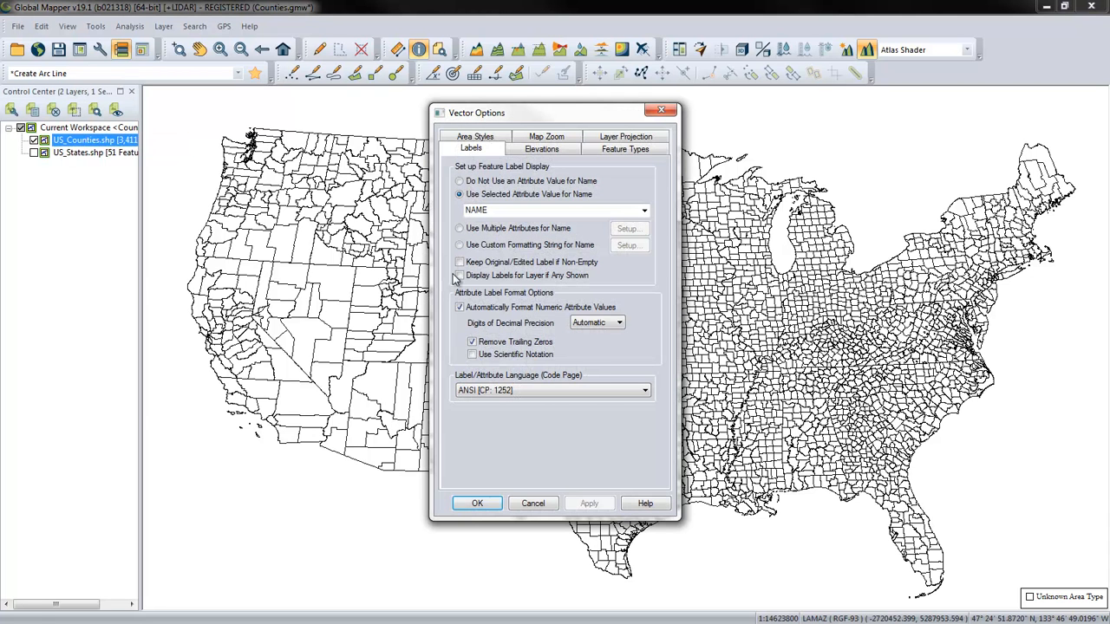
left_click(460, 275)
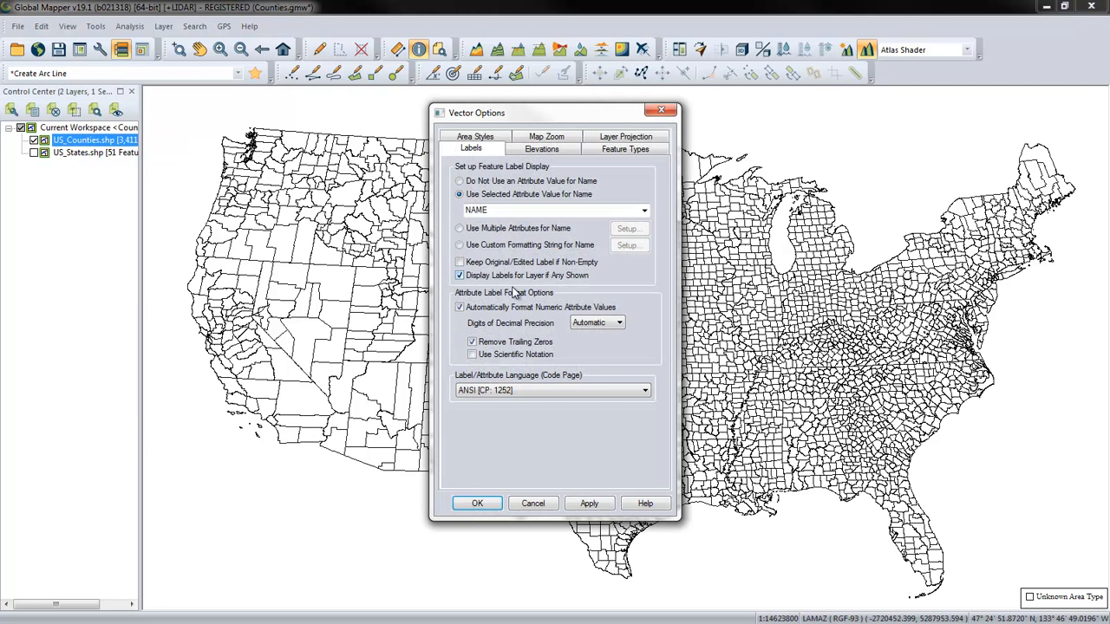
left_click(476, 504)
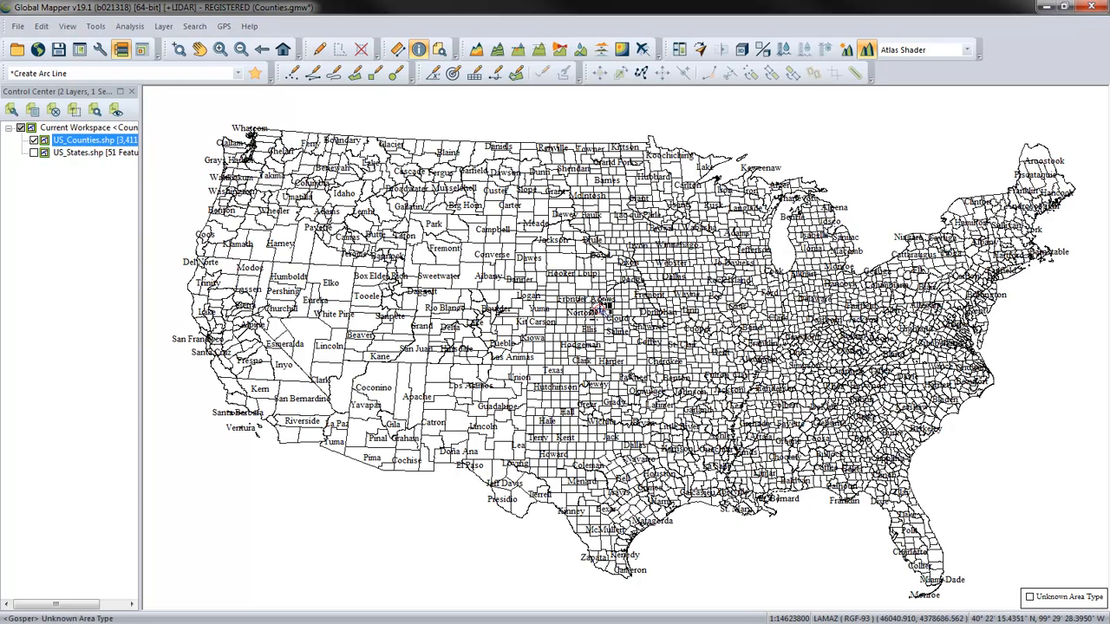
Step: Examine how the county name labels are placed within counties across Kansas, Nebraska, Iowa, Illinois and Kentucky
scroll(652, 340, "up", 1)
scroll(652, 341, "up", 4)
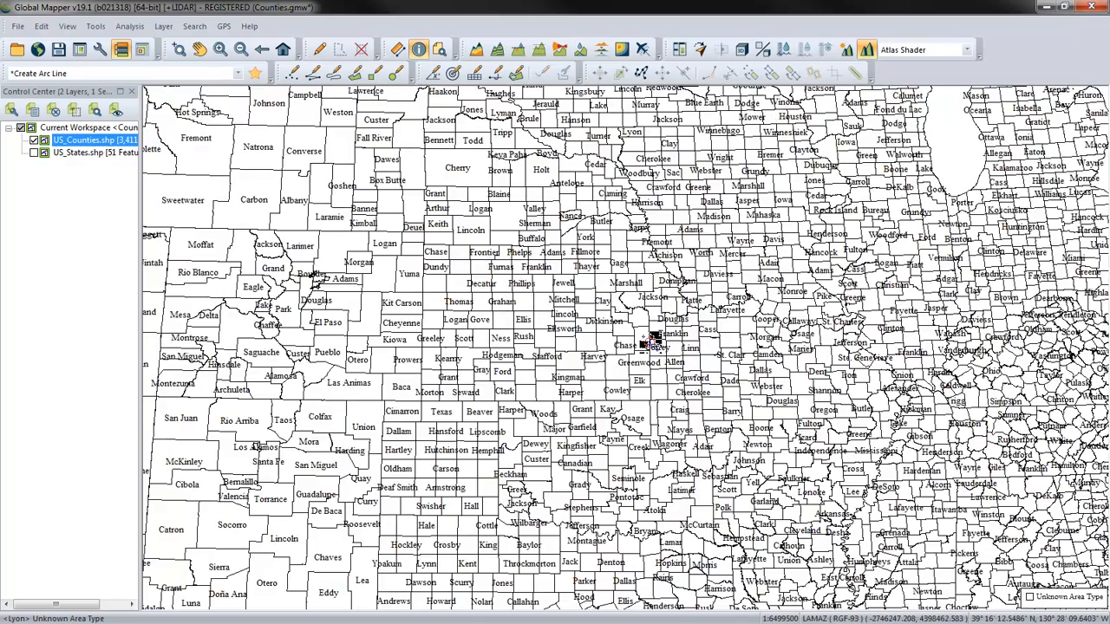
scroll(650, 334, "up", 1)
scroll(650, 325, "down", 1)
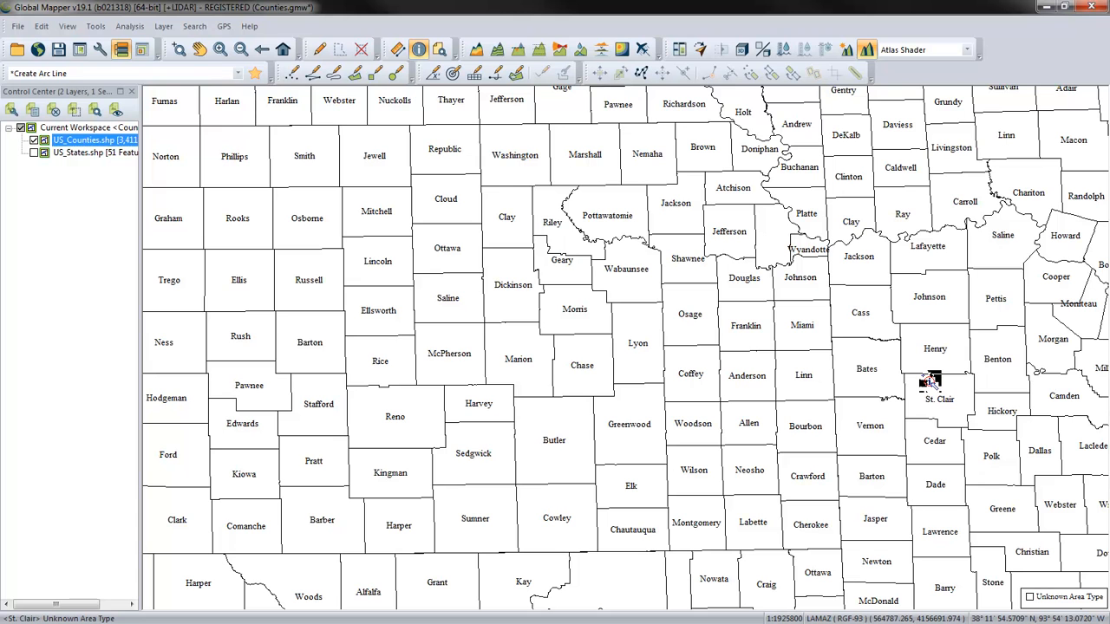
left_click_drag(802, 262, 711, 425)
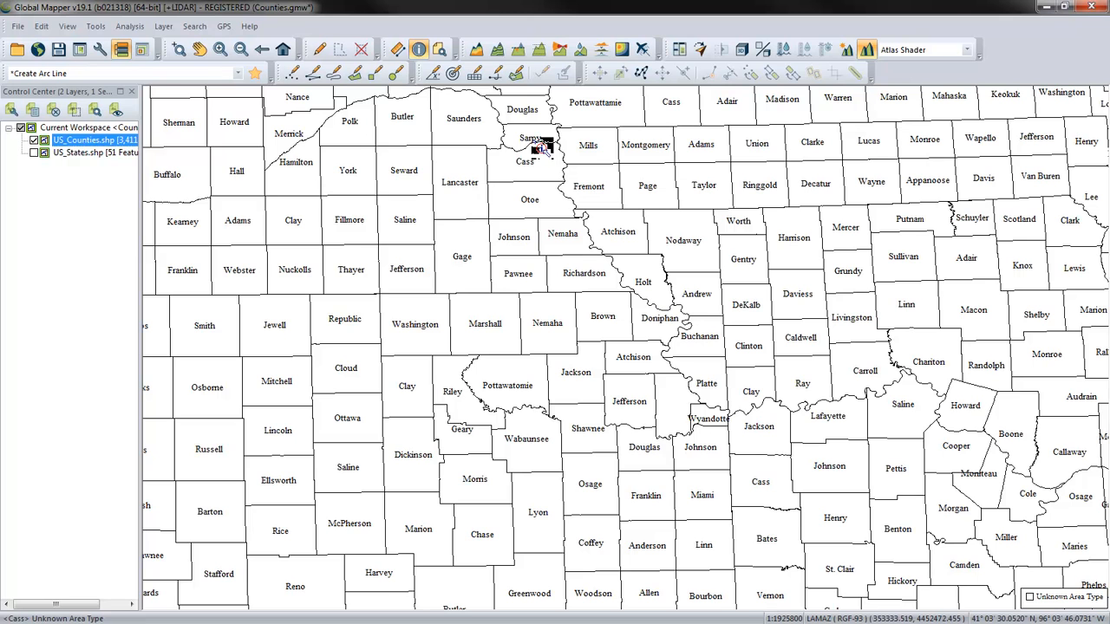
left_click_drag(510, 143, 449, 408)
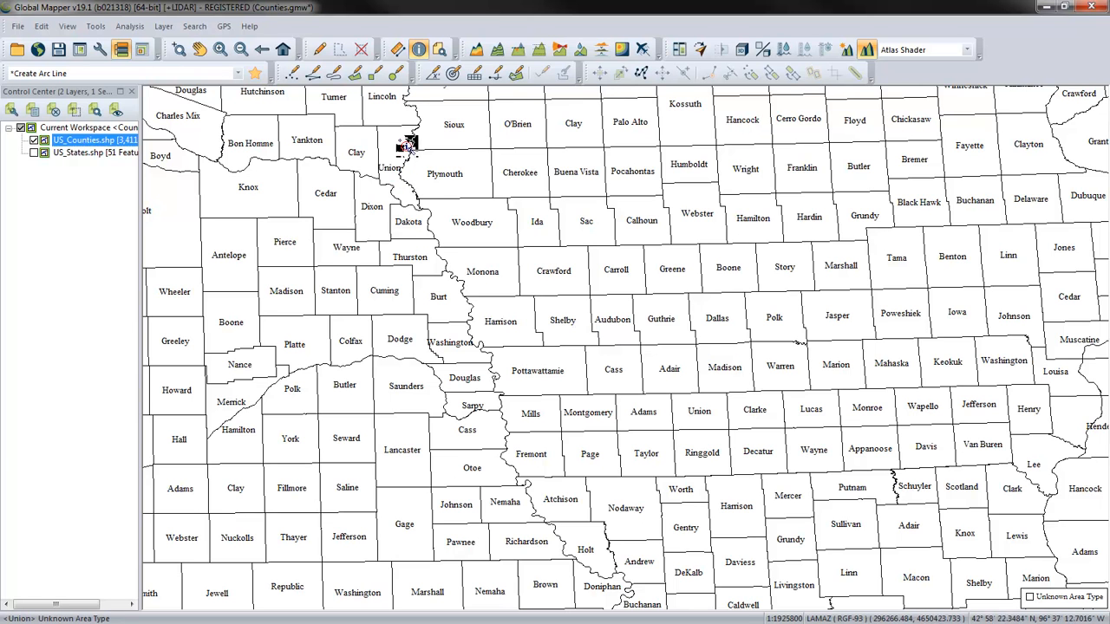
left_click_drag(311, 162, 370, 320)
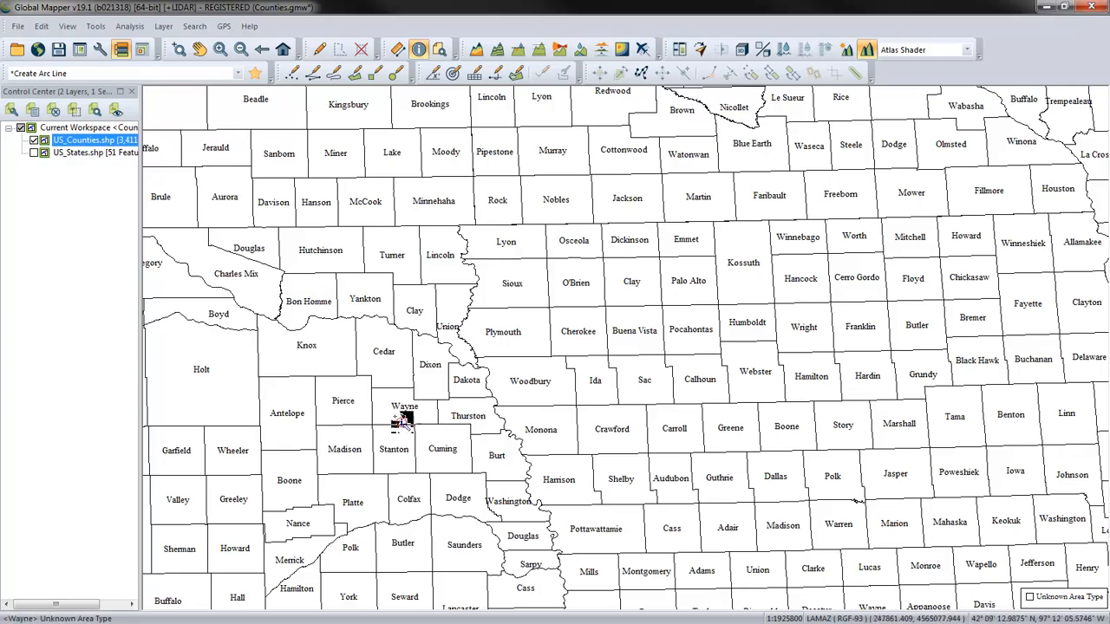
left_click_drag(860, 445, 573, 322)
left_click_drag(858, 434, 570, 252)
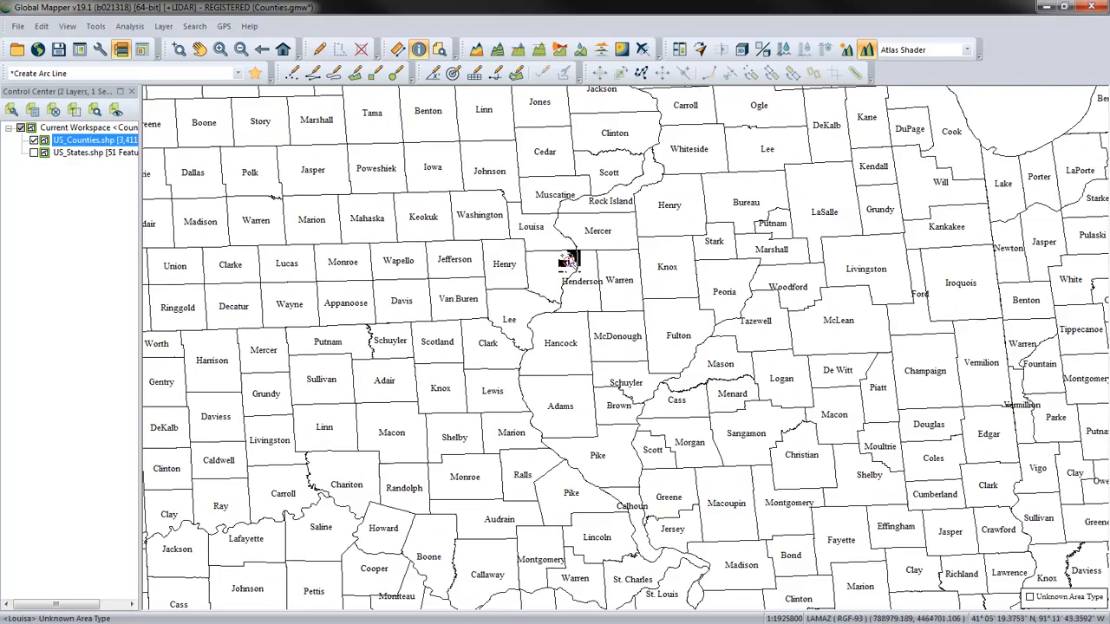
left_click_drag(810, 453, 630, 257)
left_click_drag(789, 456, 575, 279)
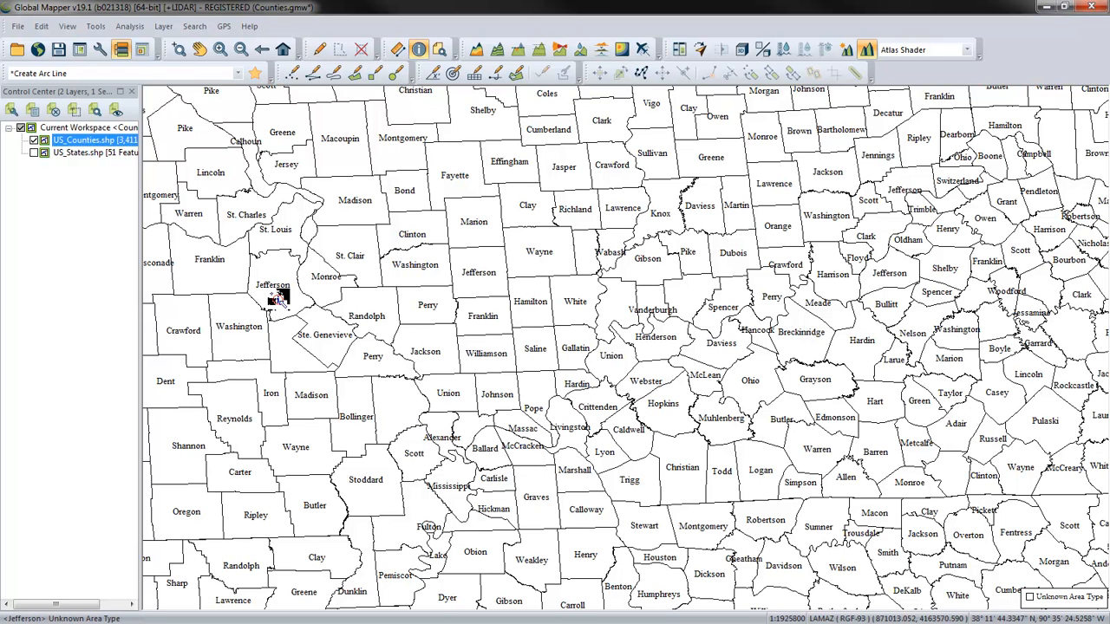
Step: Create centroid points for all US_Counties.shp features, with a single point for grouped areas and outside centroids moved within the boundary
right_click(93, 146)
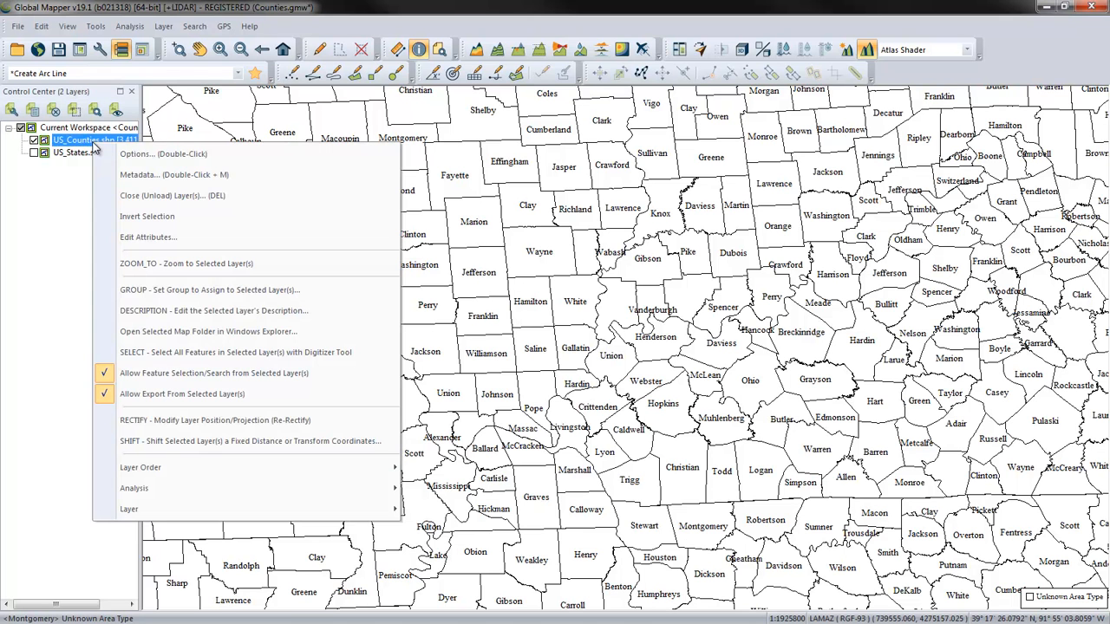
left_click(244, 352)
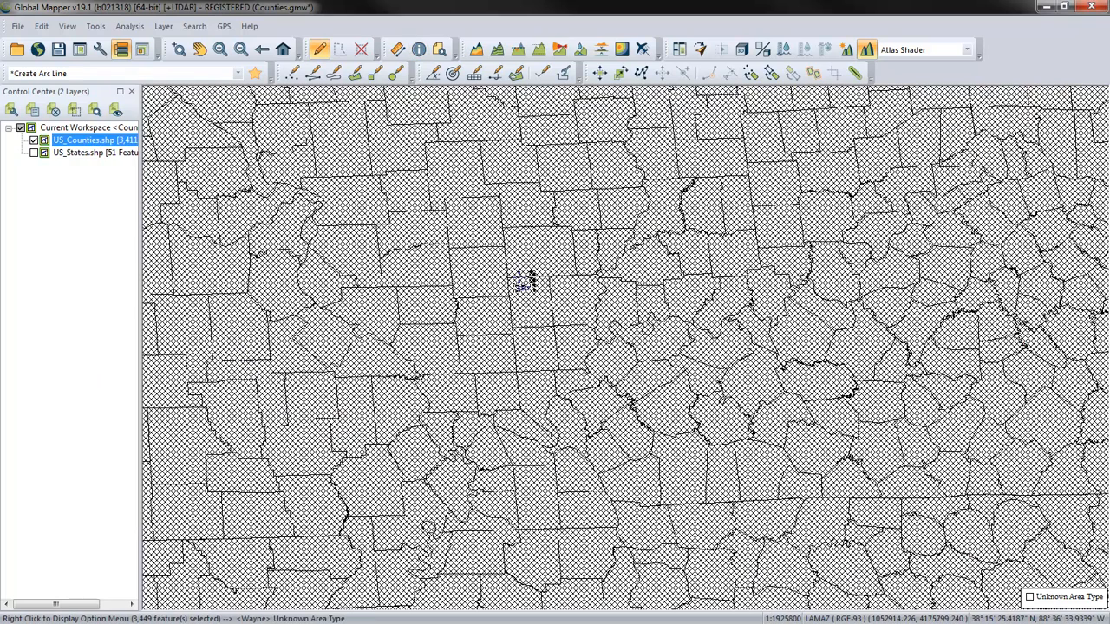
right_click(438, 236)
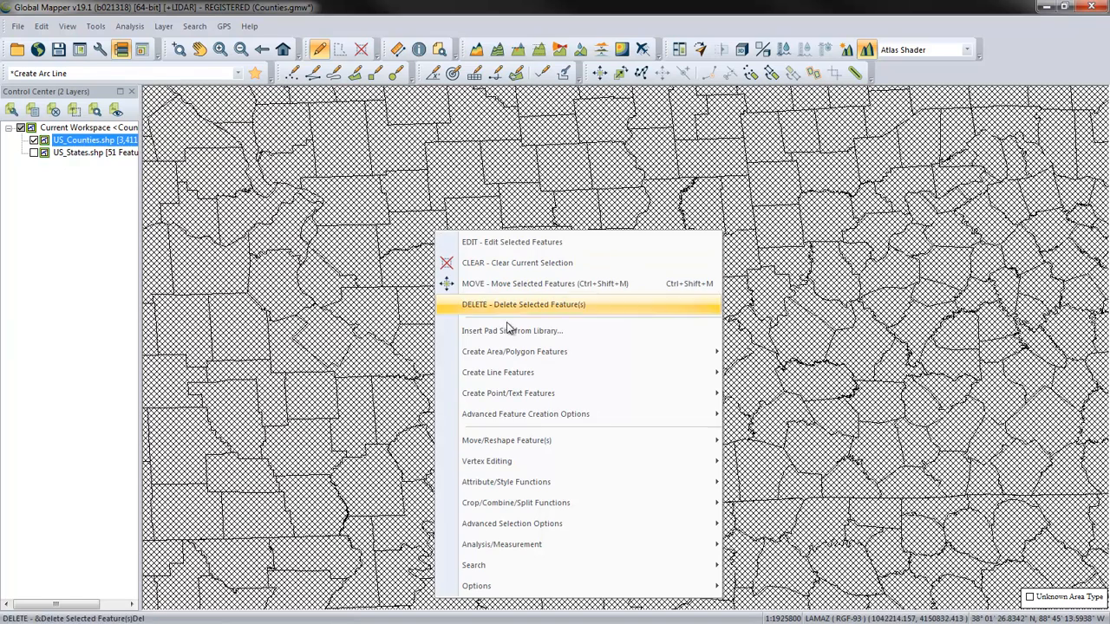
mouse_move(521, 417)
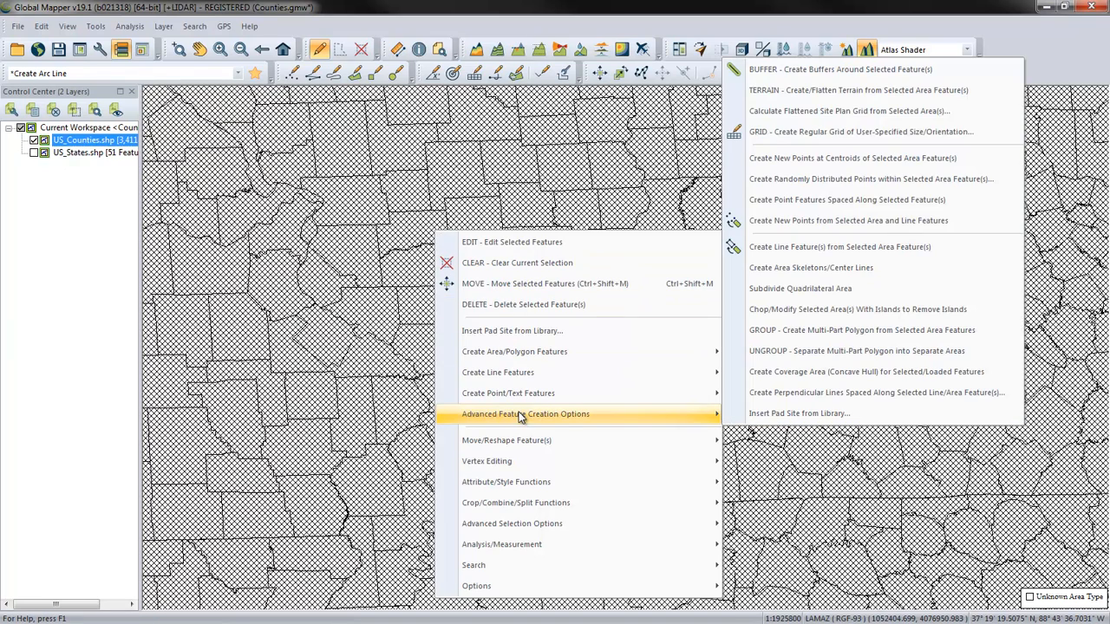
left_click(804, 158)
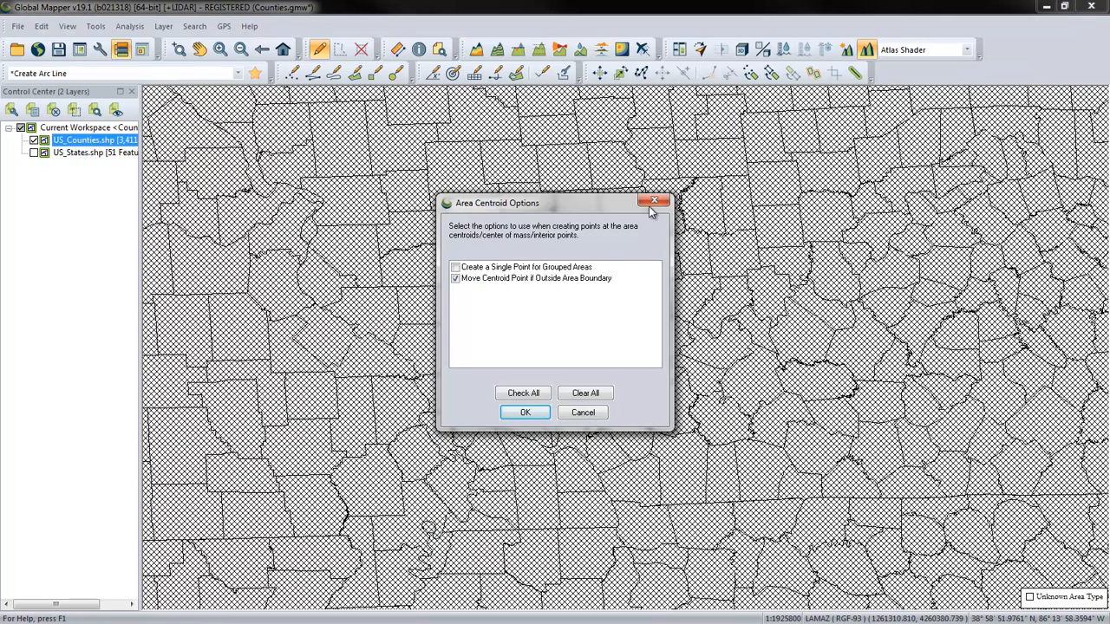
left_click(455, 268)
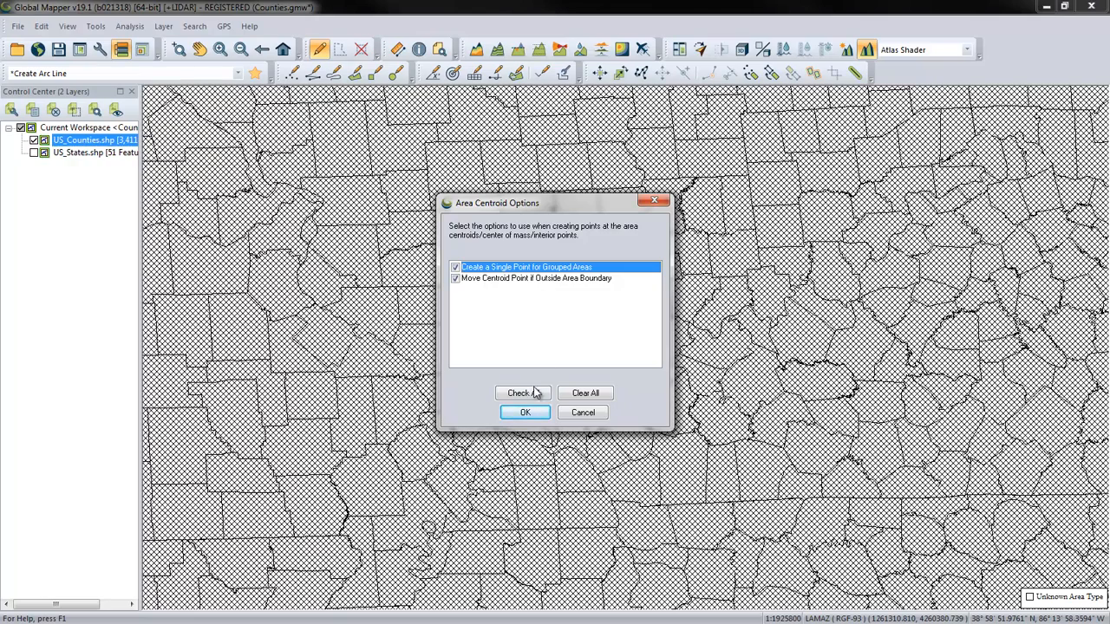
left_click(525, 413)
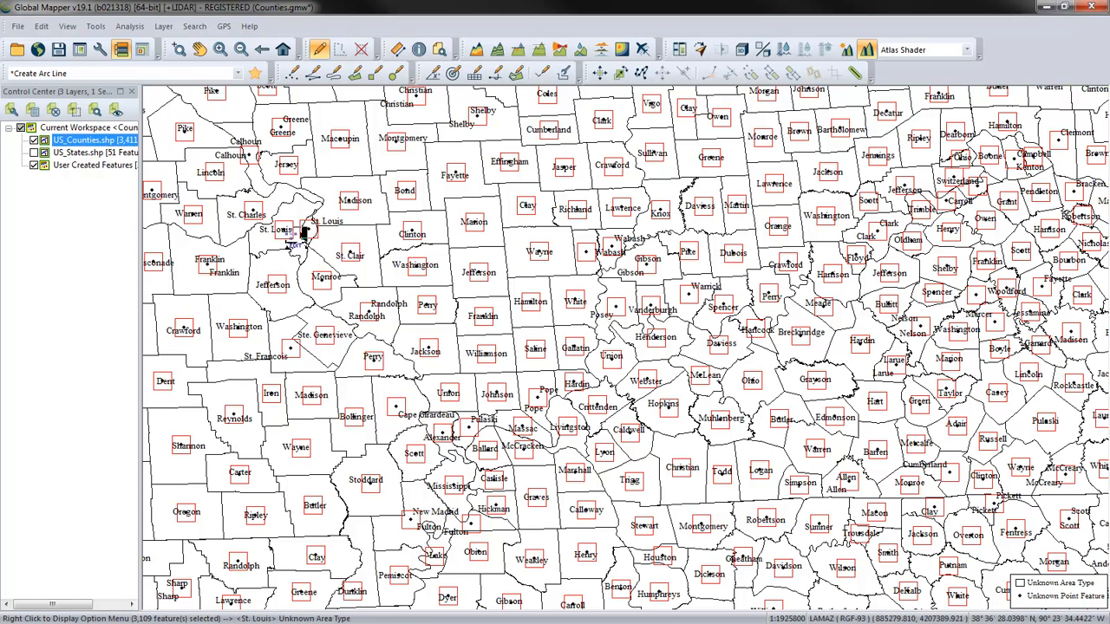
Step: Turn off label display for the US_Counties.shp layer
double_click(104, 142)
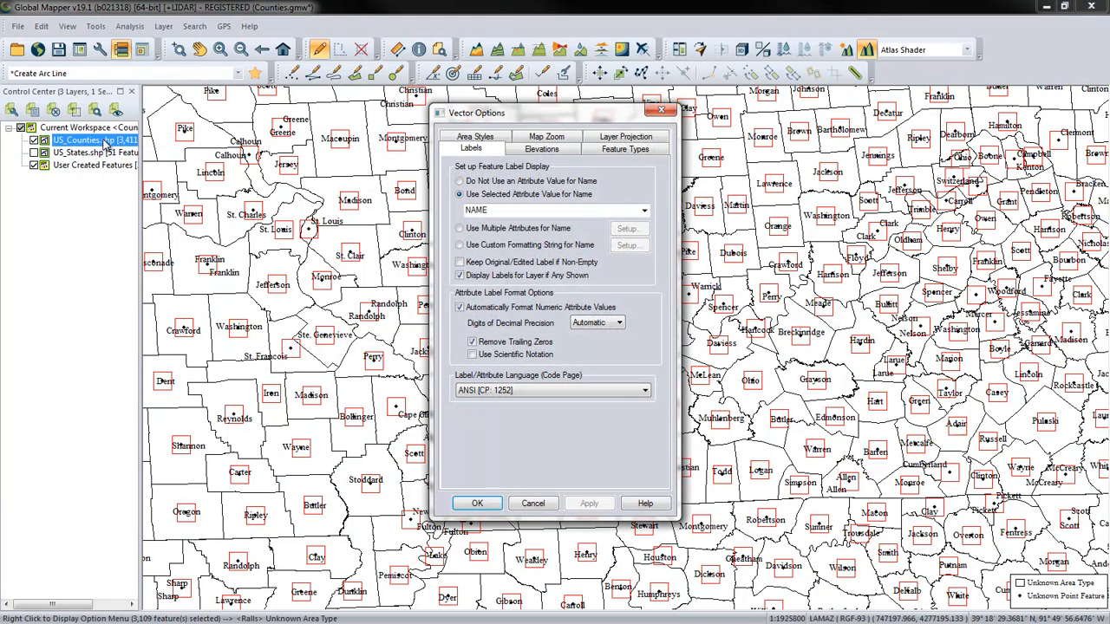
left_click(459, 276)
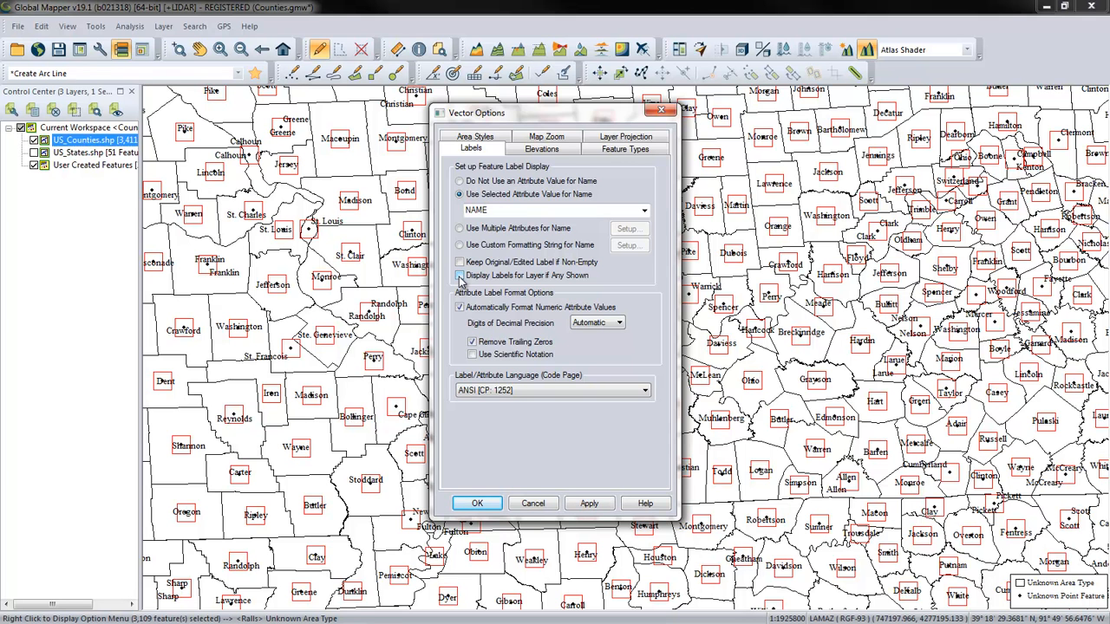
left_click(477, 502)
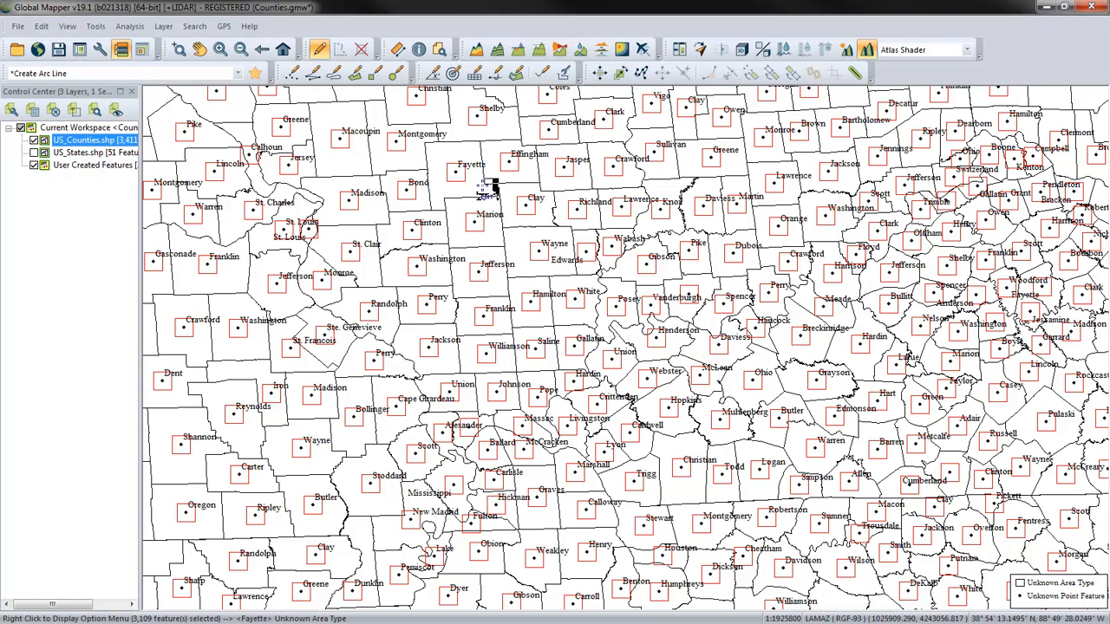
Step: Edit the selected county centroid points, assigning them to a new layer and setting their feature type to Text
right_click(484, 187)
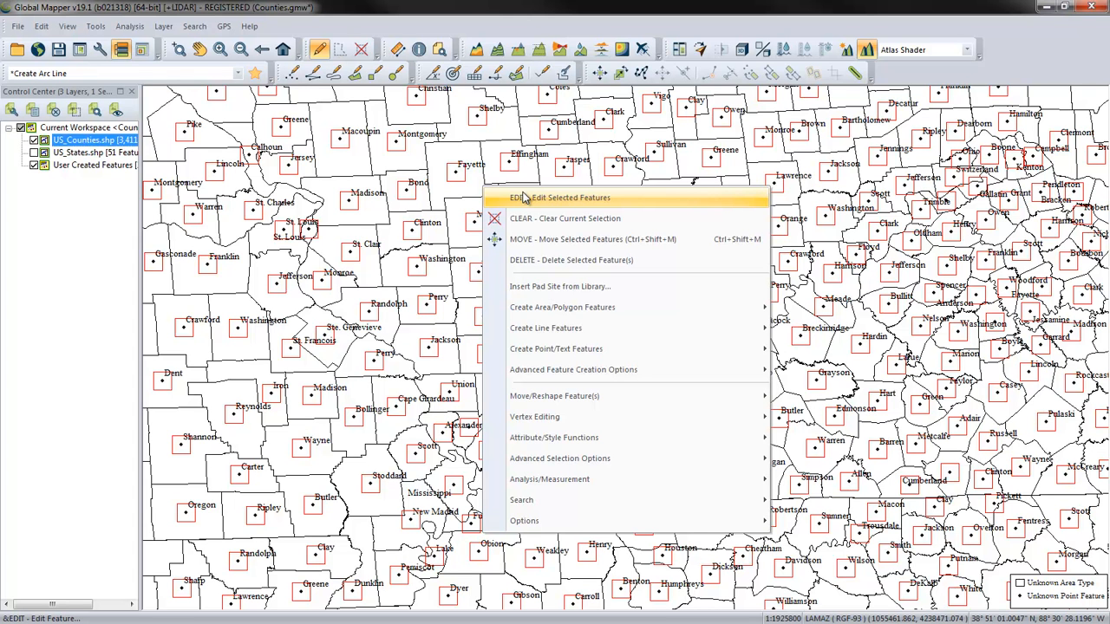
left_click(525, 198)
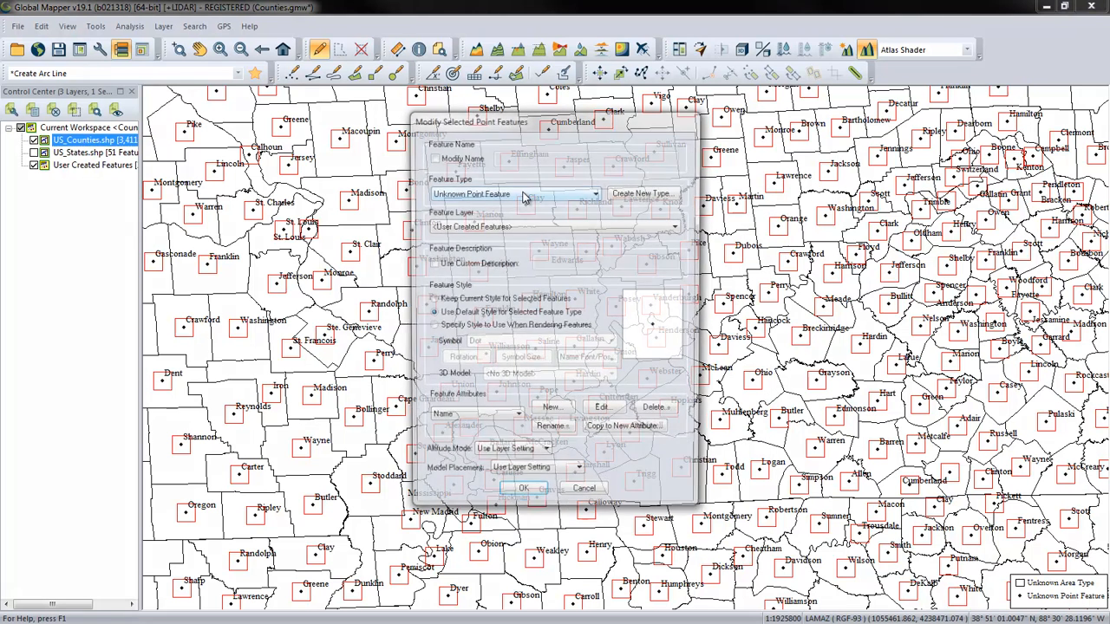
left_click(494, 229)
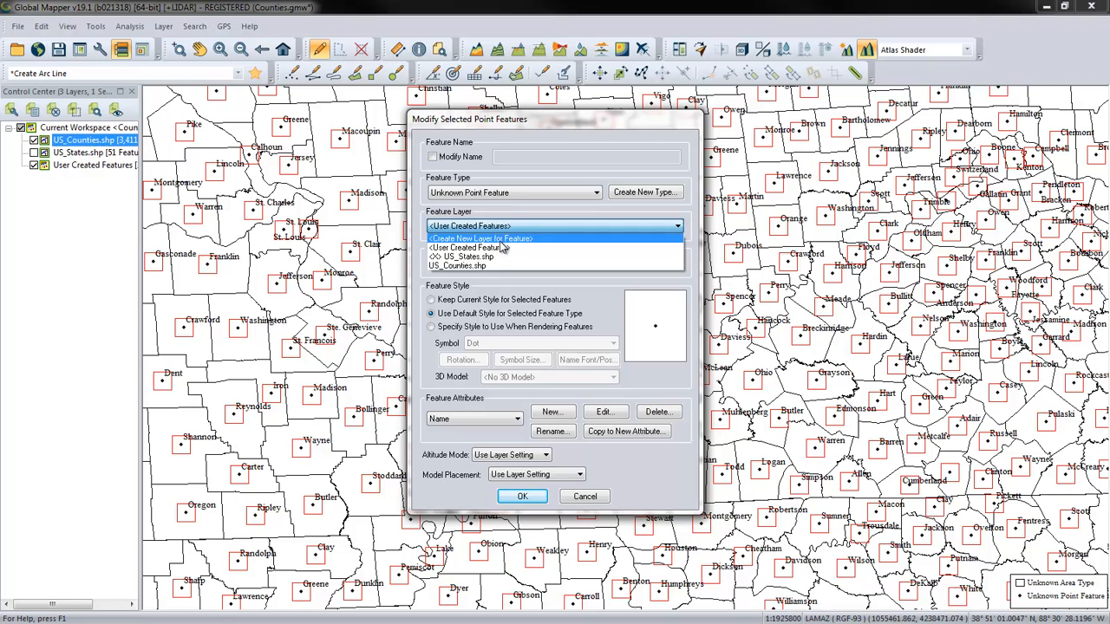
left_click(510, 239)
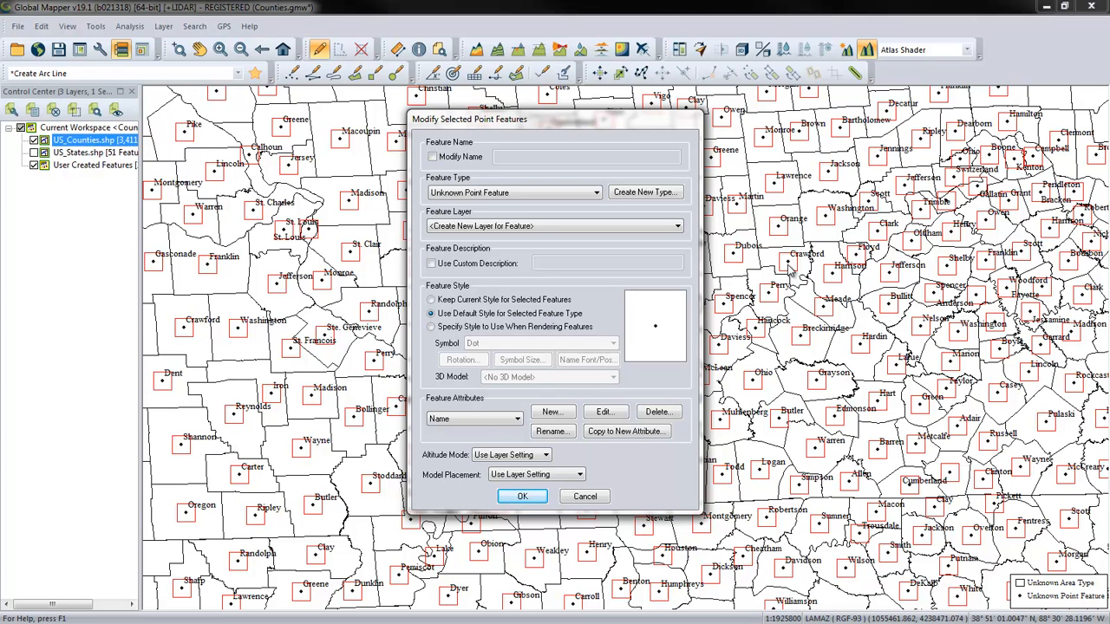
left_click(541, 196)
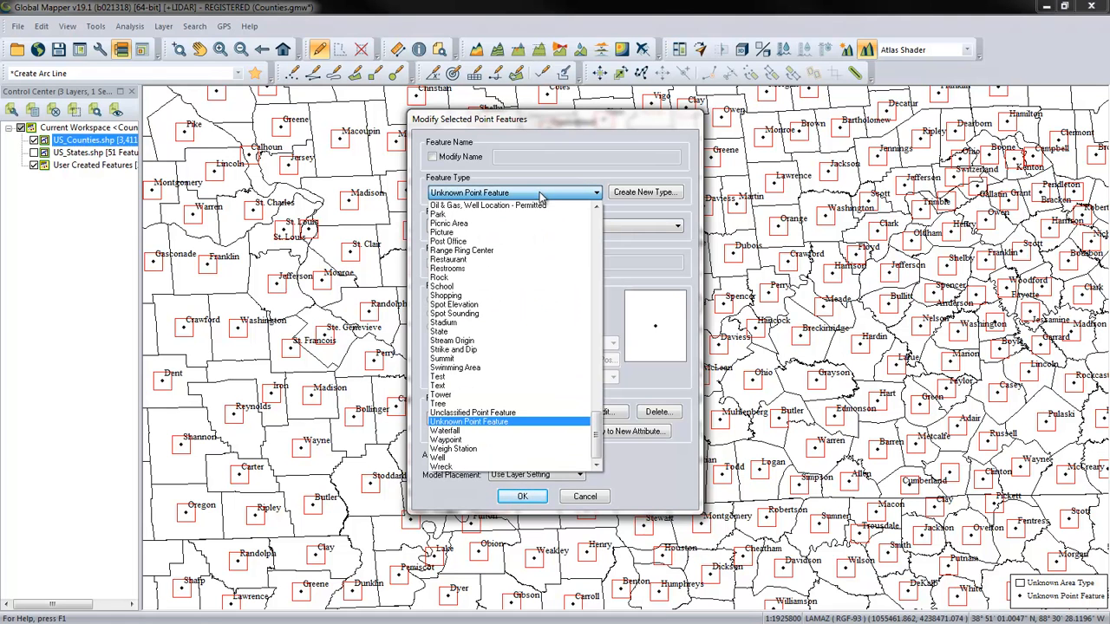
left_click(499, 387)
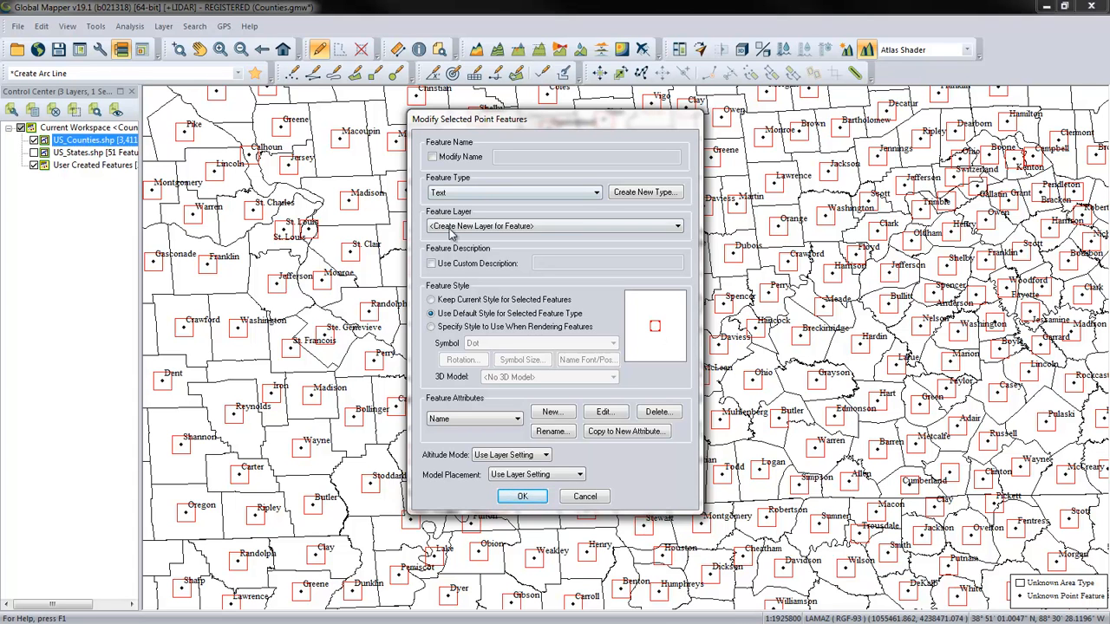
Step: Name the new layer Labels and accept the Lambert Azimuthal Equal-Area projection with RGF-93 datum and metres
left_click(517, 497)
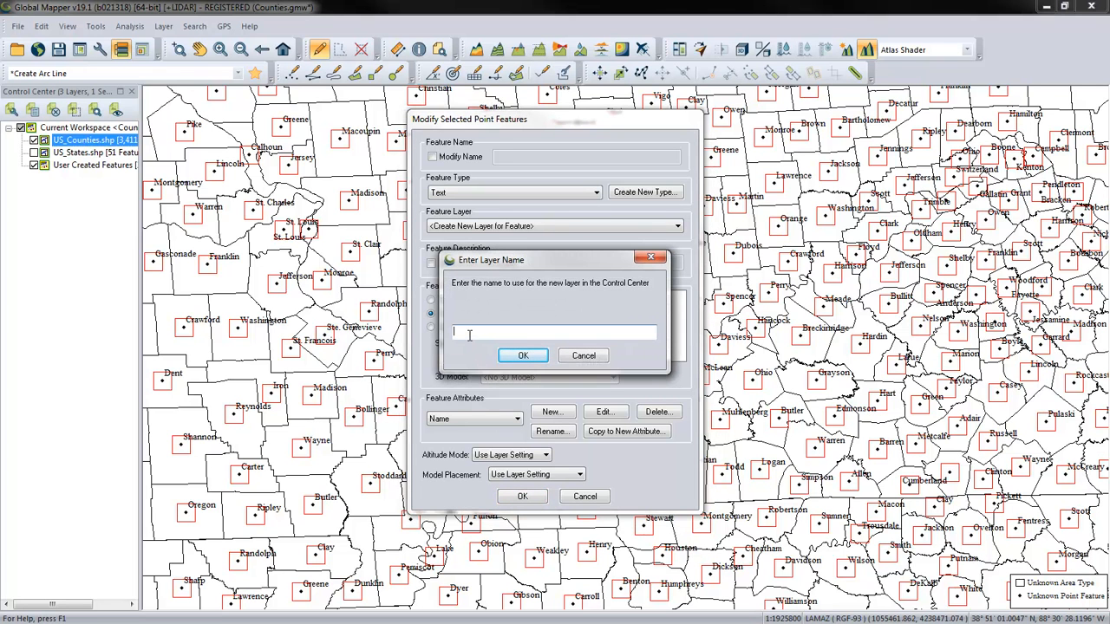
type("Labels")
left_click(531, 357)
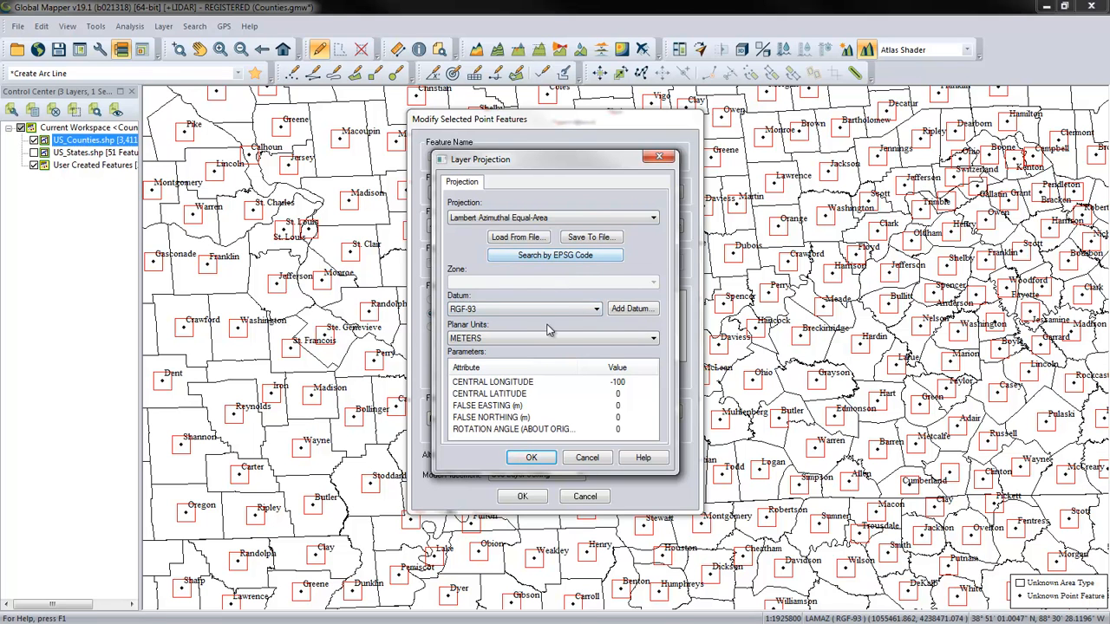
left_click(531, 458)
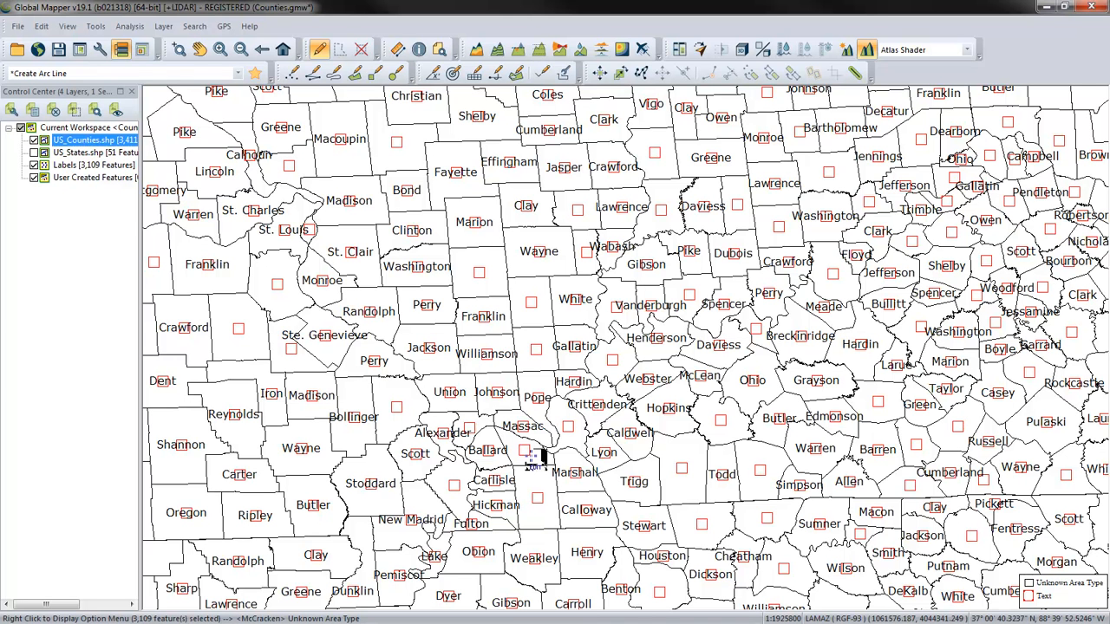
Step: Inspect the county names around southern Illinois and western Kentucky with the Labels layer hidden and shown again
scroll(536, 458, "up", 1)
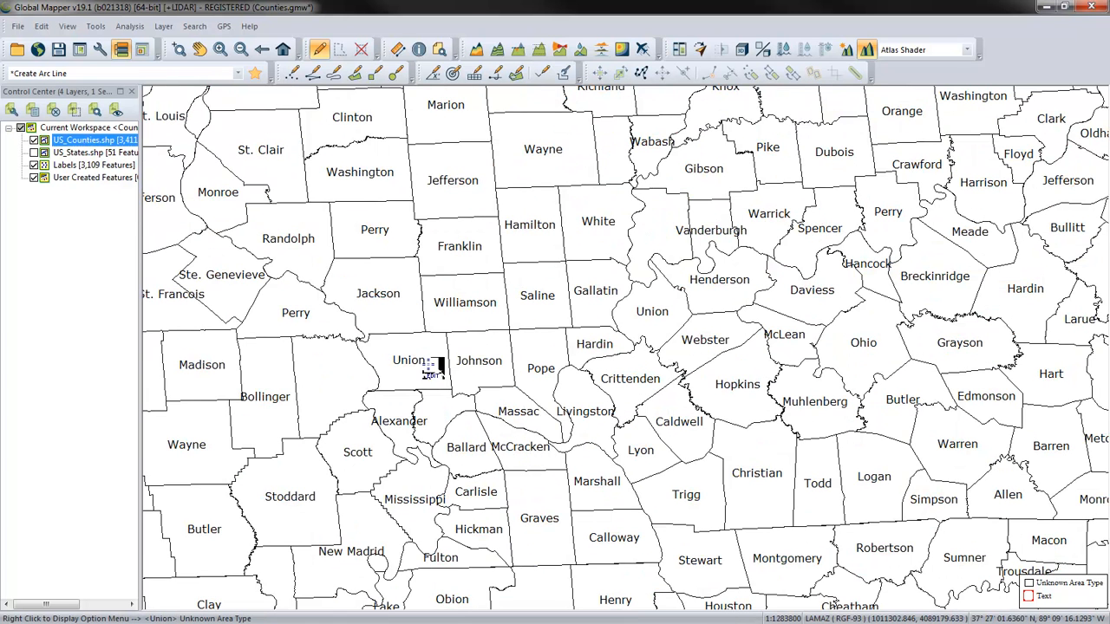
scroll(579, 274, "up", 1)
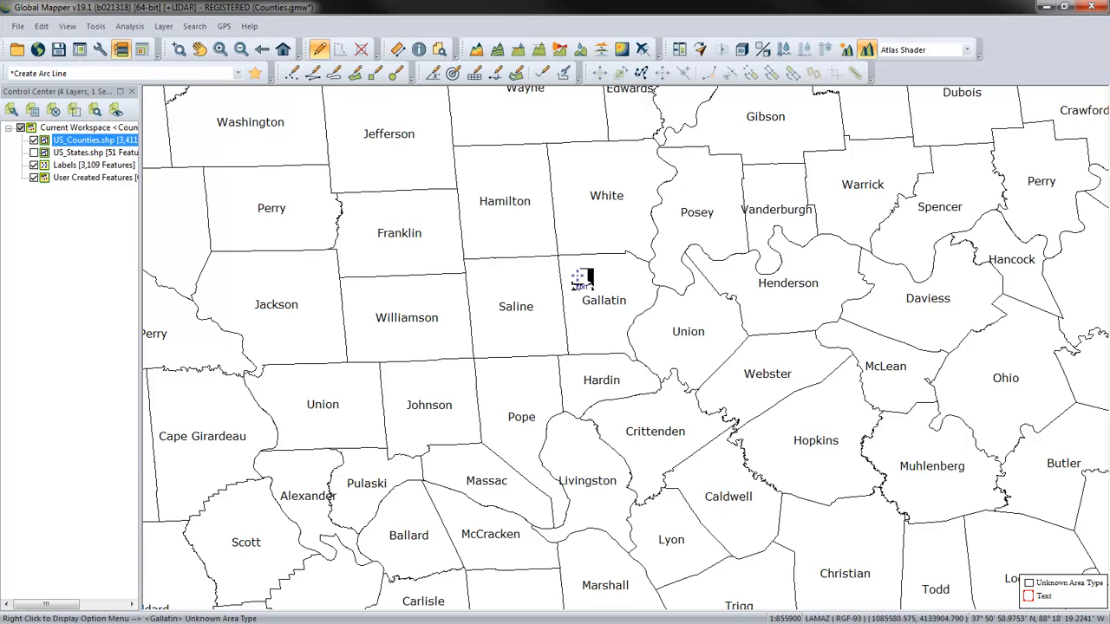
left_click(35, 165)
left_click(35, 165)
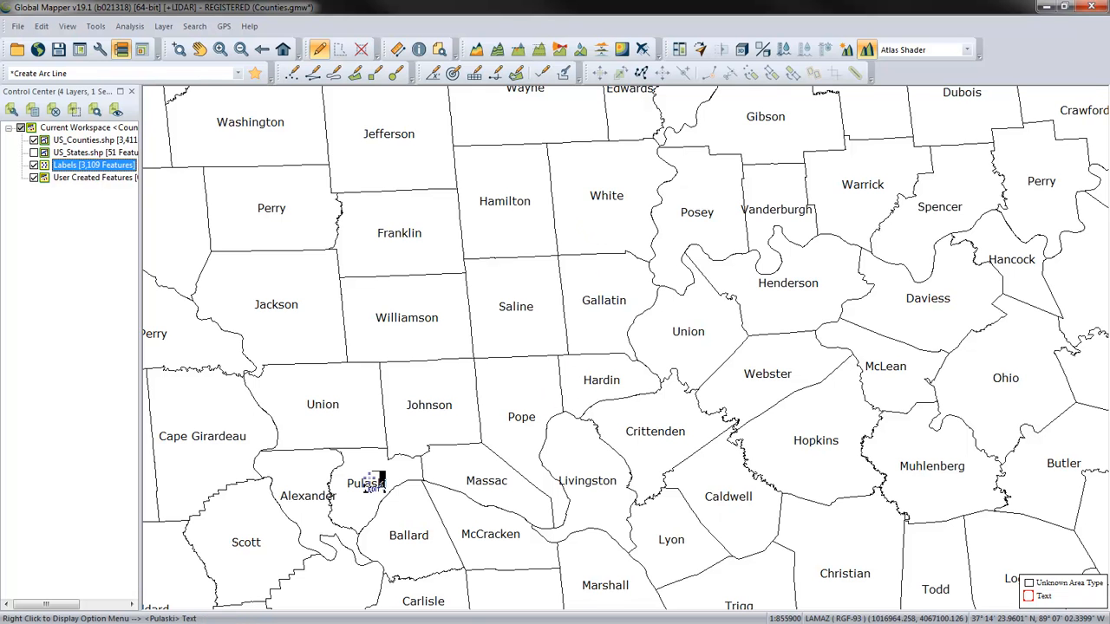
Step: Move the Alexander label point north into the wider part of its county
left_click_drag(328, 510, 473, 373)
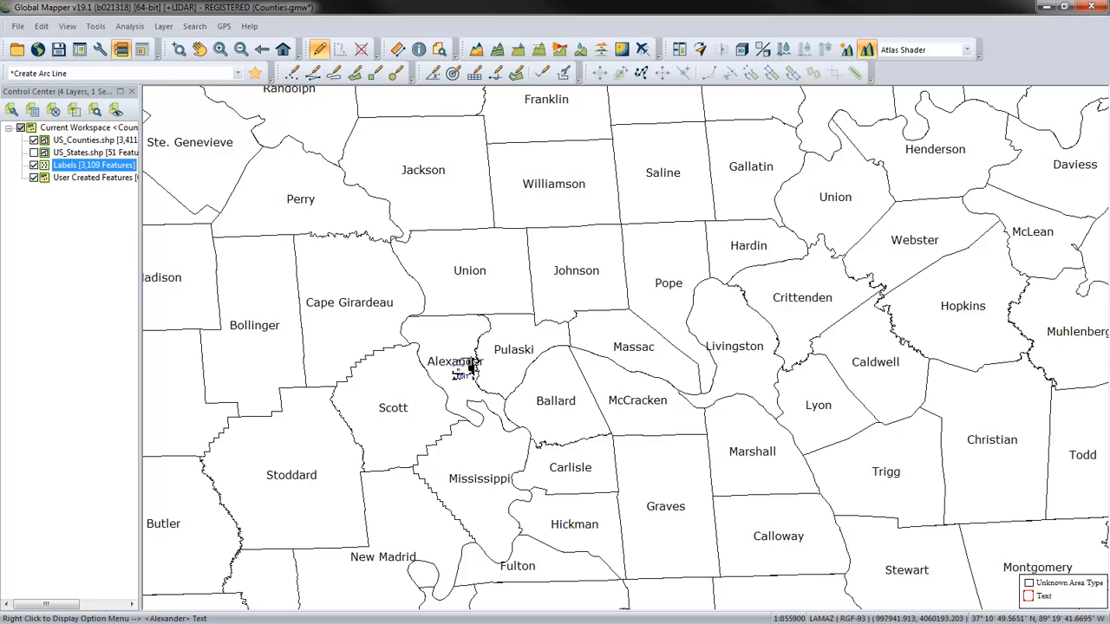
left_click(459, 368)
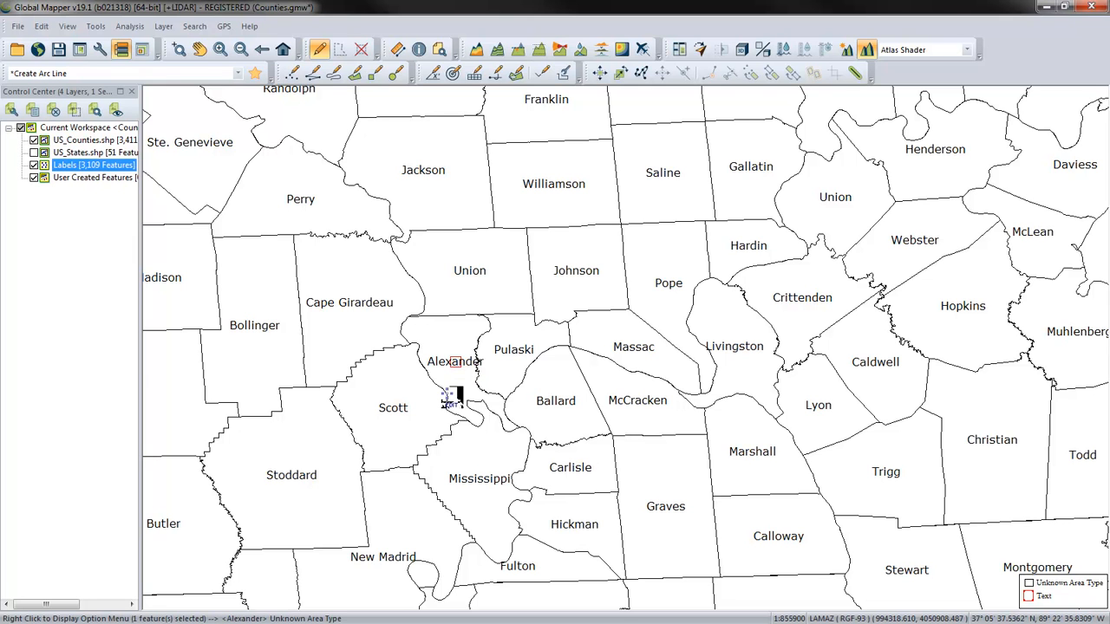
right_click(463, 384)
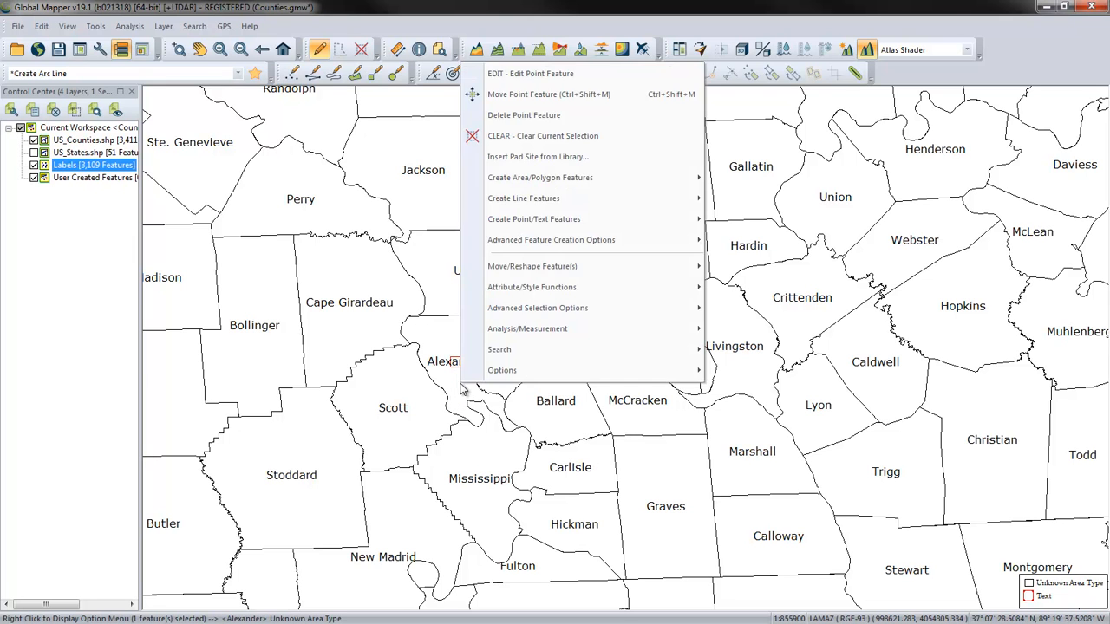
mouse_move(556, 268)
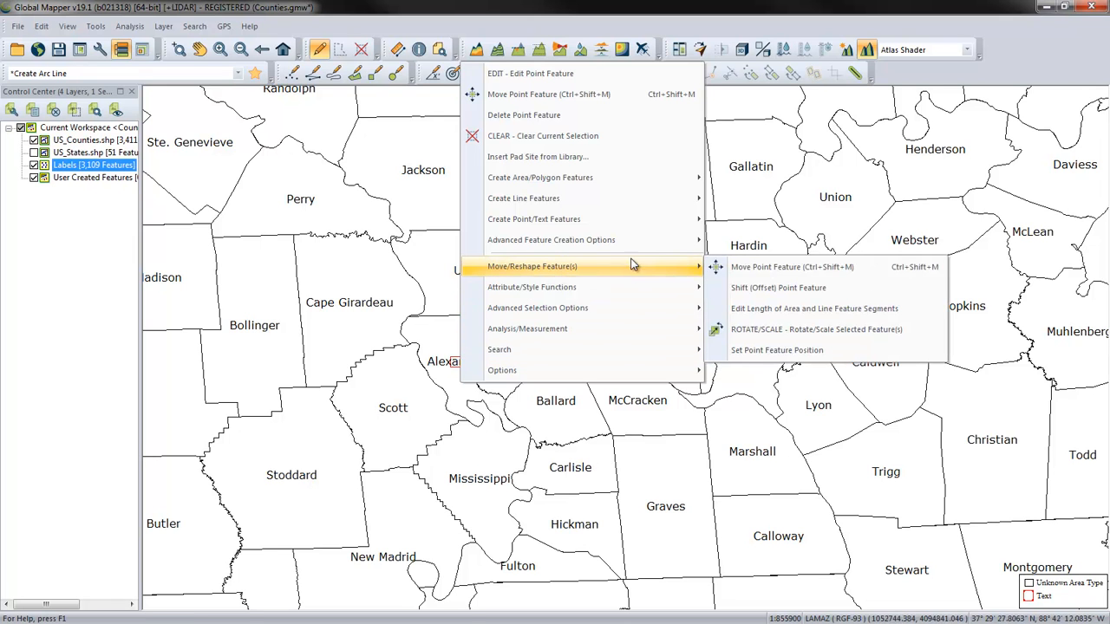
left_click(717, 274)
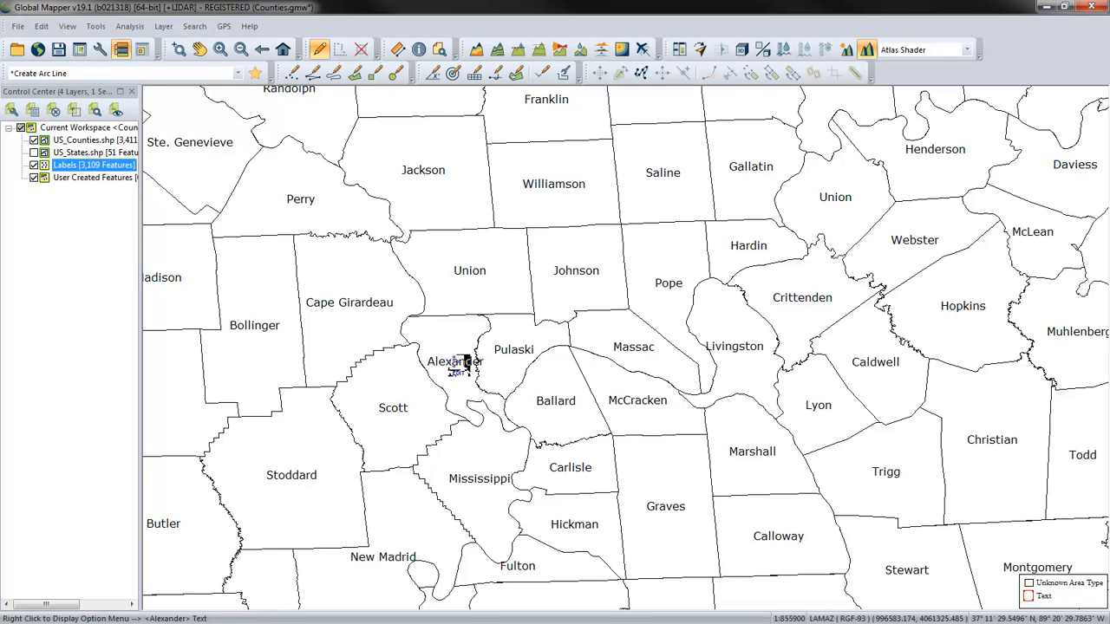
left_click(456, 364)
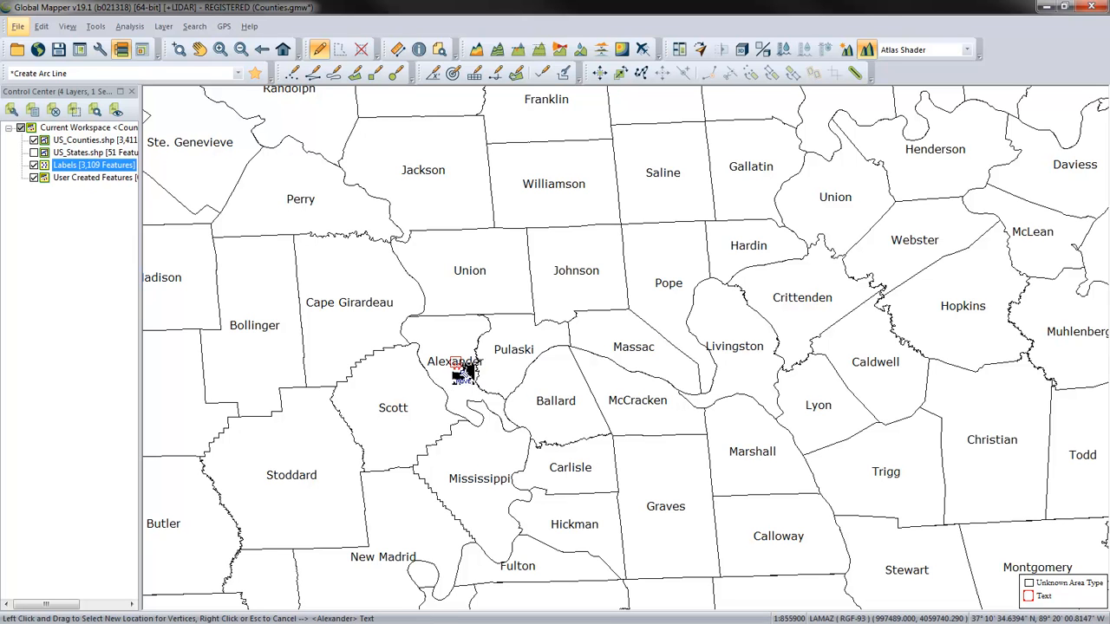
left_click_drag(457, 367, 454, 342)
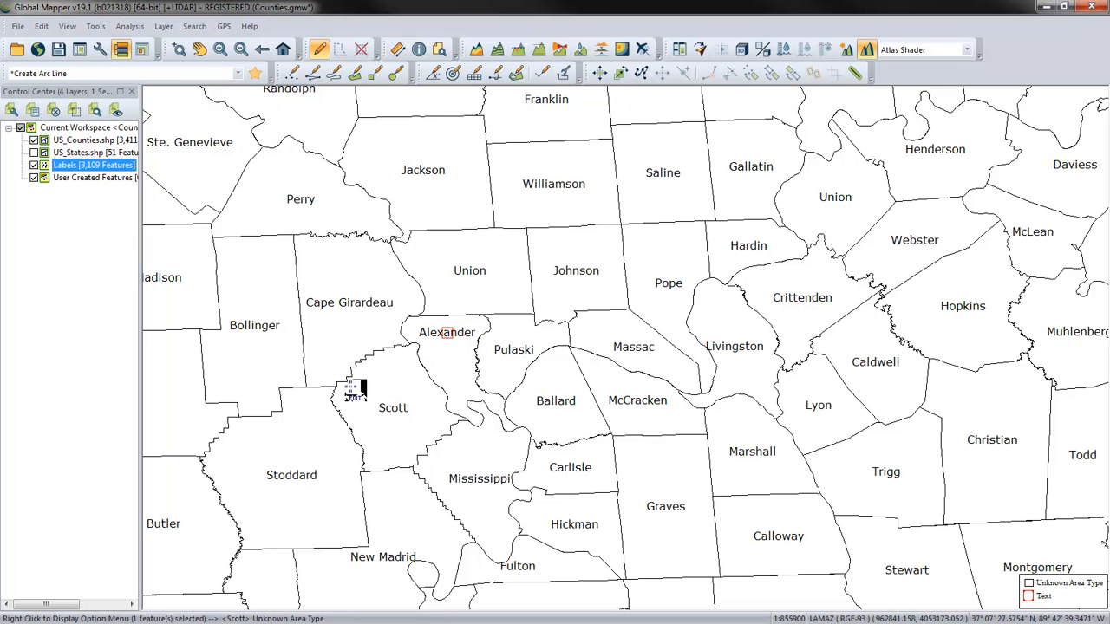
Step: Move the Fulton label east and the New Madrid label southwest so each sits inside its county
left_click_drag(642, 556, 662, 401)
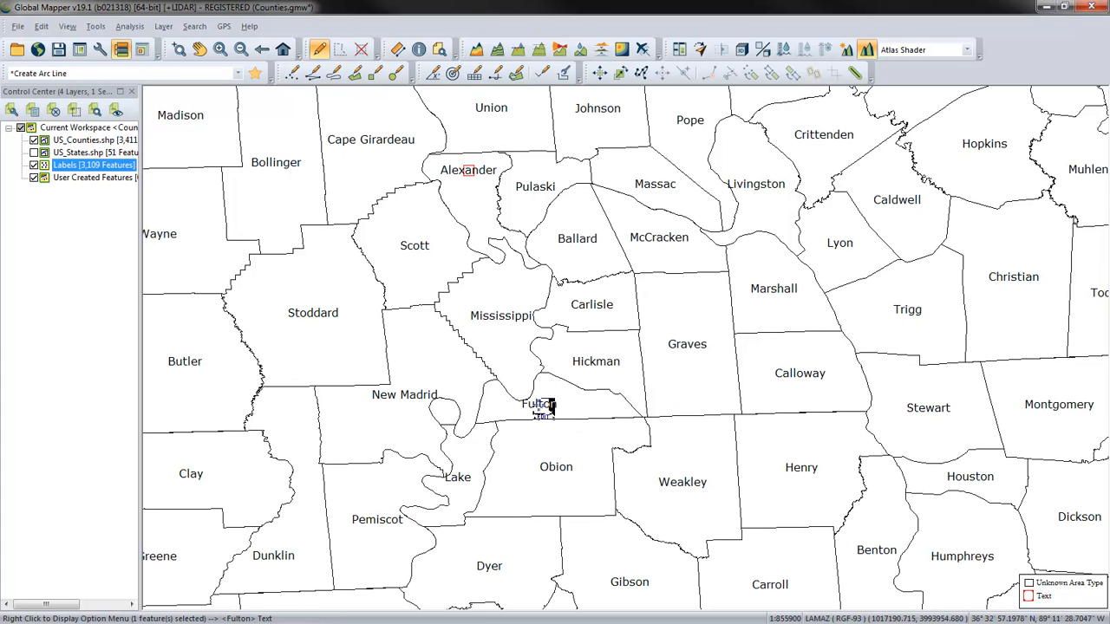
left_click_drag(545, 411, 575, 415)
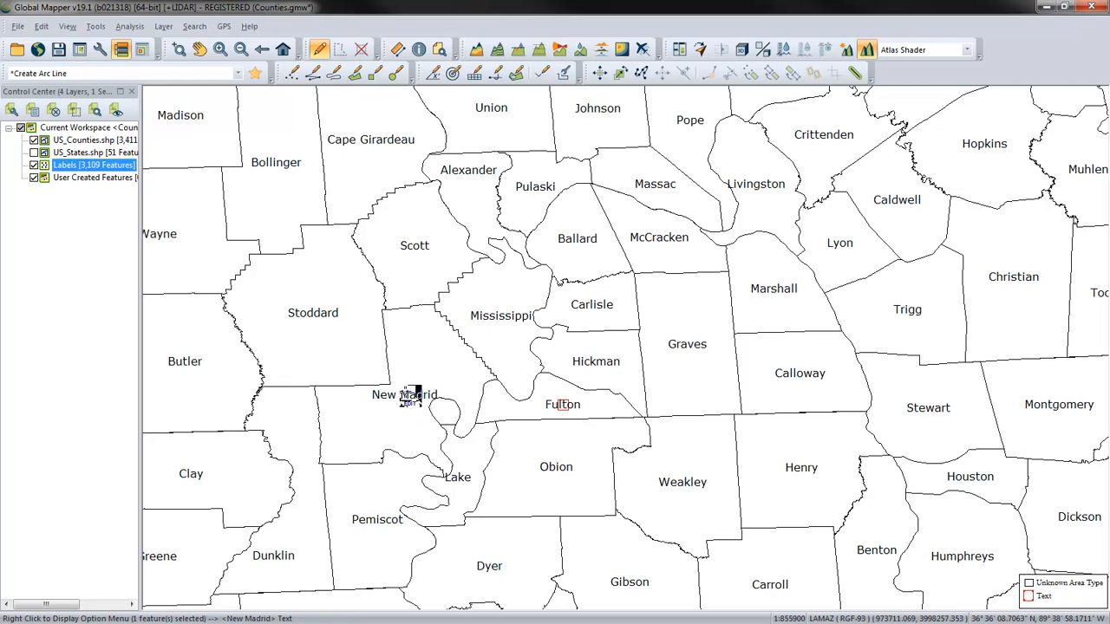
left_click(409, 397)
left_click_drag(411, 405, 390, 420)
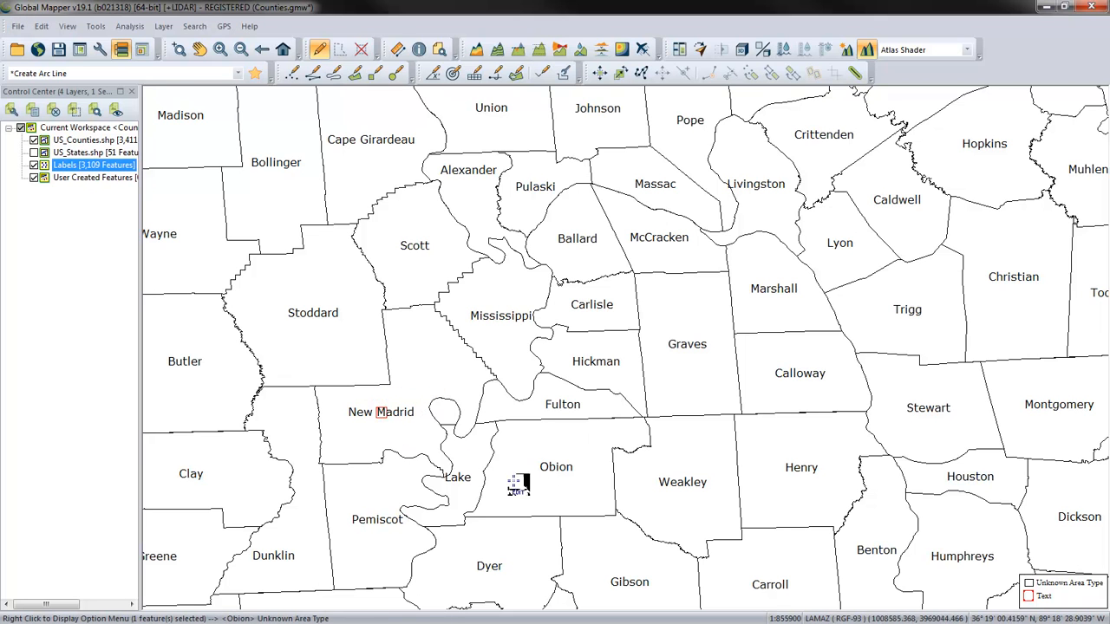
Step: Shift the Lake label slightly southeast and the Livingston label north within their counties
left_click(458, 480)
left_click_drag(459, 483, 465, 491)
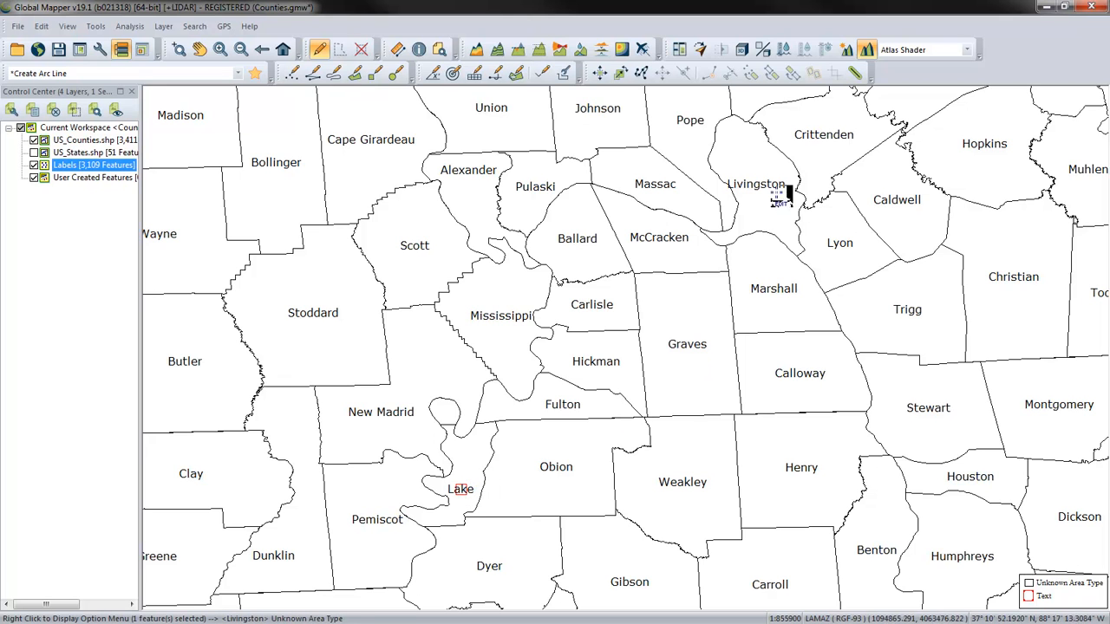
left_click(770, 196)
left_click_drag(770, 196, 754, 189)
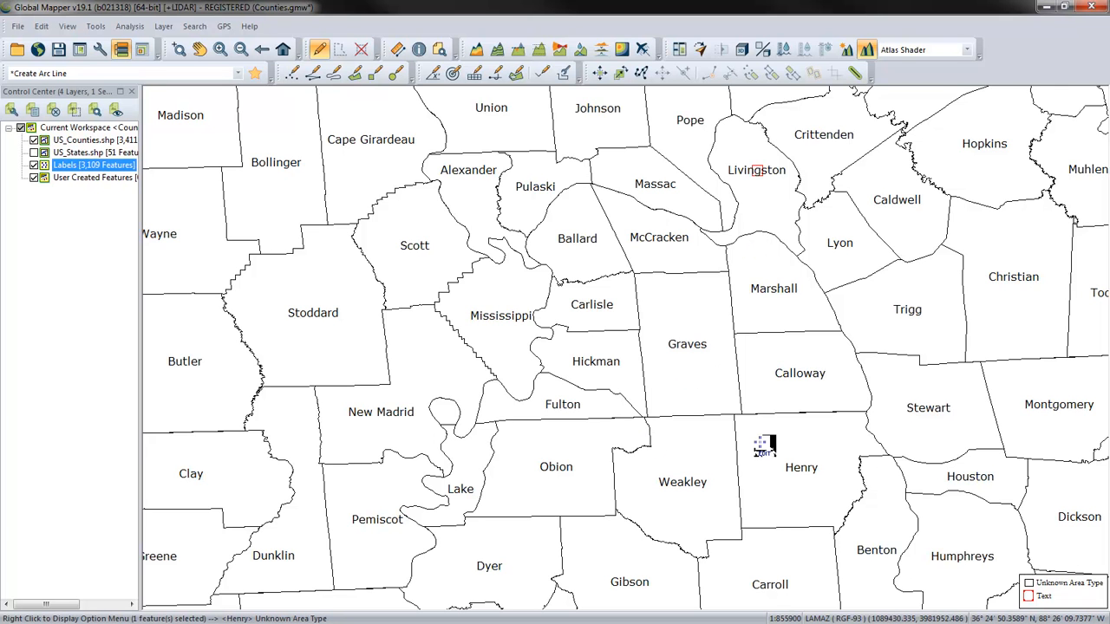
Step: Move the Dunklin label northeast into the middle of its county and clear the selection
left_click(284, 560)
left_click_drag(271, 564, 302, 549)
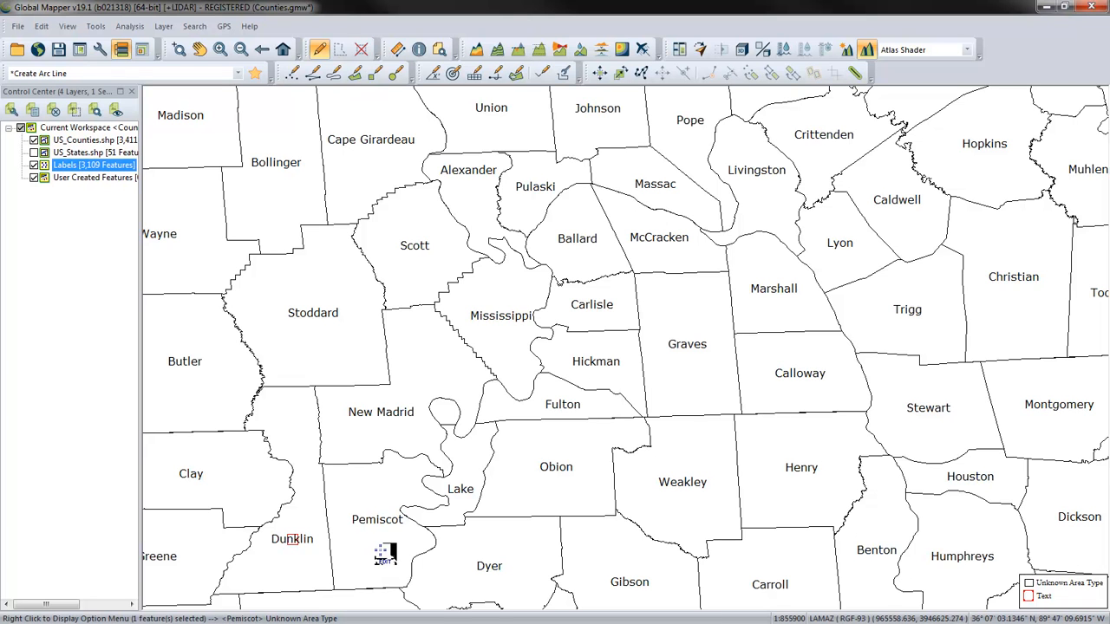
left_click(380, 549)
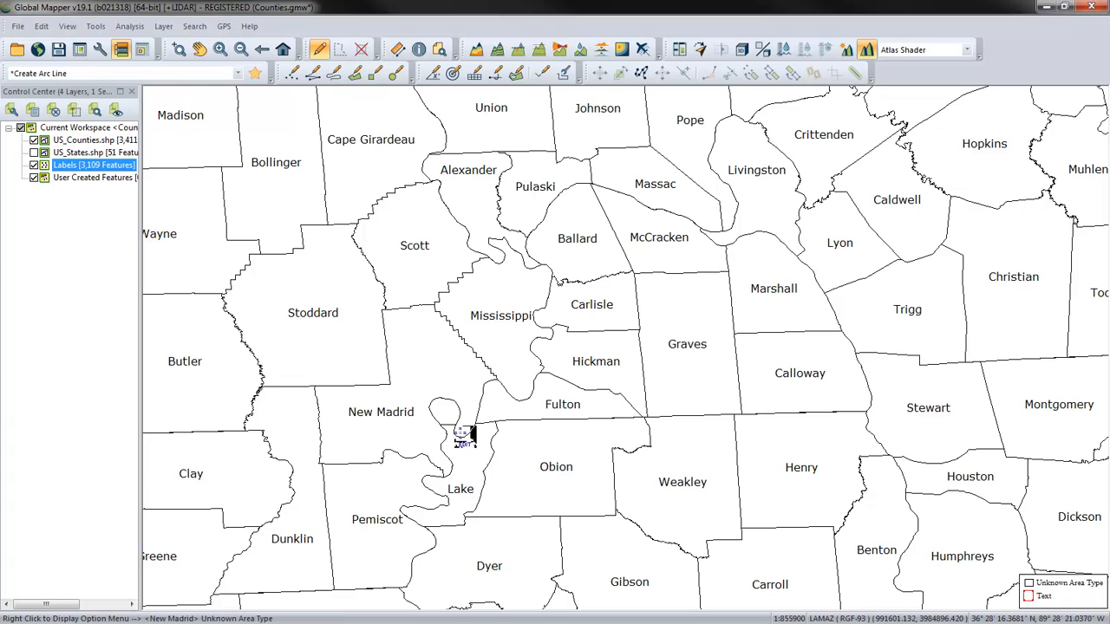
Step: Check how the county labels display at different map scales and select all features in the Labels layer
scroll(462, 436, "down", 3)
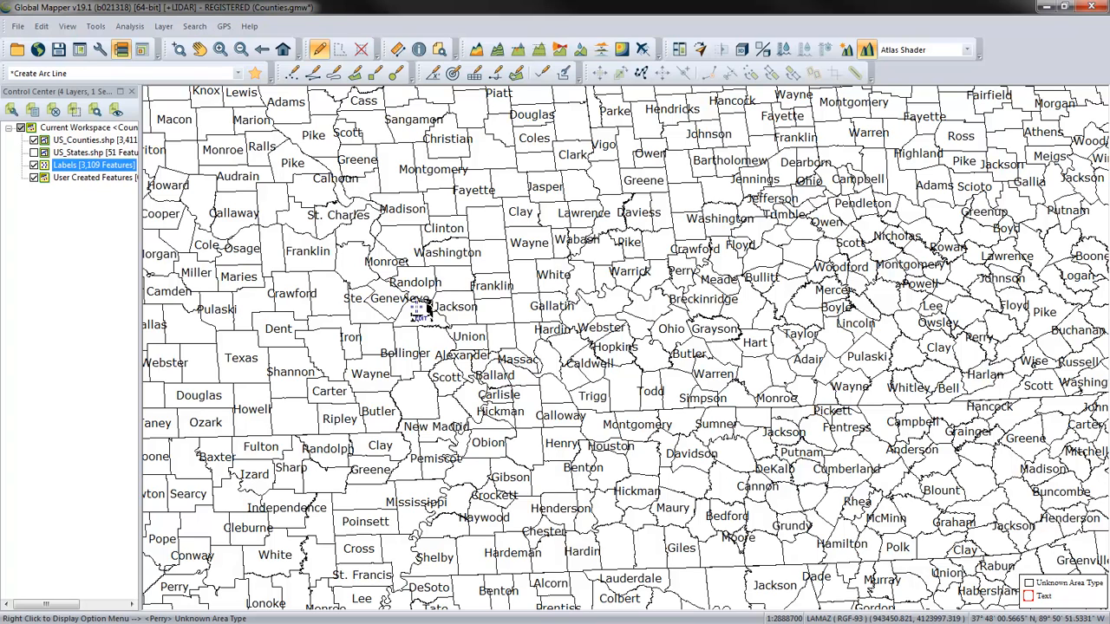
scroll(420, 309, "up", 1)
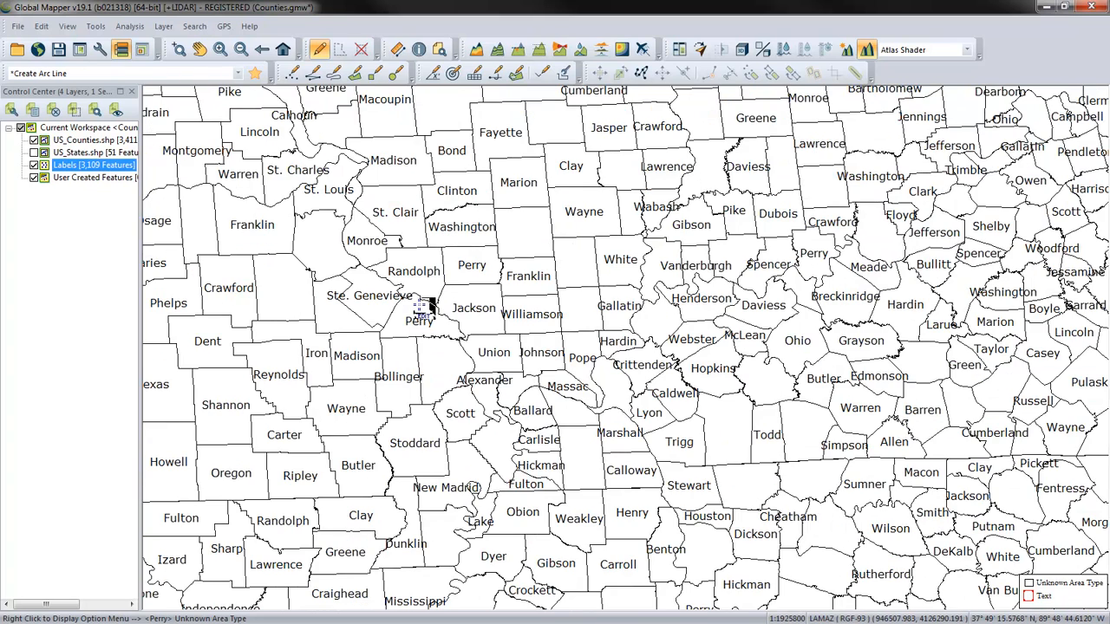
scroll(425, 309, "up", 1)
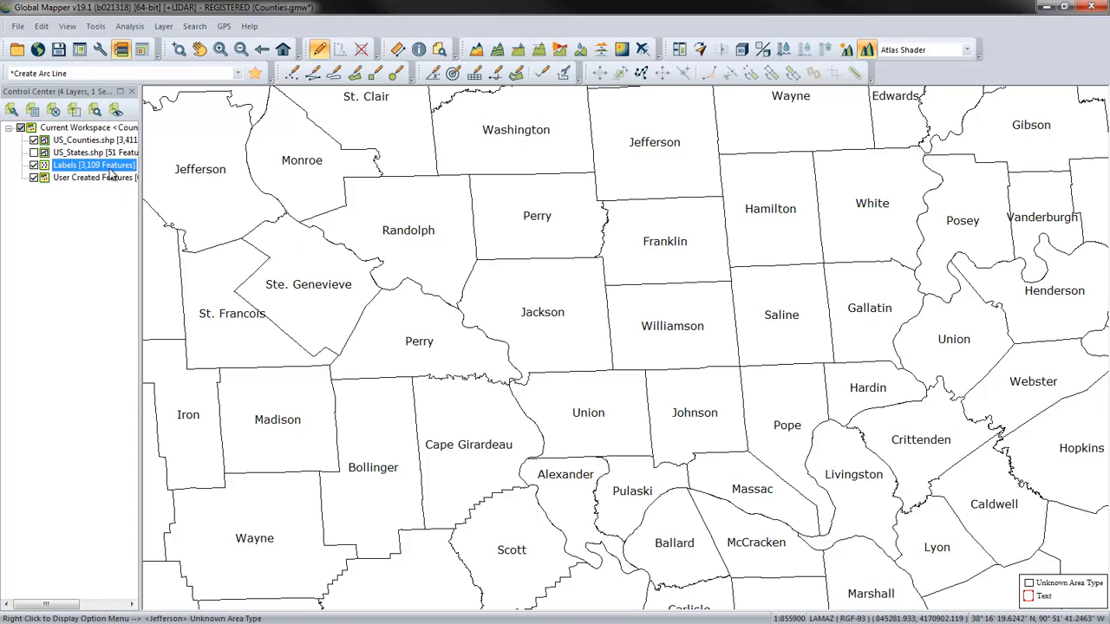
right_click(111, 170)
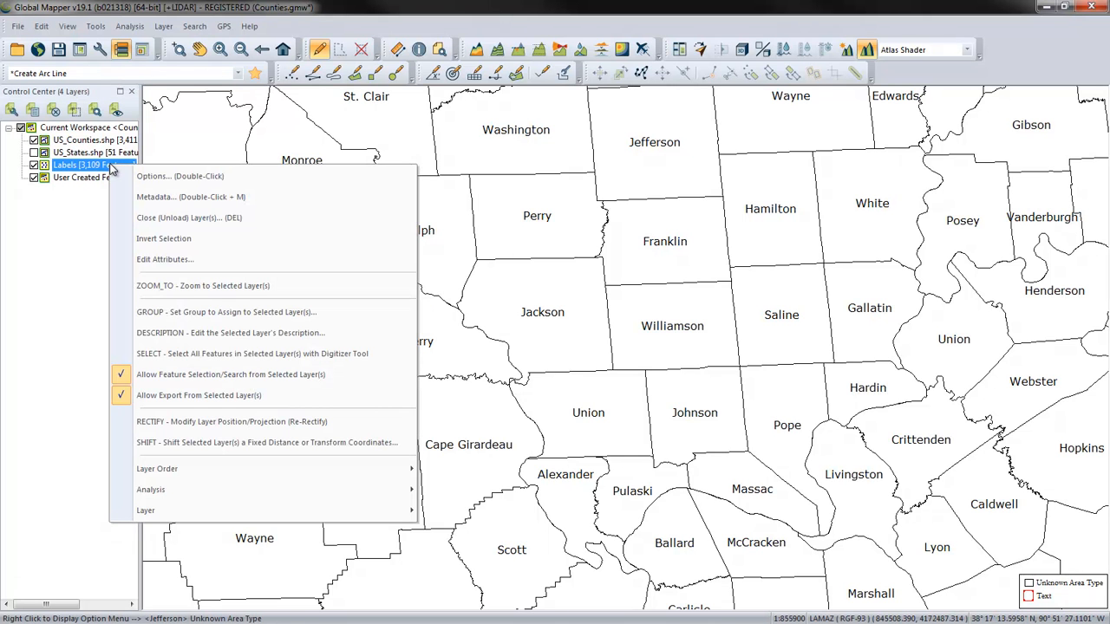
left_click(206, 352)
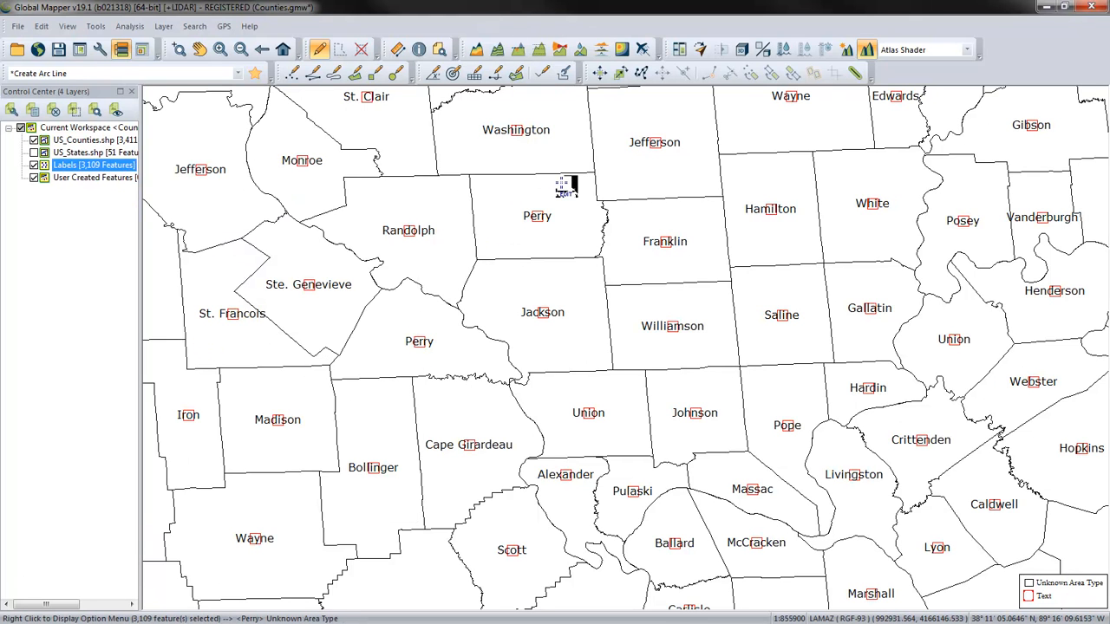
Step: Specify a custom style for the selected Labels features, displaying the Verdana name font at a fixed height of 50000 meters
right_click(565, 185)
left_click(603, 196)
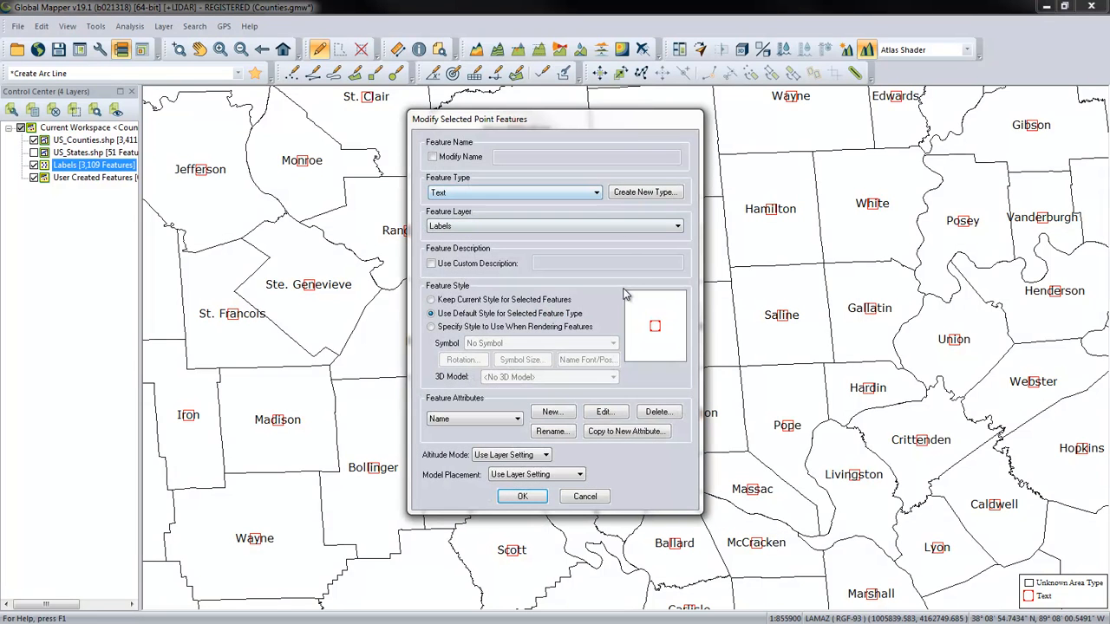
left_click(432, 328)
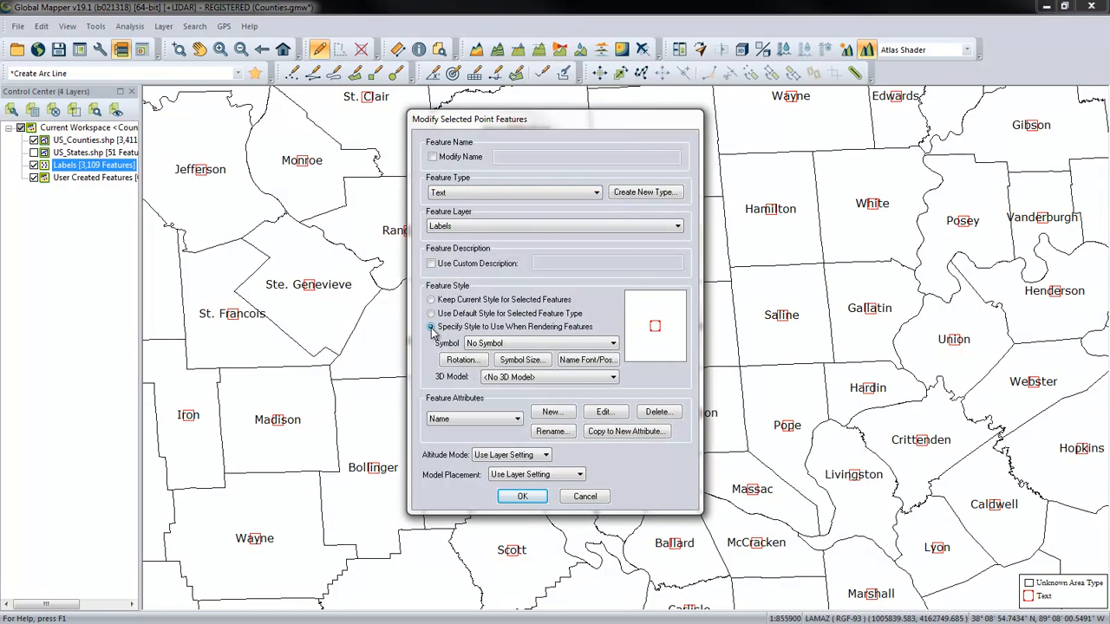
left_click(587, 362)
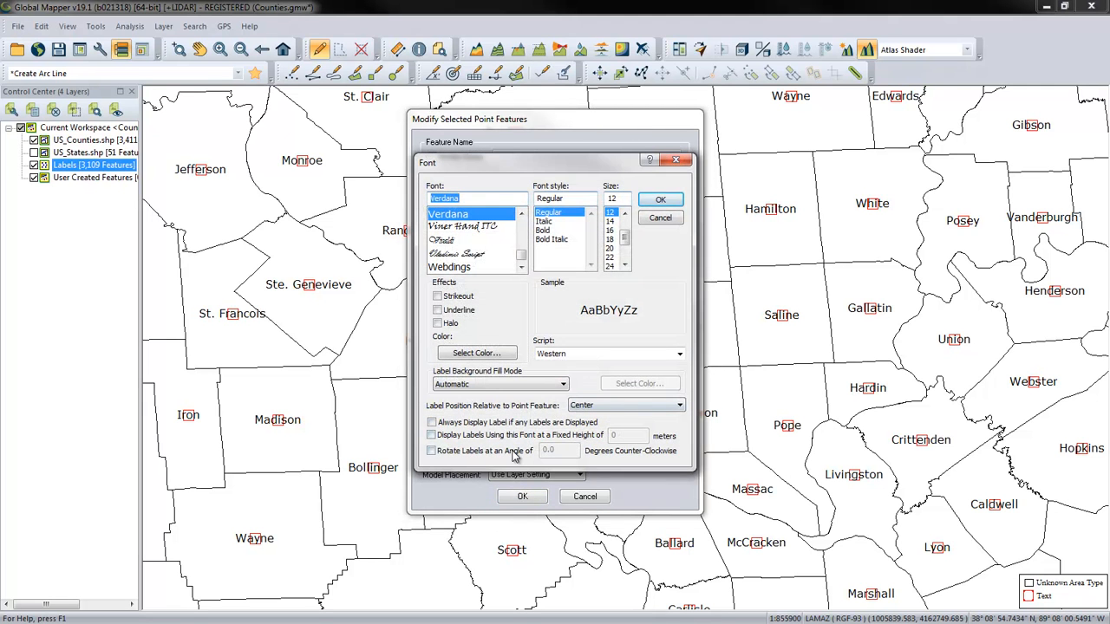
left_click(432, 436)
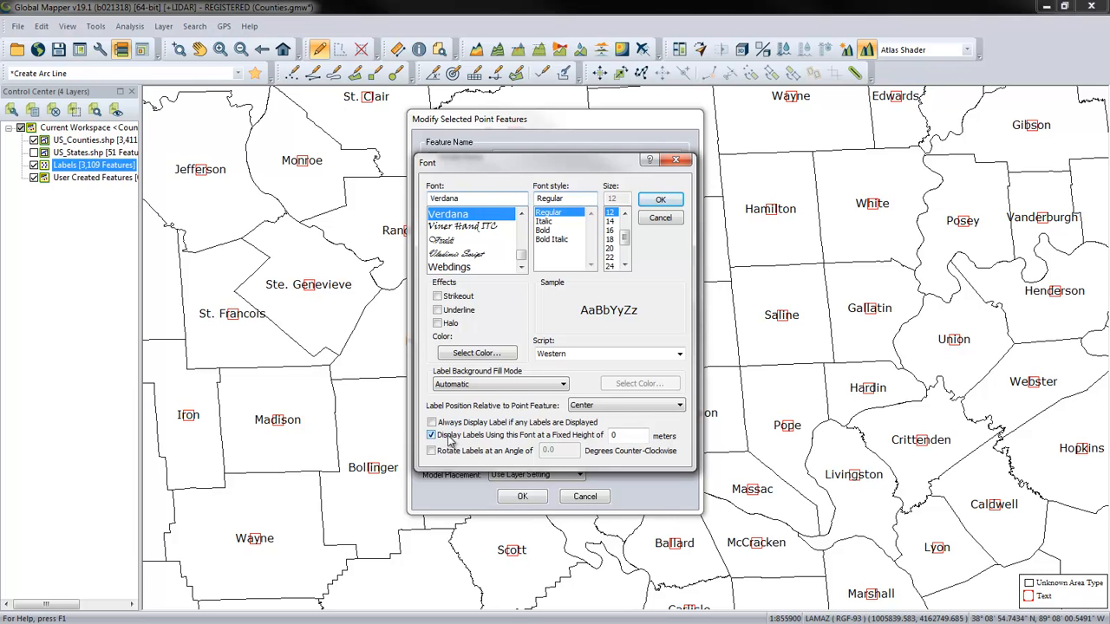
double_click(614, 436)
type("50000")
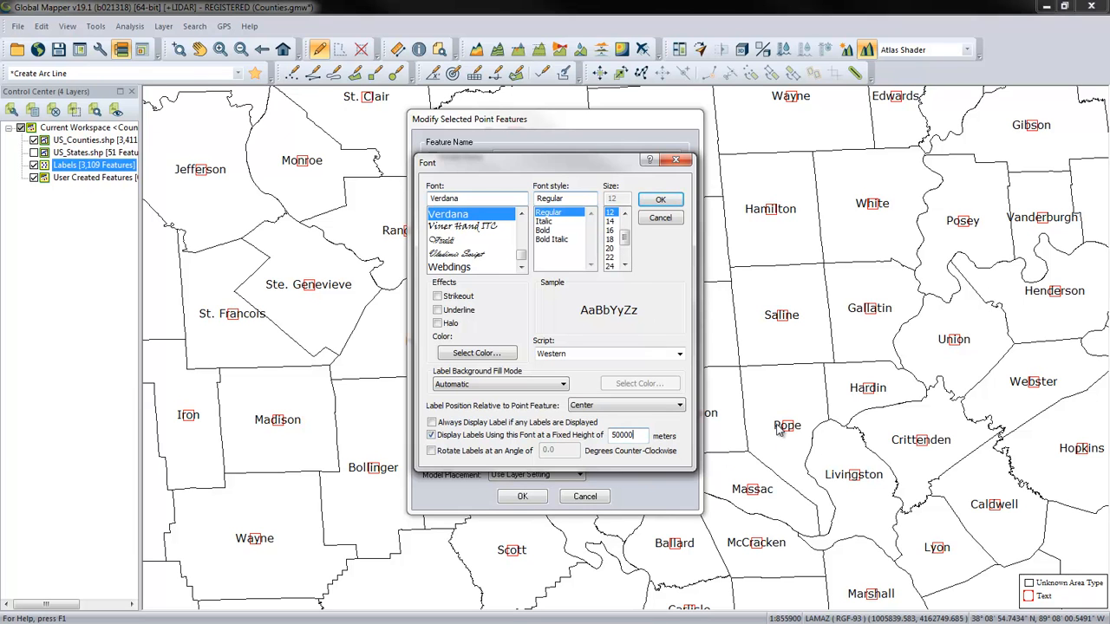
left_click(659, 201)
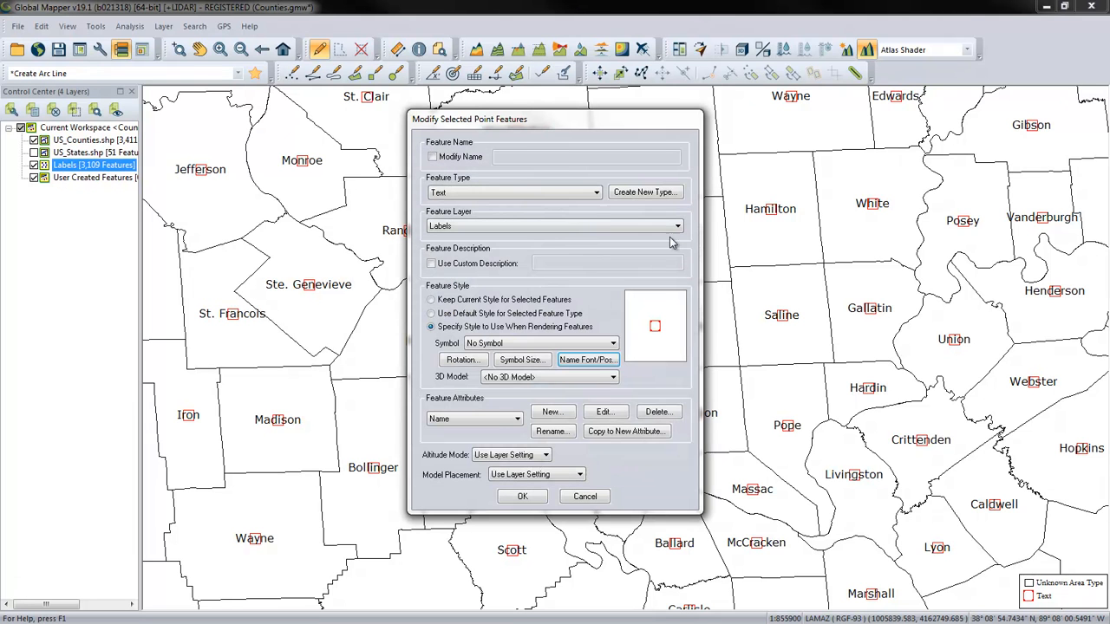
left_click(525, 499)
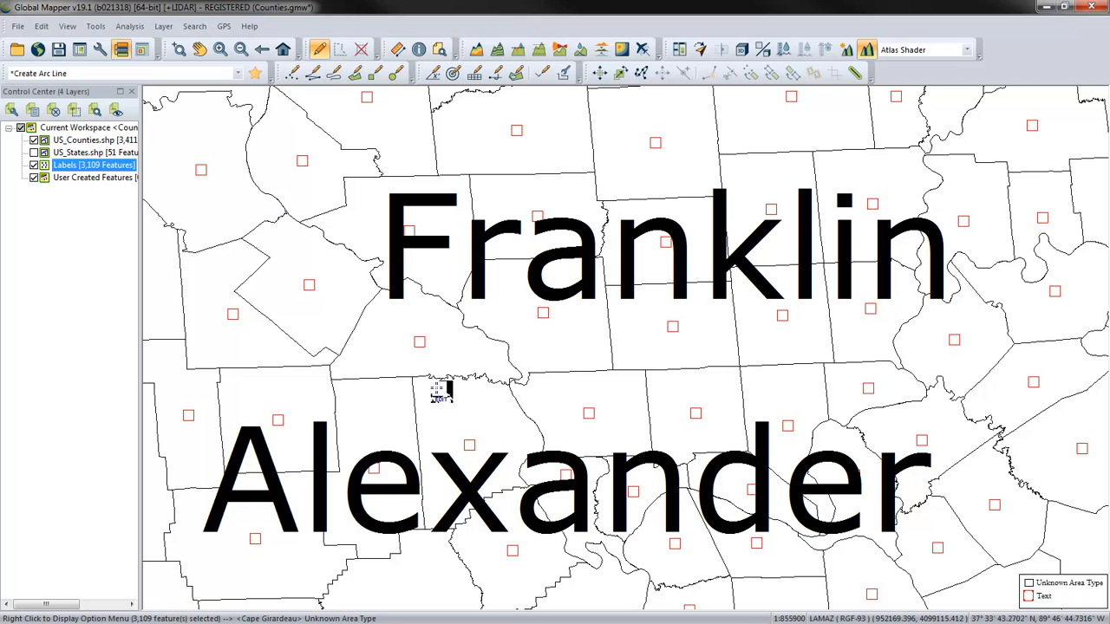
Step: Reduce the fixed label height of the selected Labels features so the names fit their counties
right_click(460, 369)
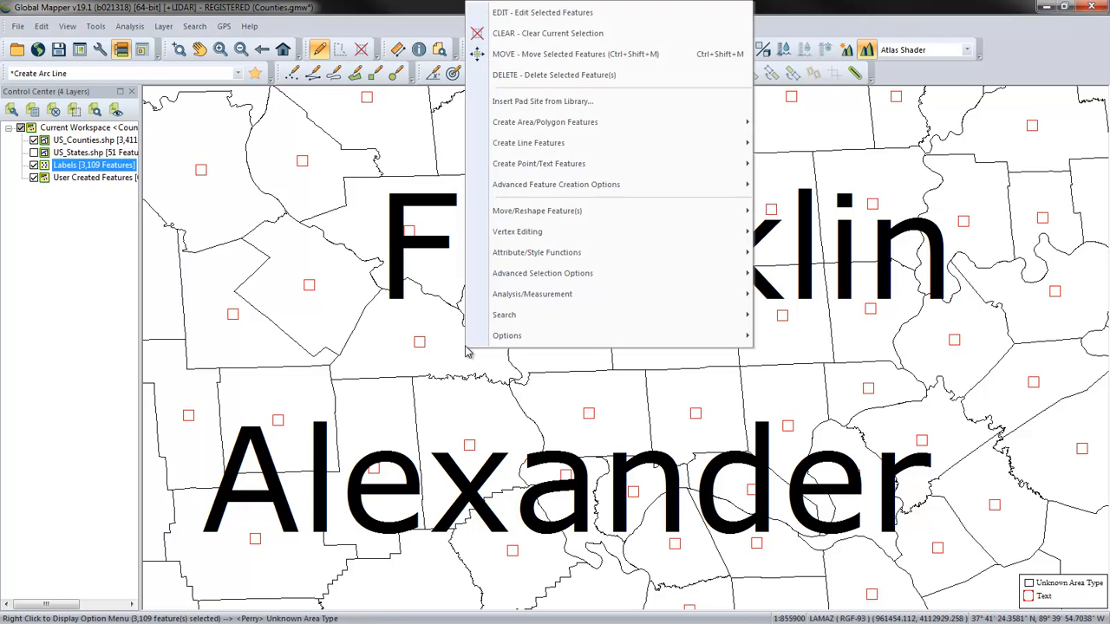
left_click(495, 12)
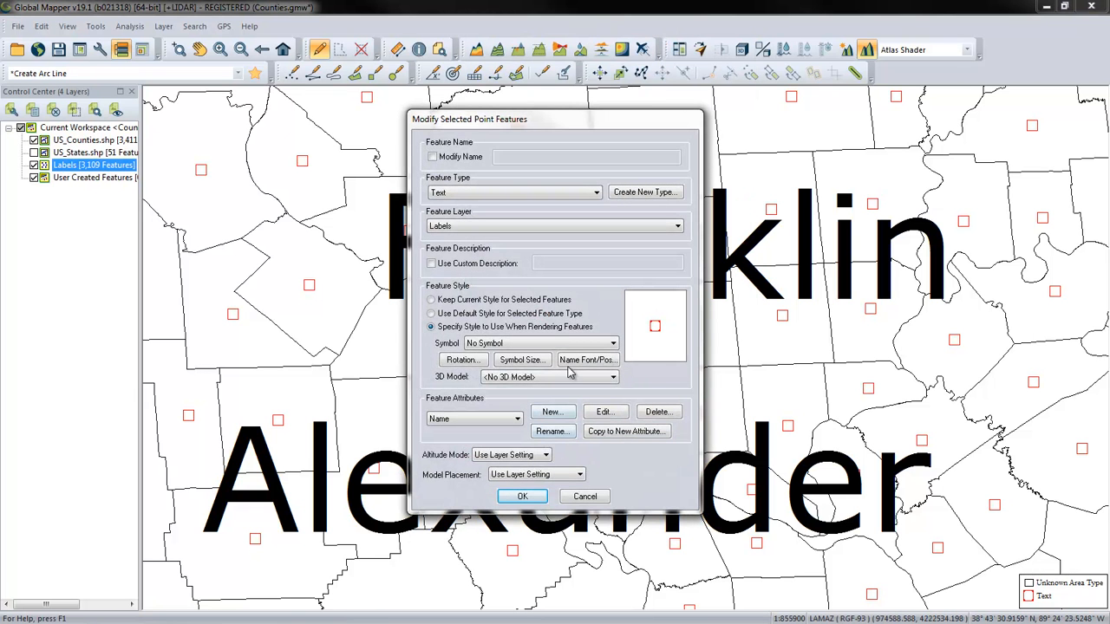
left_click(606, 364)
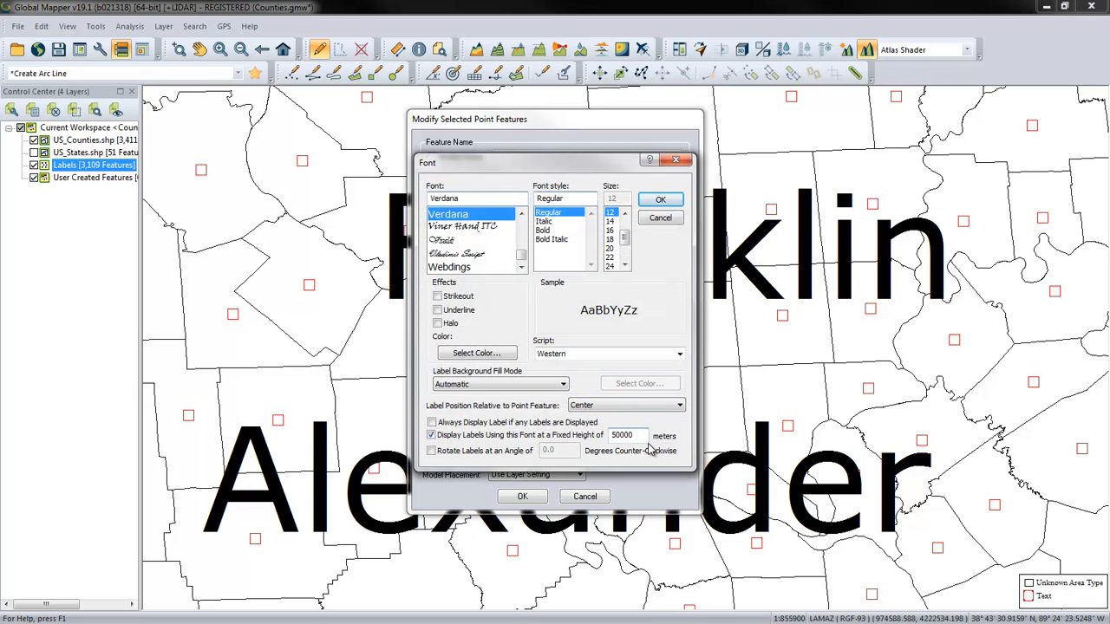
left_click(655, 206)
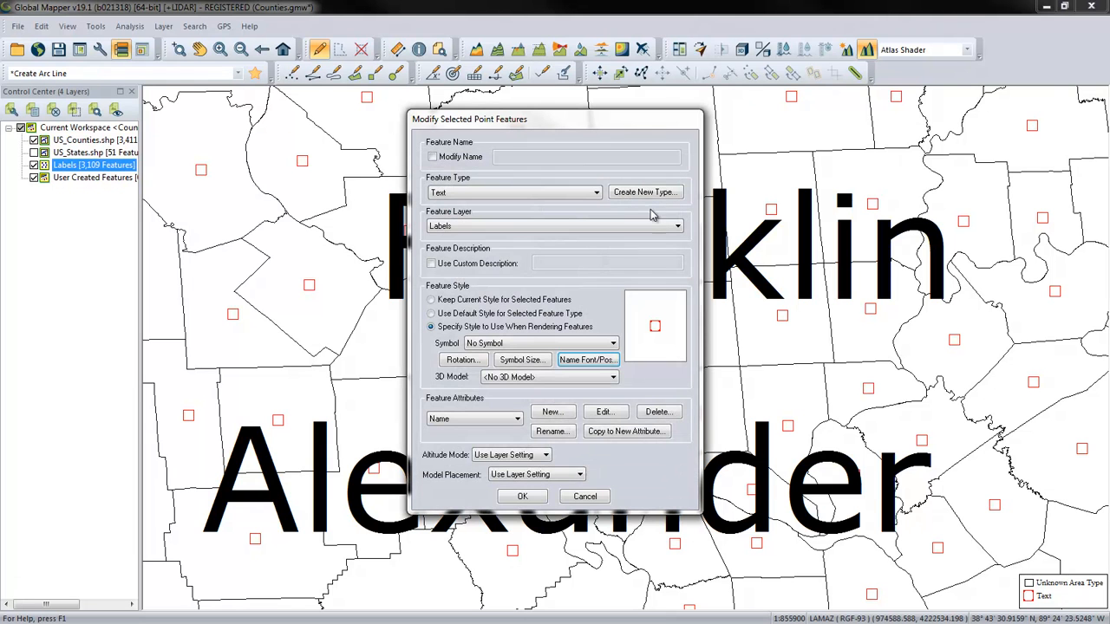
left_click(527, 496)
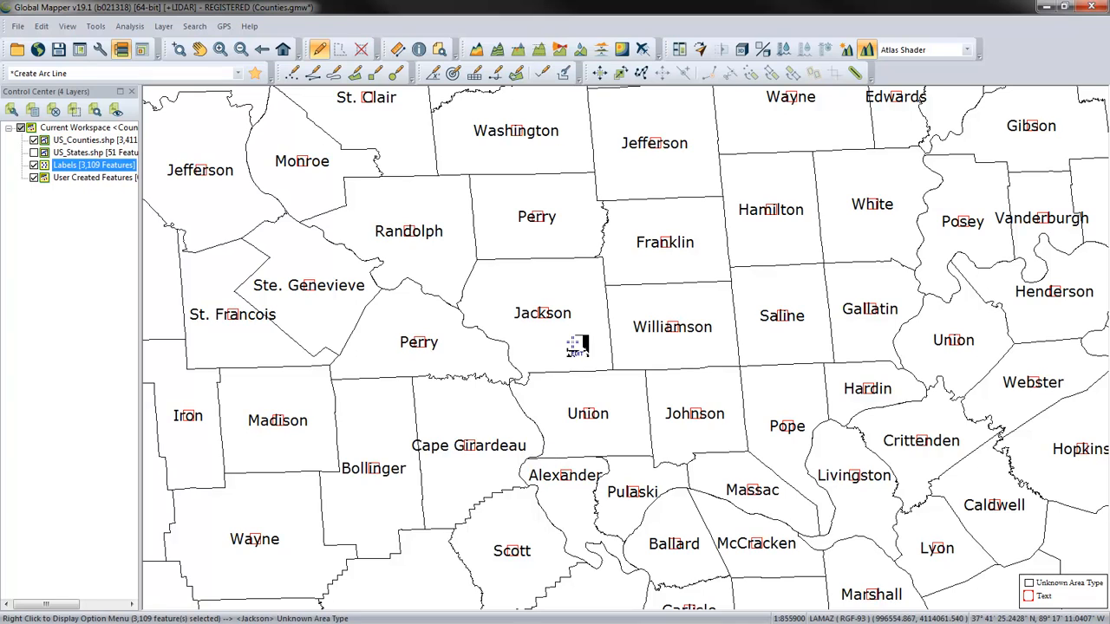
Step: Move the St. Francois label south into the wider part of its county and clear the selection
scroll(578, 346, "up", 3)
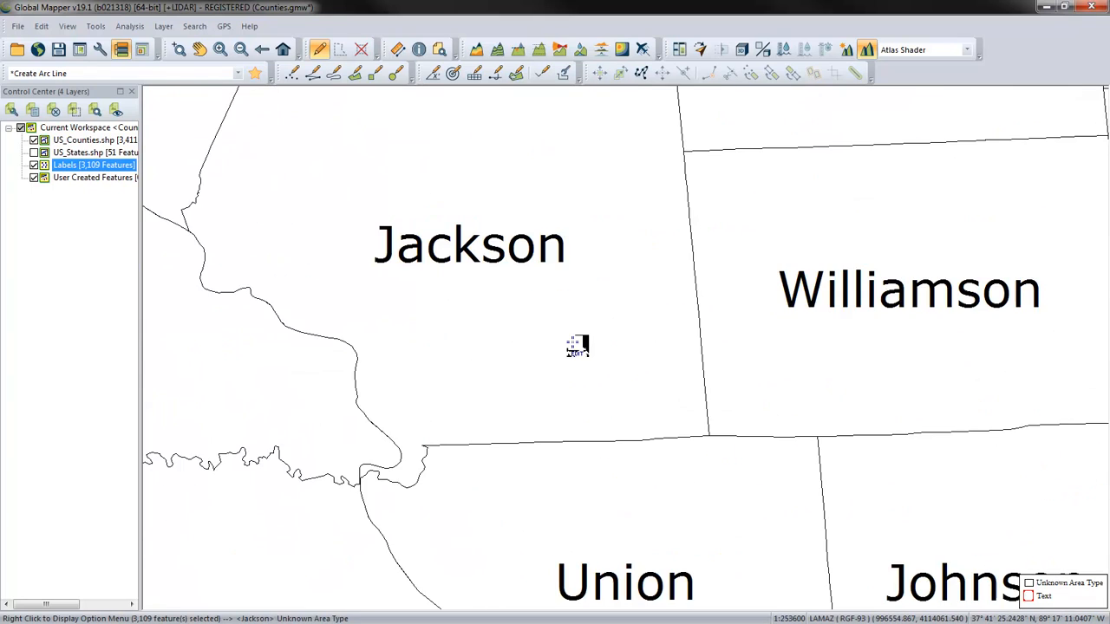
scroll(569, 336, "down", 5)
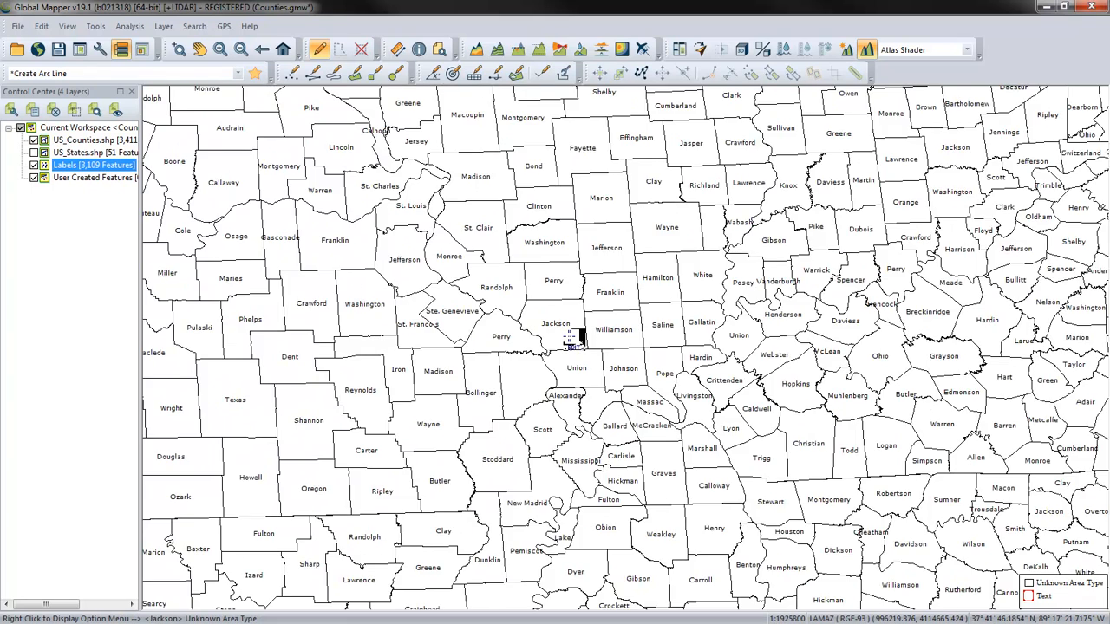
scroll(569, 337, "up", 2)
scroll(878, 323, "down", 3)
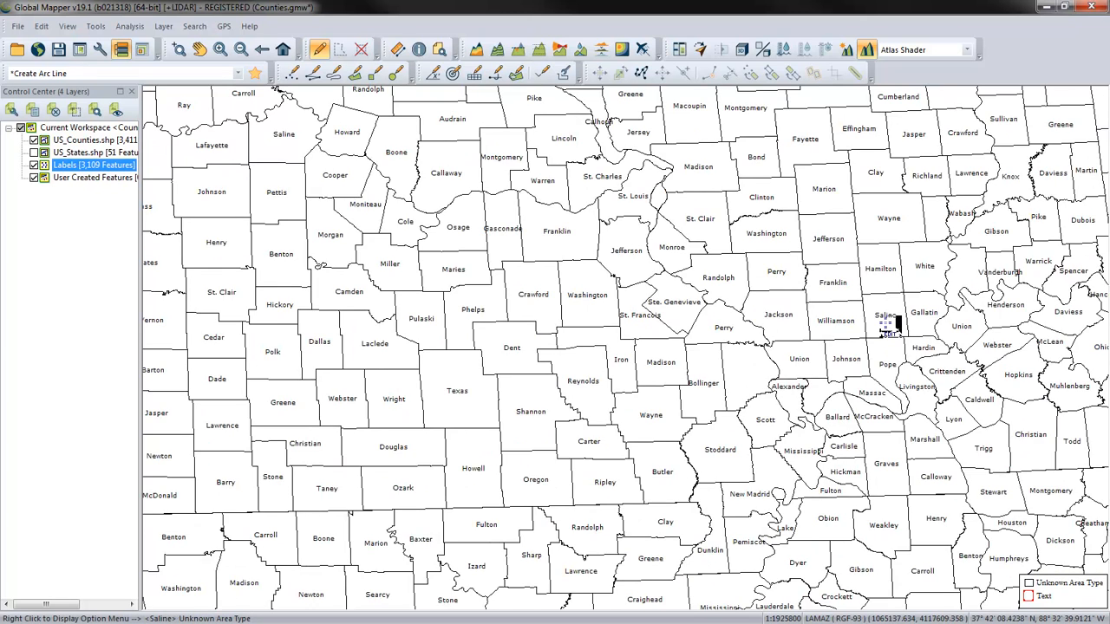
scroll(880, 329, "up", 3)
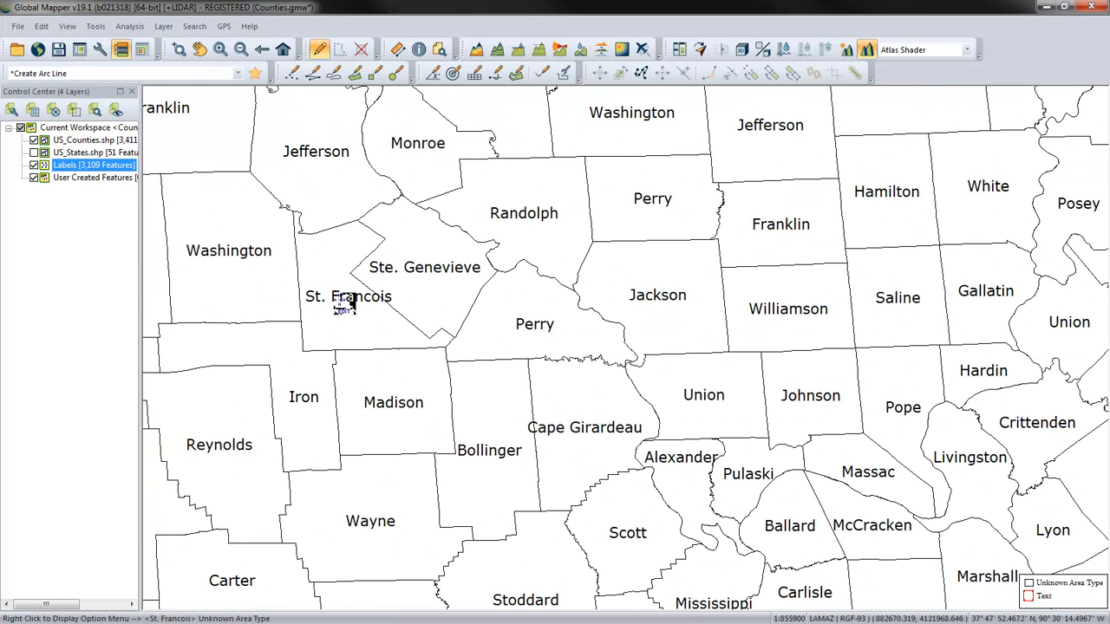
left_click(359, 304)
left_click_drag(359, 305, 361, 336)
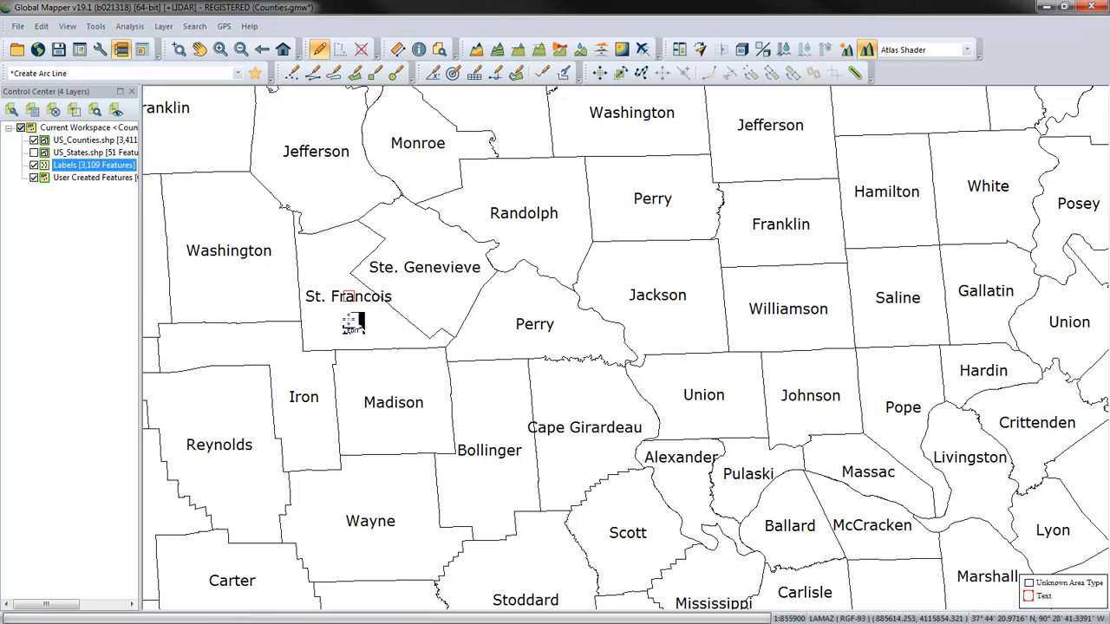
left_click(381, 347)
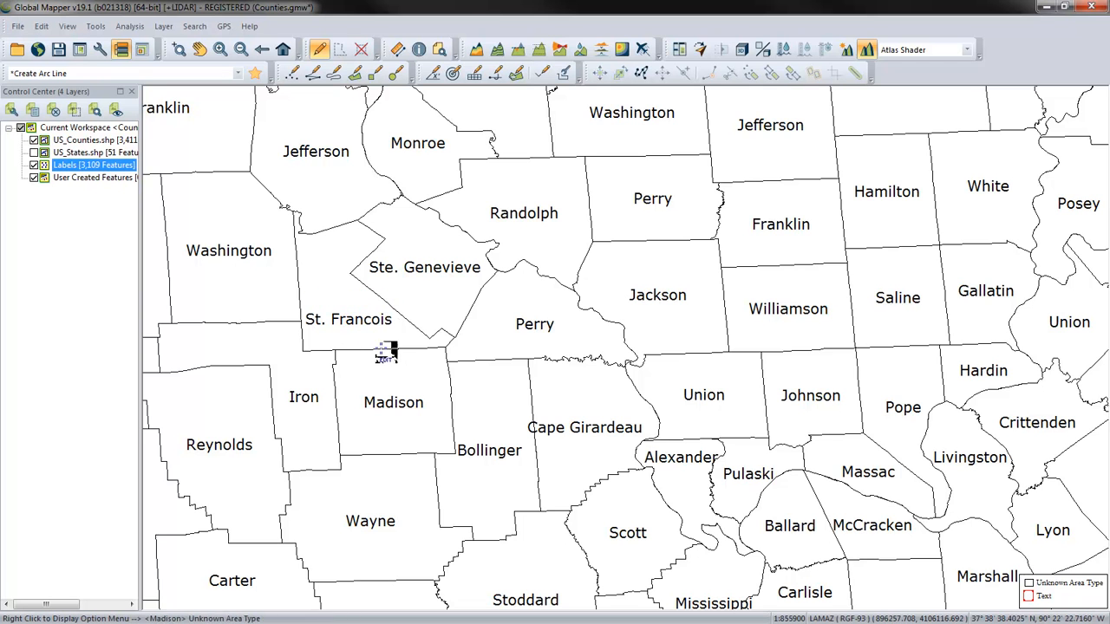
Step: Set the Labels layer to display only below a map scale of 1 to 1200000
scroll(334, 338, "up", 3)
scroll(337, 292, "down", 5)
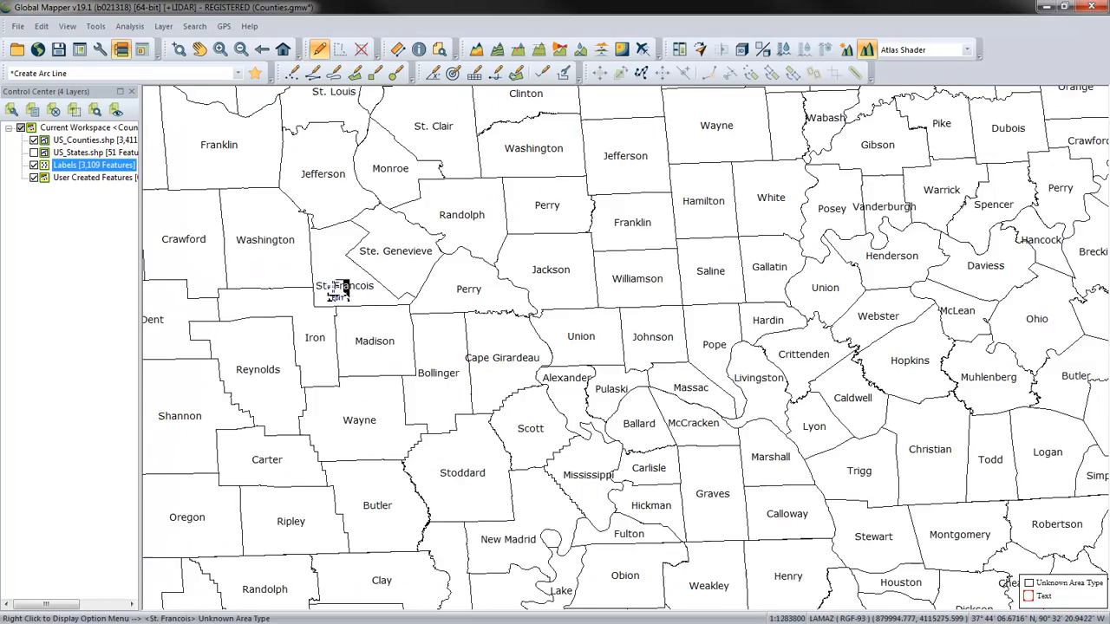
scroll(340, 290, "down", 2)
scroll(340, 290, "up", 3)
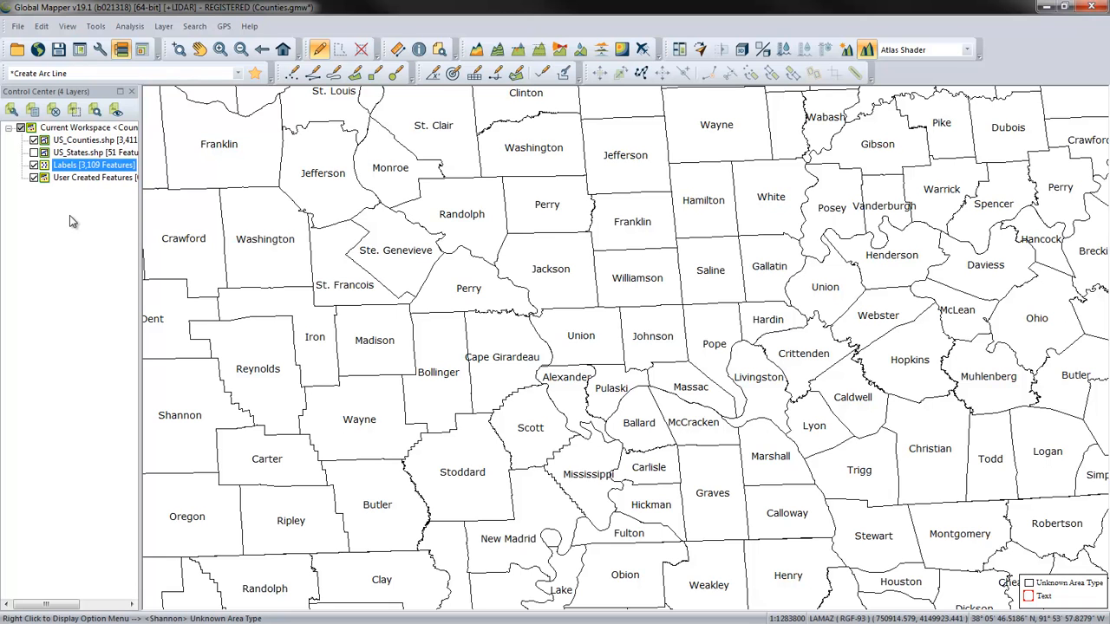
double_click(83, 166)
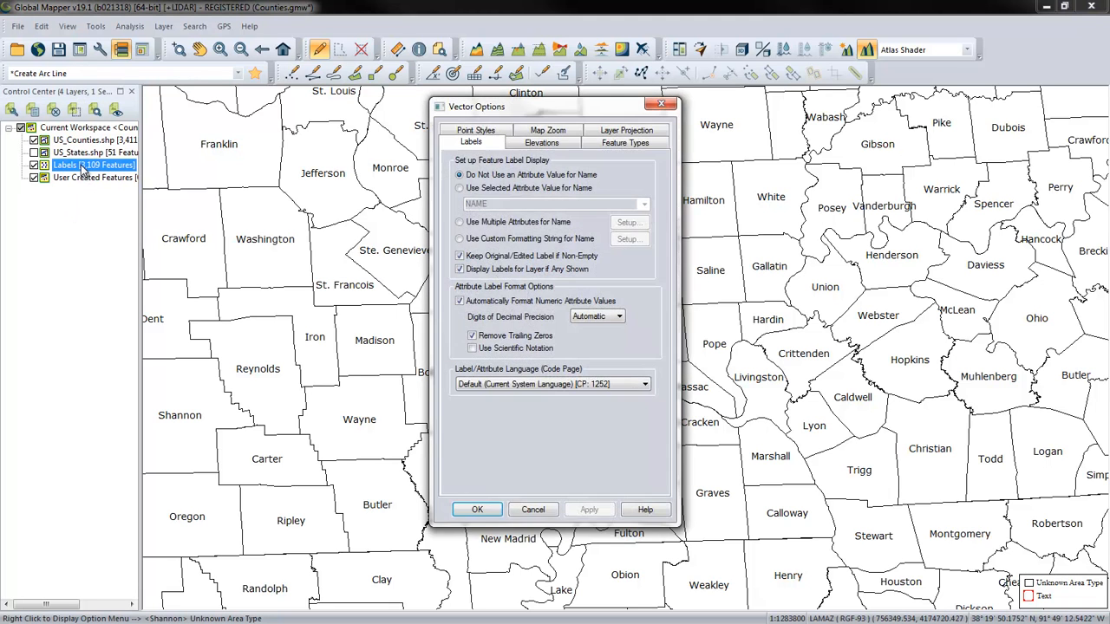
left_click(543, 133)
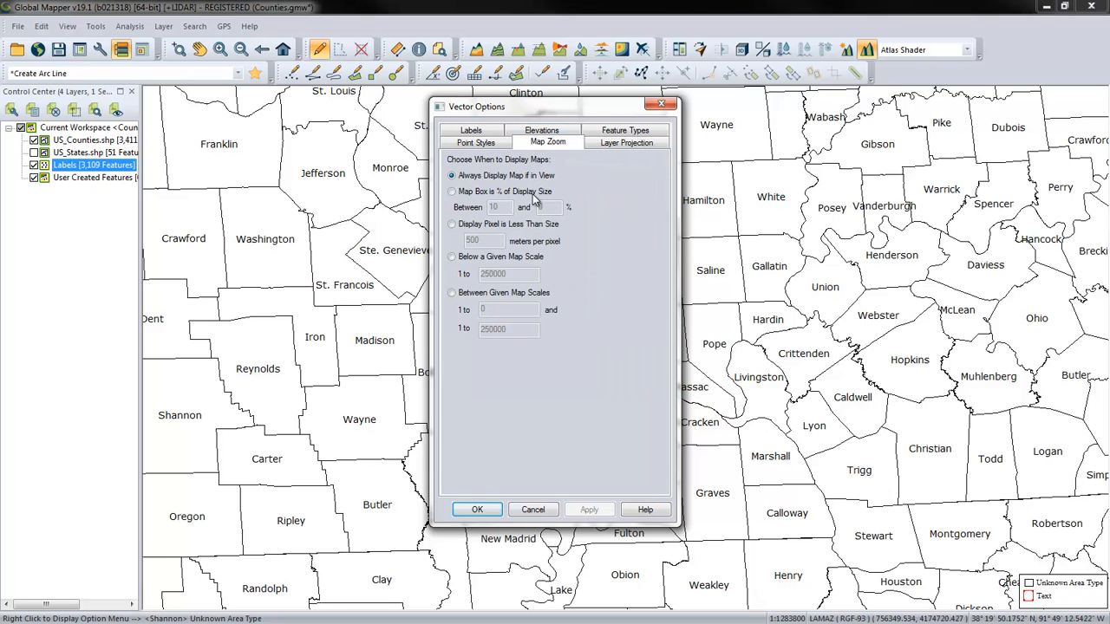
left_click(452, 258)
left_click_drag(513, 274, 478, 275)
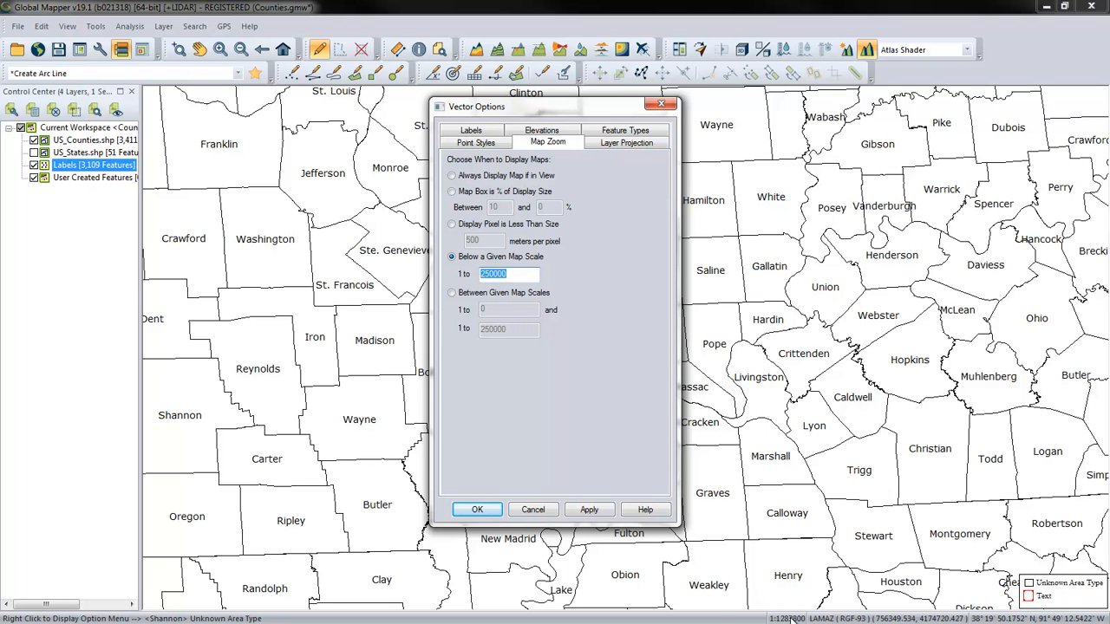
type("1200000")
left_click(579, 512)
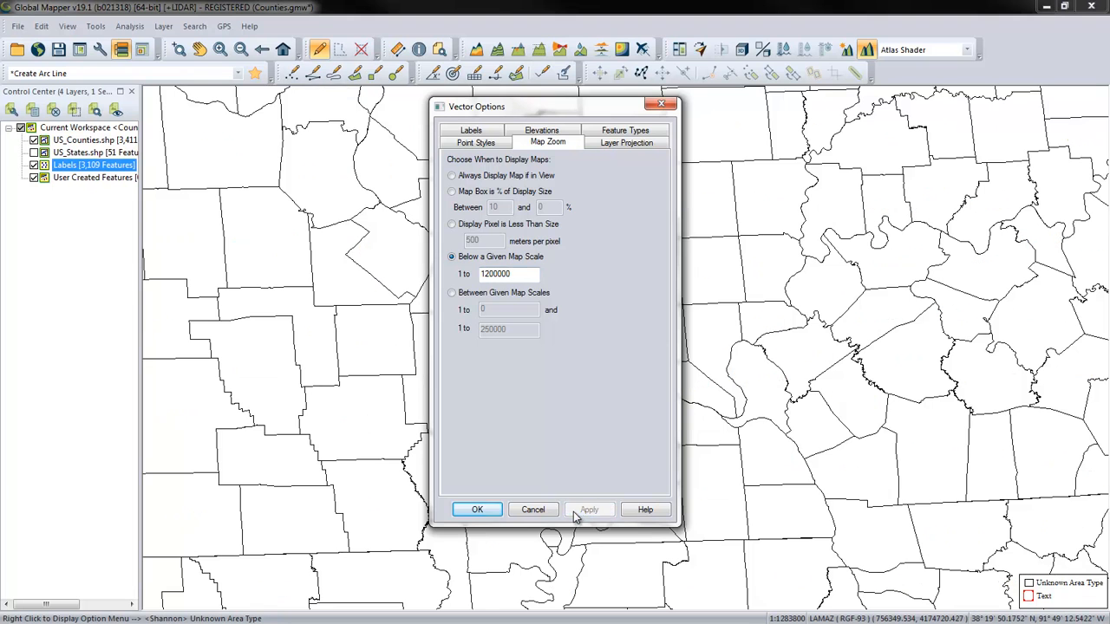
left_click(475, 510)
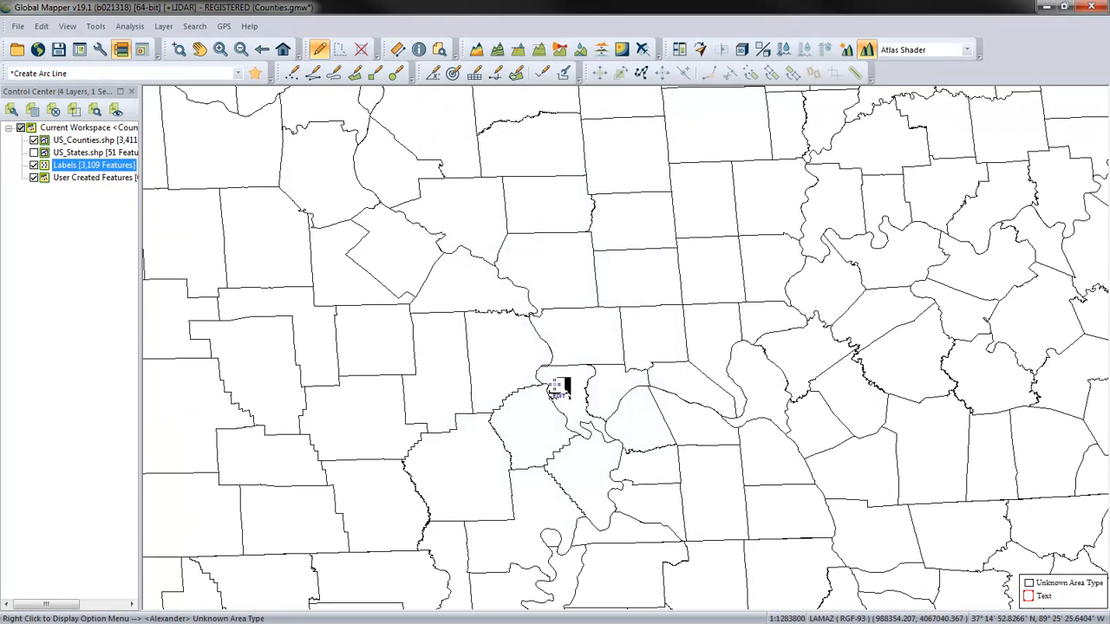
Step: Check how the county labels display above and below the layer's map scale limit
scroll(575, 338, "up", 1)
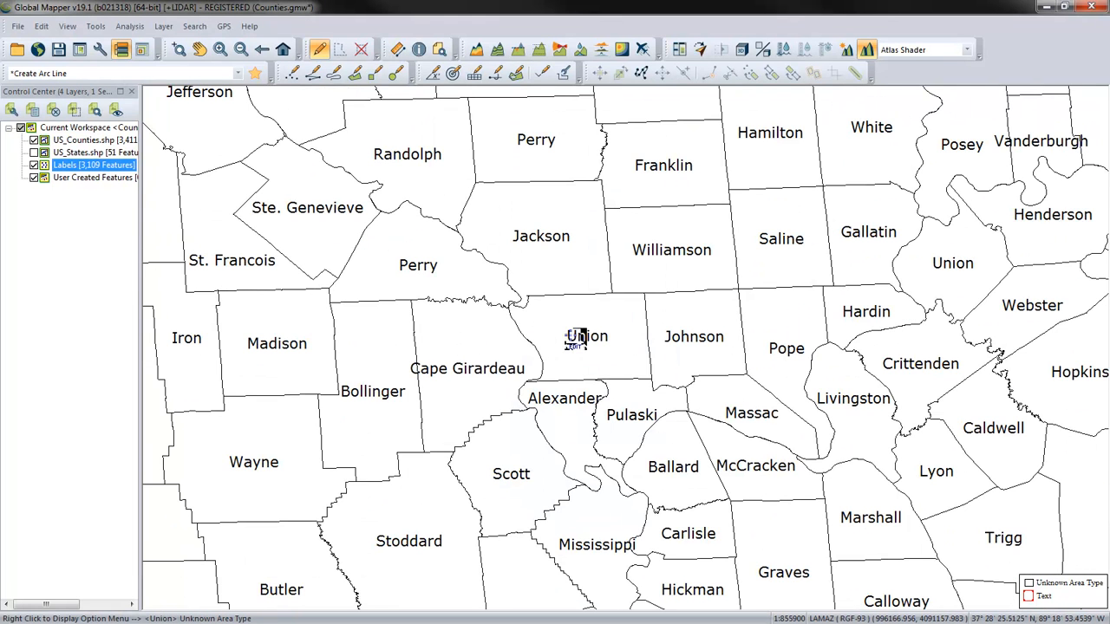
scroll(575, 338, "down", 7)
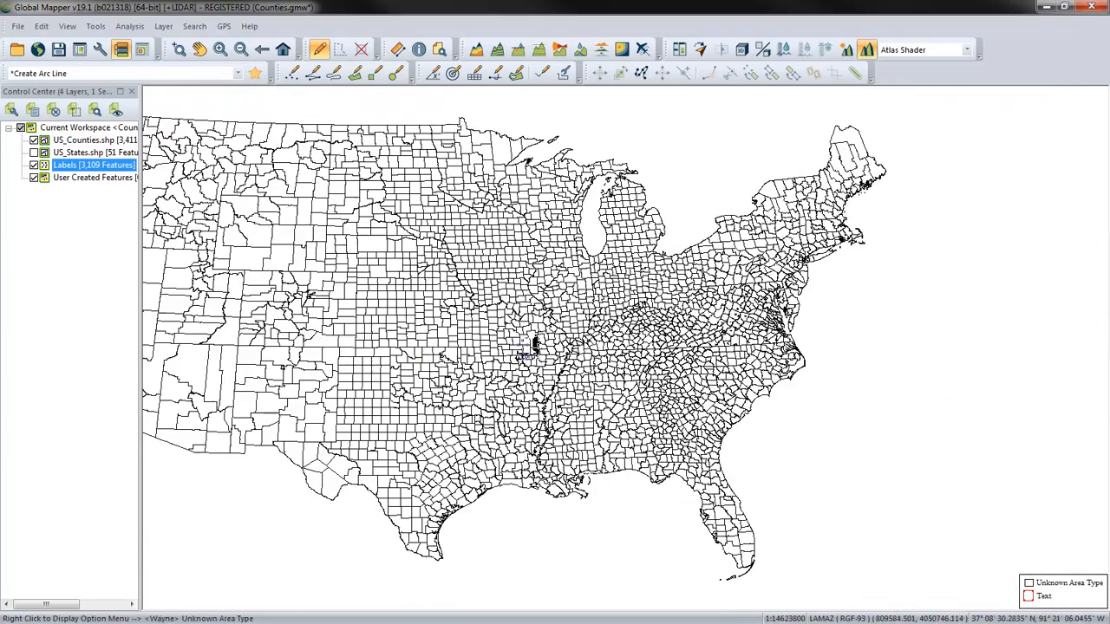
scroll(375, 321, "up", 3)
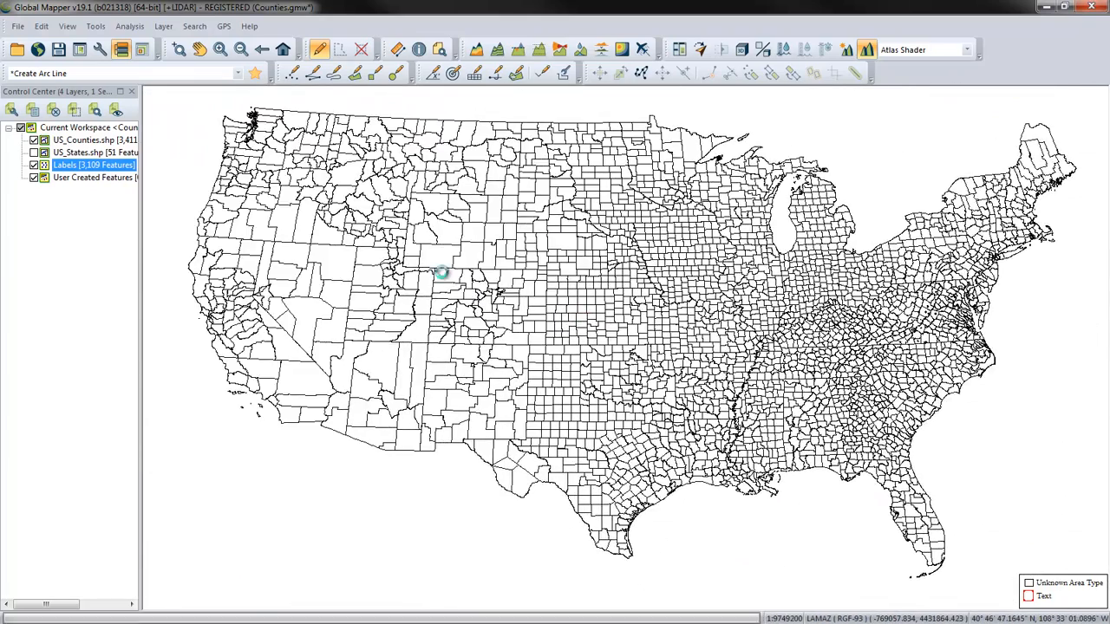
scroll(446, 276, "up", 5)
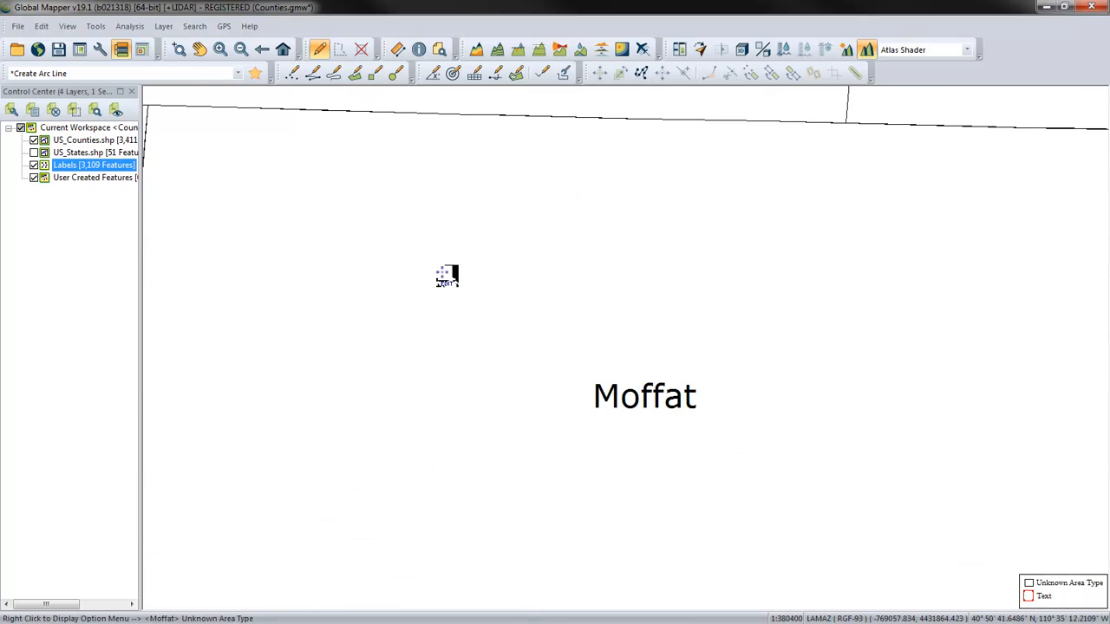
scroll(446, 276, "down", 2)
scroll(447, 276, "up", 1)
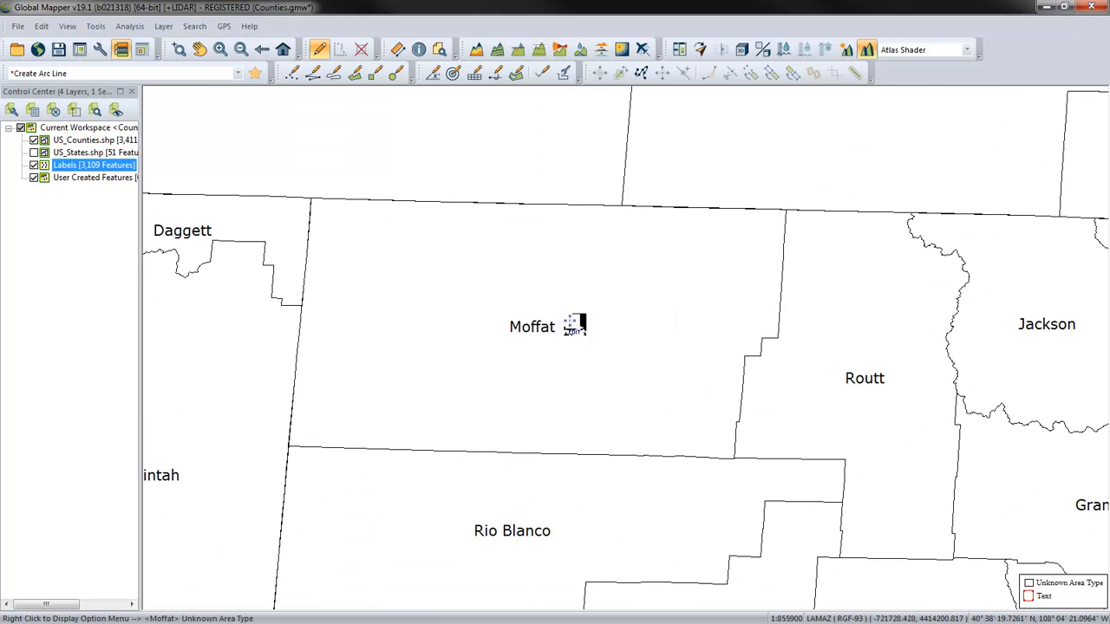
Step: Move the Summit label southeast into its county and the Broomfield label west of its county outline
left_click_drag(768, 358, 531, 207)
left_click_drag(939, 374, 728, 261)
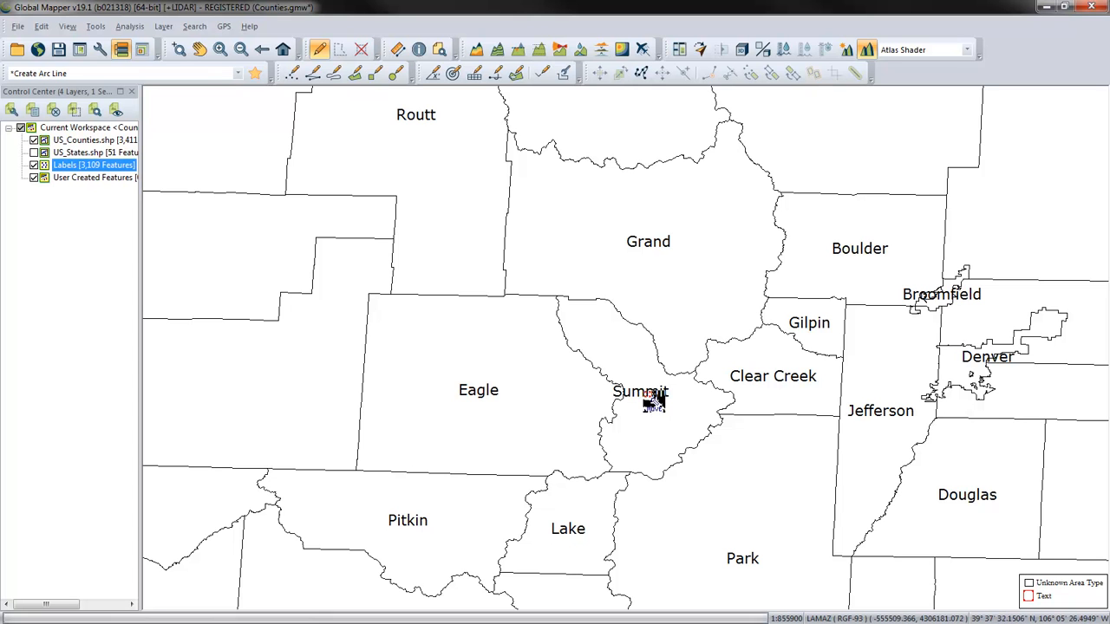
left_click_drag(650, 400, 675, 416)
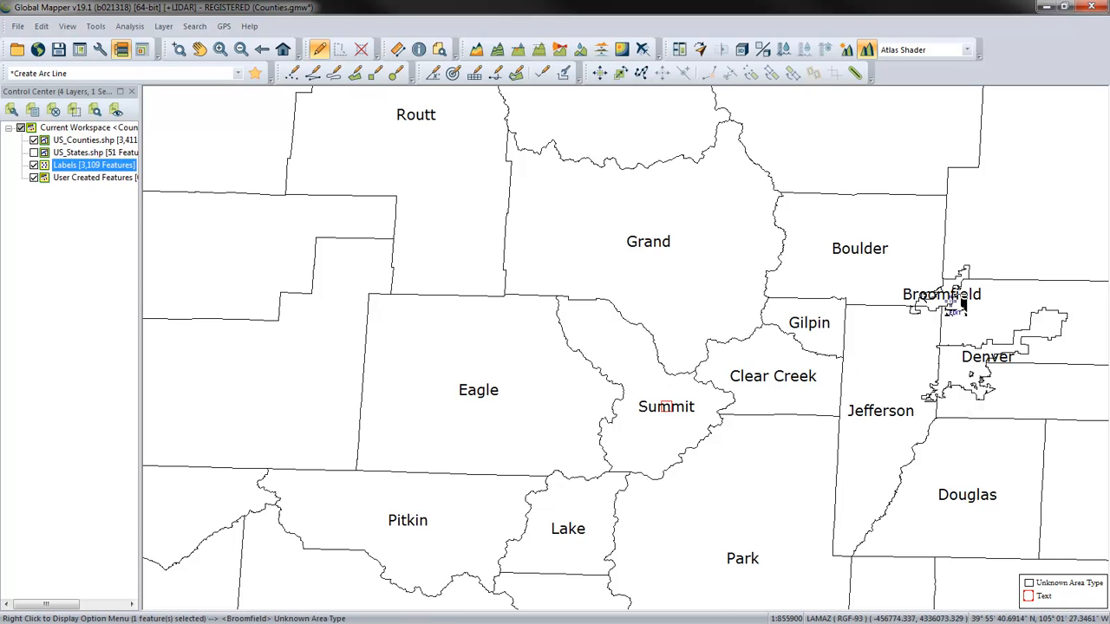
left_click_drag(995, 383, 861, 371)
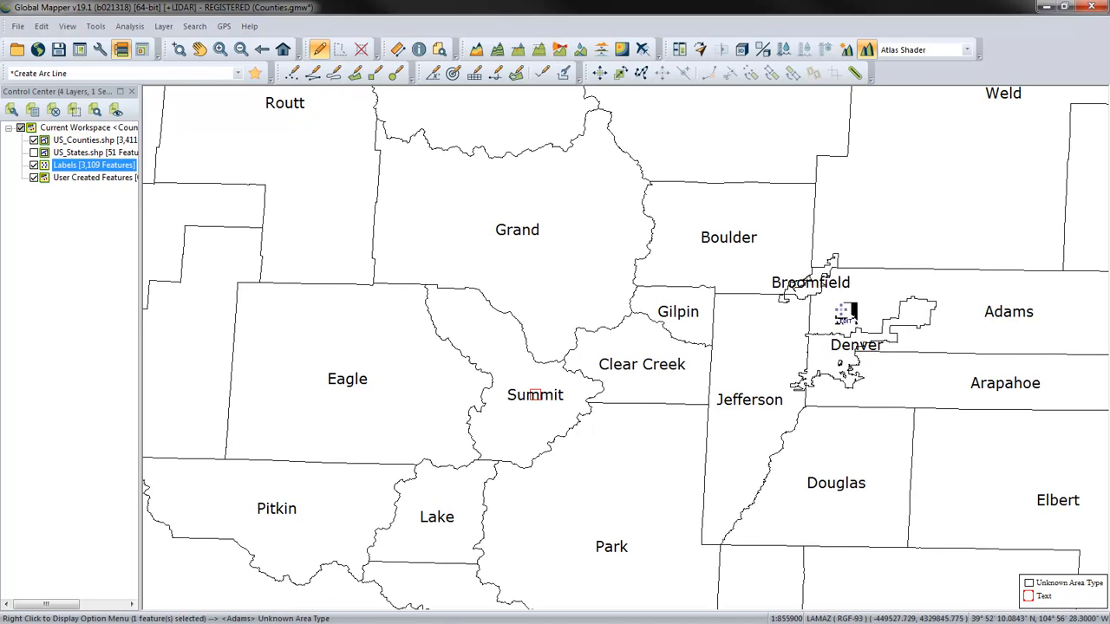
left_click_drag(813, 282, 770, 276)
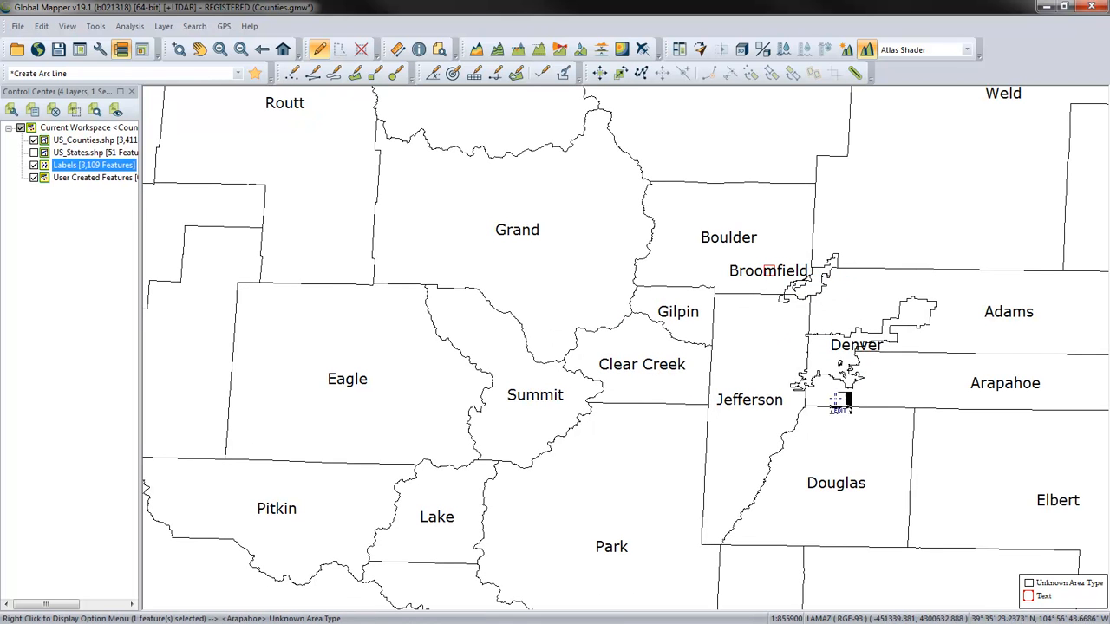
Step: Shift the Denver label slightly west within its county and check the labels around the scale limit
left_click_drag(987, 415, 603, 444)
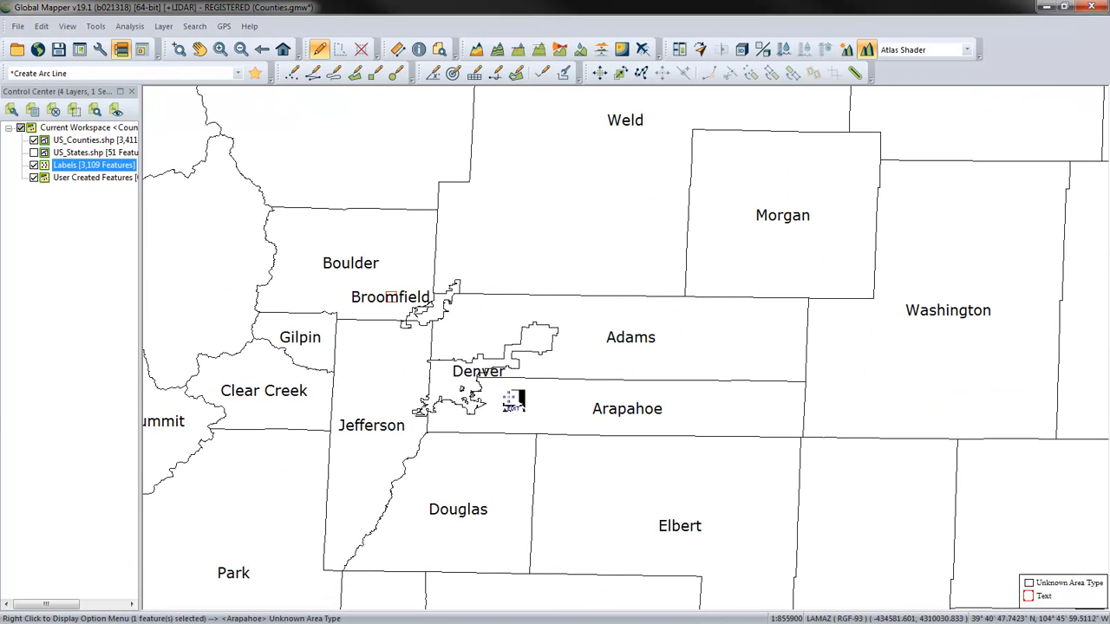
left_click(488, 378)
left_click_drag(488, 379, 472, 376)
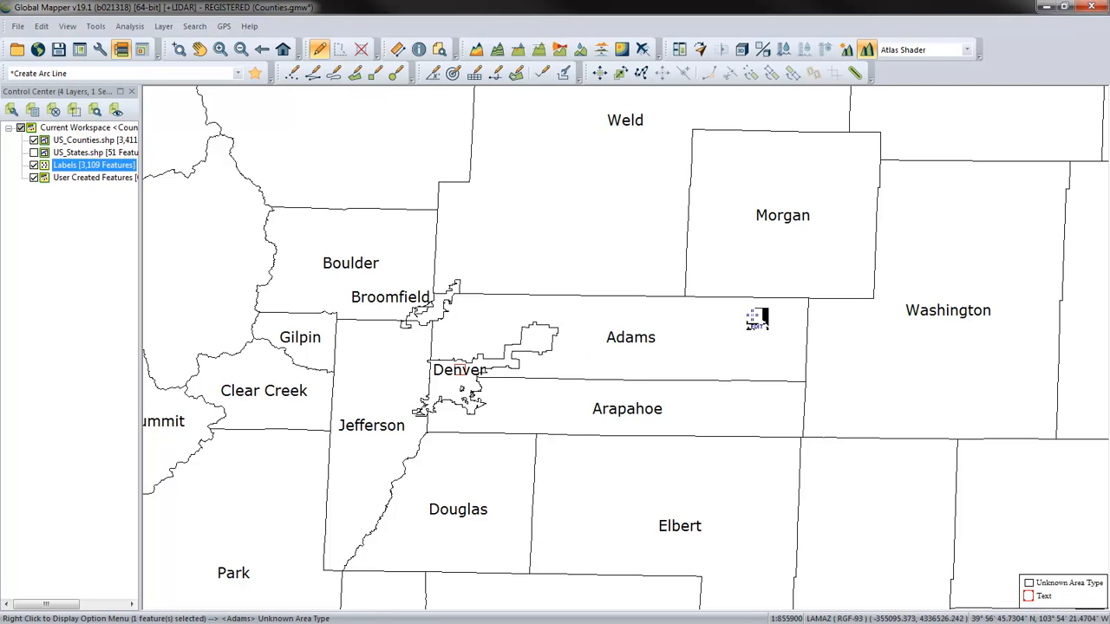
scroll(757, 319, "down", 1)
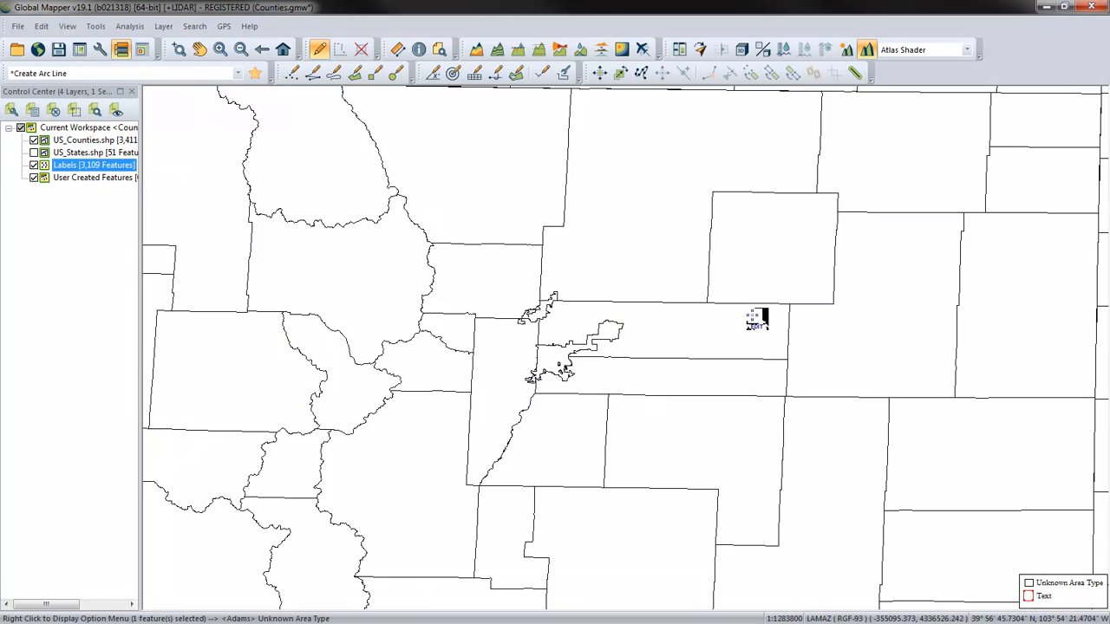
scroll(758, 318, "up", 2)
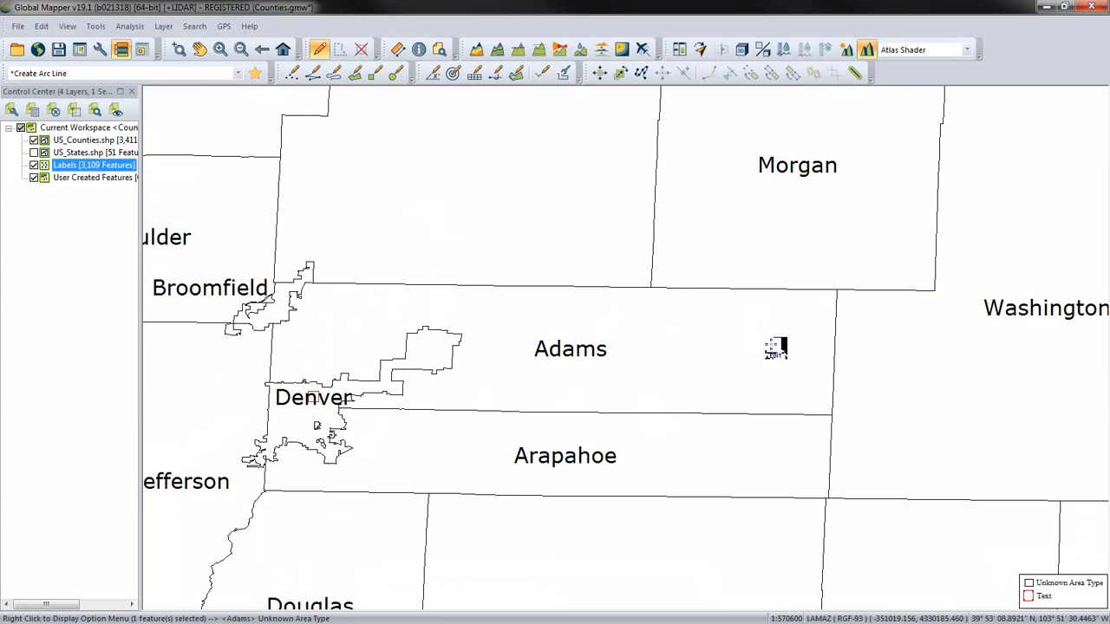